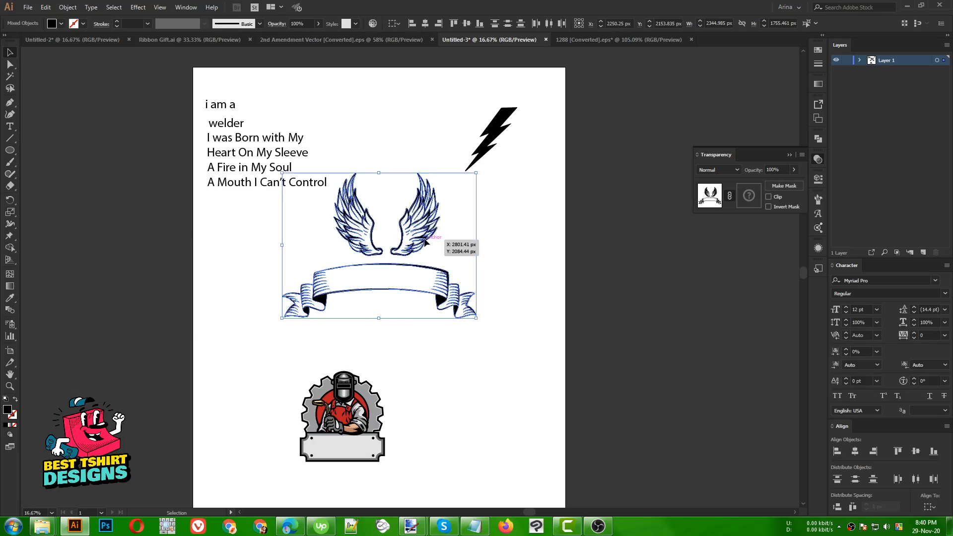
- Move the wings and ribbon right, clear of the text, and shift the four-line quote down away from "welder"
left_click(426, 198)
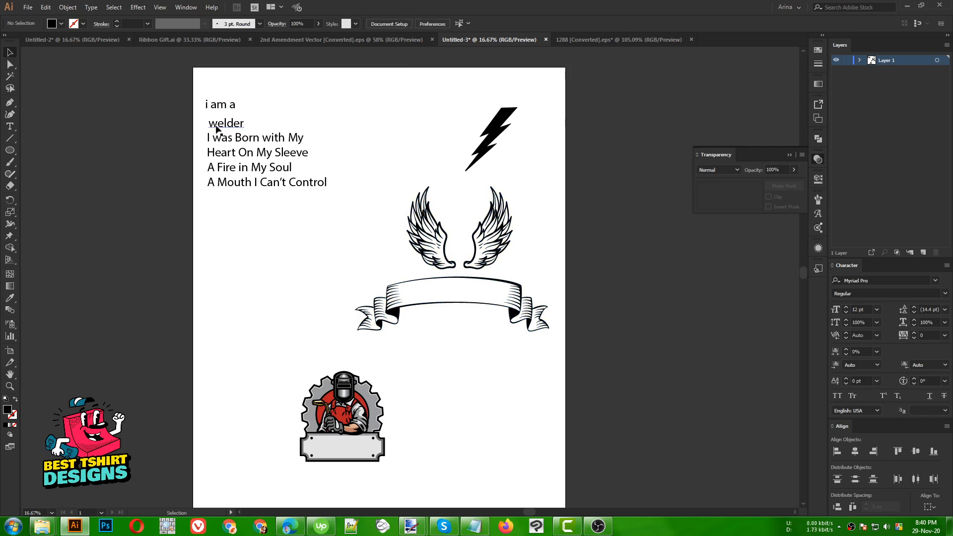
left_click_drag(373, 127, 281, 211)
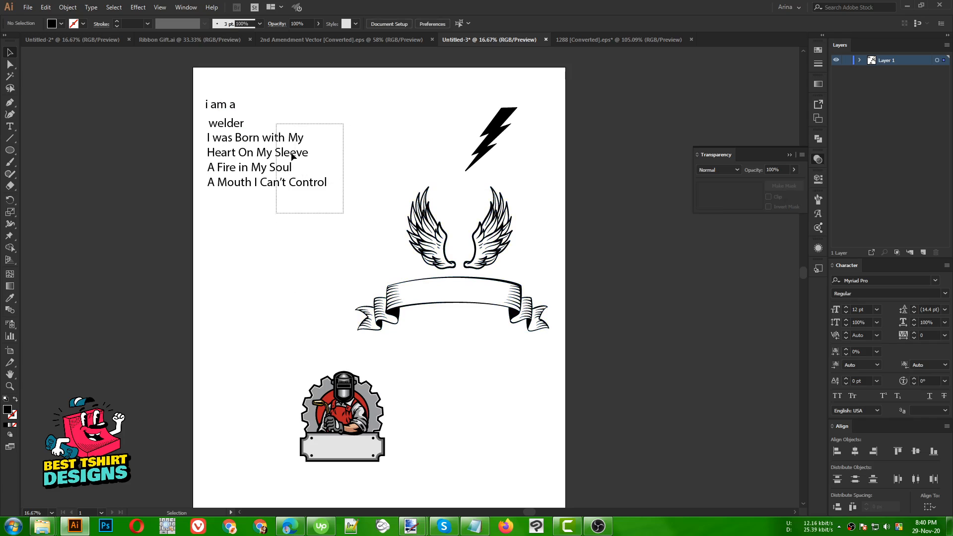
left_click_drag(291, 152, 290, 198)
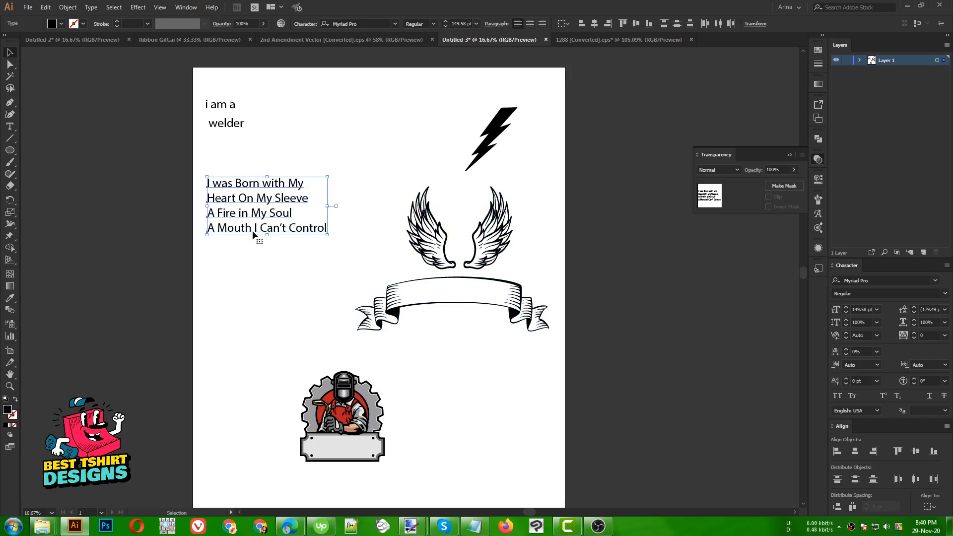
- Move "i am a" and "welder" down to sit just above the quote, and shift the whole text block slightly upward
scroll(253, 231, "up", 1)
scroll(304, 257, "up", 2)
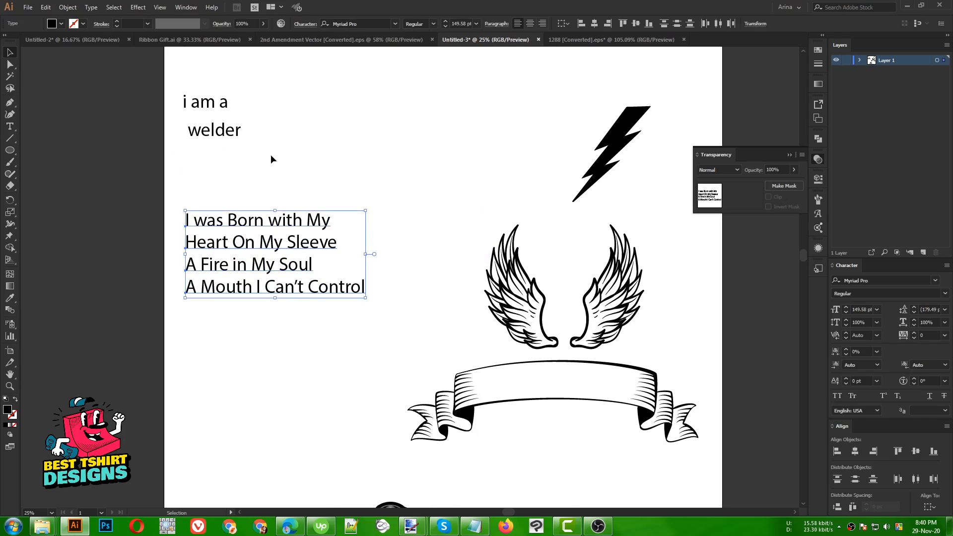
left_click_drag(270, 154, 165, 82)
left_click(287, 156)
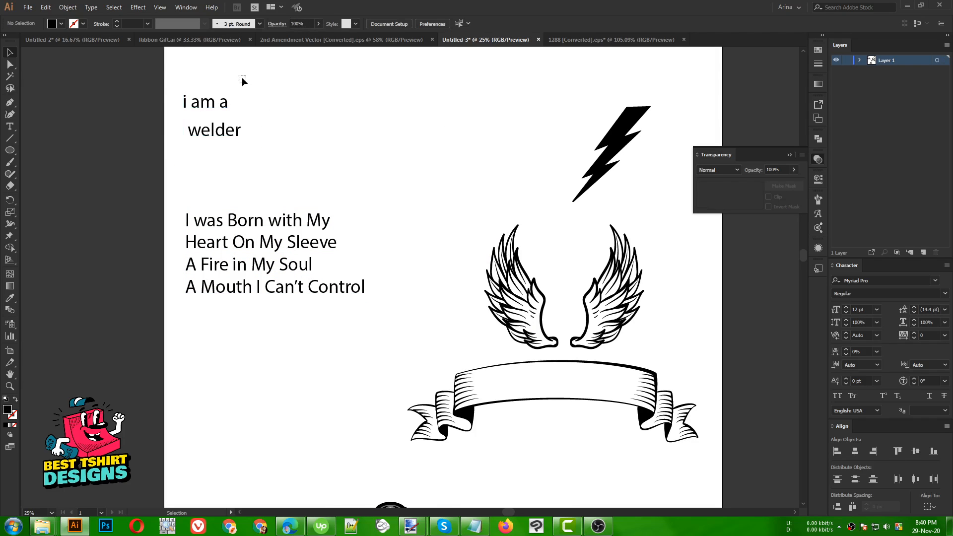
left_click_drag(244, 78, 199, 171)
left_click_drag(209, 127, 252, 183)
left_click(347, 178)
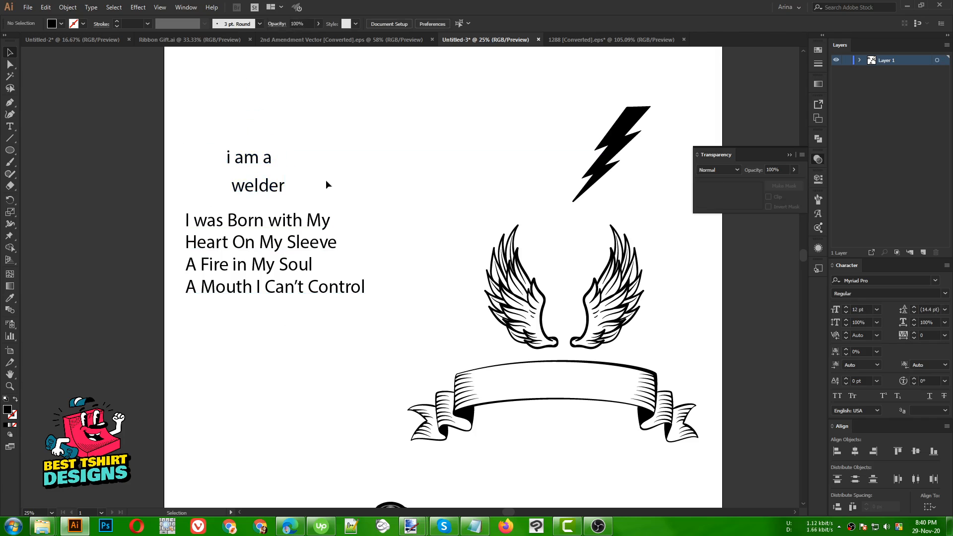
left_click_drag(319, 132, 248, 355)
left_click_drag(300, 230, 301, 214)
- Look over the "i am a welder" heading and the four lines of the quote for the design
left_click(347, 173)
left_click_drag(248, 109, 244, 317)
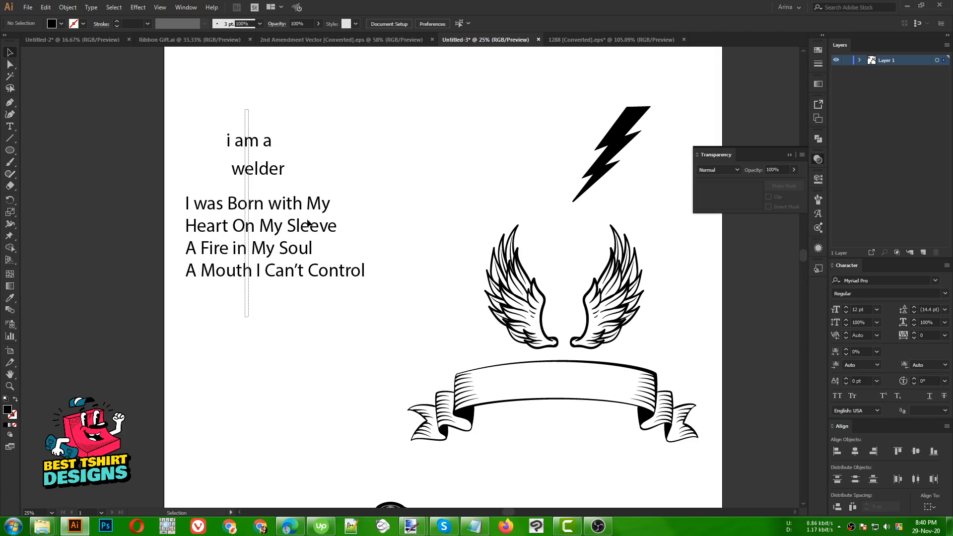
left_click_drag(308, 223, 354, 142)
left_click(338, 144)
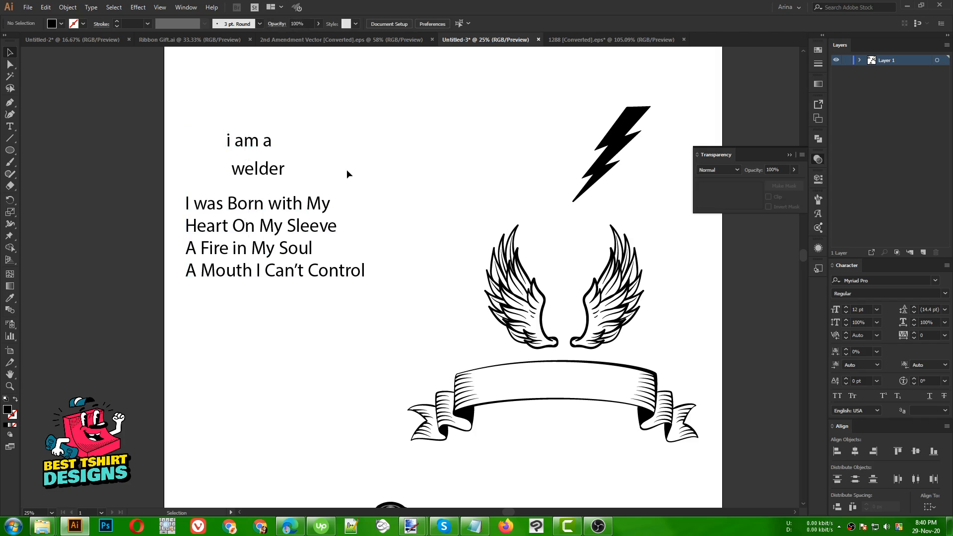
left_click_drag(321, 94, 208, 397)
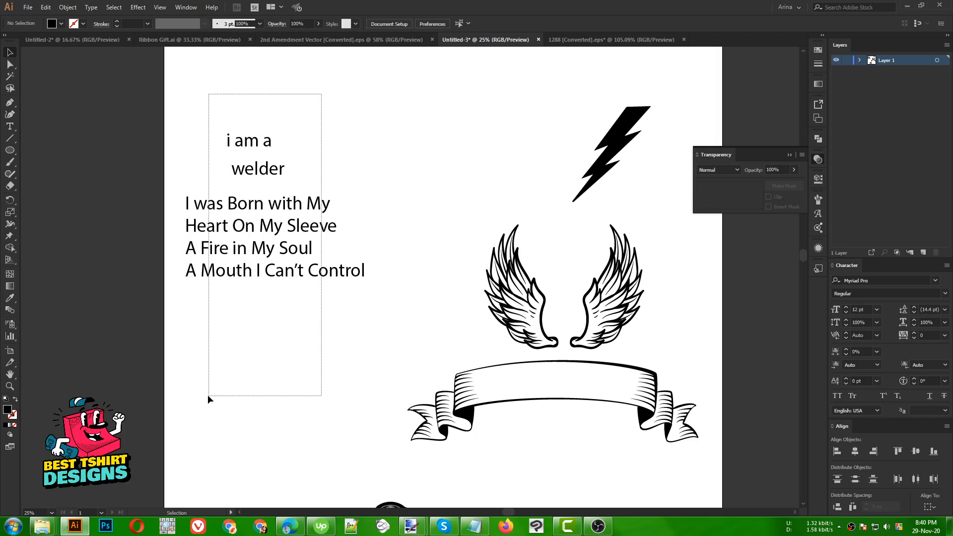
left_click(317, 349)
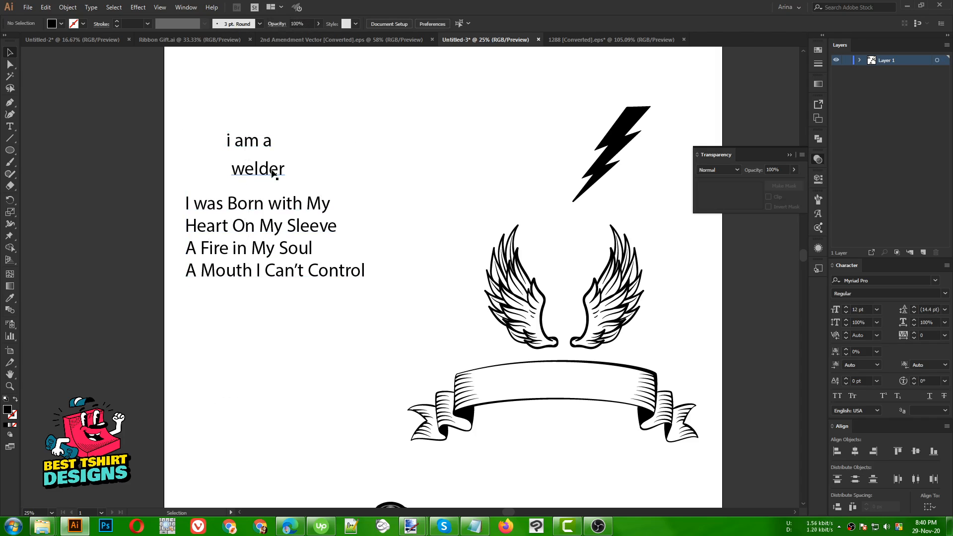
left_click_drag(193, 117, 284, 347)
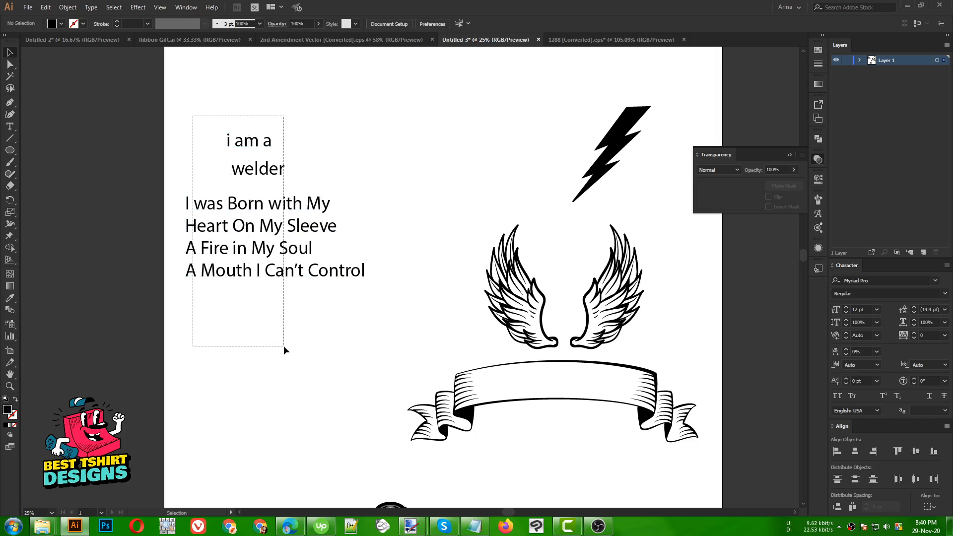
left_click(391, 179)
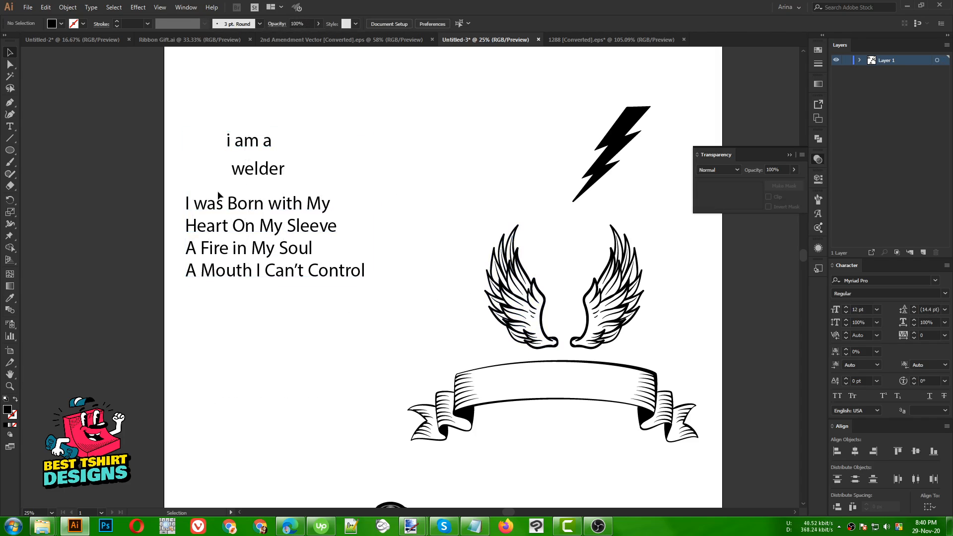
- Examine the wings and ribbon artwork and inspect the lightning bolt shape up close
scroll(145, 150, "down", 1)
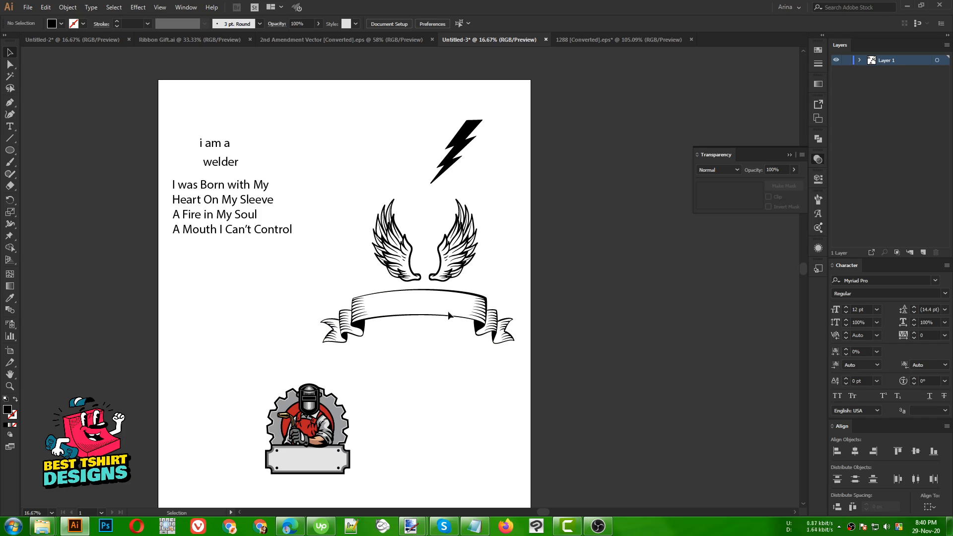
left_click_drag(341, 233, 451, 333)
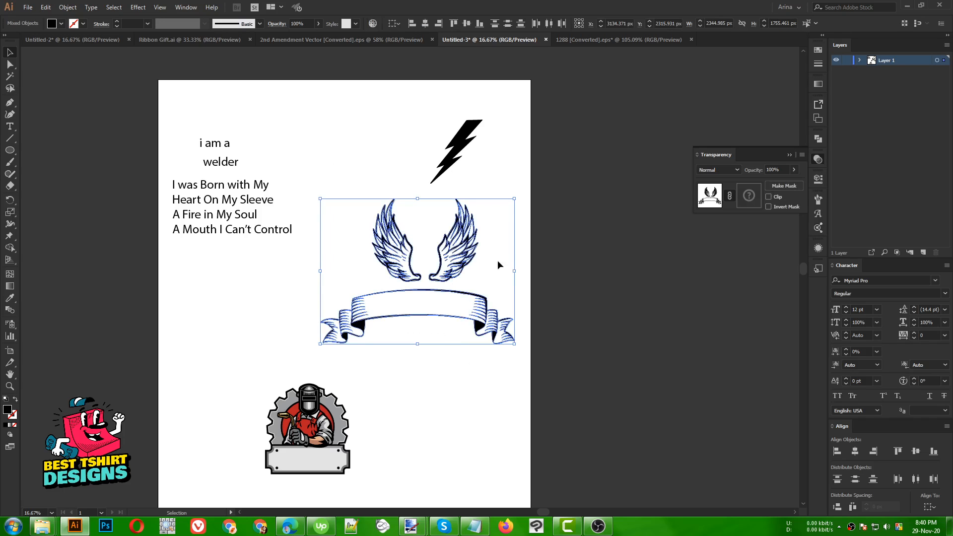
left_click(311, 295)
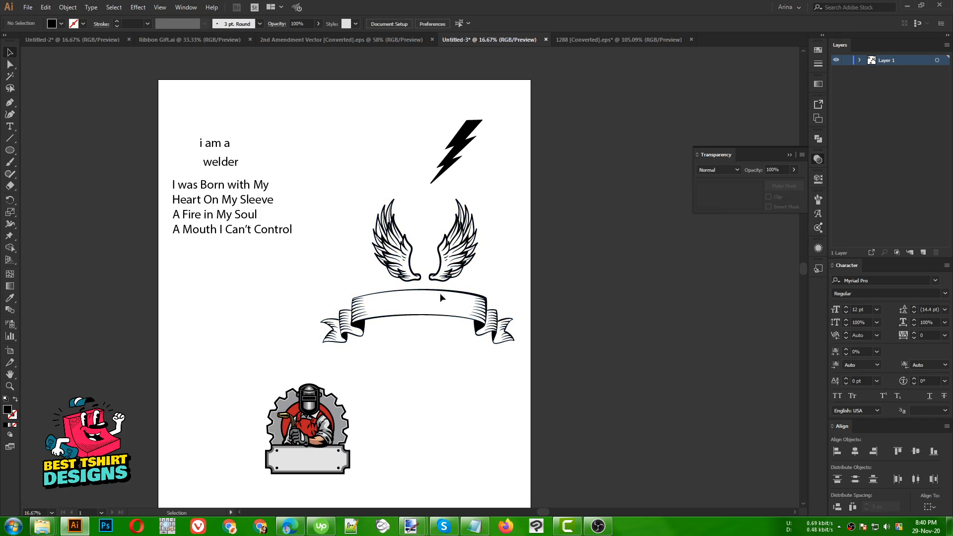
scroll(462, 119, "up", 4)
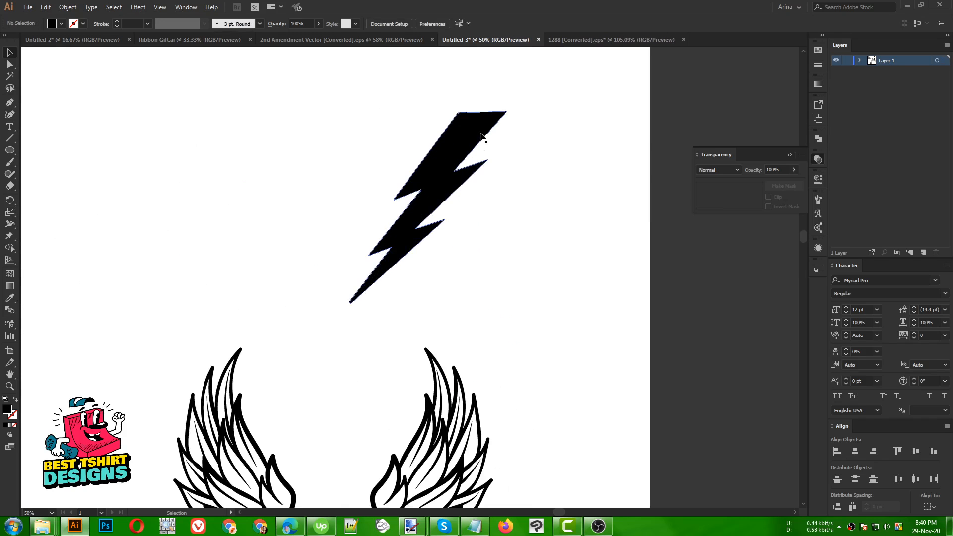
left_click_drag(308, 123, 491, 349)
left_click(580, 250)
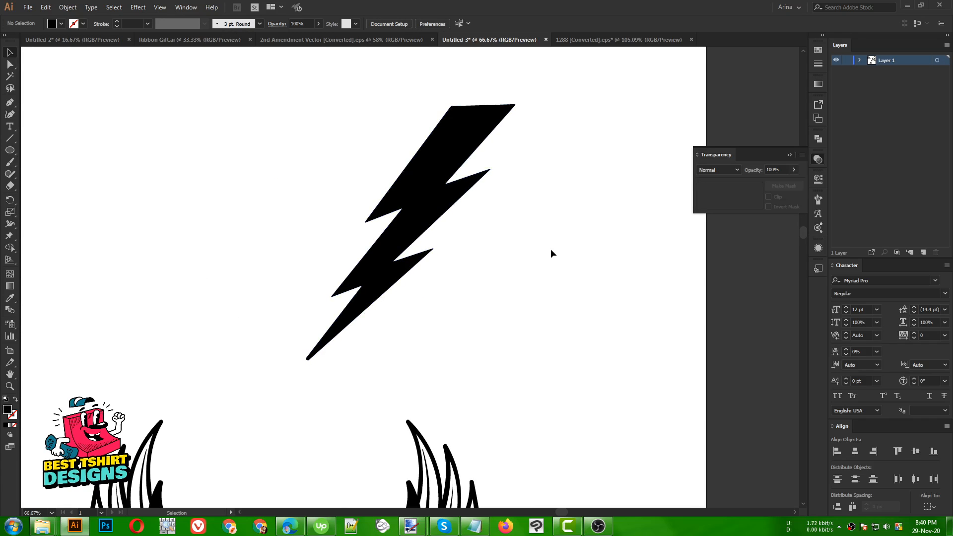
left_click(441, 194)
scroll(468, 226, "down", 1)
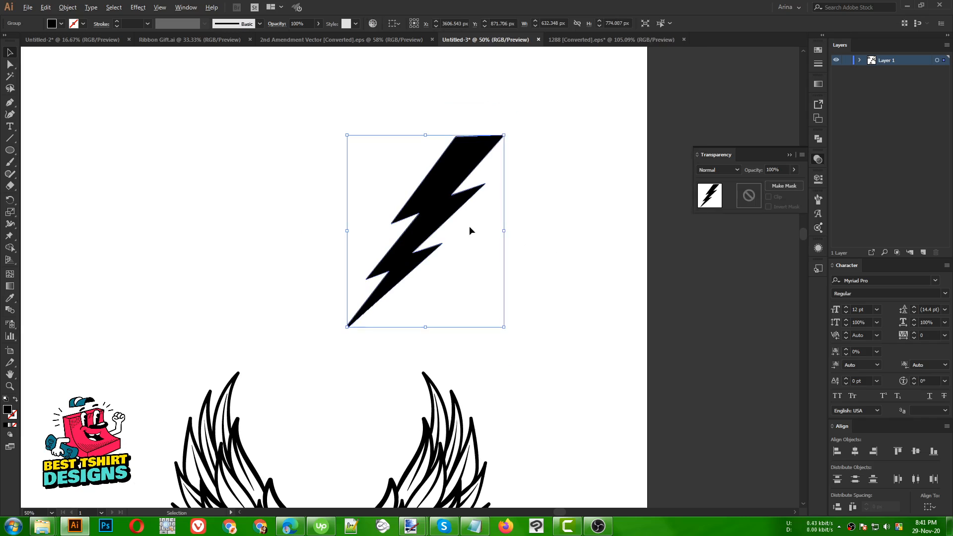
left_click(466, 213)
scroll(466, 213, "down", 1)
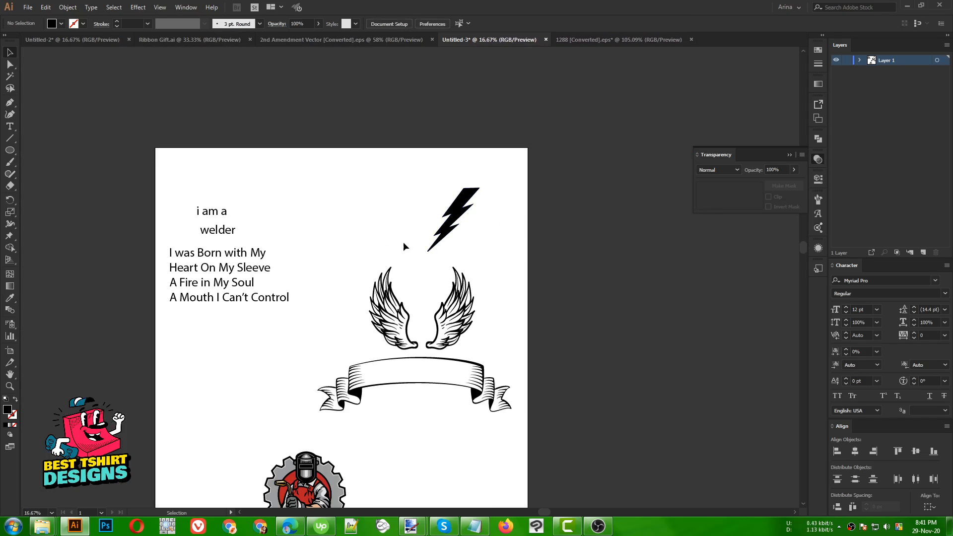
- Ungroup the welder emblem near the bottom of the artboard into its separate parts
scroll(491, 251, "down", 5)
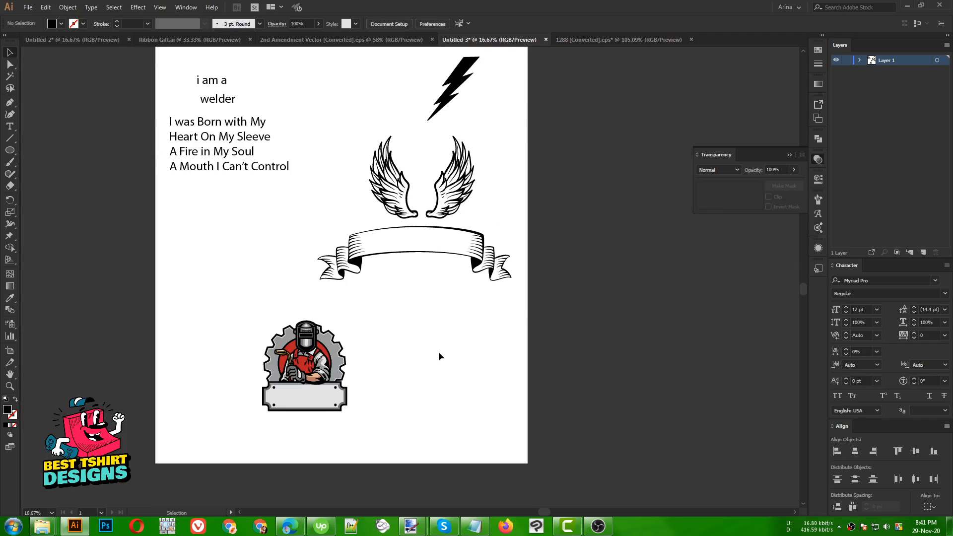
scroll(299, 412, "up", 3)
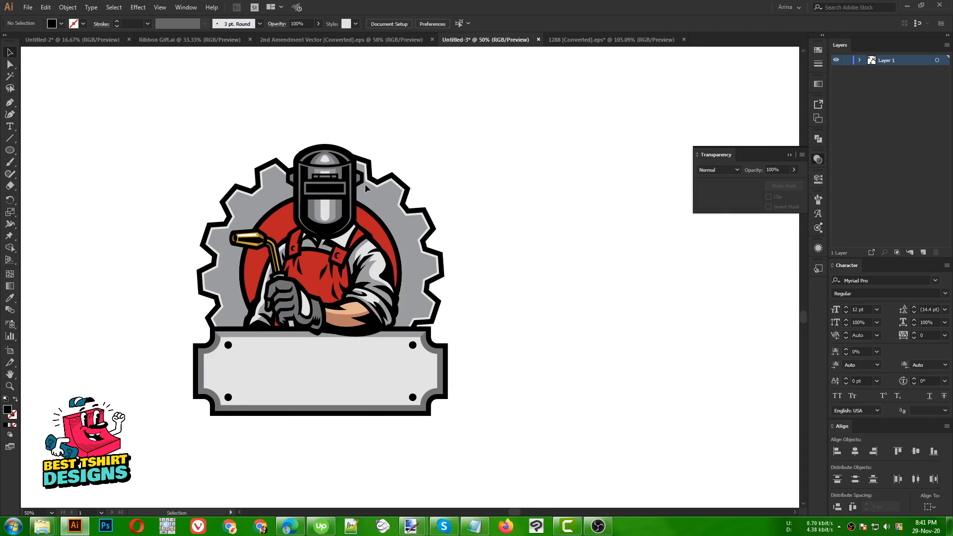
left_click_drag(87, 150, 536, 511)
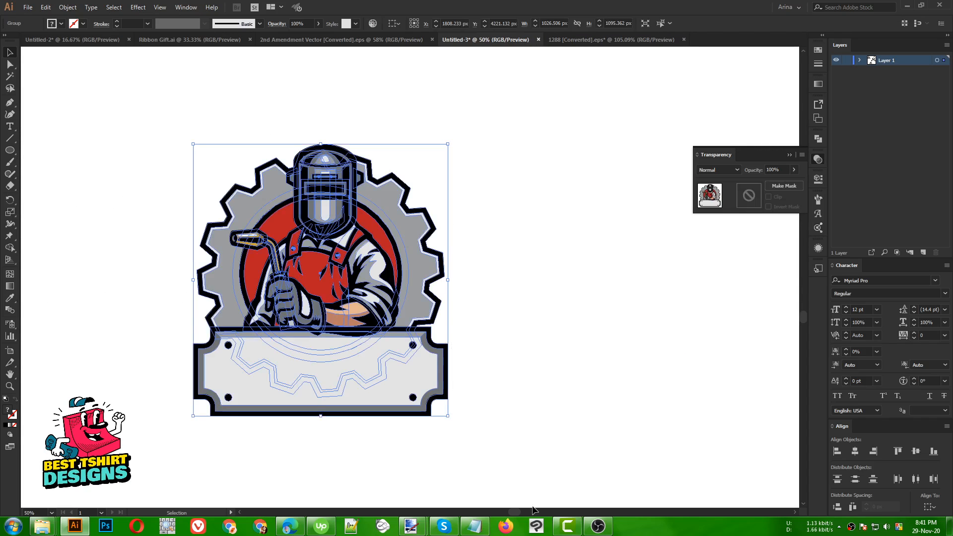
left_click(530, 381)
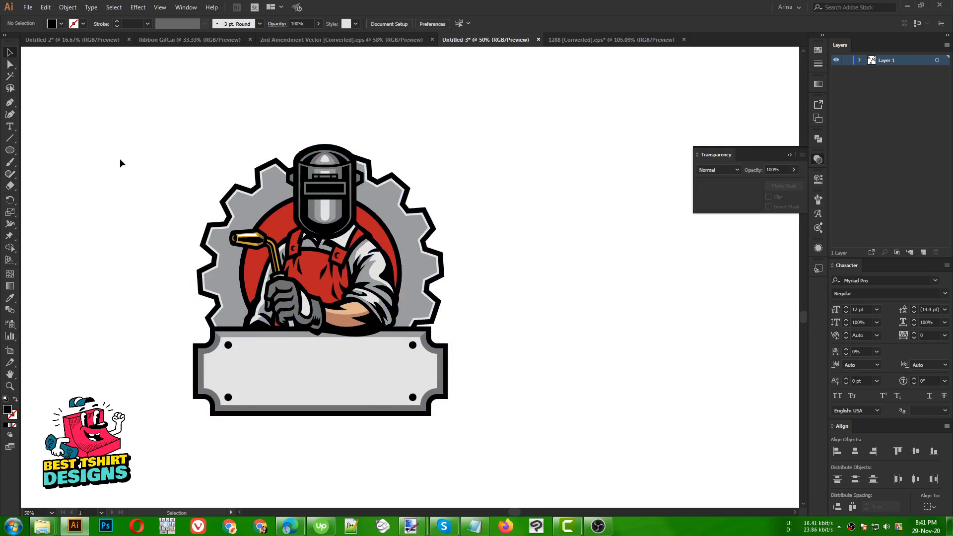
left_click_drag(120, 163, 377, 419)
left_click(574, 323)
mouse_move(376, 381)
left_mouse_down()
mouse_move(665, 408)
mouse_move(362, 374)
left_mouse_up()
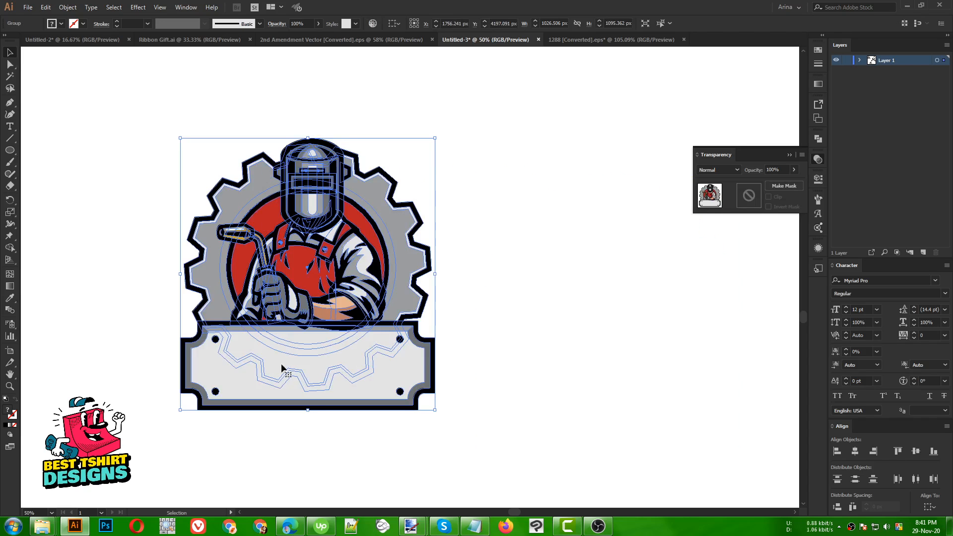
right_click(331, 370)
left_click(366, 294)
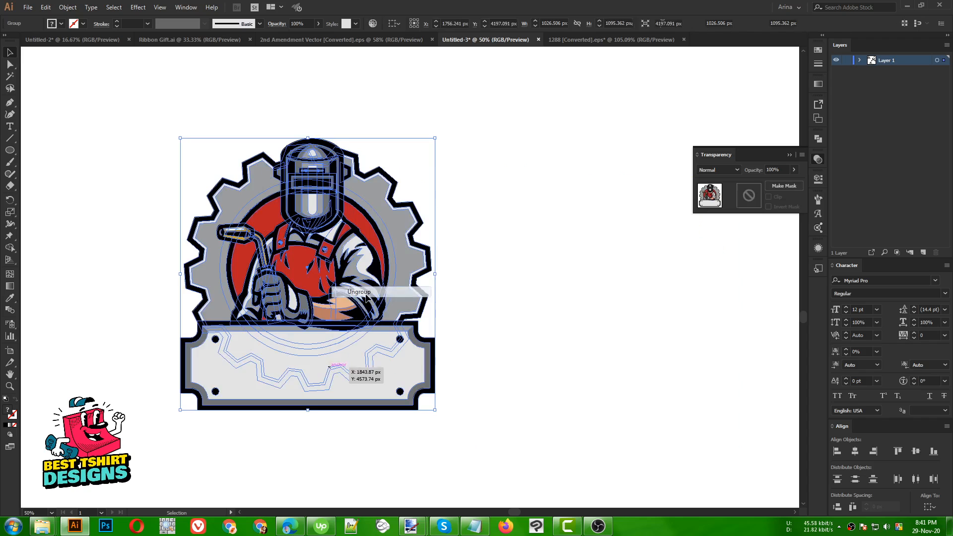
left_click(545, 320)
- Delete the blank name plate, the gear layers and the red circle from the emblem, keeping only the welder figure
left_click_drag(405, 377, 709, 436)
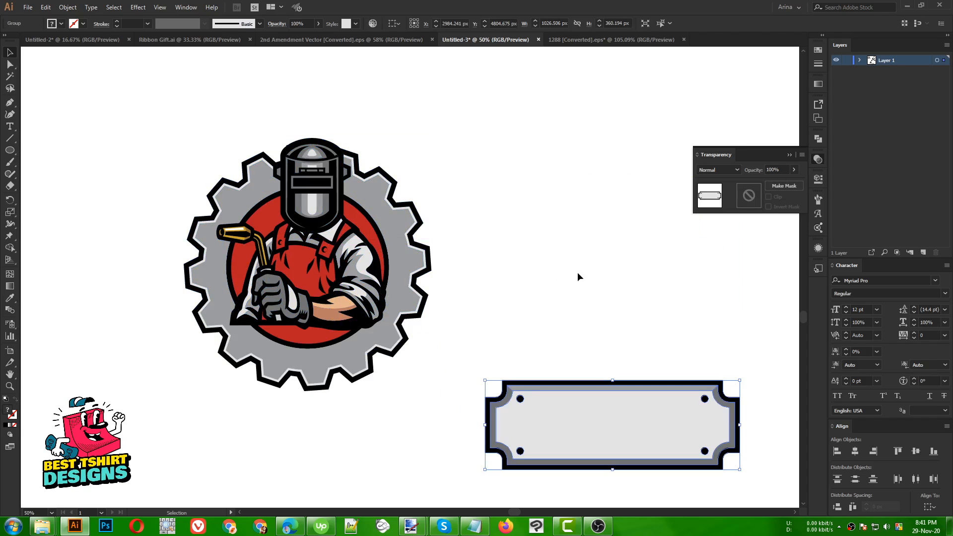
key("Delete")
left_click_drag(397, 268, 610, 324)
key("Delete")
left_click_drag(422, 244, 607, 324)
key("Delete")
left_click_drag(429, 265, 651, 351)
key("Delete")
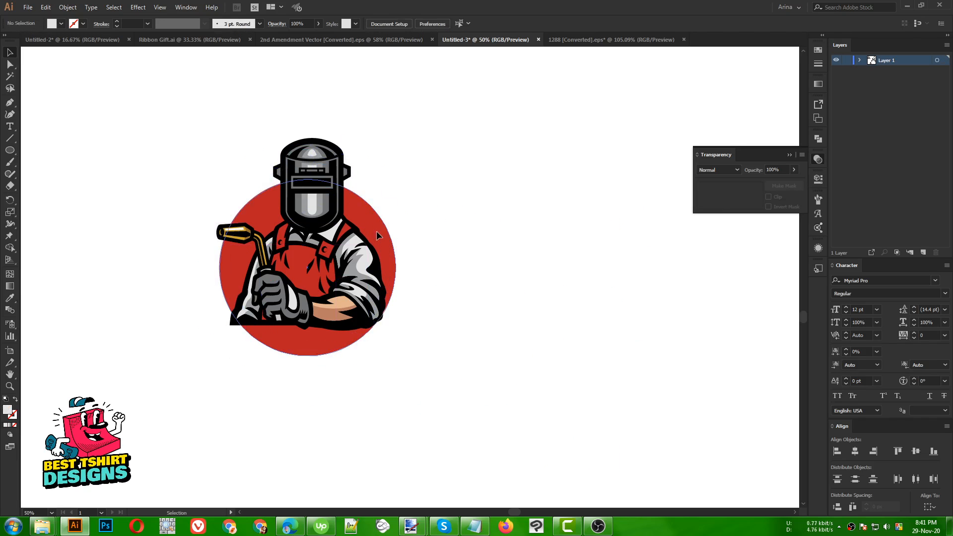
left_click_drag(375, 235, 585, 325)
key("Delete")
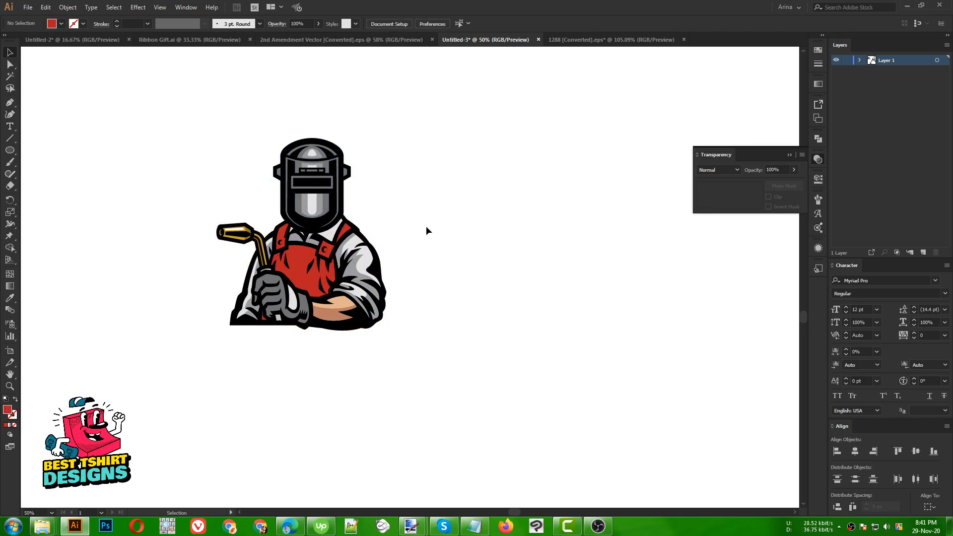
- Try to delete the welder's red apron and straps by selecting their colour with the Magic Wand
scroll(303, 198, "up", 1)
left_click(10, 76)
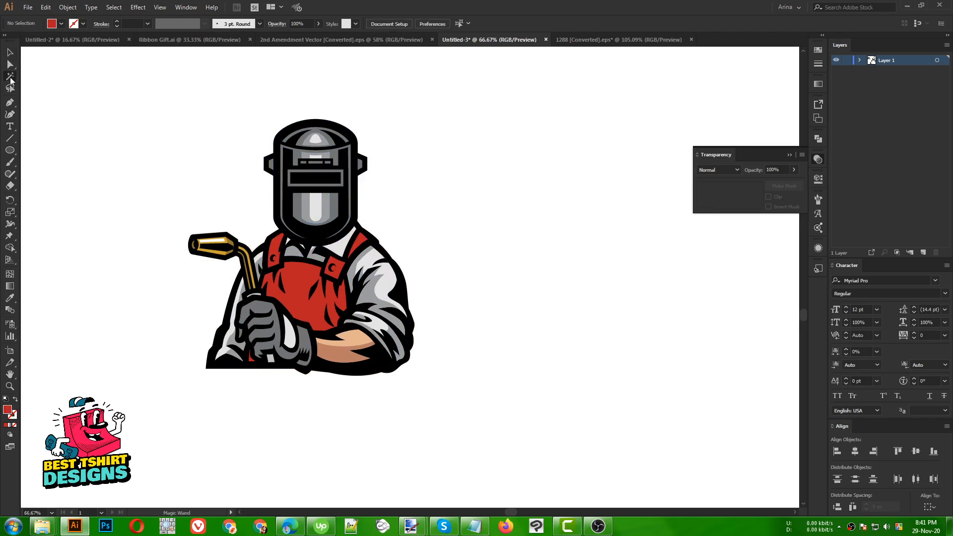
scroll(342, 290, "up", 1)
left_click(283, 269)
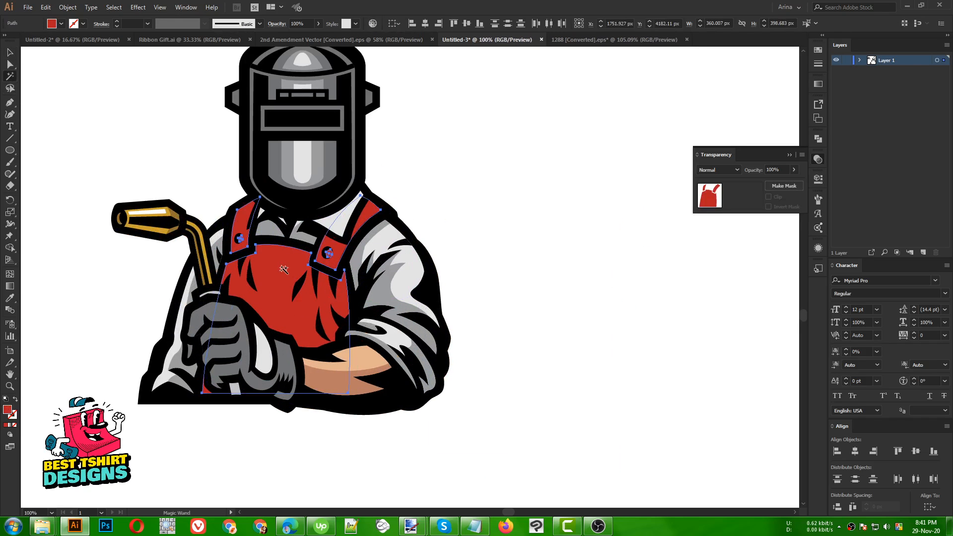
key("Delete")
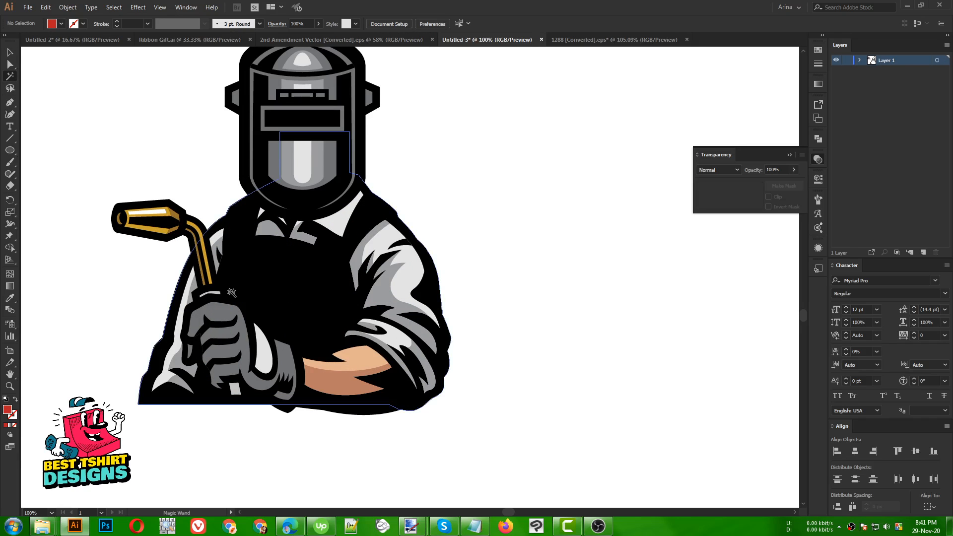
key("ctrl+z")
scroll(336, 297, "down", 1)
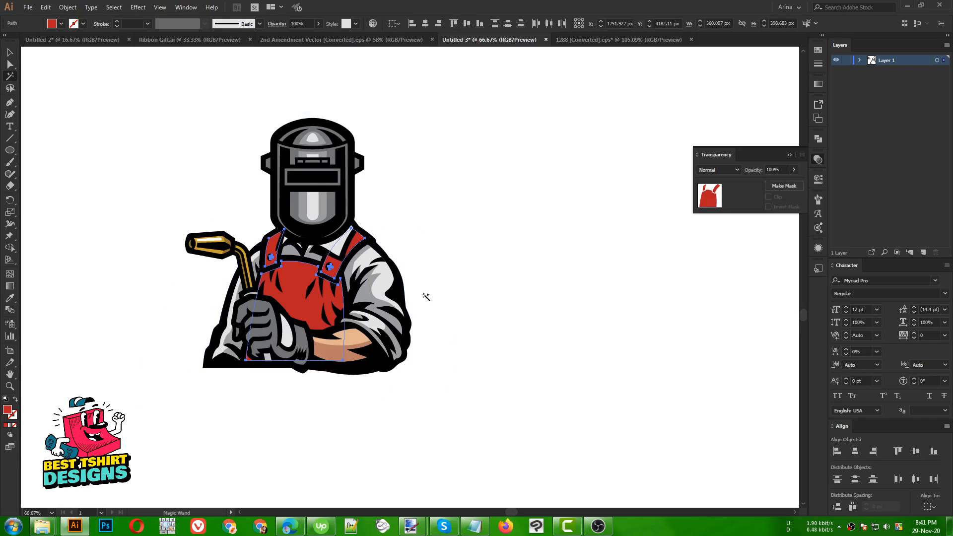
key("v")
left_click(472, 283)
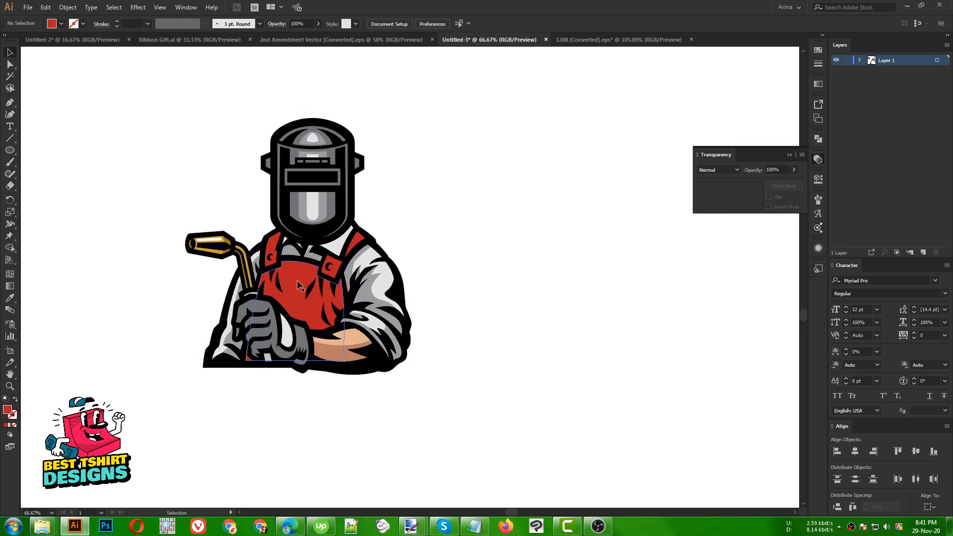
- Try to move the main red apron shape off the welder figure and undo the move
left_click_drag(297, 285, 520, 323)
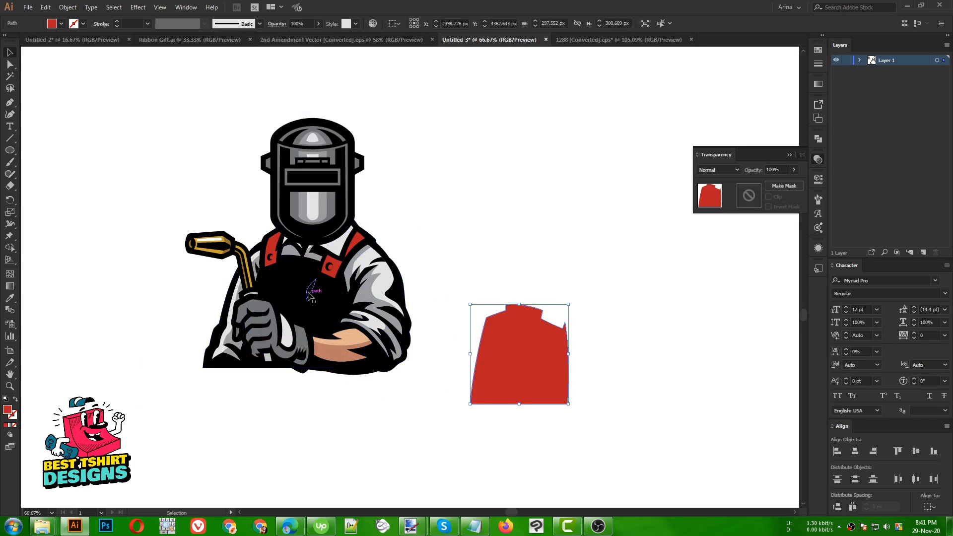
key("ctrl+z")
scroll(303, 289, "up", 2)
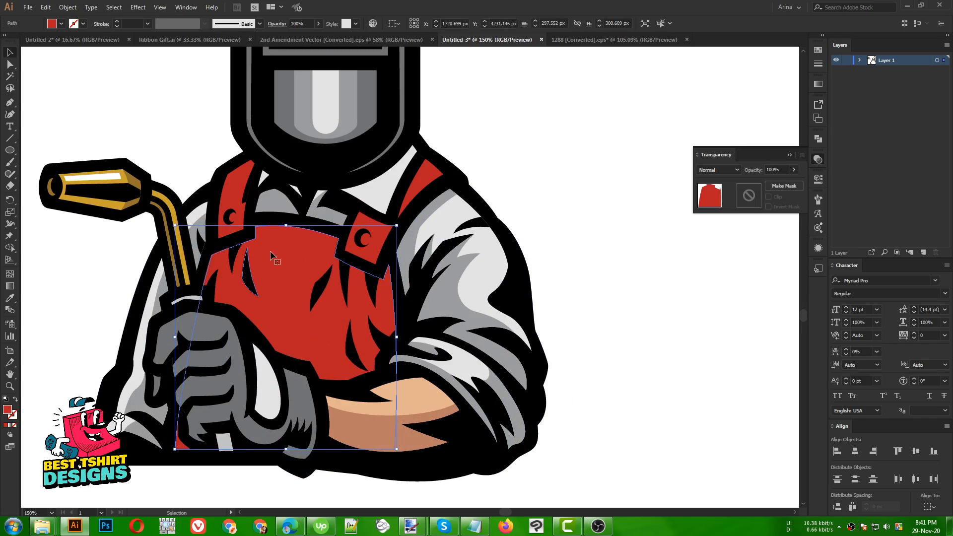
- Try to move the red apron and strap shapes off the welder figure and undo the moves
scroll(281, 273, "down", 1)
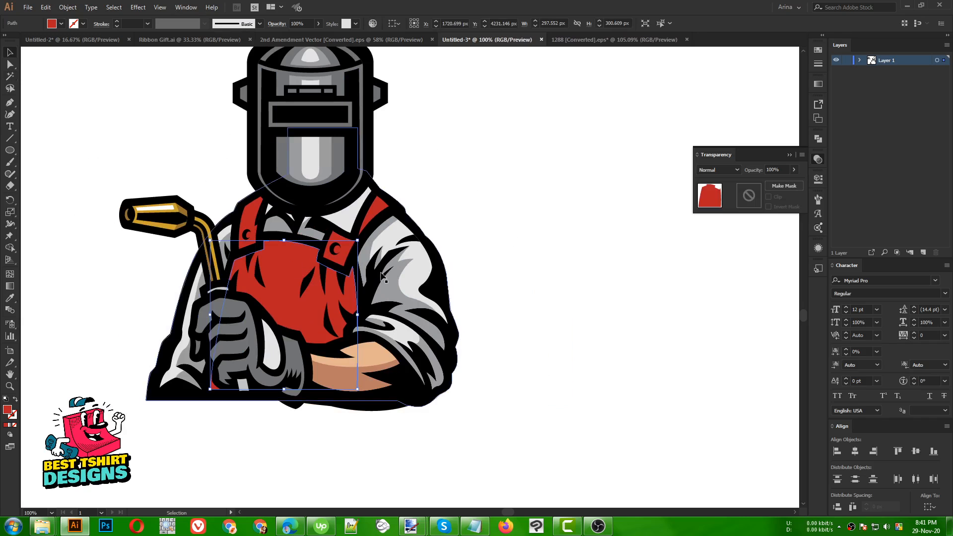
left_click_drag(298, 281, 645, 342)
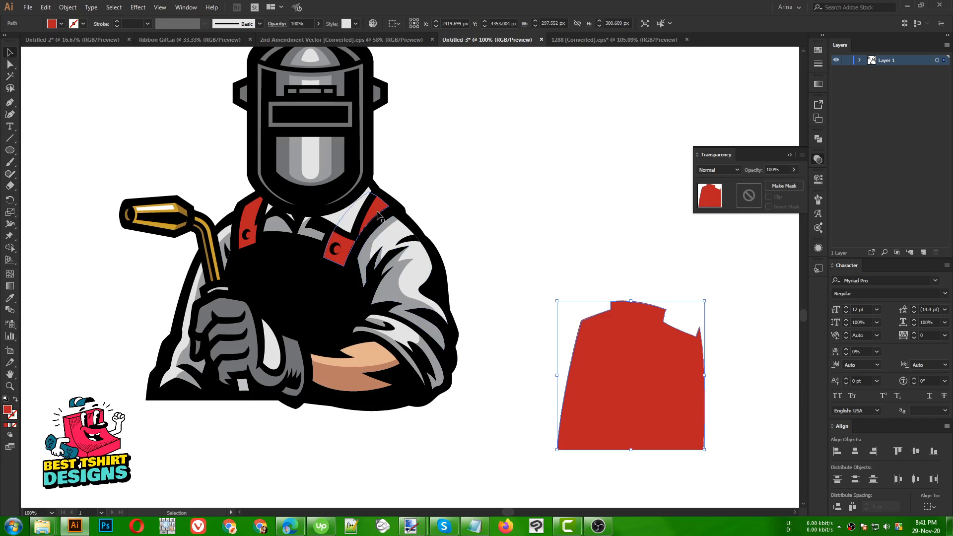
left_click_drag(380, 216, 547, 260)
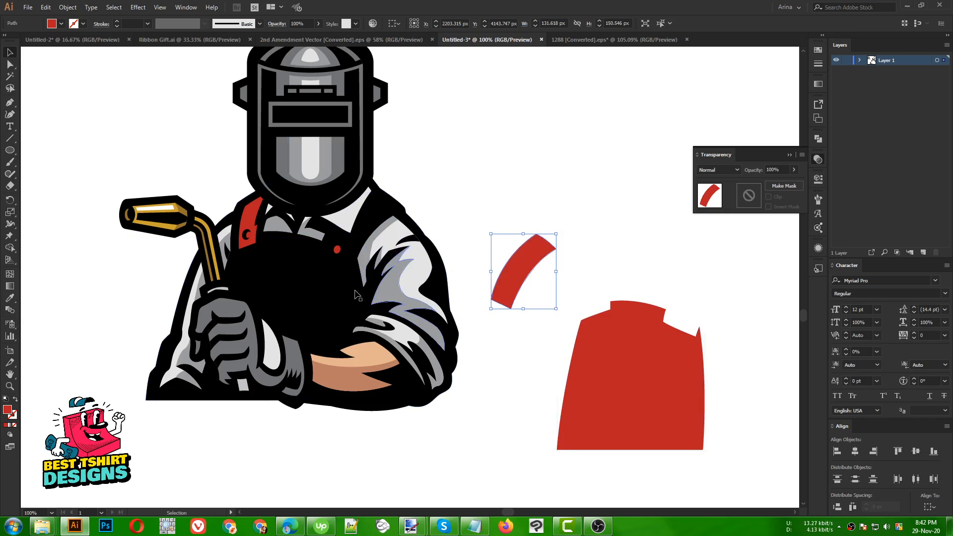
key("ctrl+z")
key("ctrl+z")
left_click(527, 261)
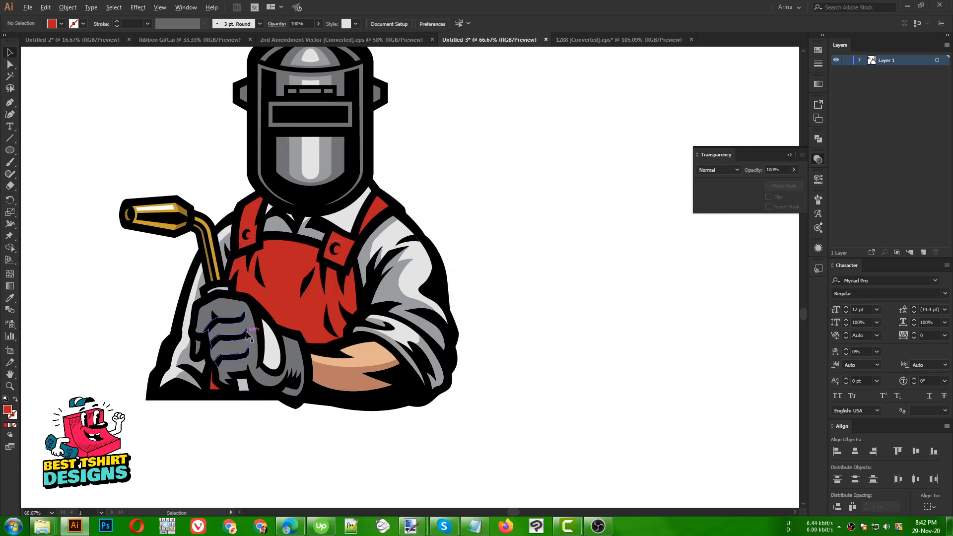
key("ctrl+z")
- Apply the Pathfinder Trim operation to the whole welder figure
left_click_drag(115, 114, 492, 451)
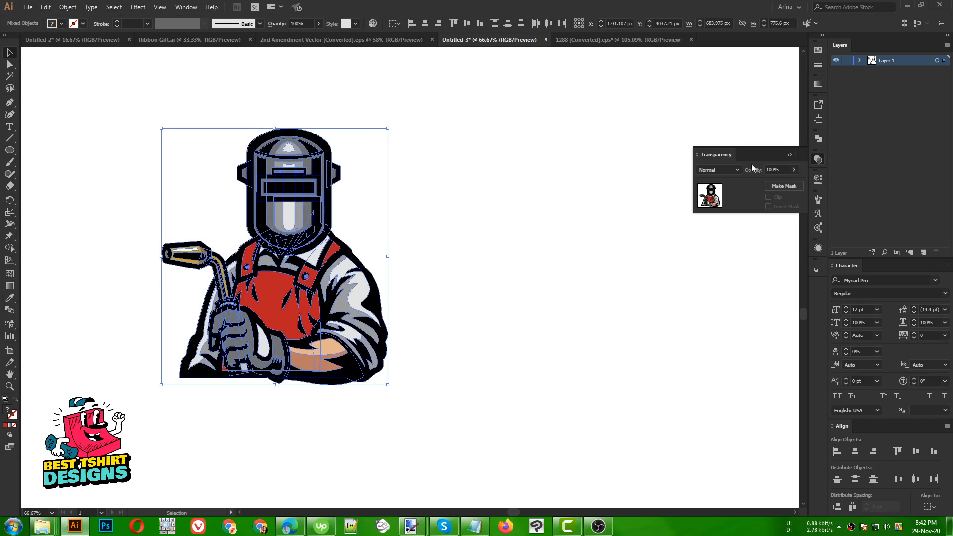
left_click(817, 139)
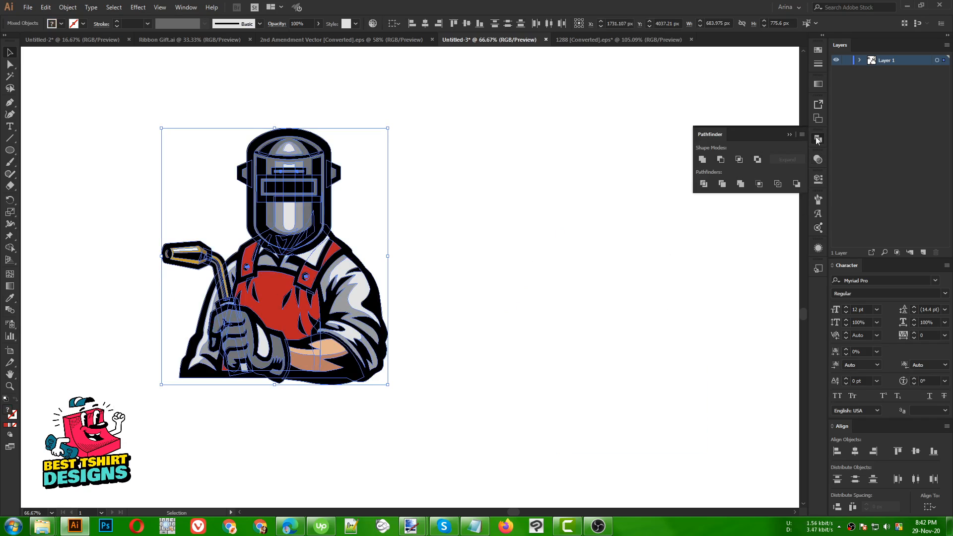
left_click(723, 184)
left_click(202, 185)
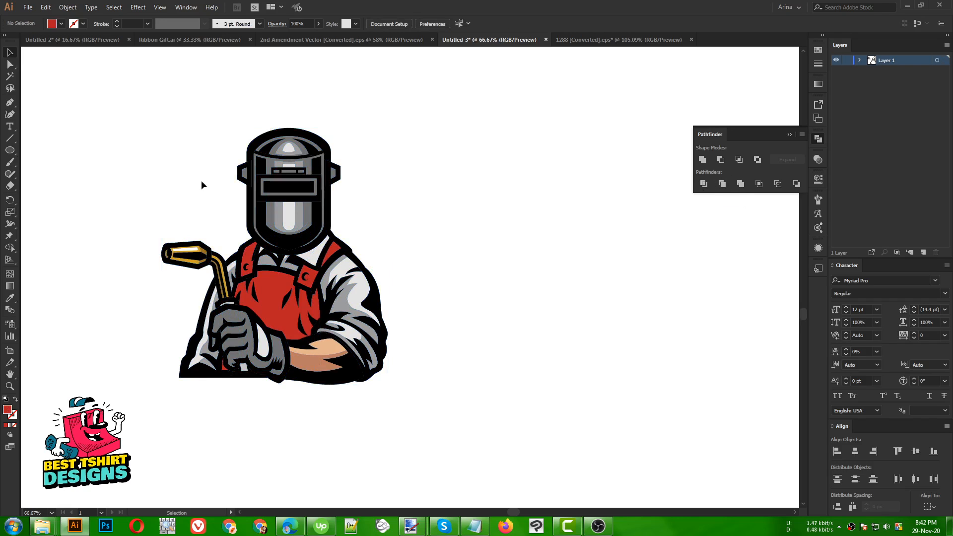
- Isolate the trimmed welder group and delete its main red apron shape
scroll(221, 248, "up", 1)
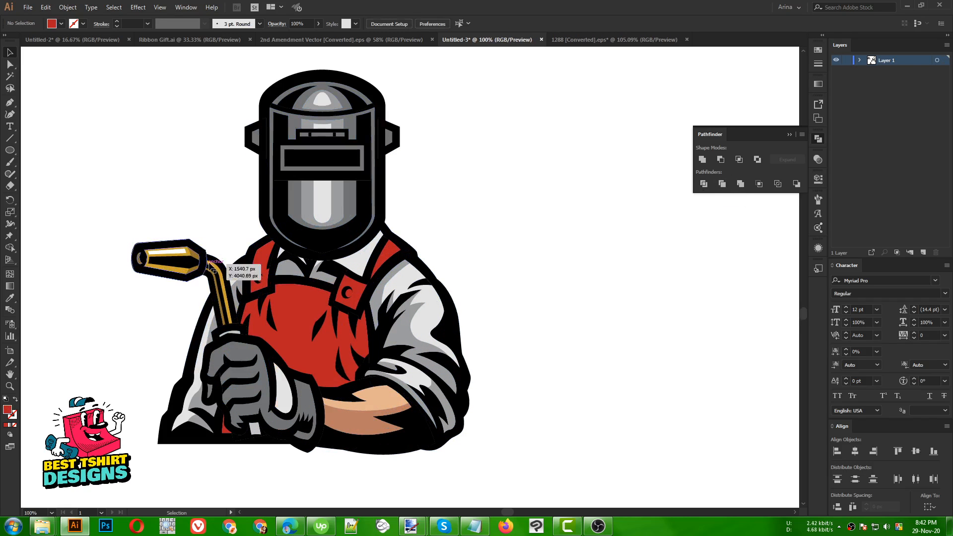
left_click(388, 258)
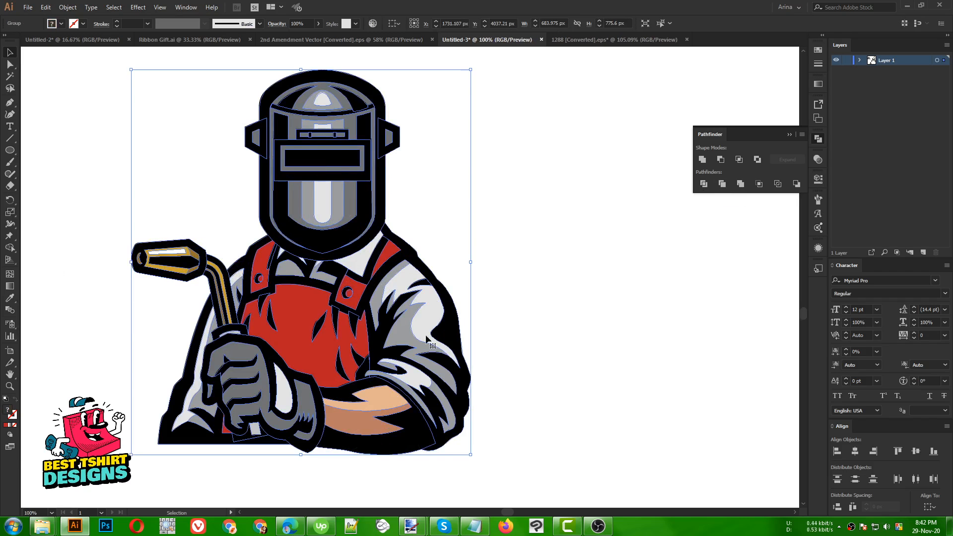
double_click(380, 264)
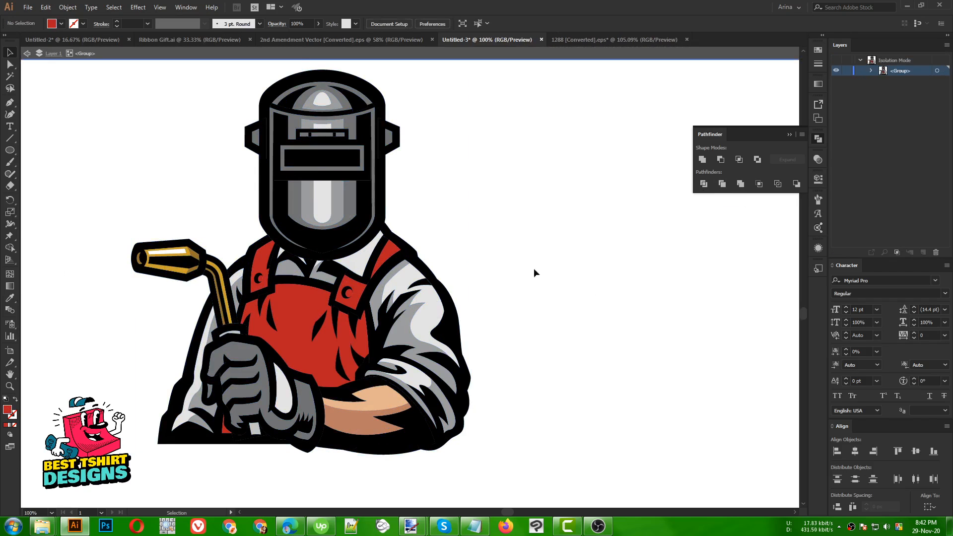
left_click(294, 324)
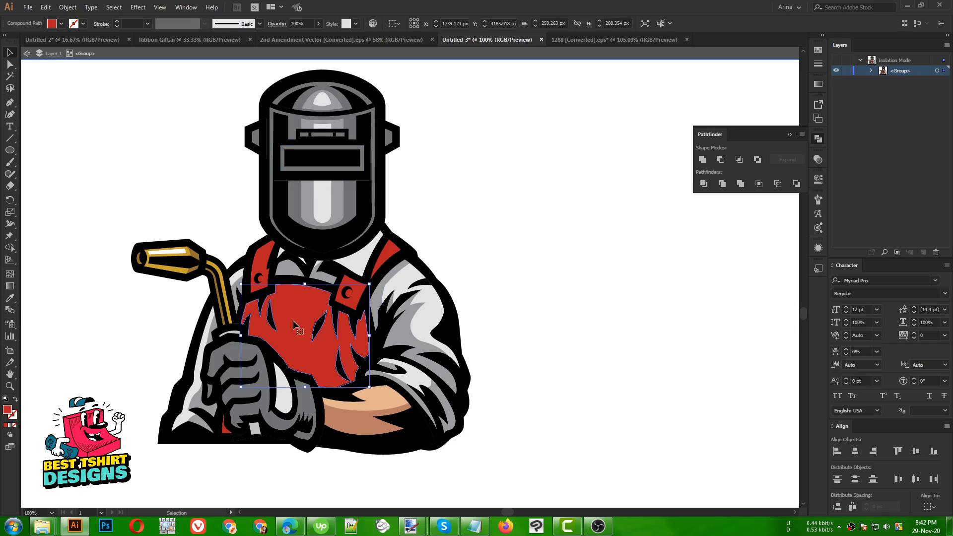
left_click_drag(293, 324, 691, 357)
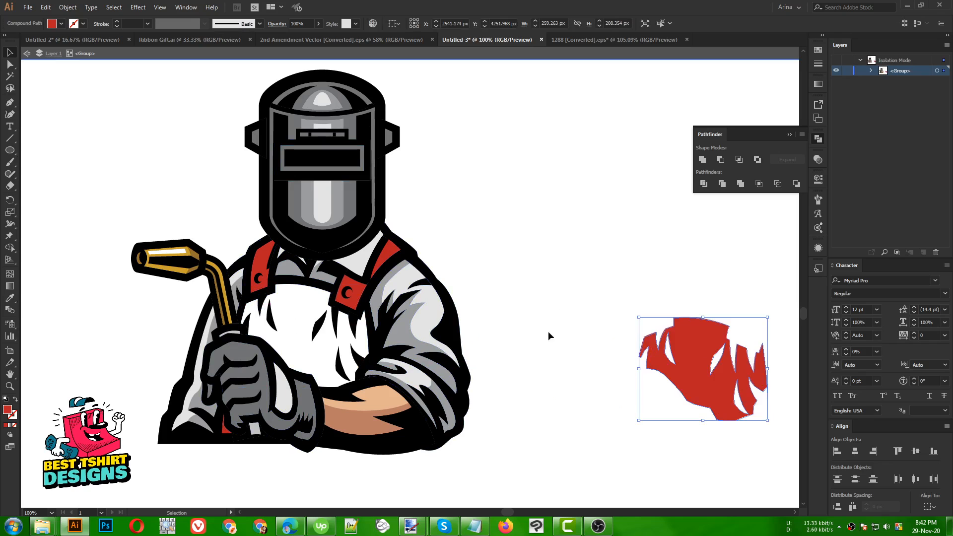
key("Delete")
- Delete the welder's red straps and remaining red pieces by selecting their colour with the Magic Wand
key("y")
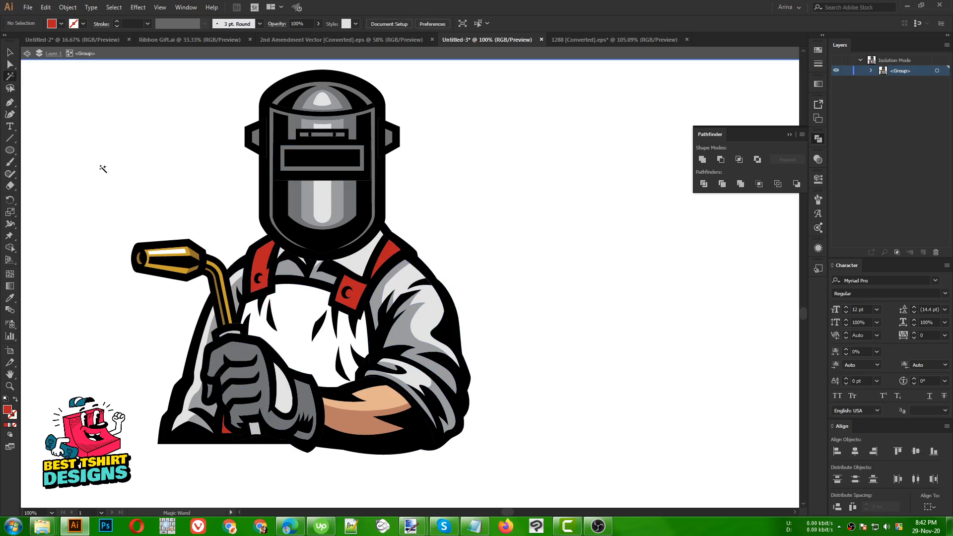
left_click(390, 252)
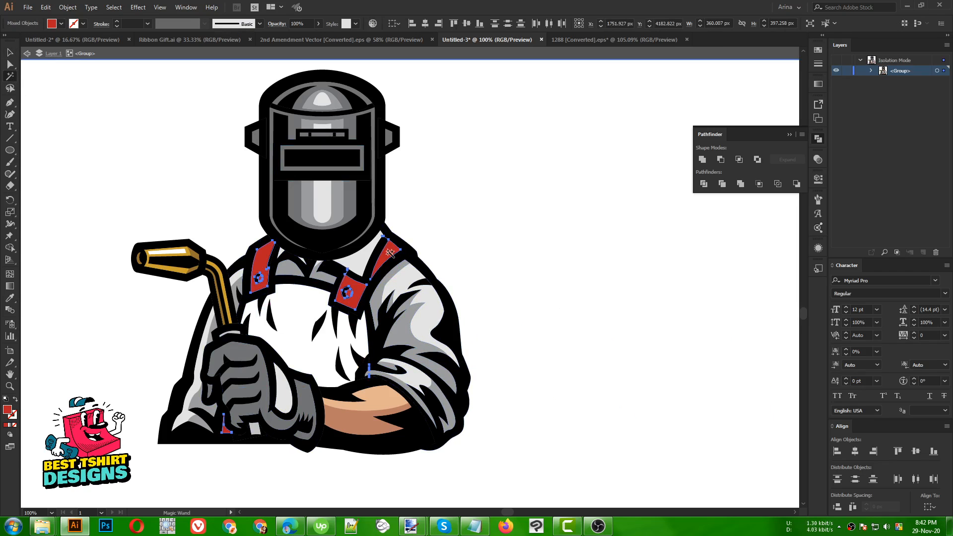
key("Delete")
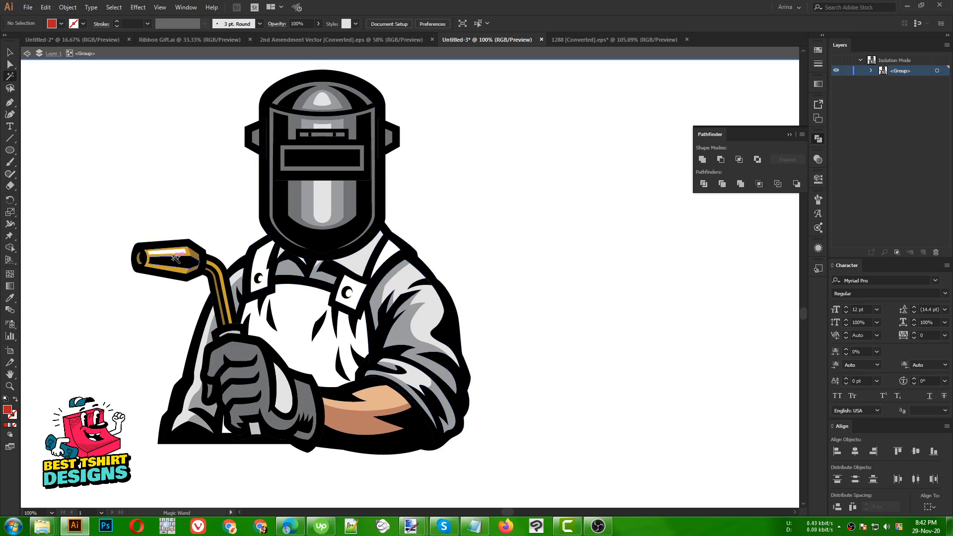
- Delete the light grey highlights across the figure and the gold areas of the torch with the Magic Wand
left_click(169, 253)
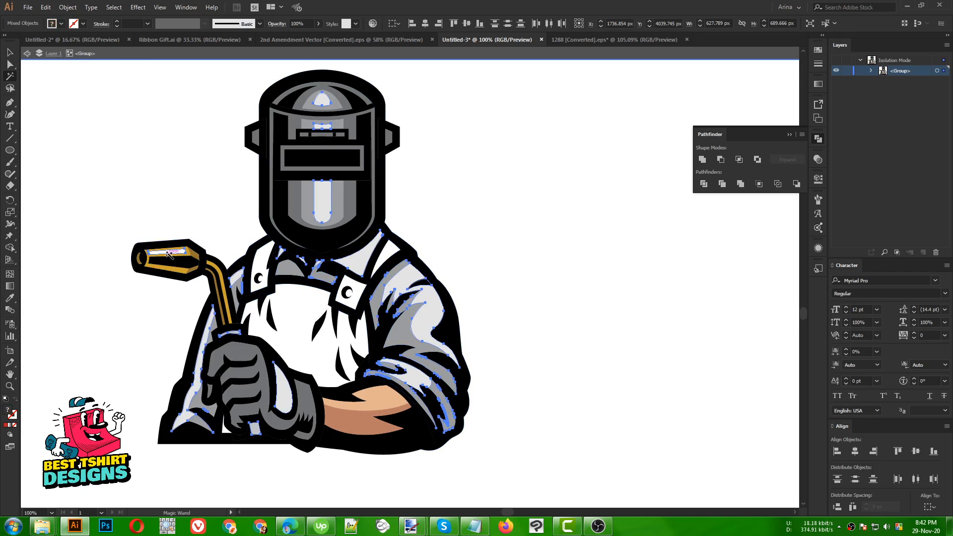
key("Delete")
left_click(188, 254)
key("Delete")
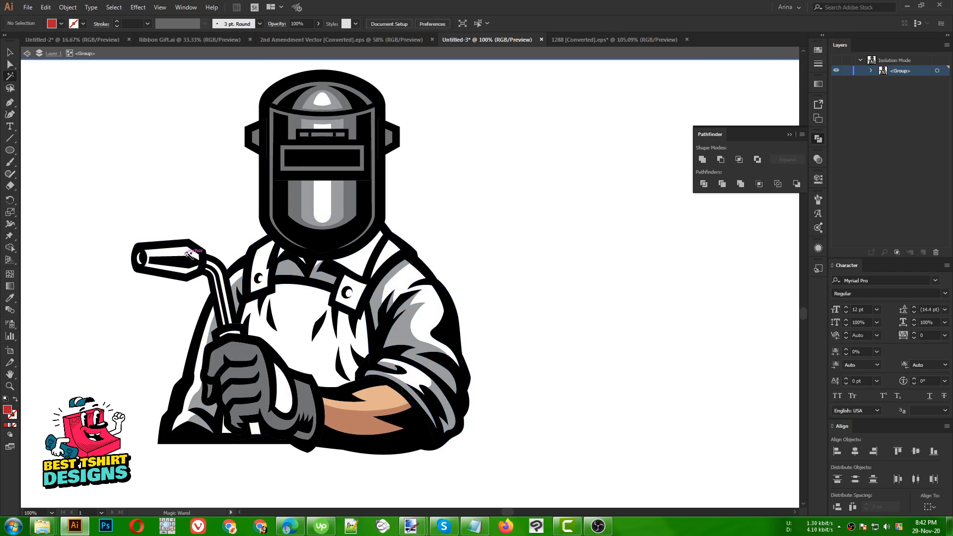
- Delete the grey shading and the forearm's skin tones with the Magic Wand, leaving only the black linework
left_click(198, 402)
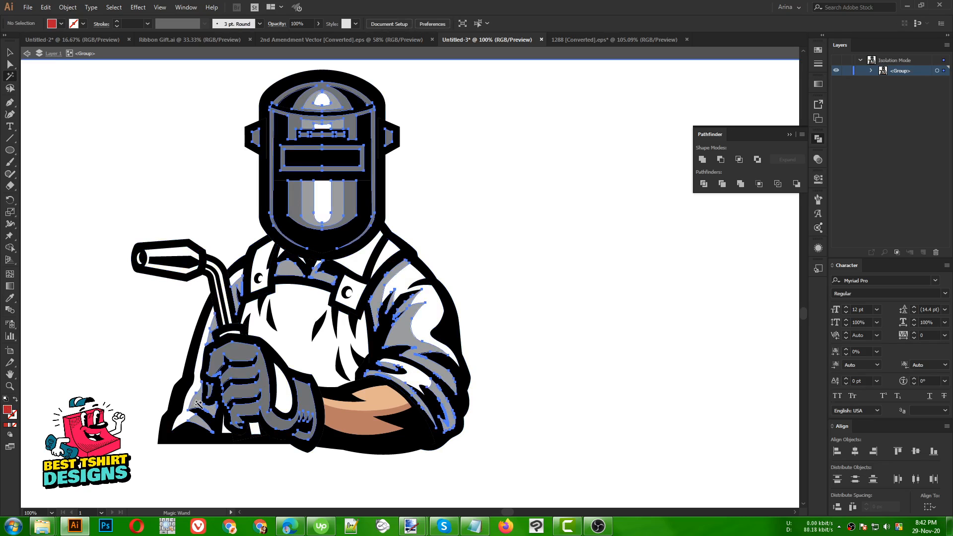
key("Delete")
left_click(349, 429)
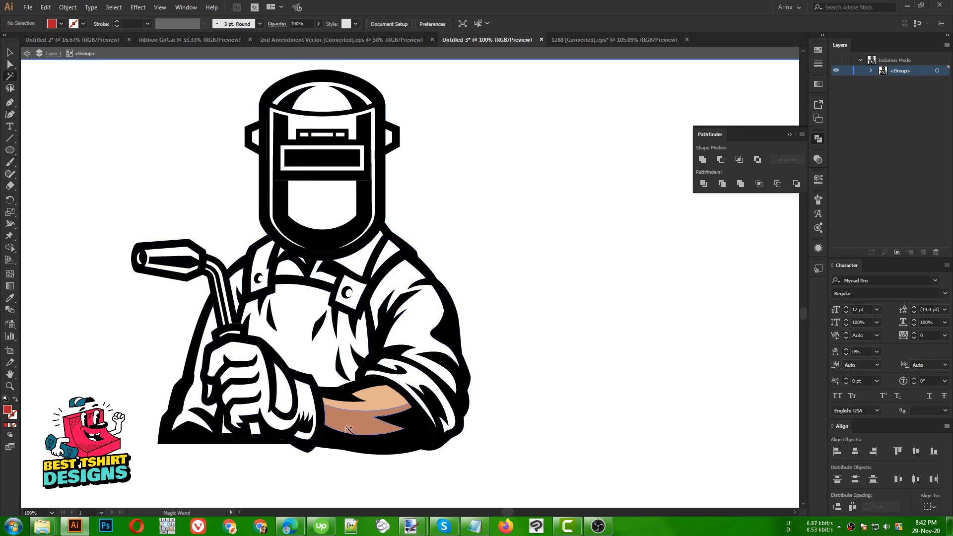
key("Delete")
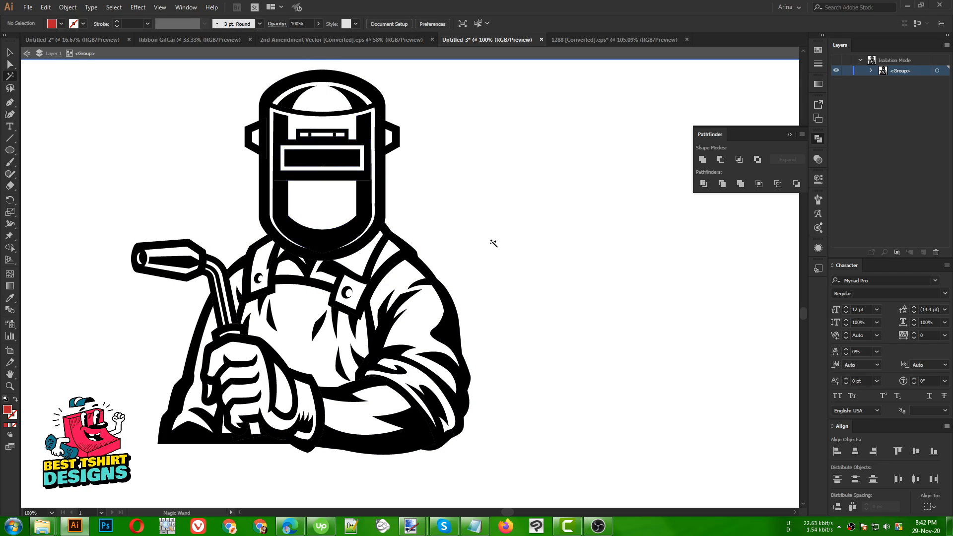
- Select the welder's black linework and look through the fill colour swatches
key("v")
left_click_drag(90, 80, 630, 498)
scroll(495, 390, "up", 3)
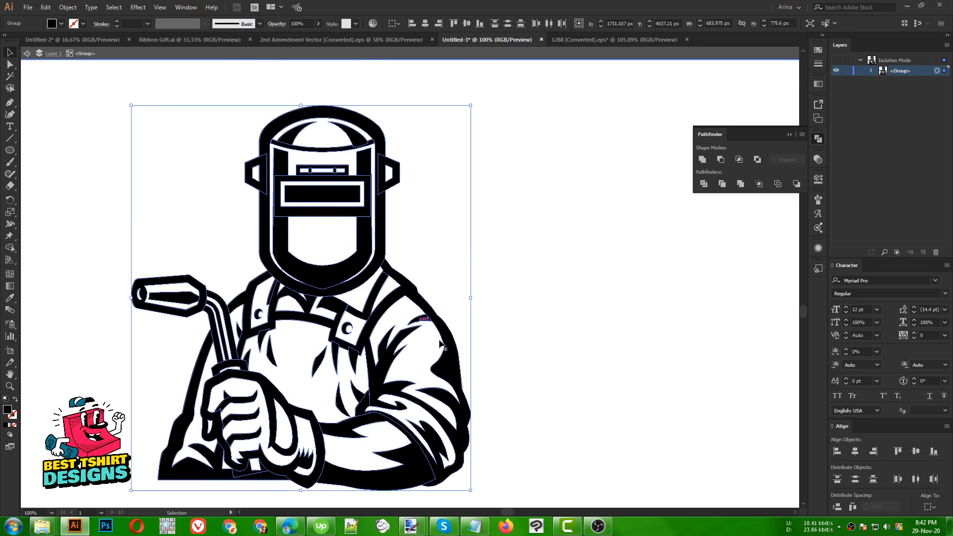
left_click(51, 24)
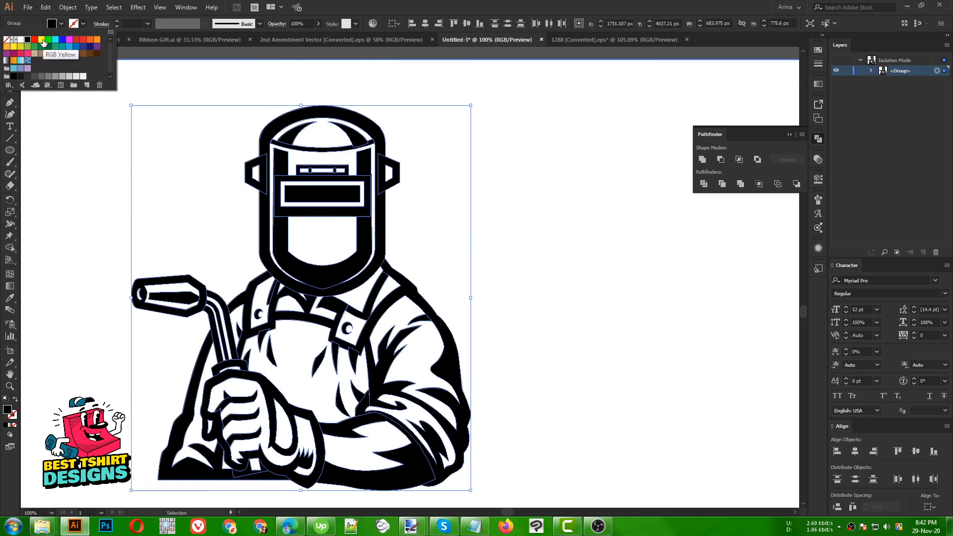
key("ctrl+minus")
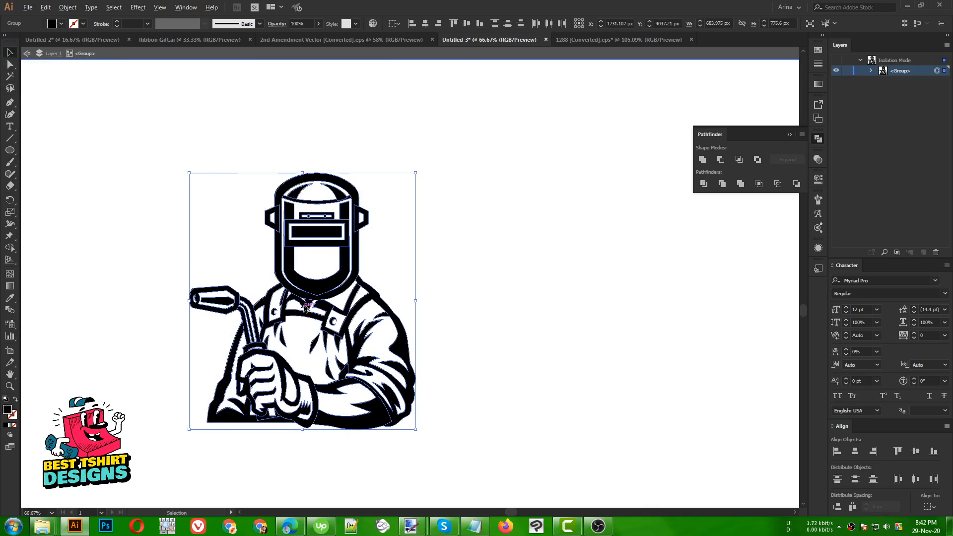
left_click(58, 26)
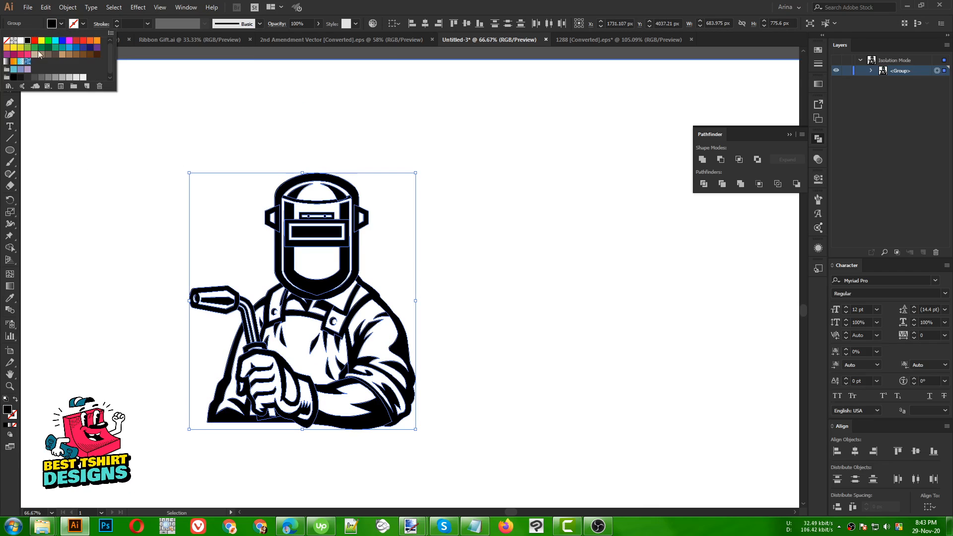
- Leave isolation mode and arrange the welder below the quote text, with the wings beside it and the ribbon underneath
double_click(533, 297)
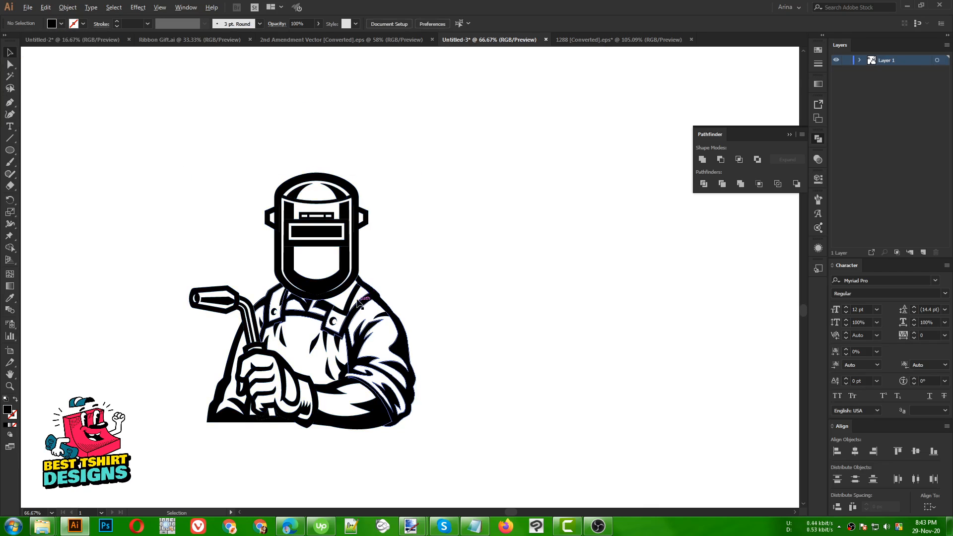
scroll(355, 298, "down", 1)
scroll(347, 326, "down", 2)
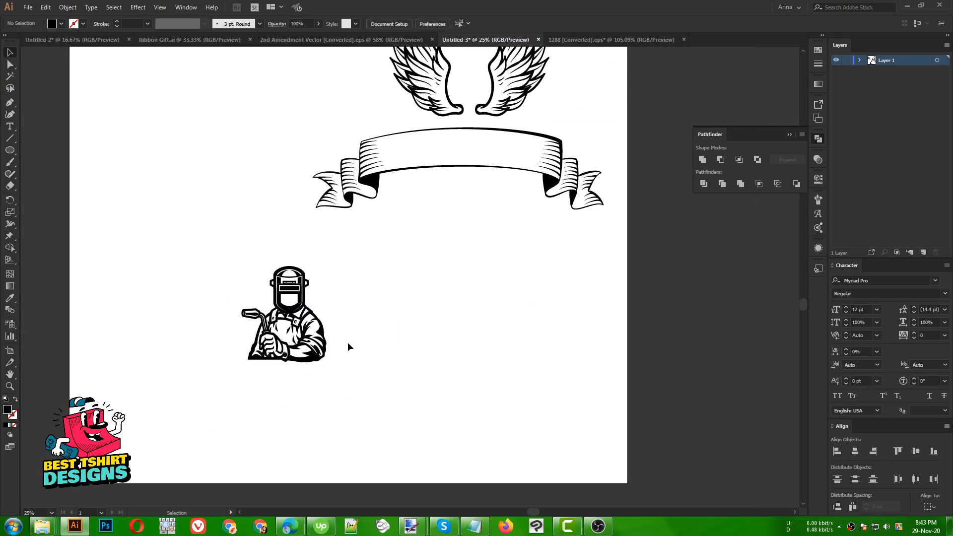
left_click_drag(159, 227, 449, 456)
scroll(454, 376, "up", 2)
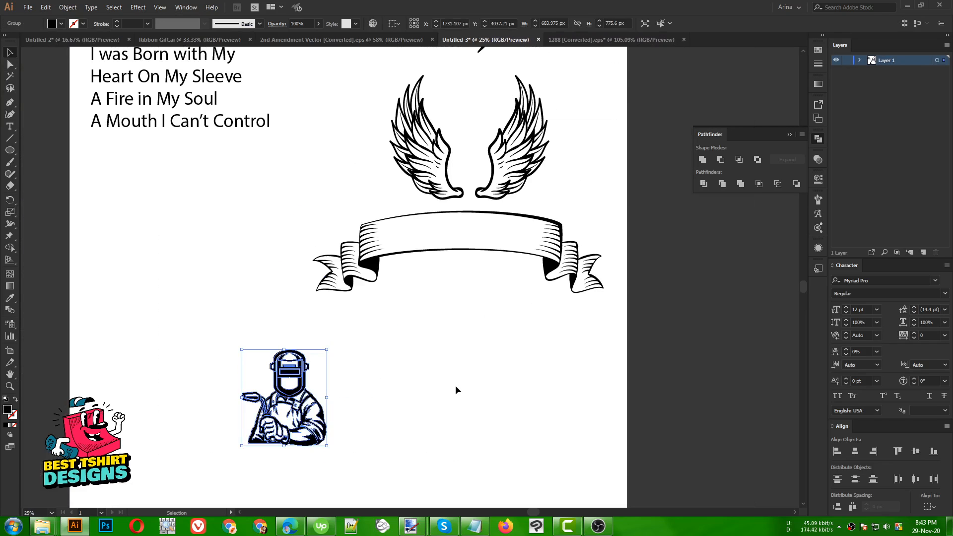
left_click(454, 385)
left_click_drag(303, 388, 208, 238)
left_click_drag(442, 263, 214, 418)
left_click_drag(498, 189, 403, 279)
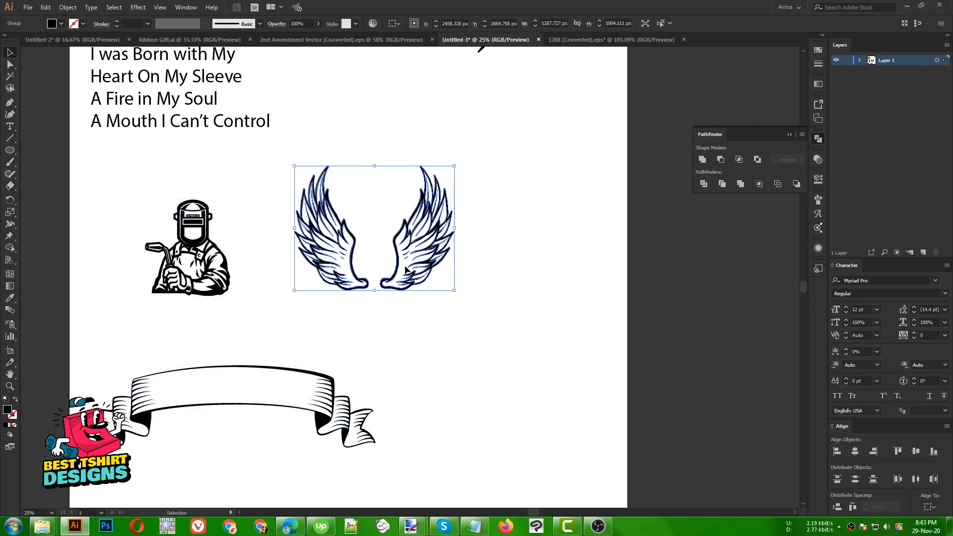
- Move all the quote text lines together slightly higher on the artboard
left_click(263, 265)
scroll(447, 332, "up", 3)
key("ctrl+minus")
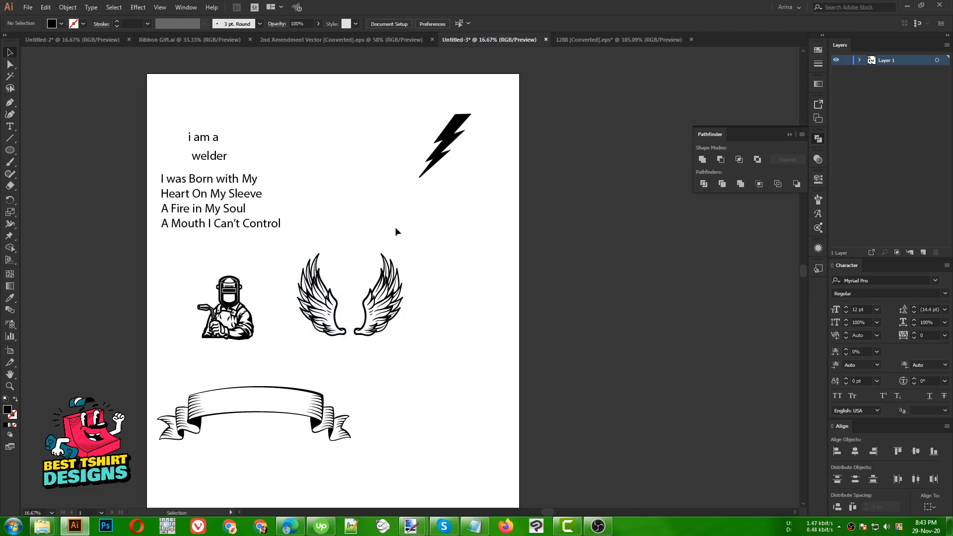
left_click_drag(206, 116, 189, 231)
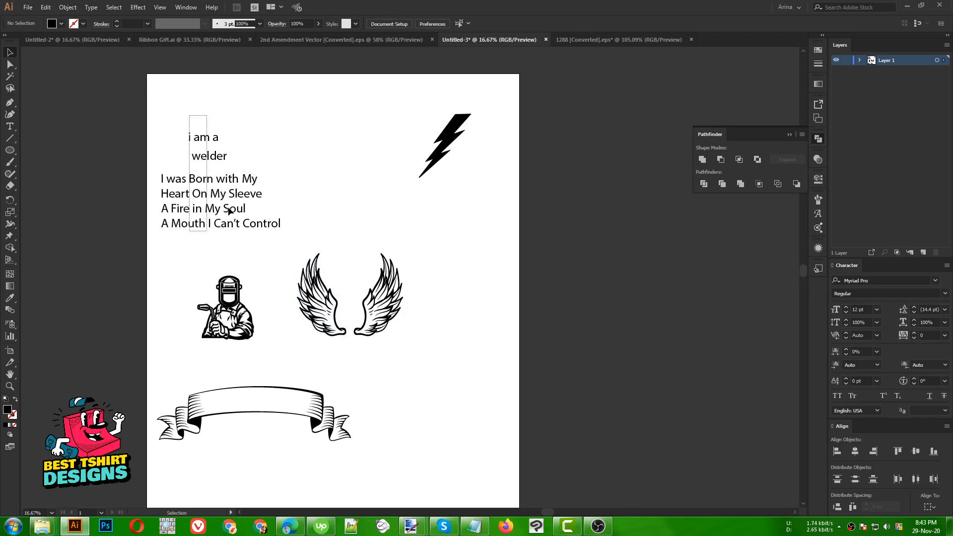
left_click_drag(228, 207, 233, 163)
left_click(366, 199)
- Isolate the wings group and move the right wing outward to widen the gap between the wings
scroll(392, 338, "up", 1)
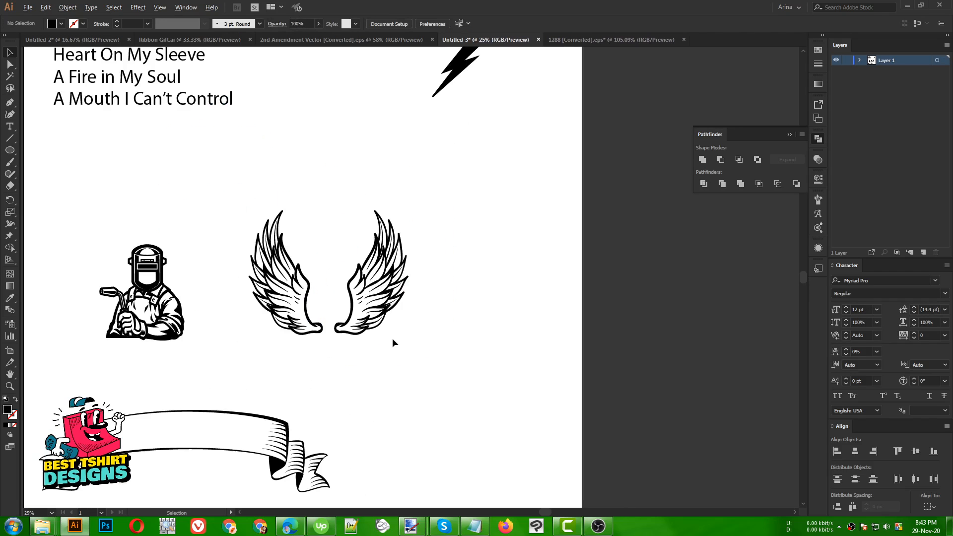
left_click(376, 277)
double_click(377, 277)
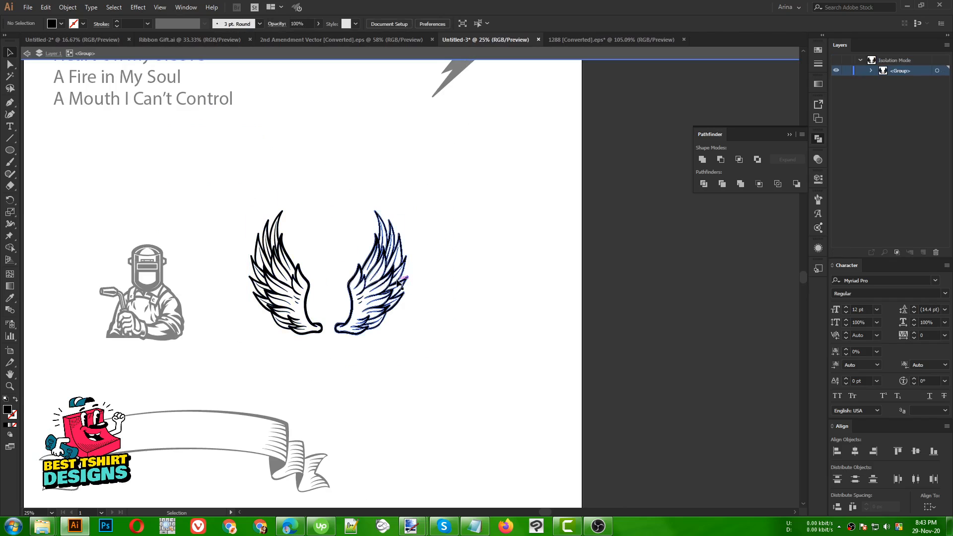
left_click_drag(397, 282, 457, 279)
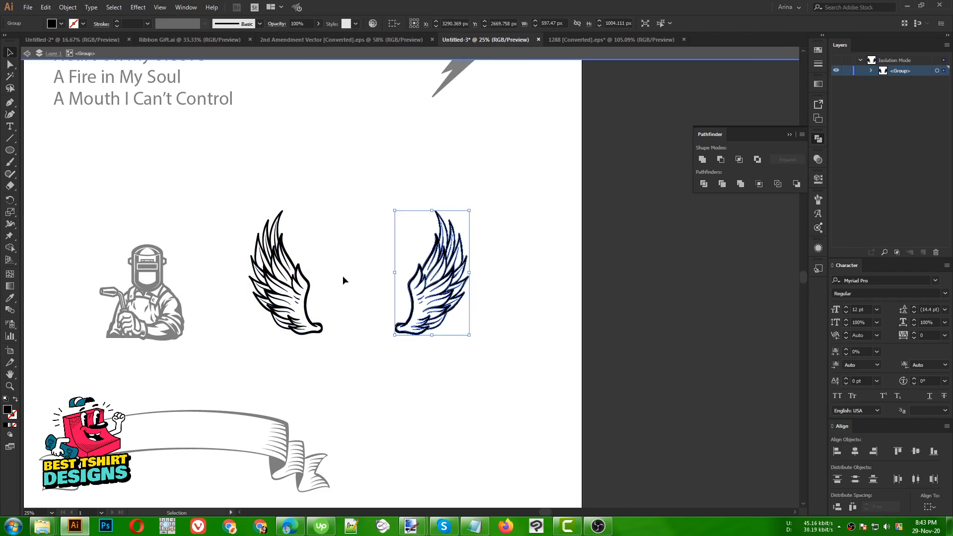
left_click_drag(434, 285, 407, 282)
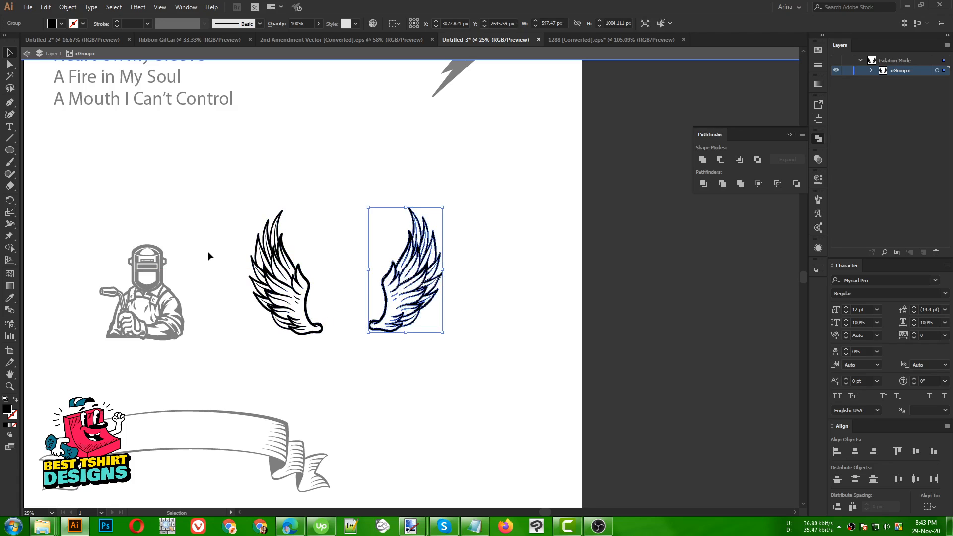
- Align both wings vertically by their centres and leave the group's isolation mode
left_click_drag(215, 214, 531, 368)
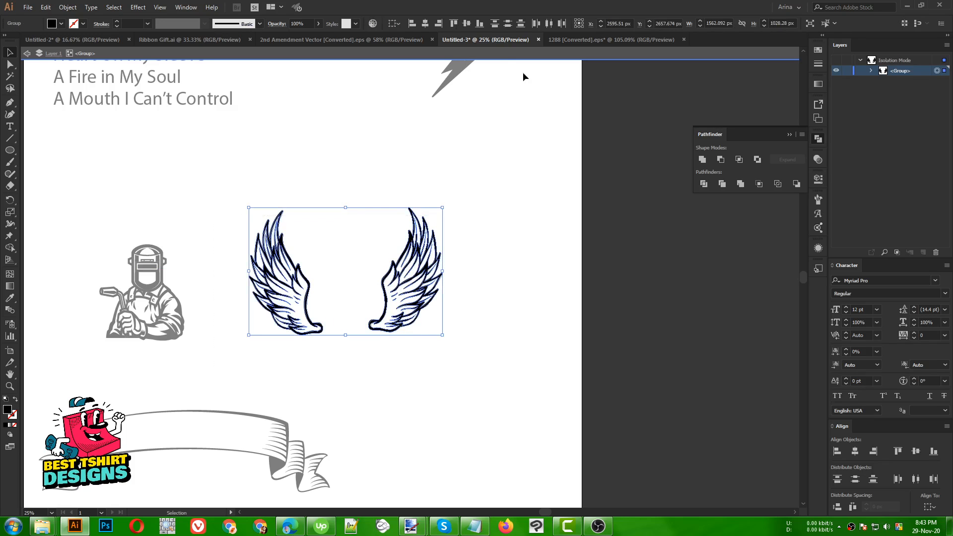
left_click(468, 23)
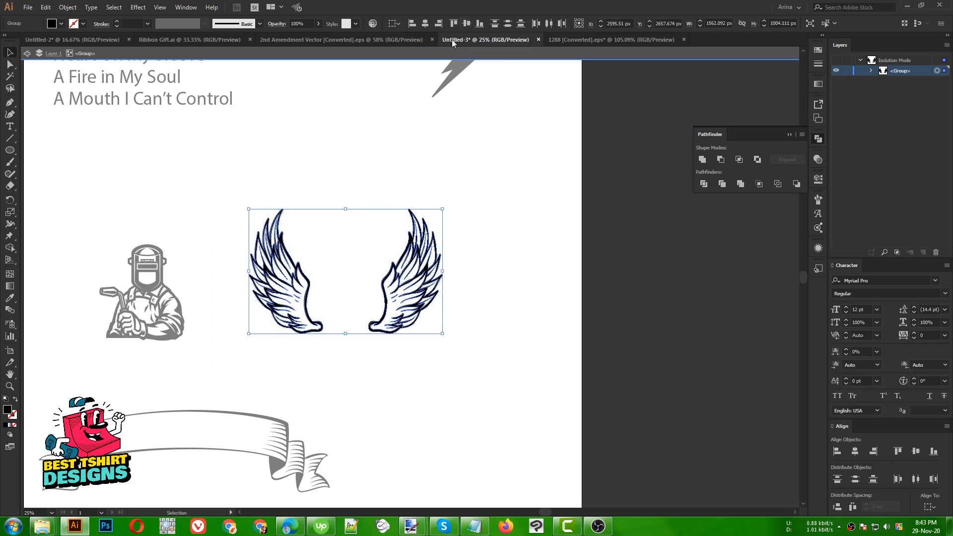
double_click(331, 254)
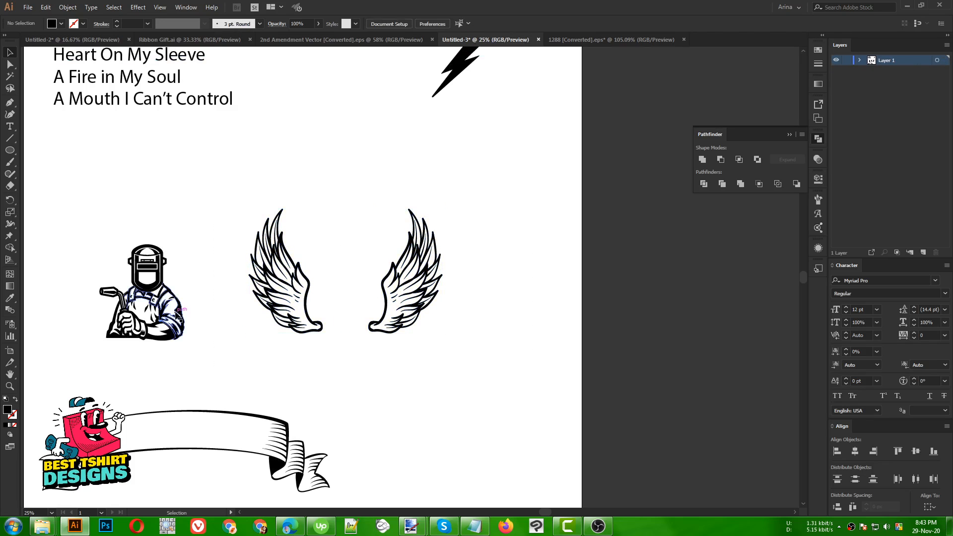
- Move the welder between the two wings and enlarge it to about 1006 × 1141 px, with its head rising above the wings
left_click_drag(177, 315, 378, 311)
left_click_drag(347, 241, 342, 196)
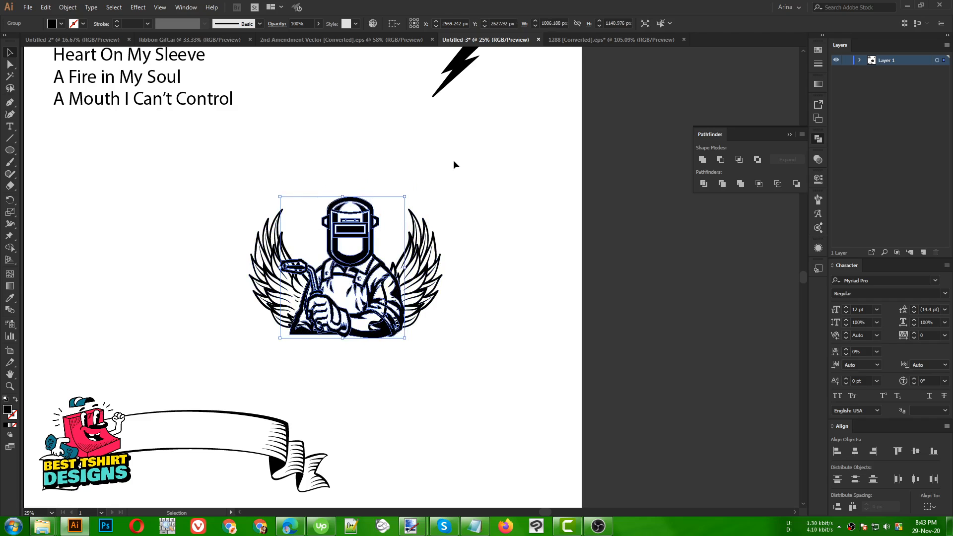
left_click(324, 185)
scroll(348, 276, "up", 1)
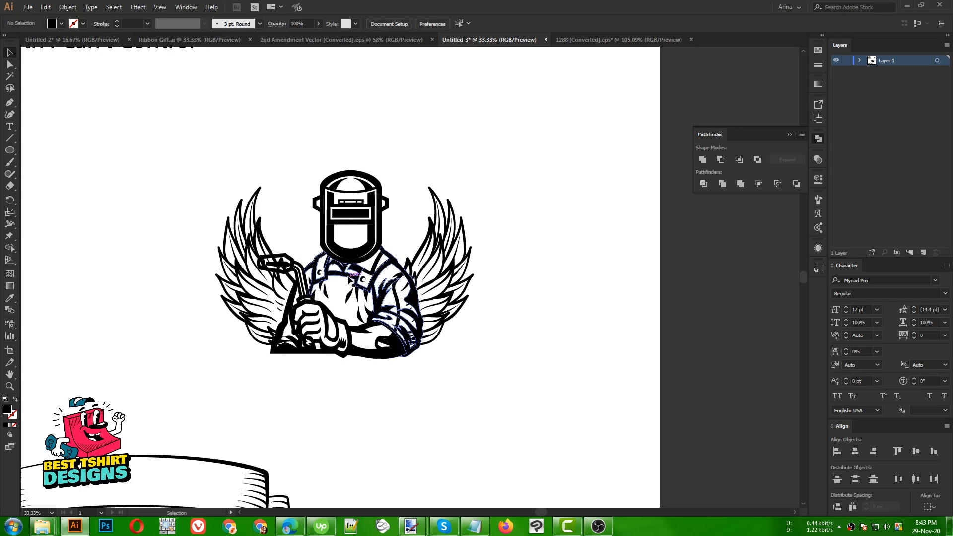
- Create a 10 px Offset Path around the welder with Miter joins and miter limit 4, and cut the offset shapes to the clipboard
left_click(371, 239)
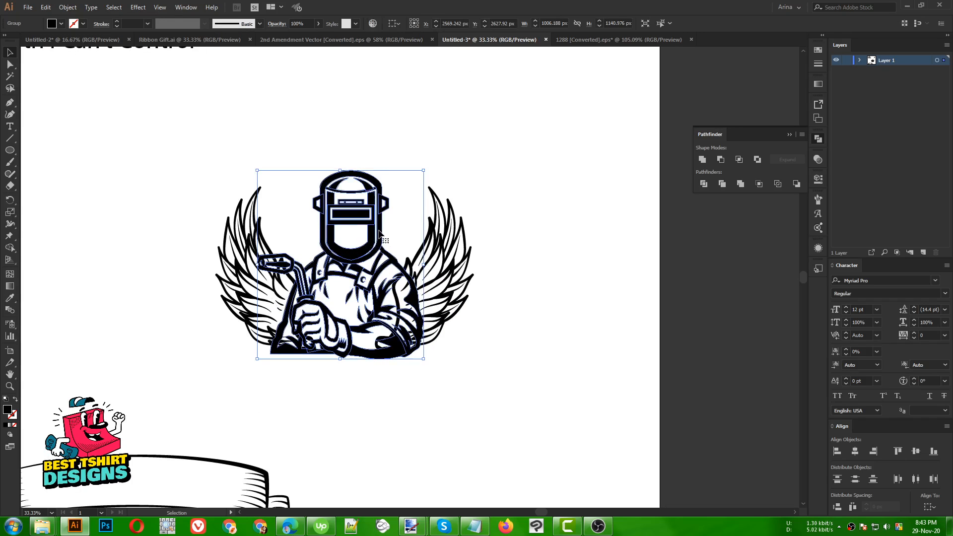
left_click(68, 8)
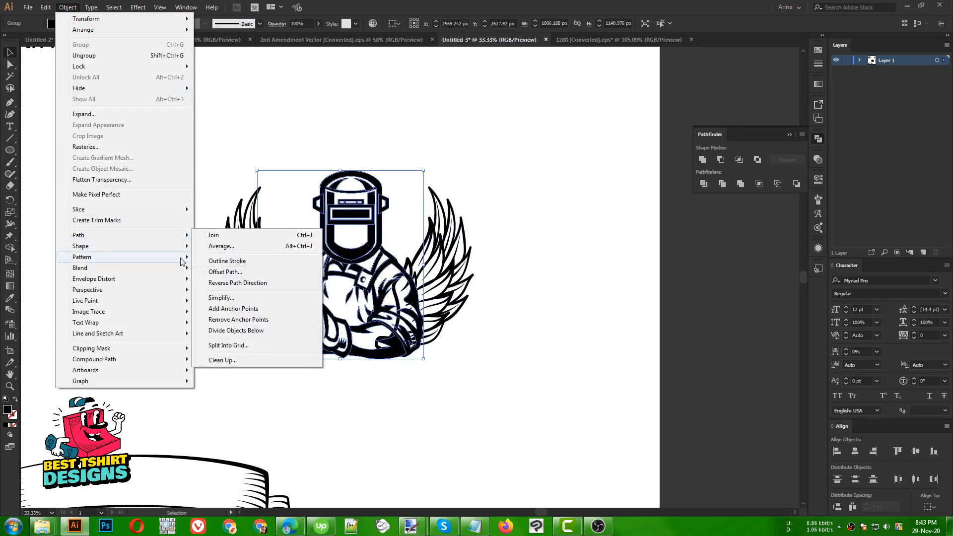
left_click(226, 271)
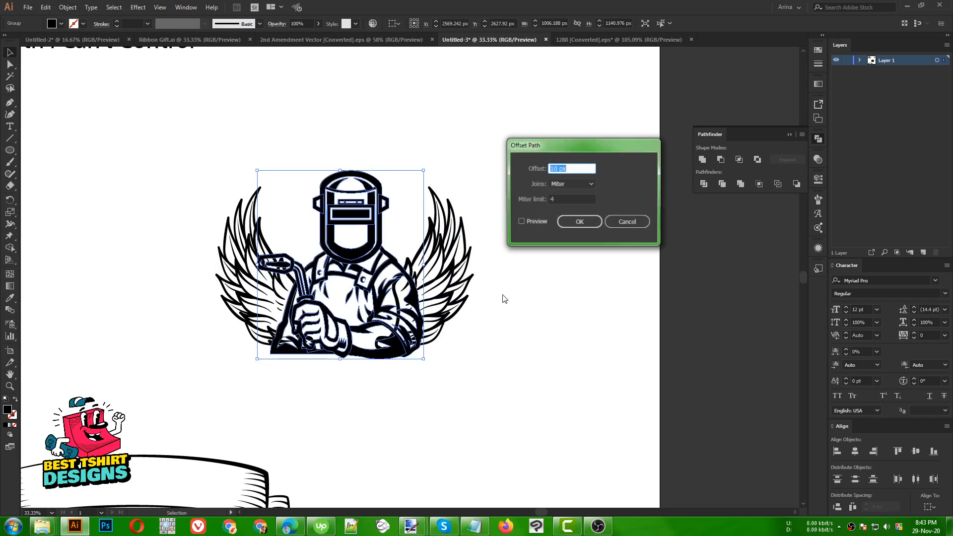
left_click(535, 223)
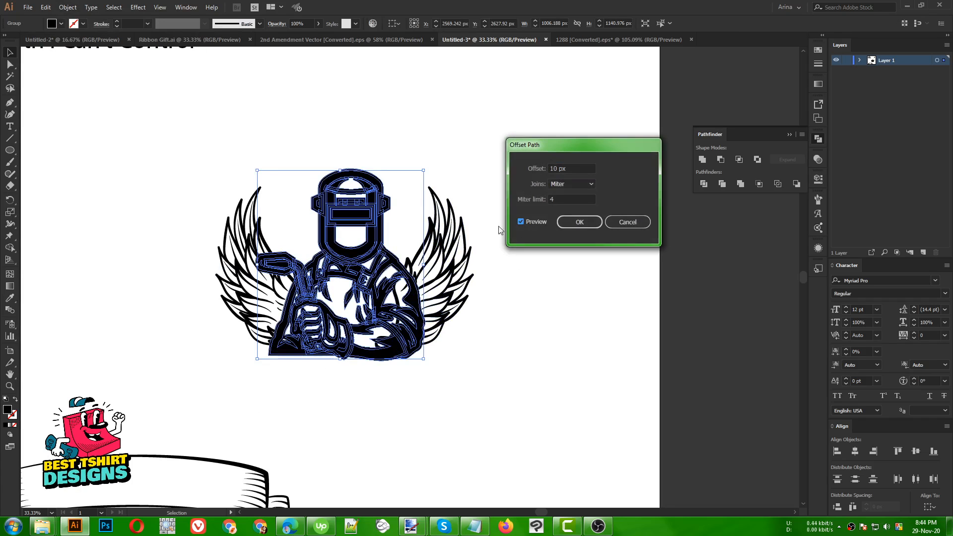
left_click(576, 223)
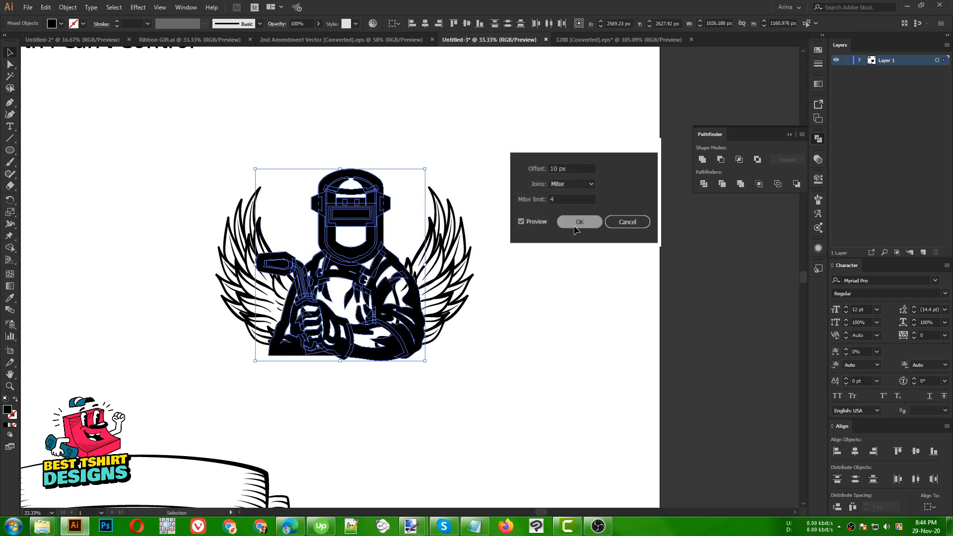
left_click(475, 235)
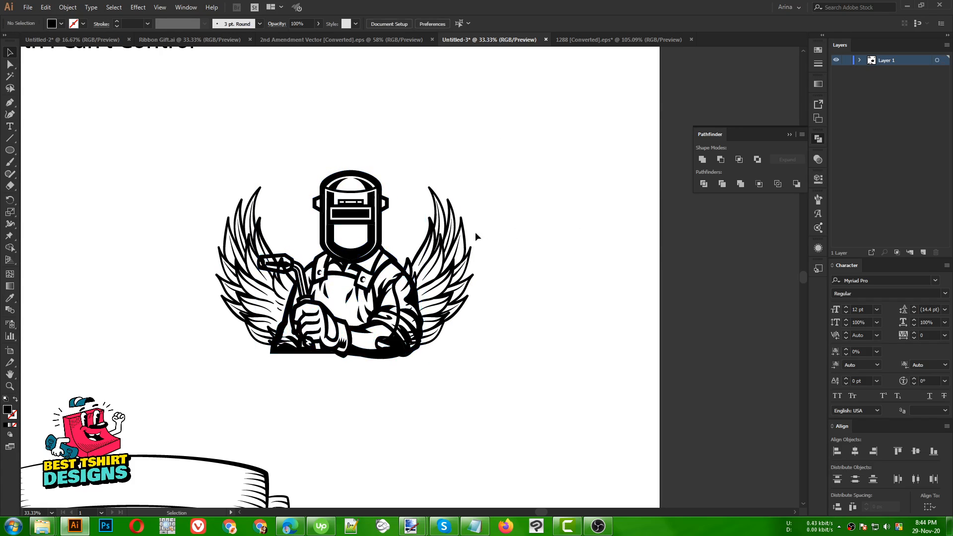
- Isolate the wings group, move the right and left wings slightly outward from the welder, and leave isolation mode
left_click(464, 232)
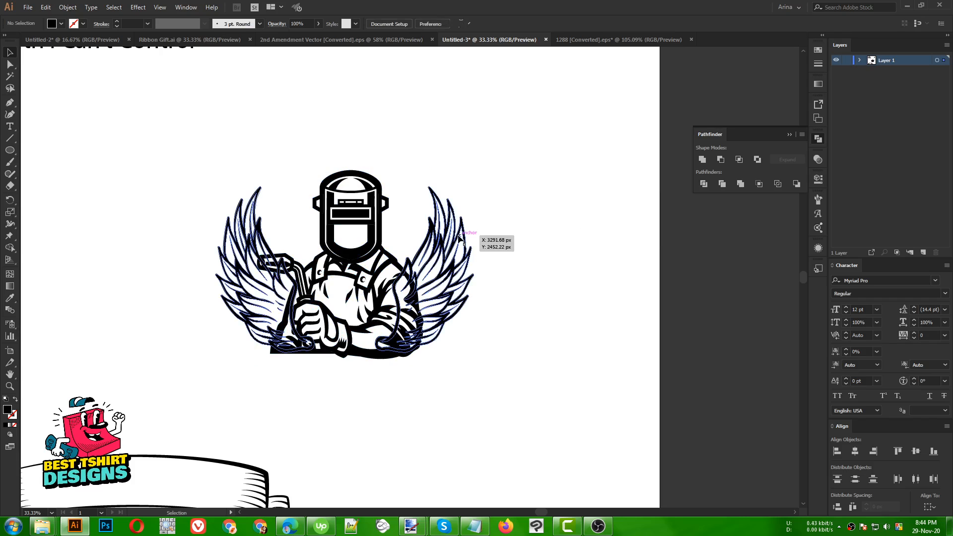
double_click(443, 300)
left_click_drag(443, 299, 453, 299)
left_click(238, 313)
key("shift+Left")
key("shift+Left")
key("shift+Left")
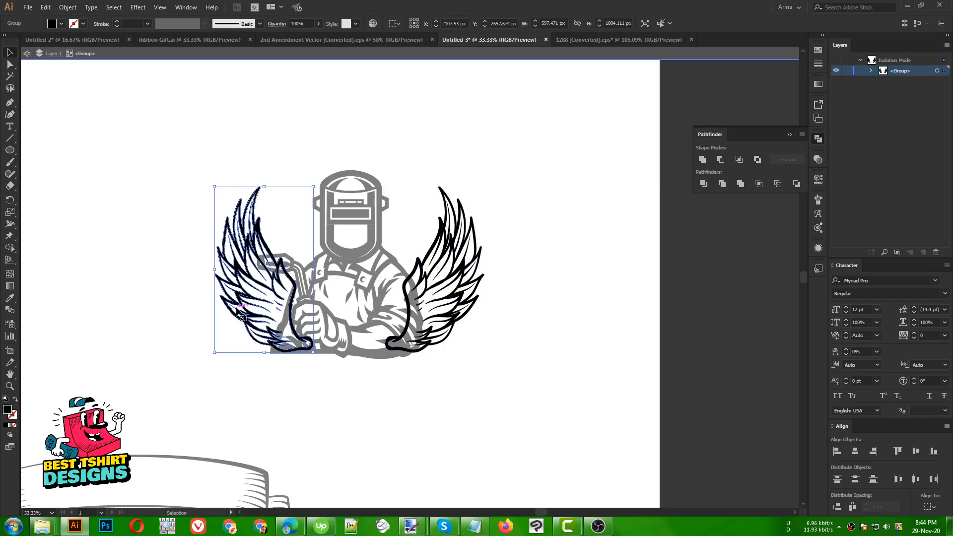
double_click(534, 308)
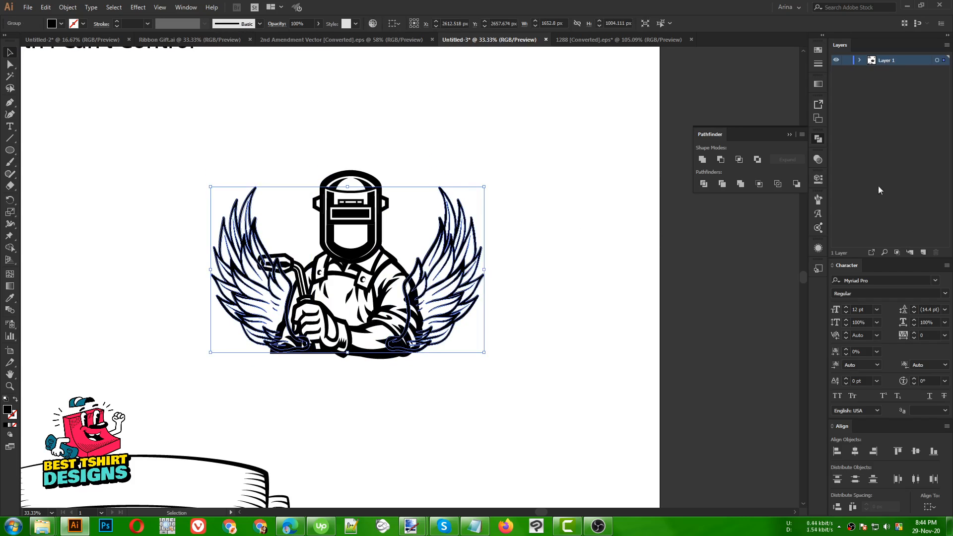
- Open the wings' opacity mask for editing, turn off Clip, and paste the welder's offset shapes in place inside it
left_click(812, 158)
left_click(748, 202)
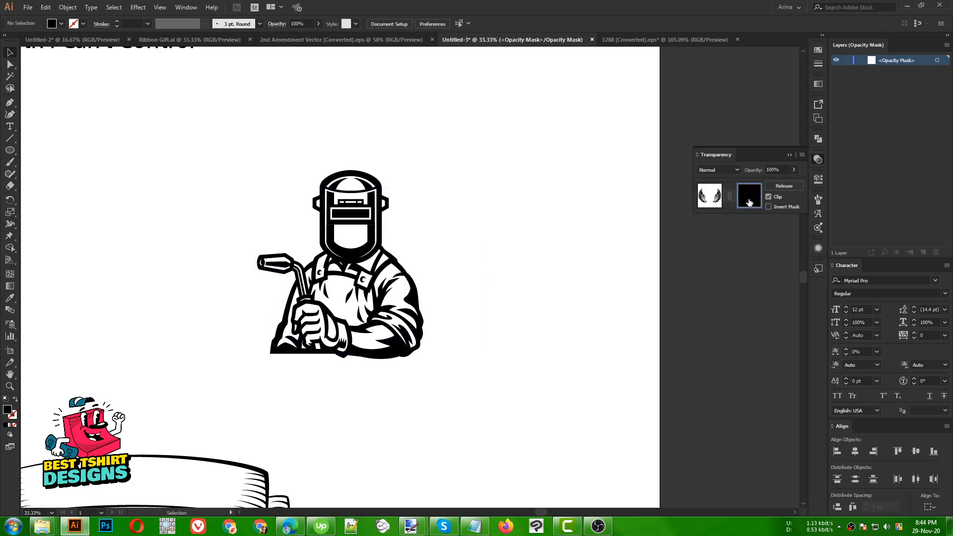
left_click(769, 197)
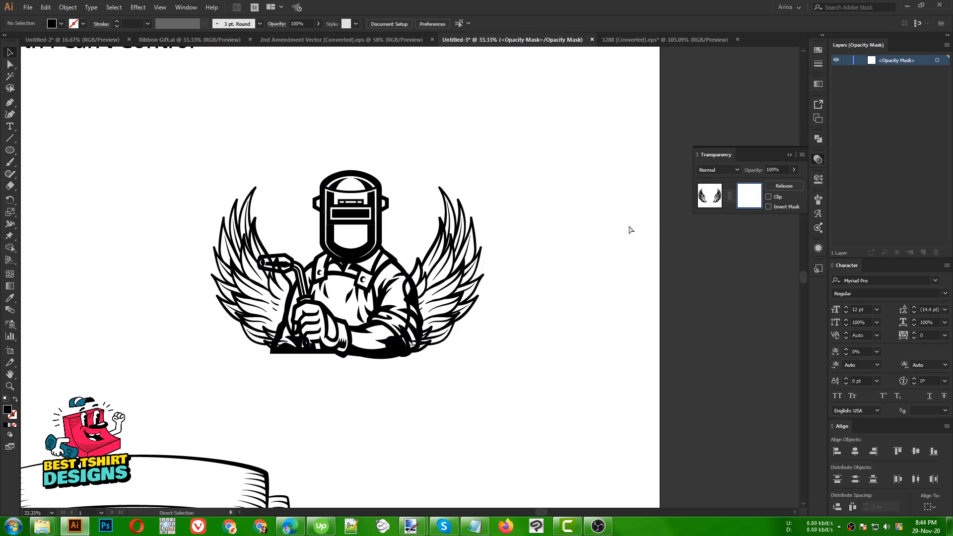
key("ctrl+f")
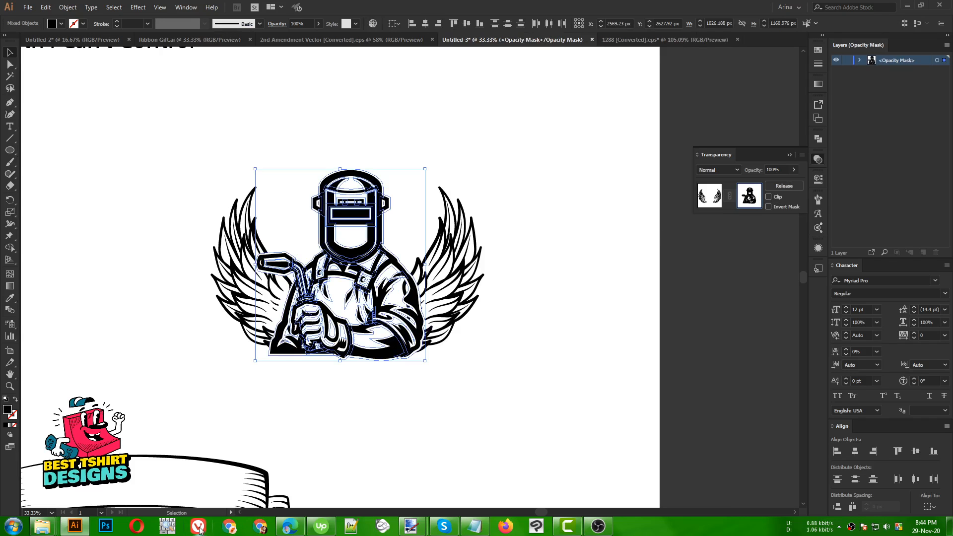
left_click(172, 527)
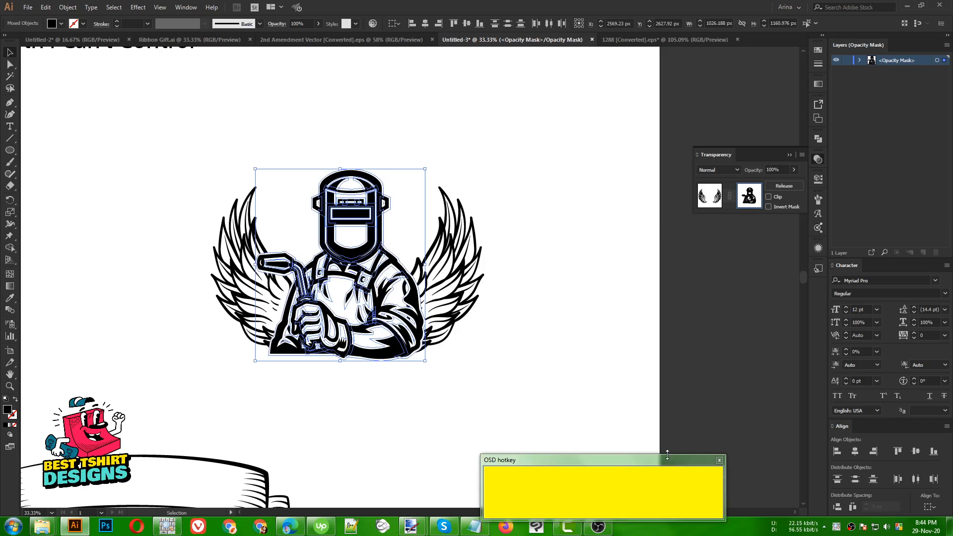
left_click_drag(666, 455, 703, 455)
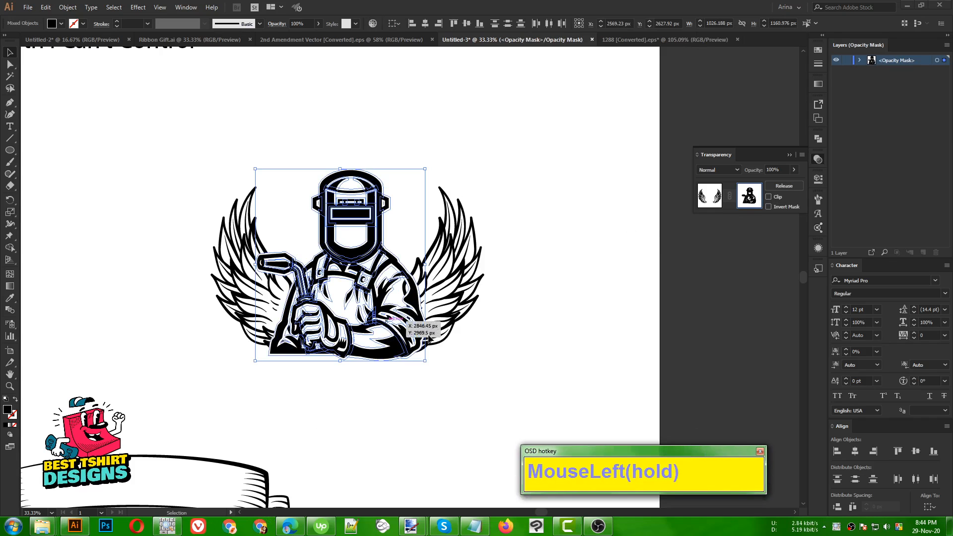
left_click(572, 367)
left_click(398, 123)
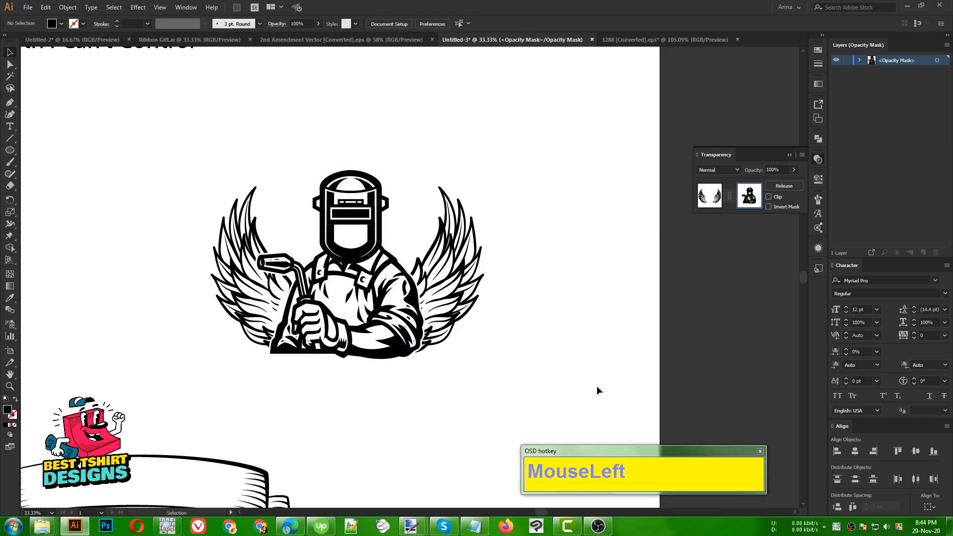
- Unite all the welder offset shapes in the opacity mask into one solid silhouette
left_click_drag(235, 148, 461, 394)
left_click(818, 139)
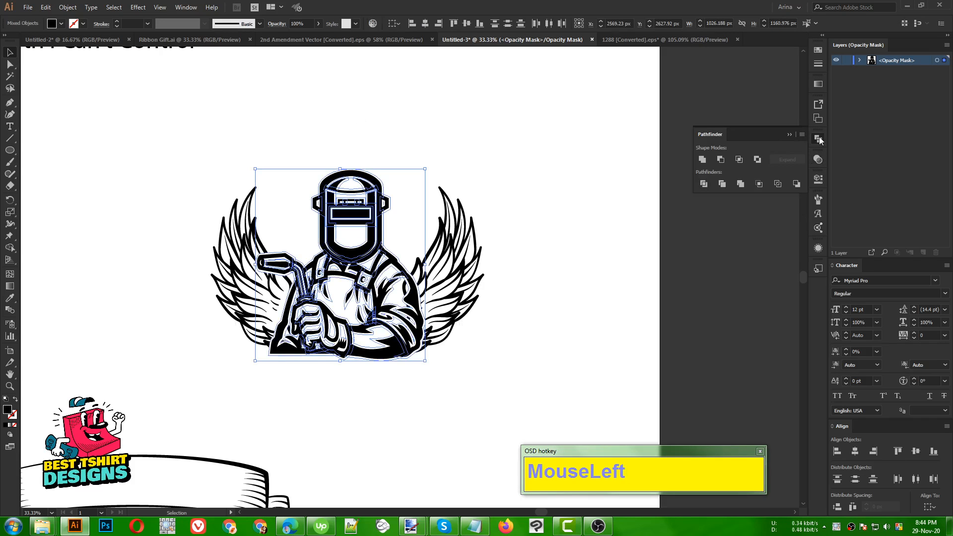
left_click(737, 182)
left_click(704, 162)
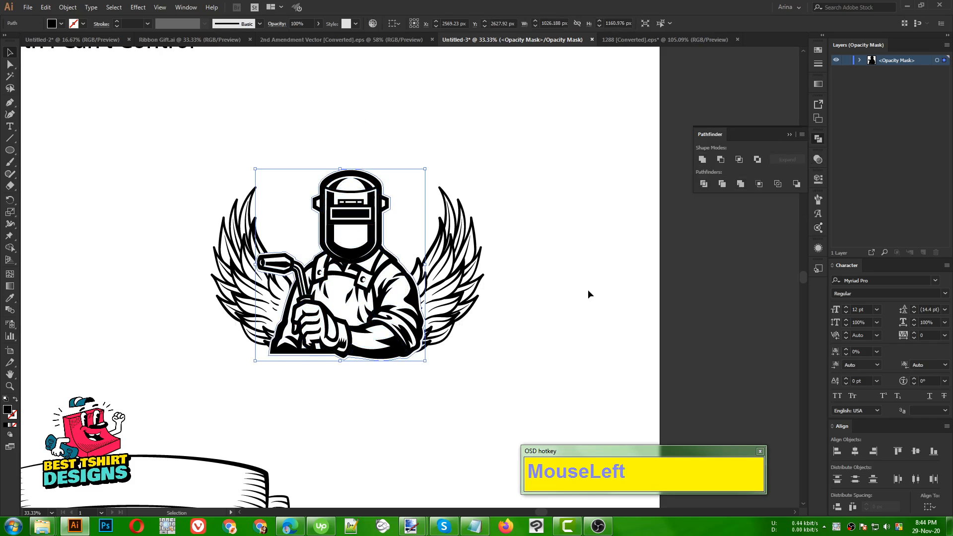
- Leave opacity mask editing by returning to the wings artwork, and deselect everything
left_click(587, 292)
left_click(368, 311)
left_click(817, 159)
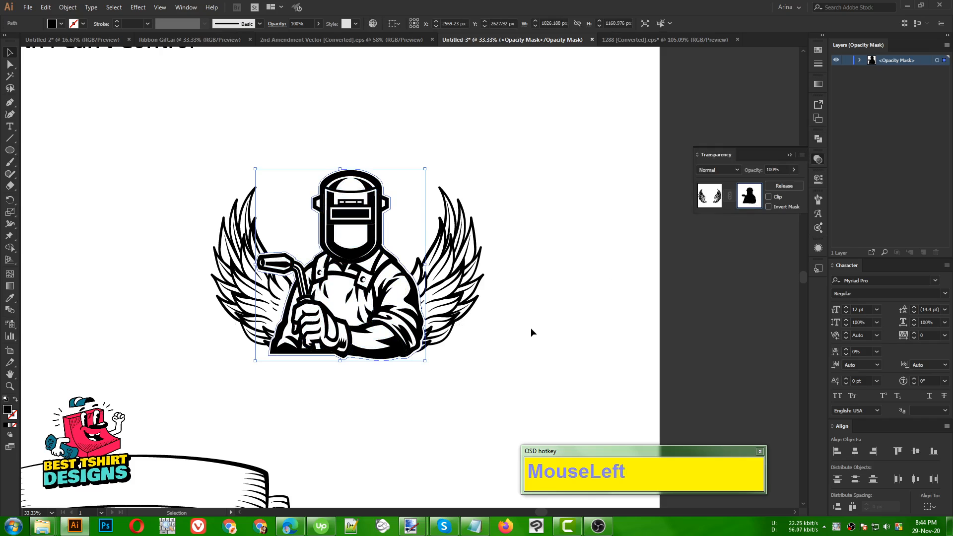
left_click(706, 193)
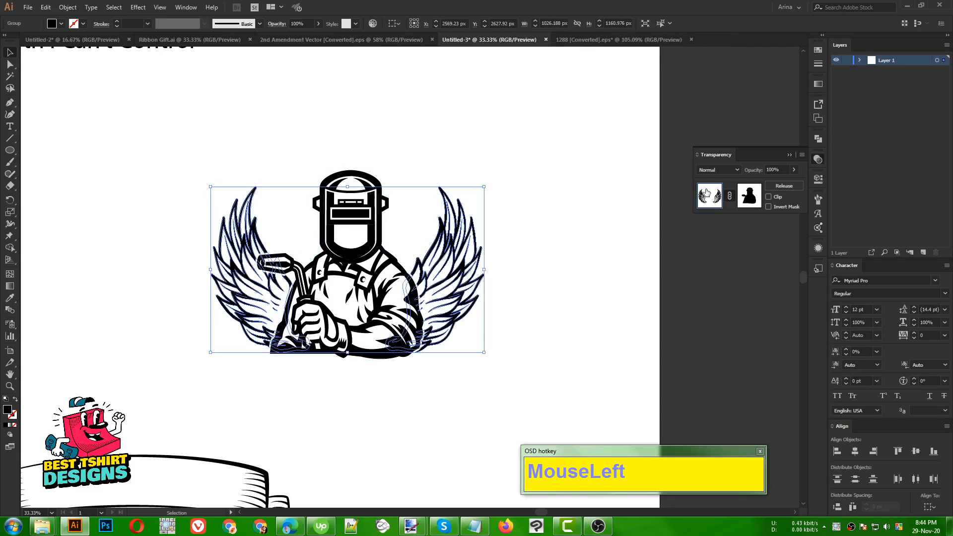
left_click(498, 299)
left_click_drag(108, 163, 555, 306)
left_click(556, 305)
scroll(315, 256, "down", 1)
left_click(436, 358)
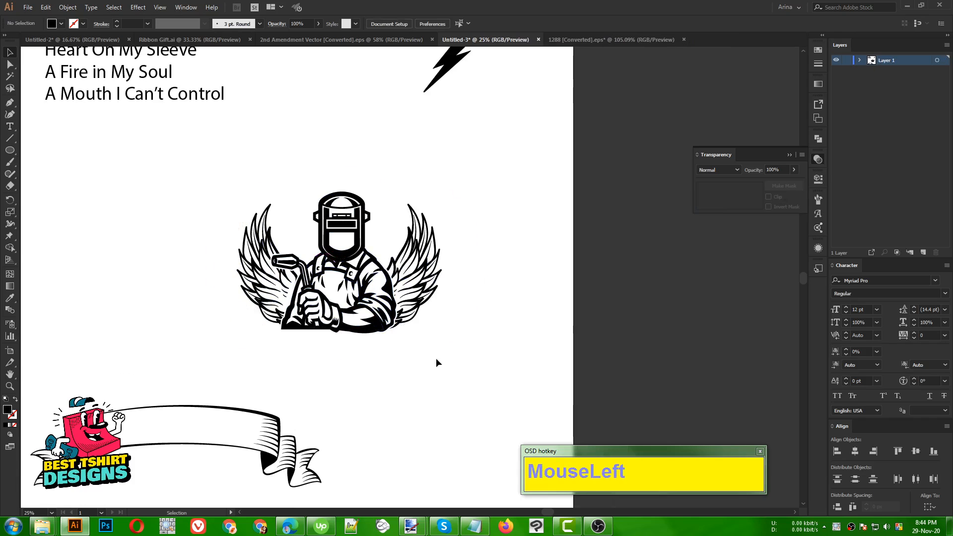
- Move the ribbon directly beneath the winged welder and place a duplicate of it outside the artboard
scroll(443, 246, "up", 1)
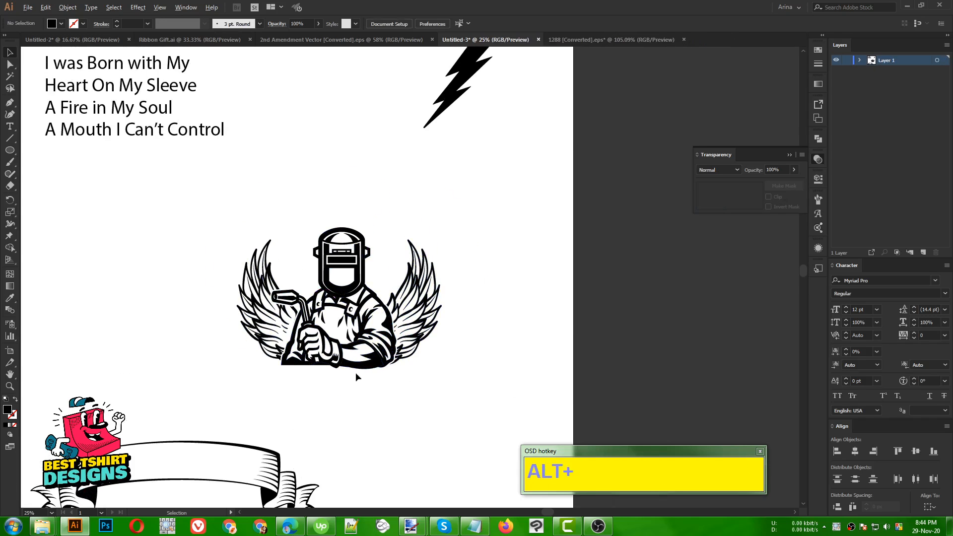
scroll(347, 374, "up", 2)
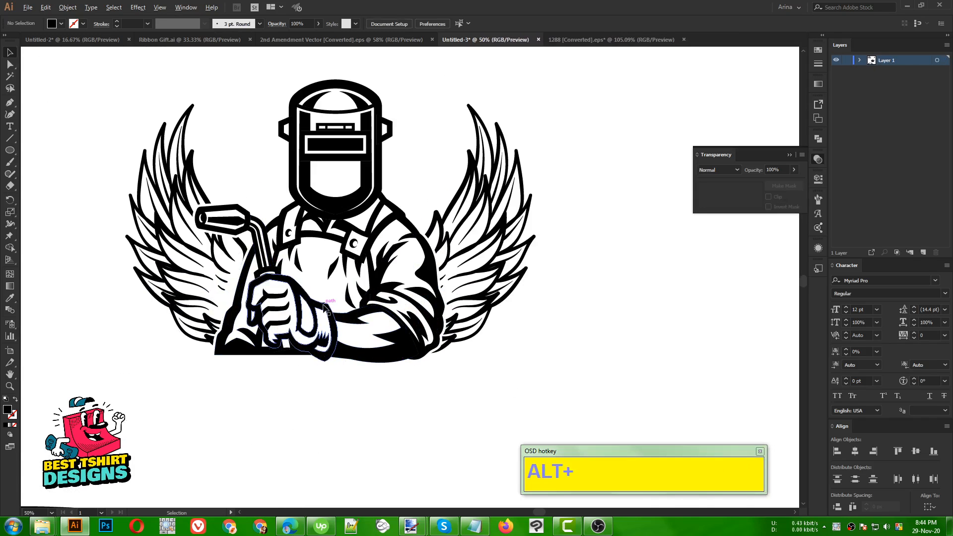
scroll(323, 304, "down", 2)
left_click_drag(271, 439, 449, 379)
scroll(401, 388, "down", 1)
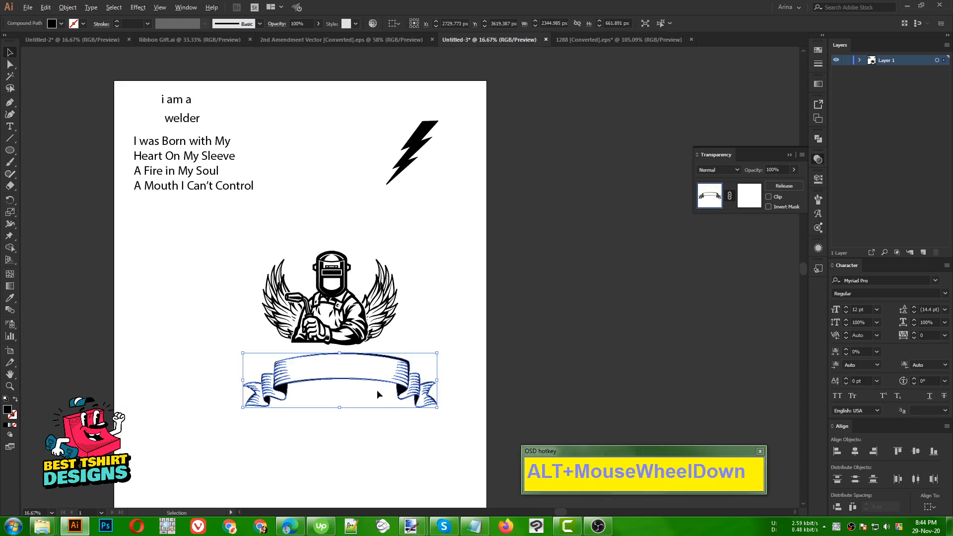
left_click_drag(390, 398, 640, 324)
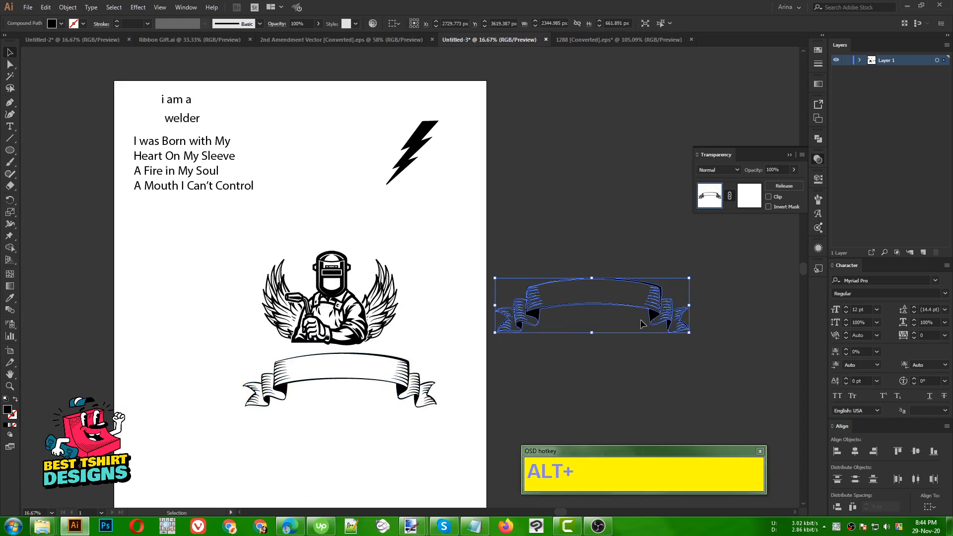
- Rotate the ribbon under the welder by 180° and scale it proportionally to about 1653 px wide, matching the wings' span
left_click(363, 362)
scroll(357, 405, "up", 1)
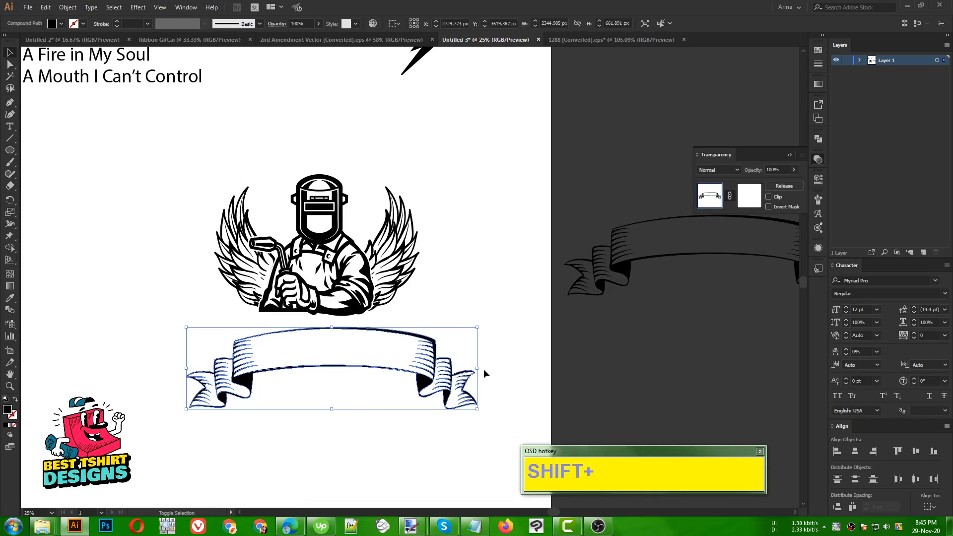
left_click_drag(481, 367, 276, 357)
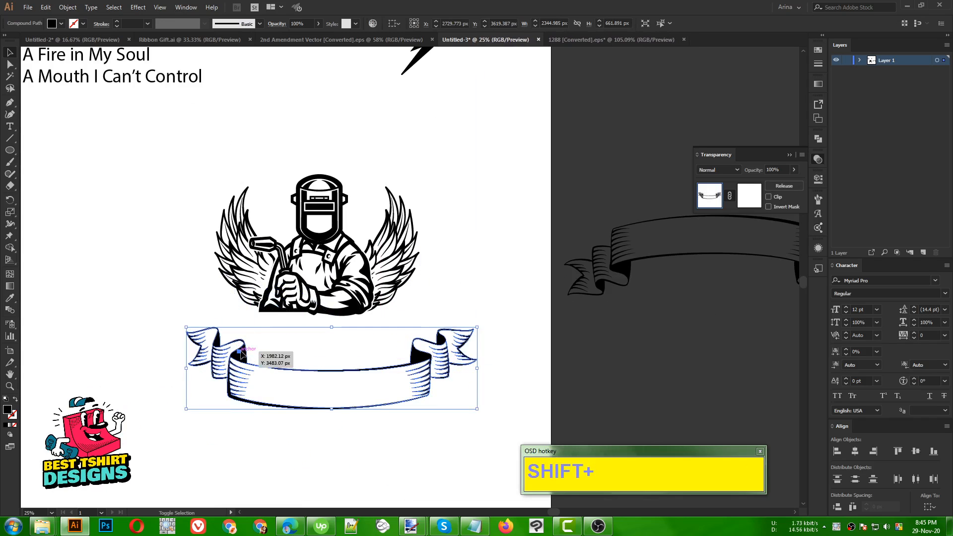
left_click_drag(477, 369, 420, 365)
left_click_drag(186, 368, 216, 369)
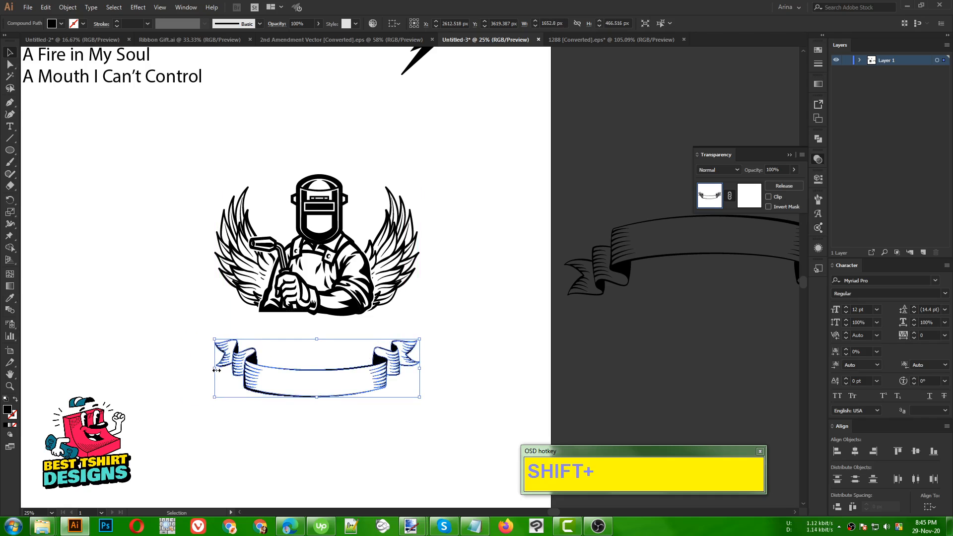
- Move the ribbon straight up until it overlaps the welder's waist and the lower ends of the wings
key("shift+Up")
key("shift+Up")
key("shift+Up")
key("shift+Up")
key("shift+Up")
key("shift+Up")
key("shift+Up")
key("shift+Up")
key("shift+Up")
key("shift+Up")
key("shift+Up")
key("shift+Up")
key("shift+Up")
key("shift+Up")
key("shift+Up")
key("shift+Up")
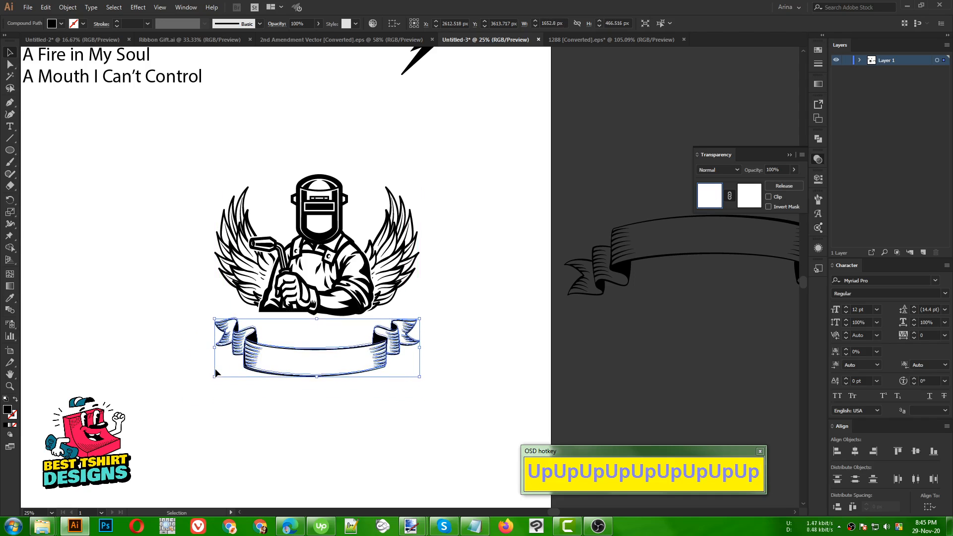
key("shift+Up")
key("shift+Up")
key("shift+Up")
key("shift+Up")
key("shift+Up")
key("shift+Up")
key("shift+Up")
key("shift+Up")
key("shift+Up")
key("shift+Up")
key("shift+Up")
key("shift+Up")
key("shift+Up")
key("shift+Up")
key("shift+Up")
key("shift+Up")
key("shift+Up")
key("shift+Up")
key("shift+Up")
key("shift+Up")
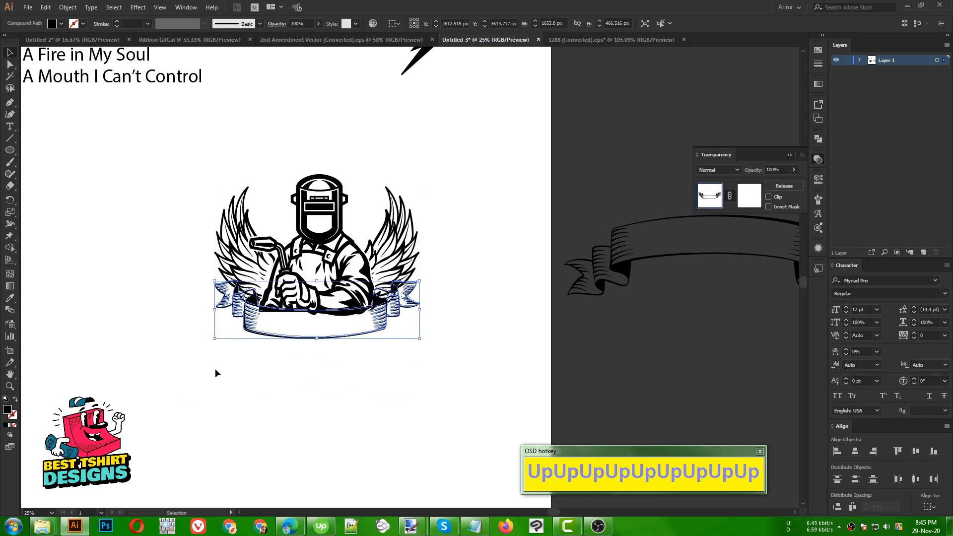
key("shift+Up")
key("shift+Up")
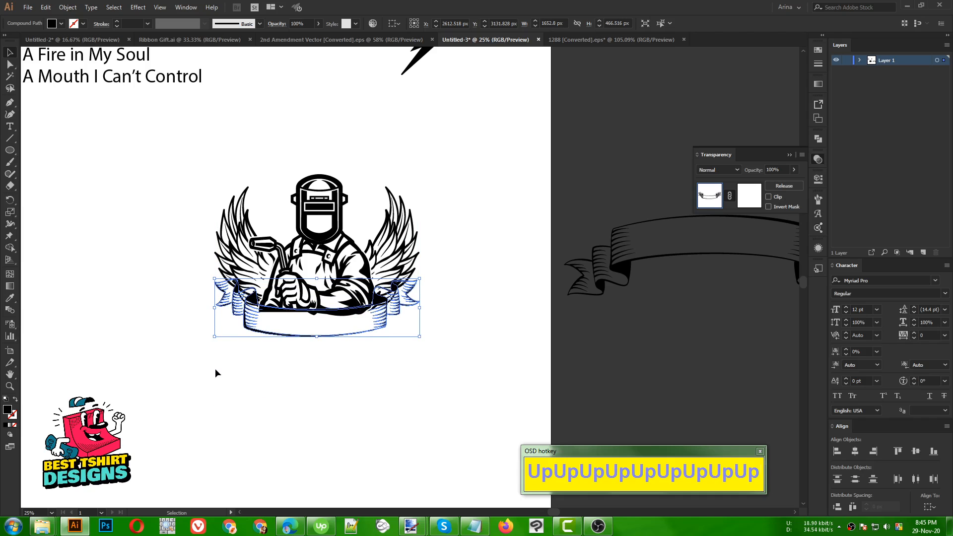
- Nudge the ribbon slightly down over the welder's waist, and deselect it
scroll(322, 319, "up", 3, "alt")
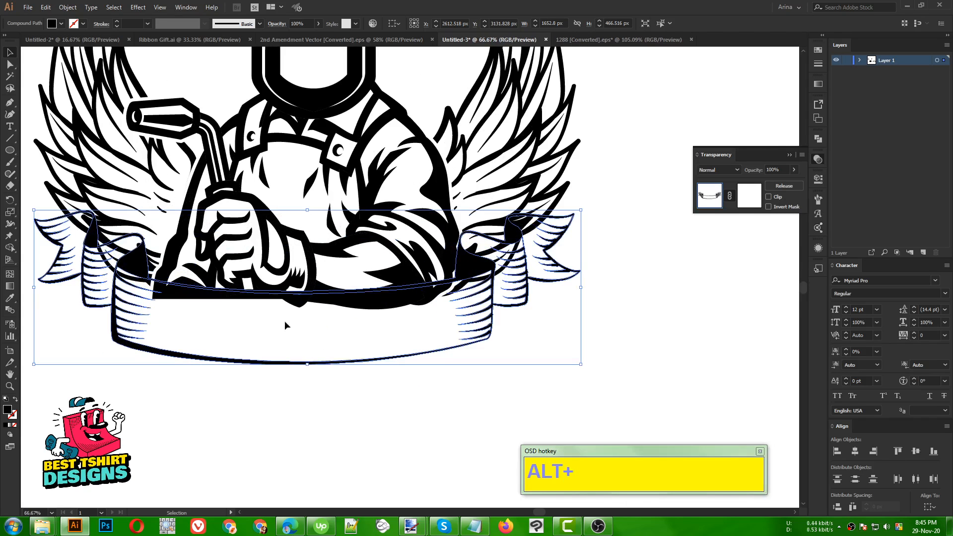
scroll(364, 321, "down", 1, "alt")
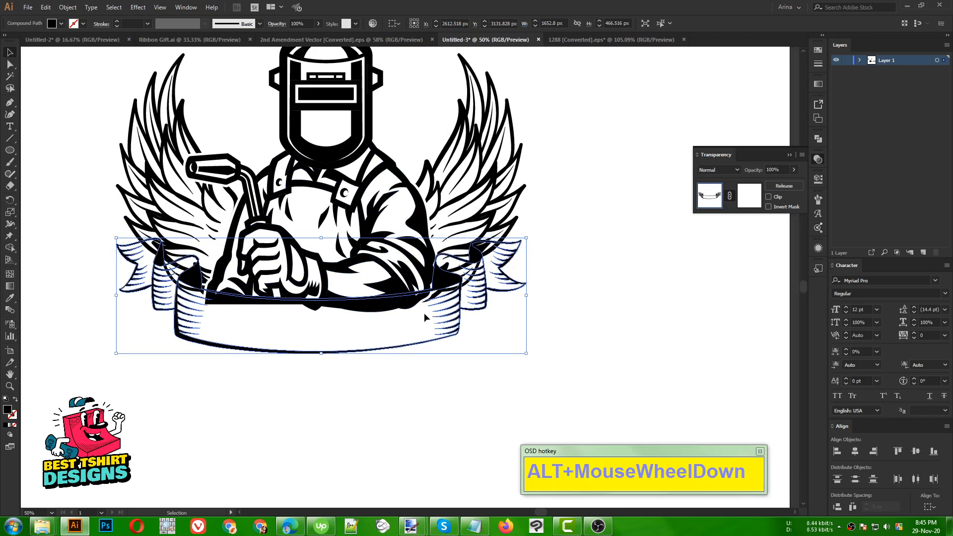
key("Down")
left_click(384, 412)
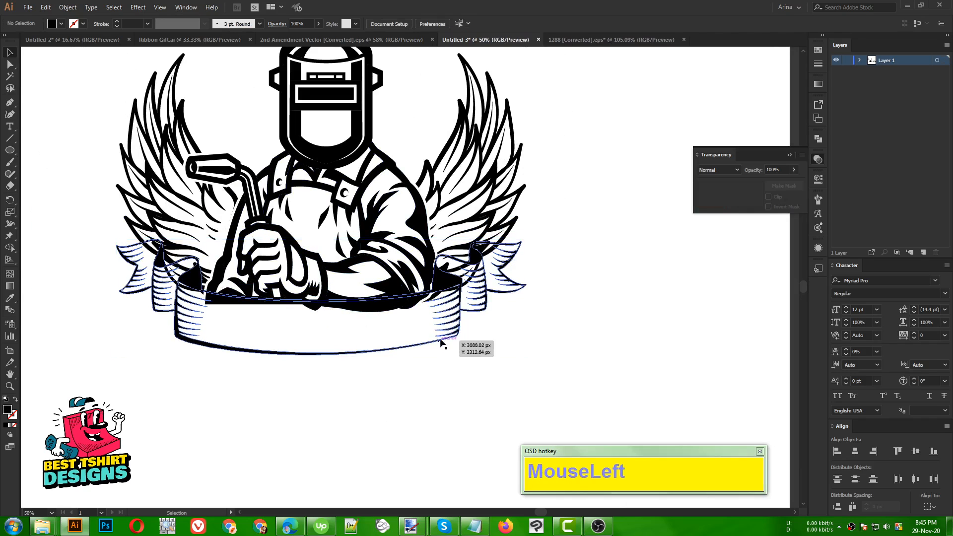
- Fill the ribbon under the welder with red to set it apart from the black artwork, and deselect it
left_click_drag(453, 341, 182, 255)
scroll(182, 256, "up", 1)
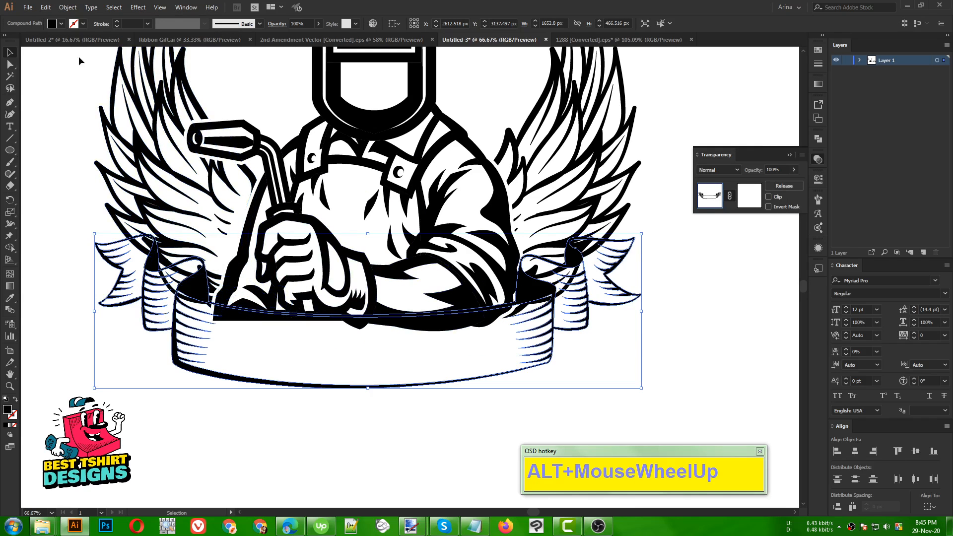
left_click(61, 24)
left_click(77, 46)
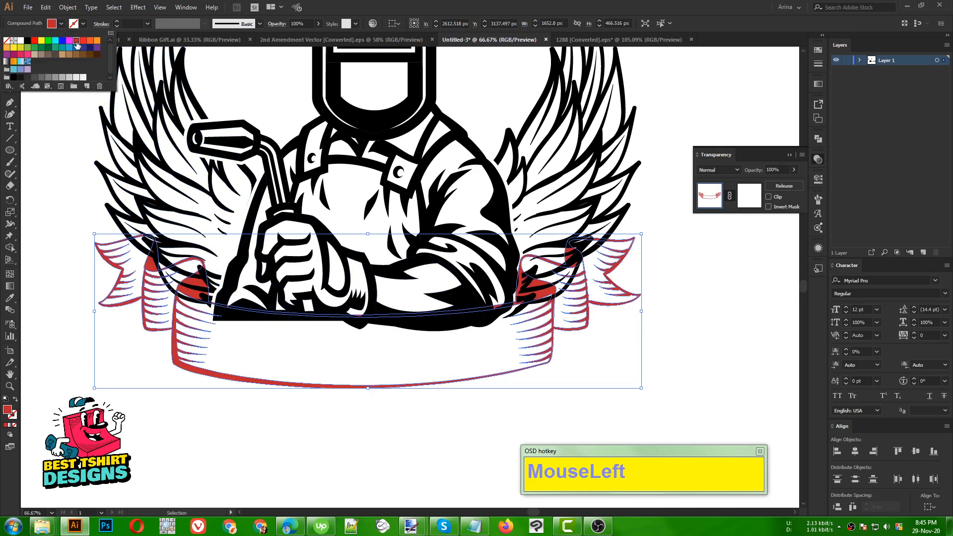
left_click(389, 416)
left_click(692, 371)
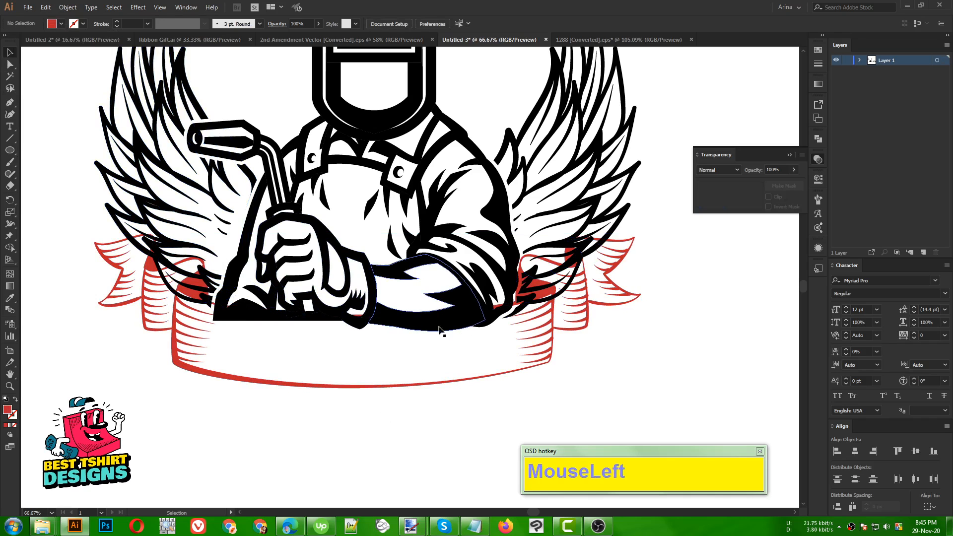
- Inside the welder group, offset the hand, forearm and upper-body shapes by 10 px with miter joins, cut the resulting outlines, and leave isolation
double_click(353, 320)
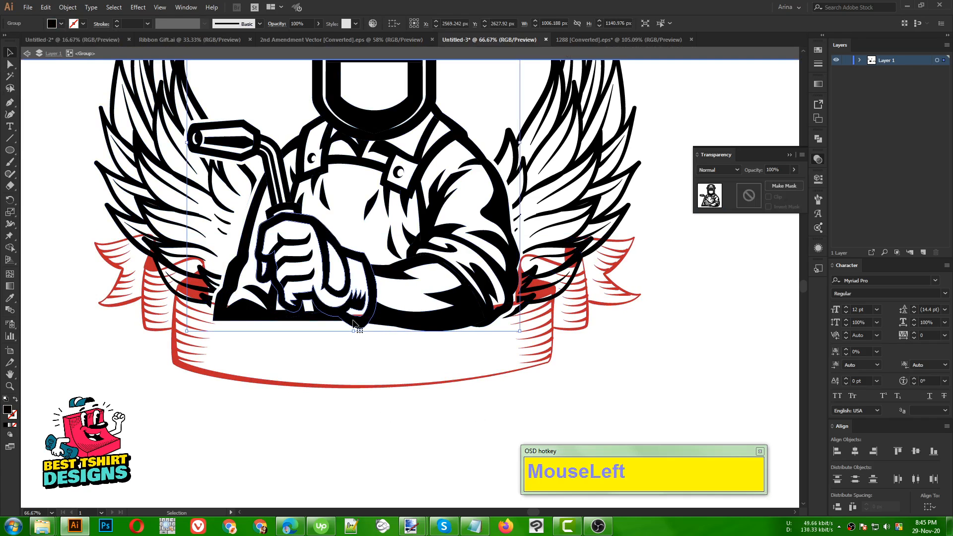
left_click(353, 320)
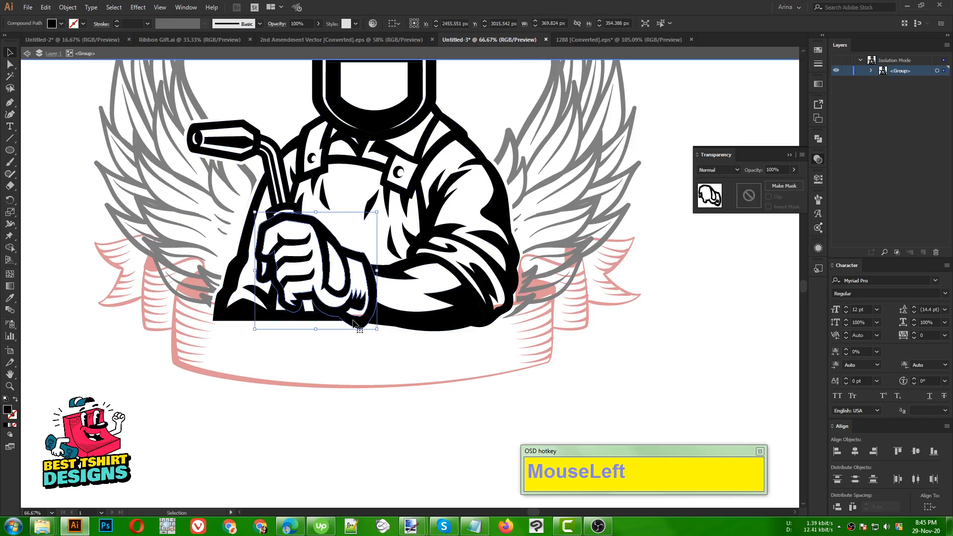
left_click(402, 328, "shift")
left_click(491, 323, "shift")
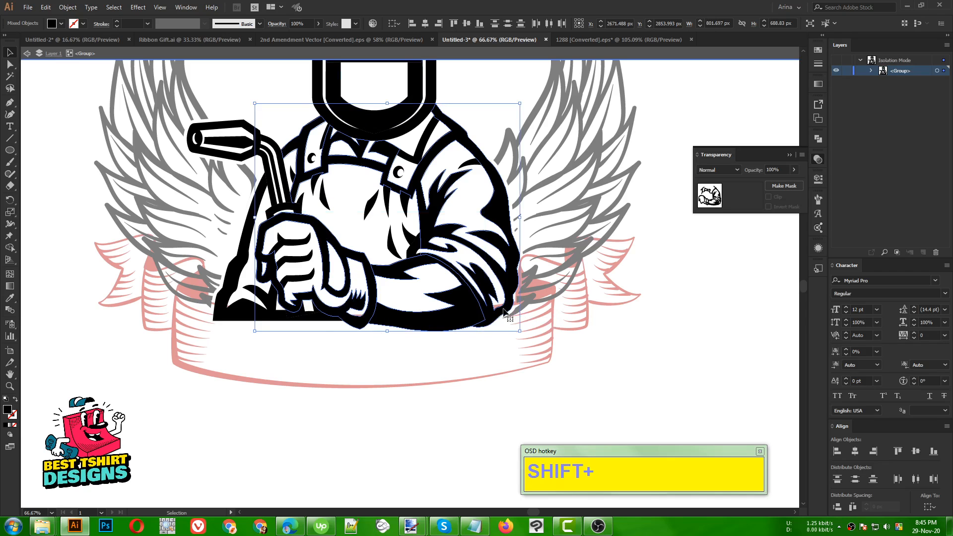
left_click(68, 7)
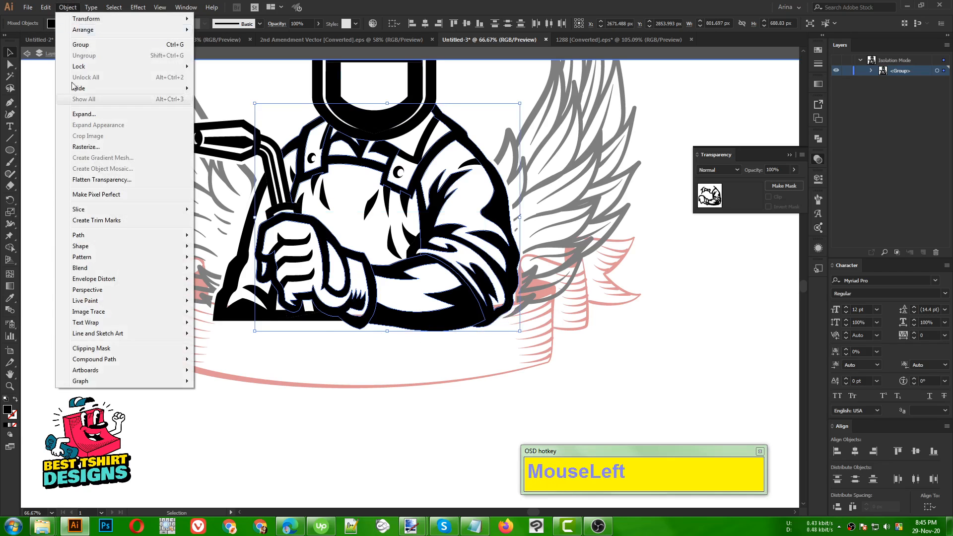
mouse_move(100, 233)
left_click(234, 274)
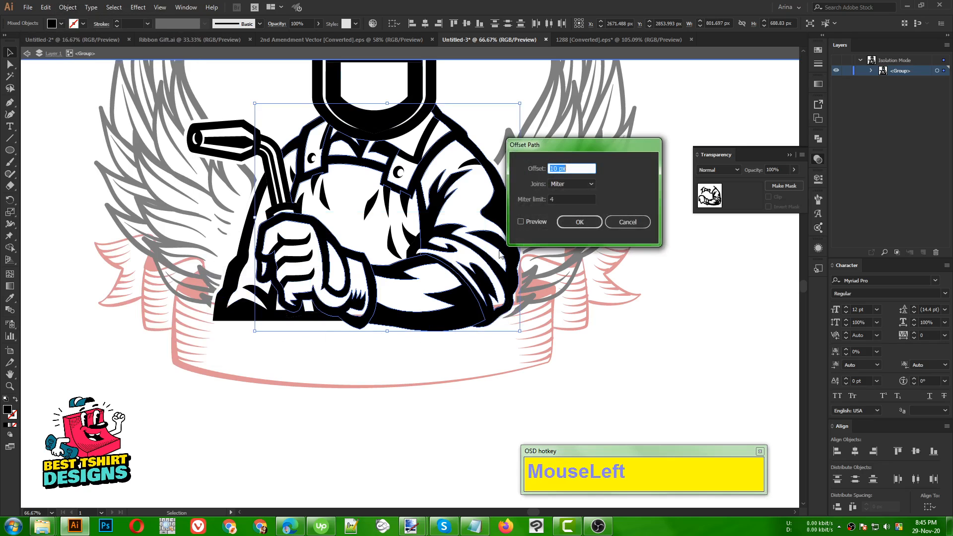
left_click(539, 219)
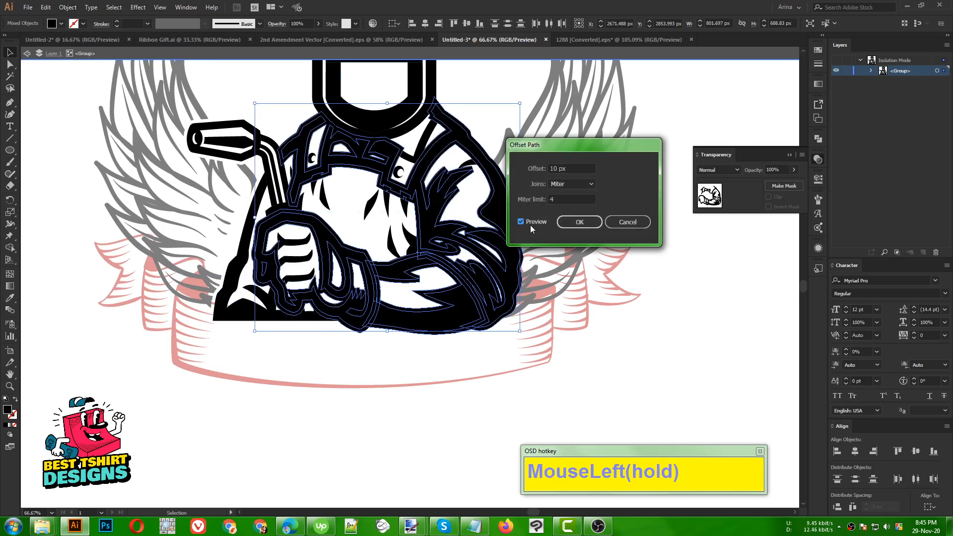
left_click(579, 221)
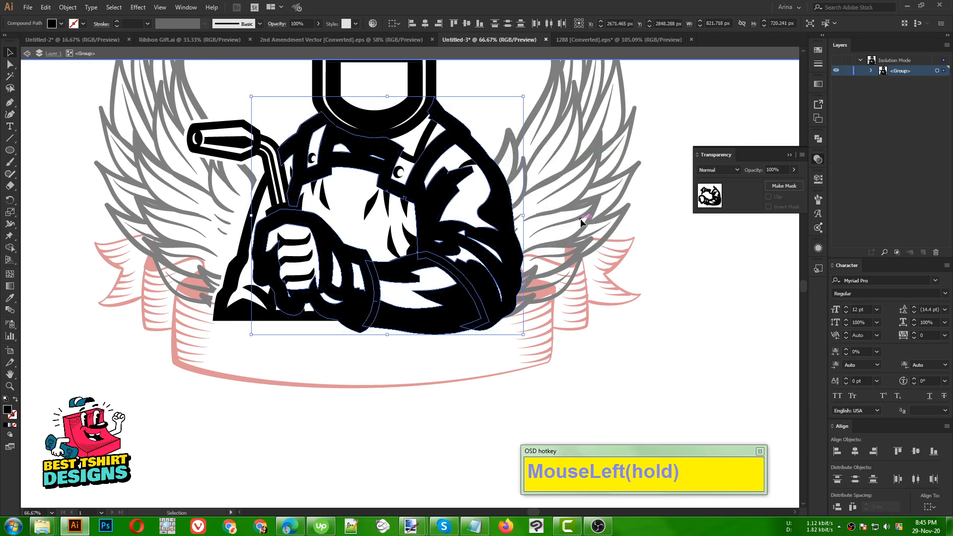
key("ctrl+x")
double_click(585, 343)
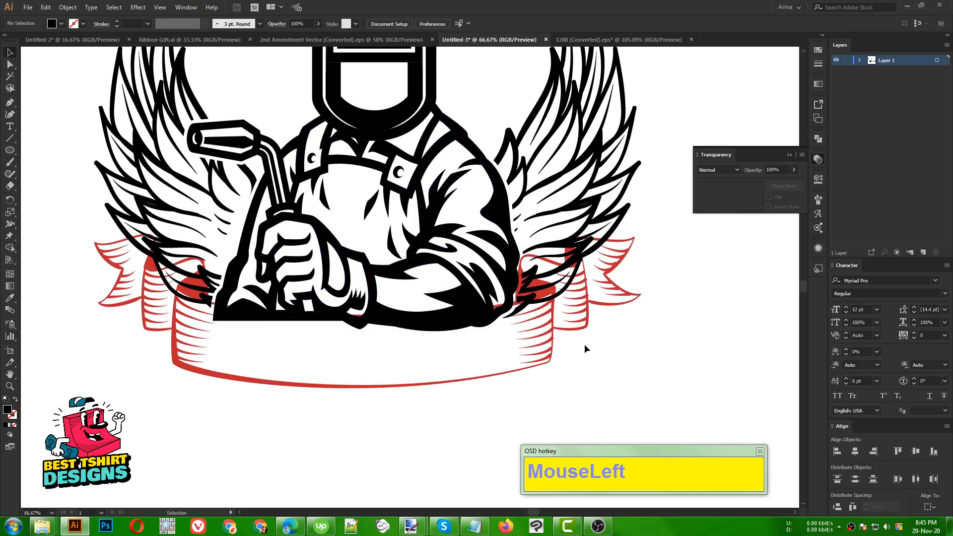
- Nudge the red ribbon a few increments further down against the welder's arms
left_click(559, 322)
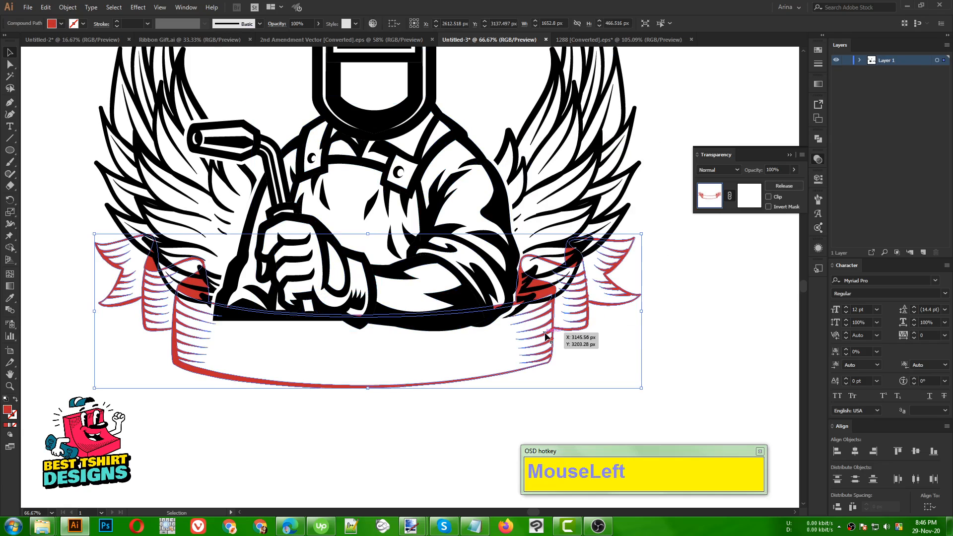
key("Down")
key("Down")
key("Down")
key("Down")
key("Up")
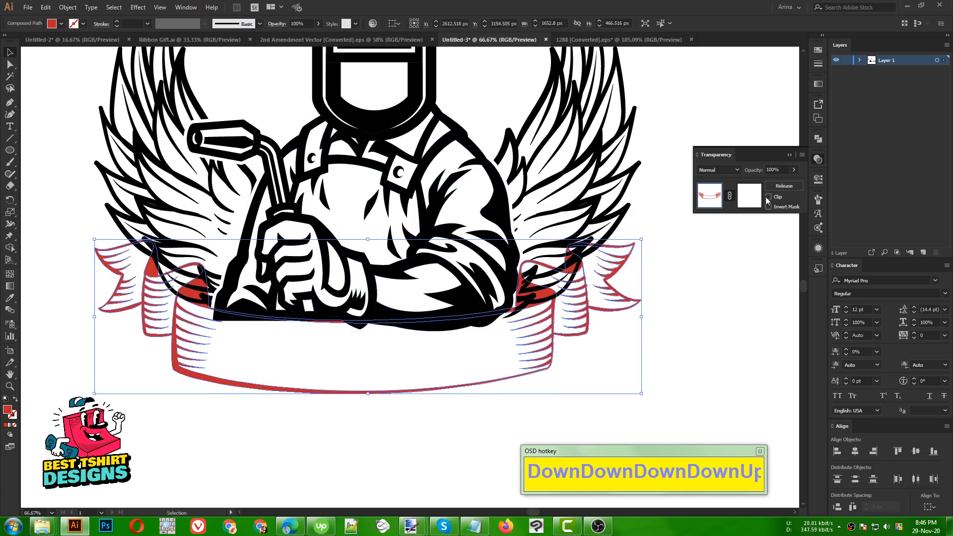
- Paste the cut welder outlines in place into the ribbon's opacity mask, and return to editing the ribbon artwork
left_click(748, 202)
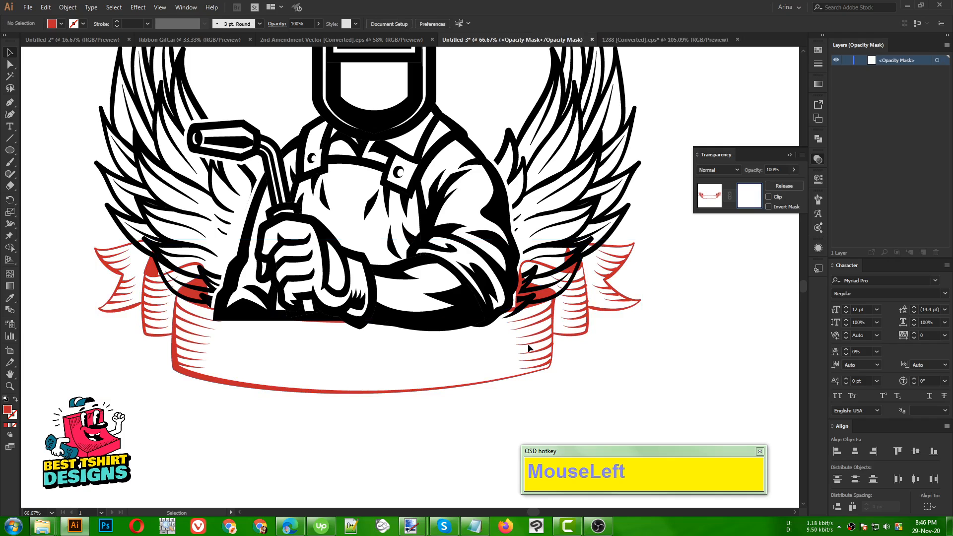
key("ctrl")
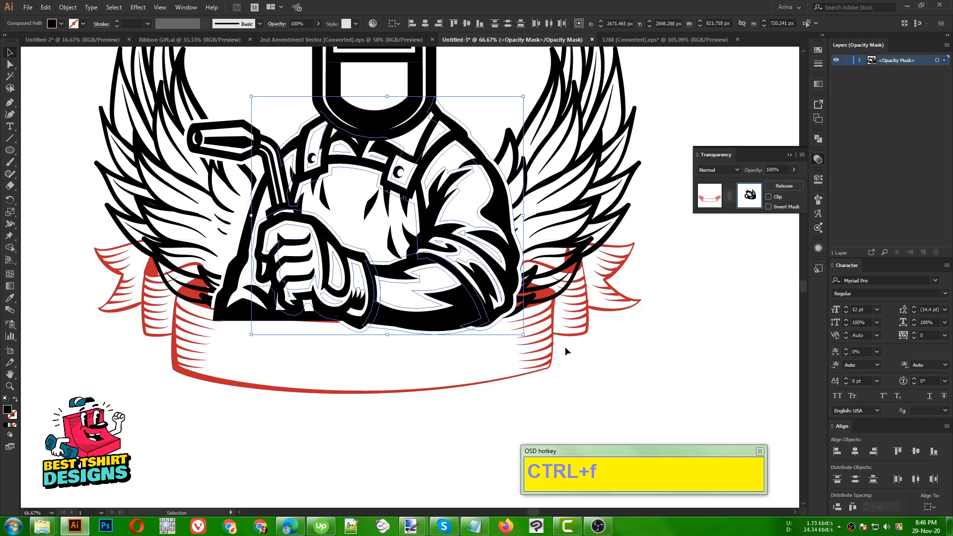
left_click(345, 424)
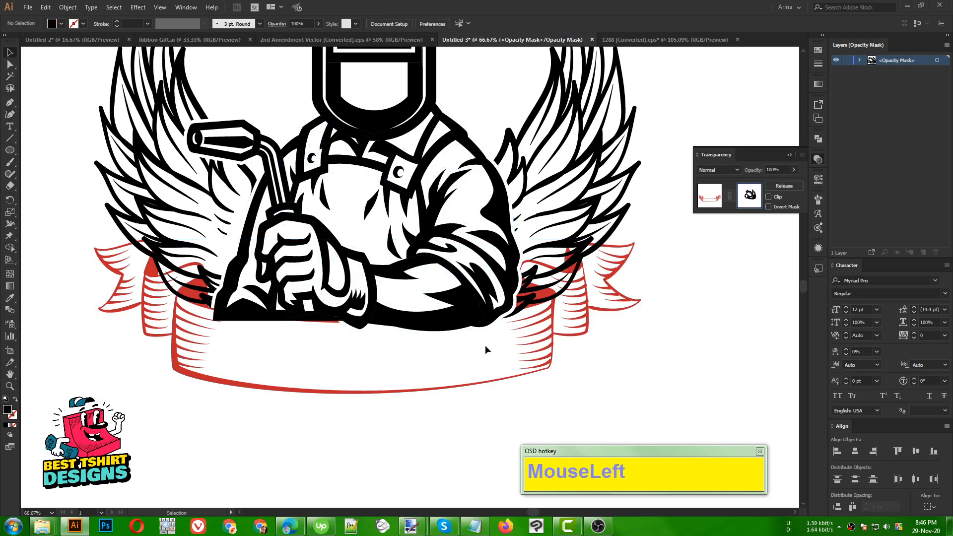
left_click(709, 197)
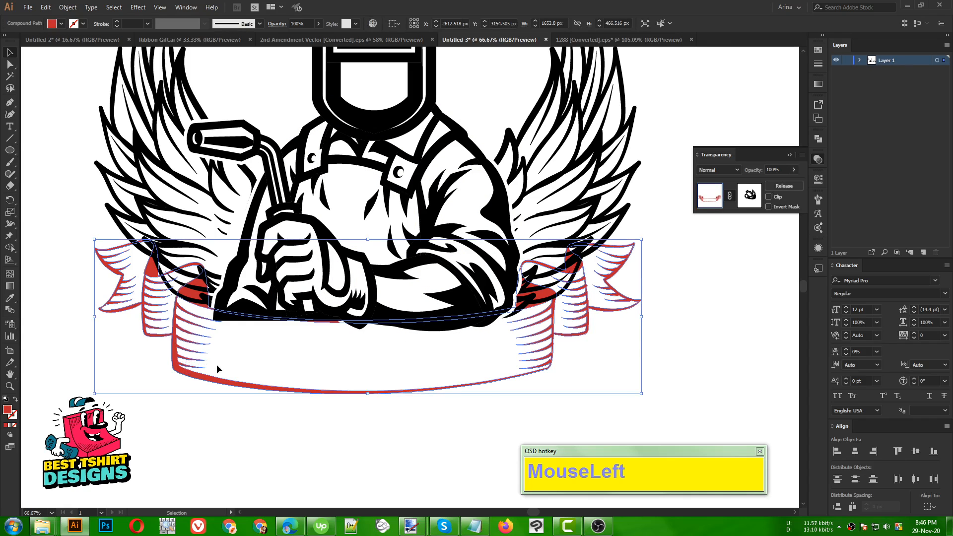
- Offset the ribbon's path by 10 px with miter joins and cut the resulting outline
left_click(67, 7)
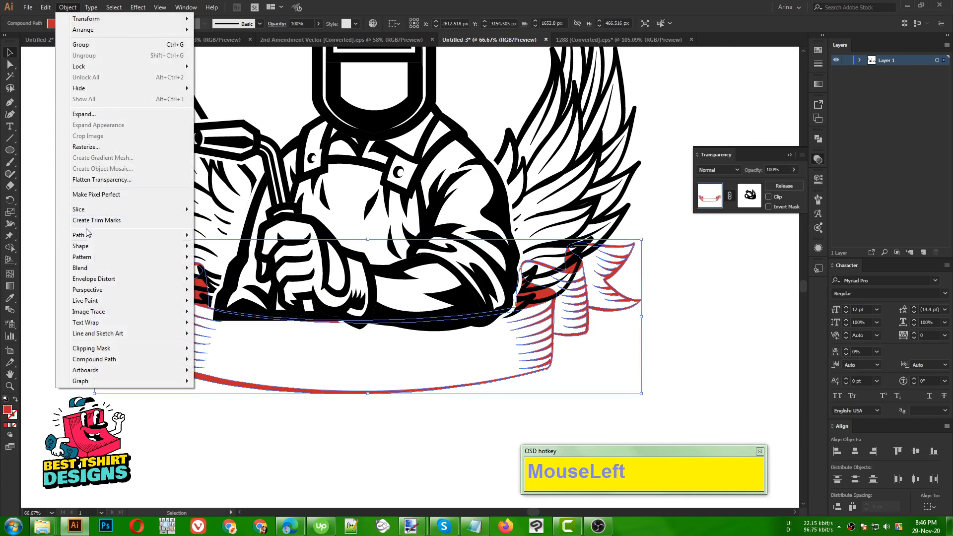
mouse_move(86, 234)
left_click(245, 273)
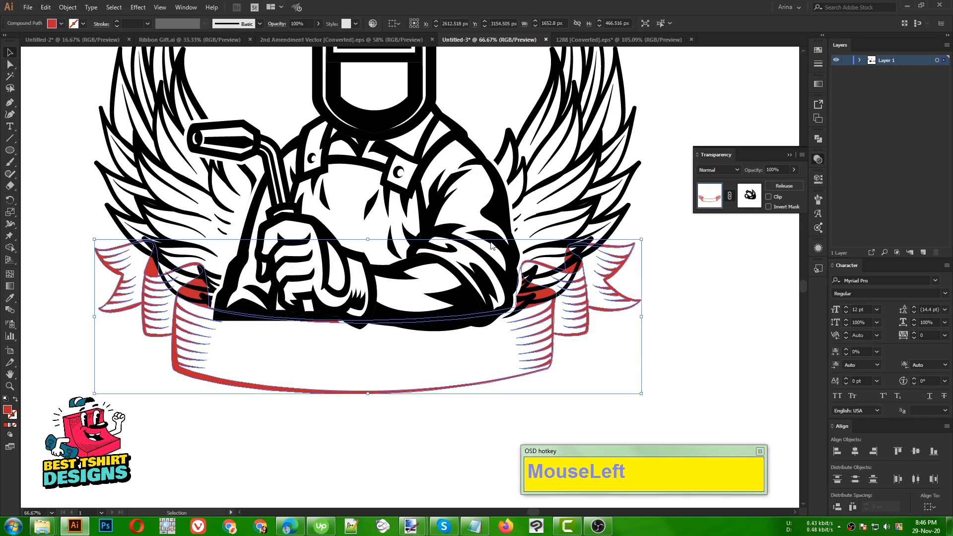
left_click(534, 225)
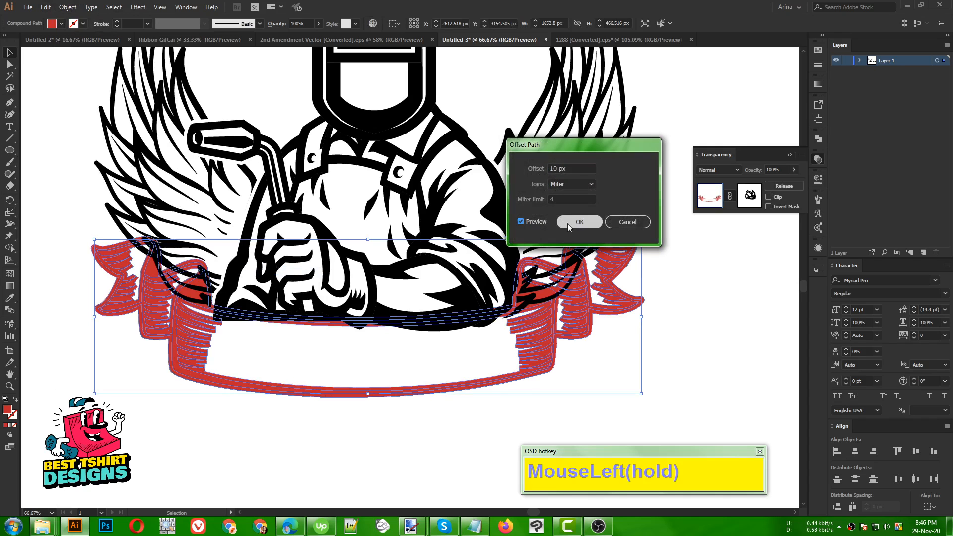
left_click(573, 220)
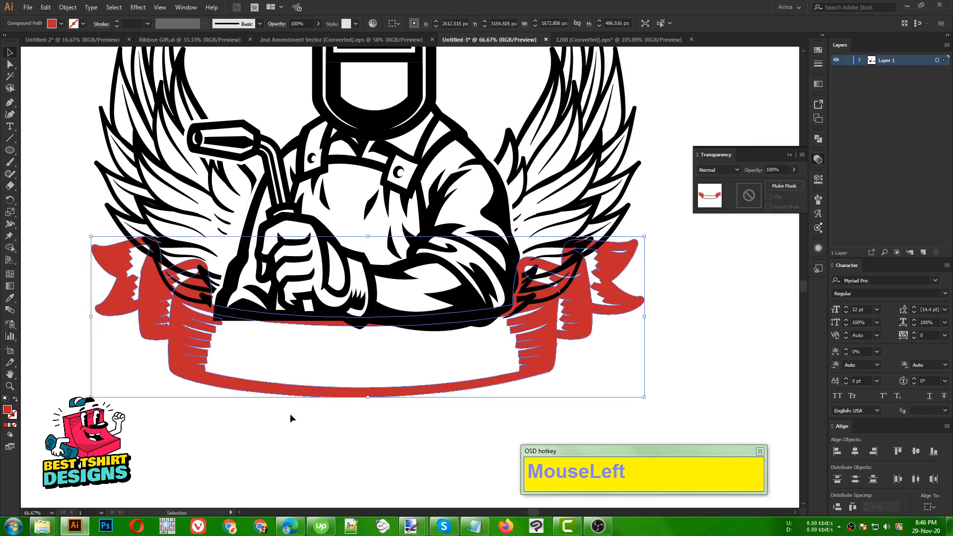
key("ctrl+x")
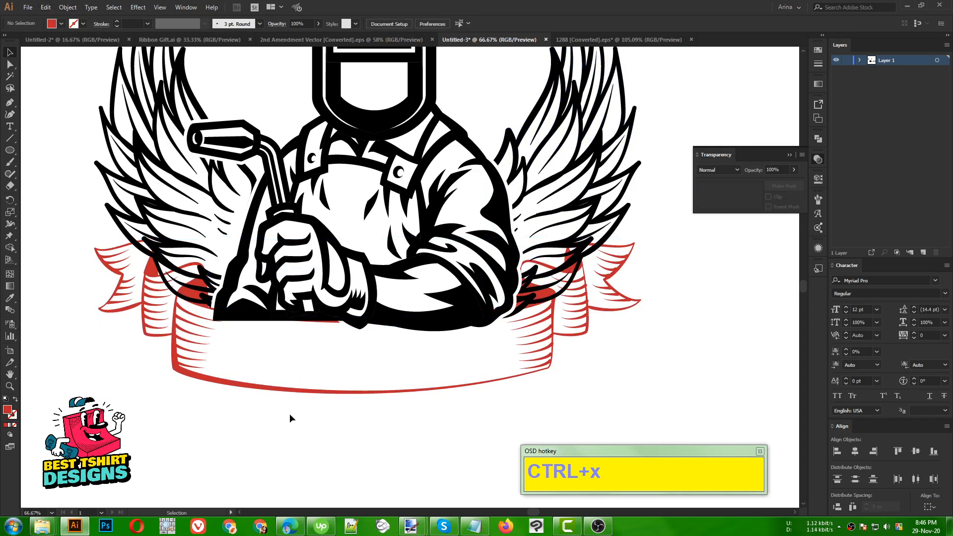
- Paste the cut ribbon outline in place into the wings' opacity mask and fill it with black
left_click(156, 211)
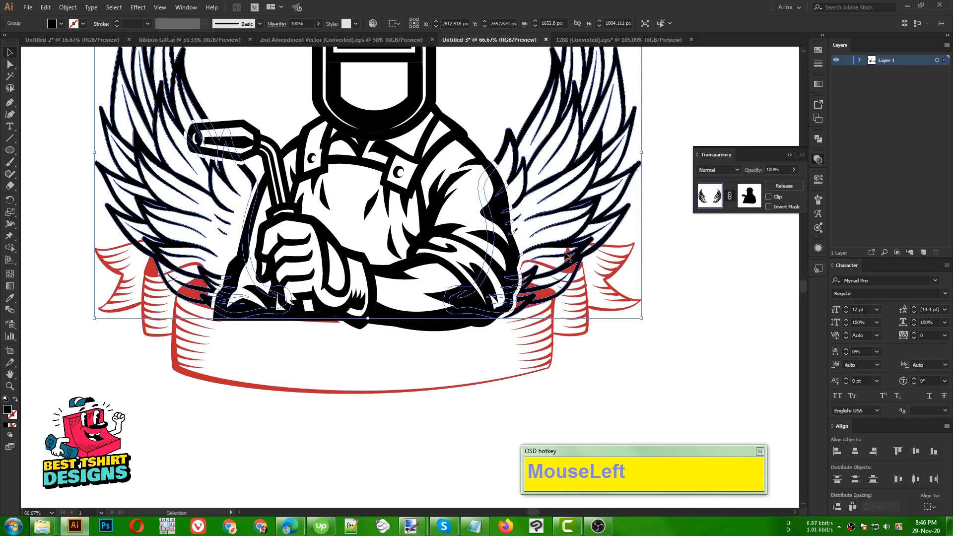
left_click(748, 195)
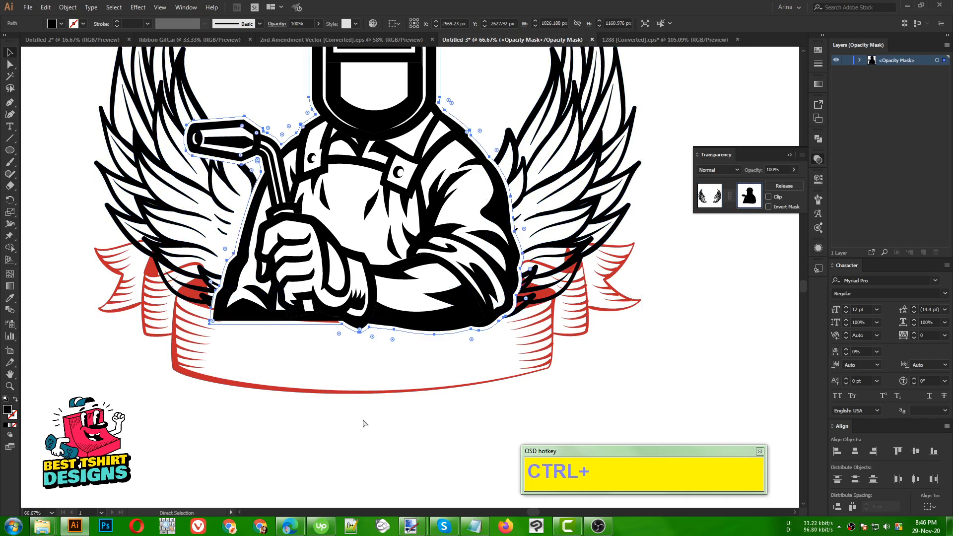
key("ctrl+f")
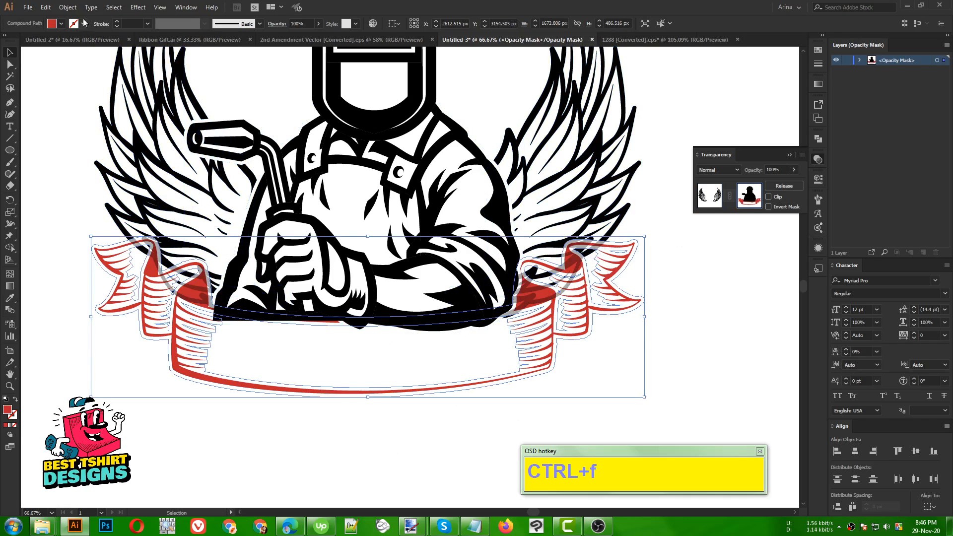
left_click(60, 24)
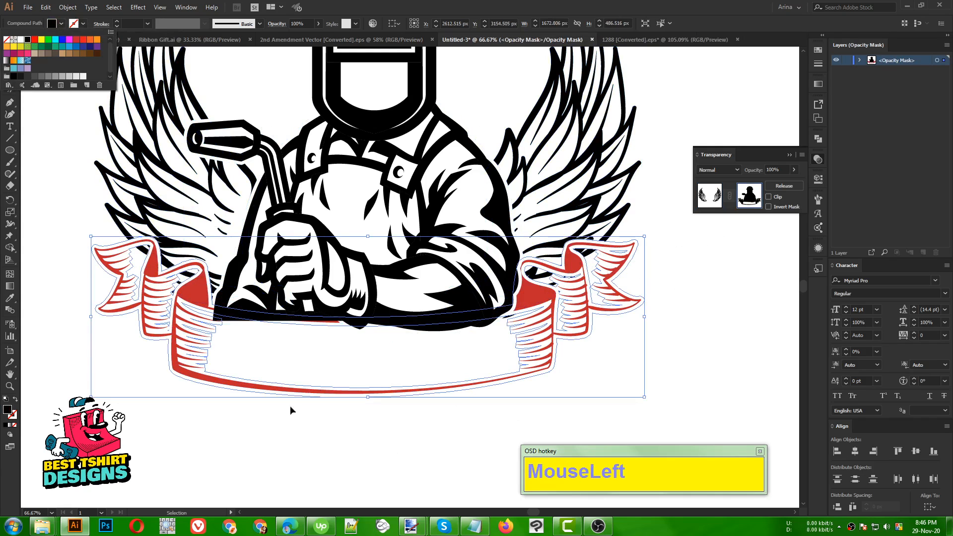
- Unite the black ribbon outline in the wings' opacity mask into one solid shape, and deselect it
left_click(818, 138)
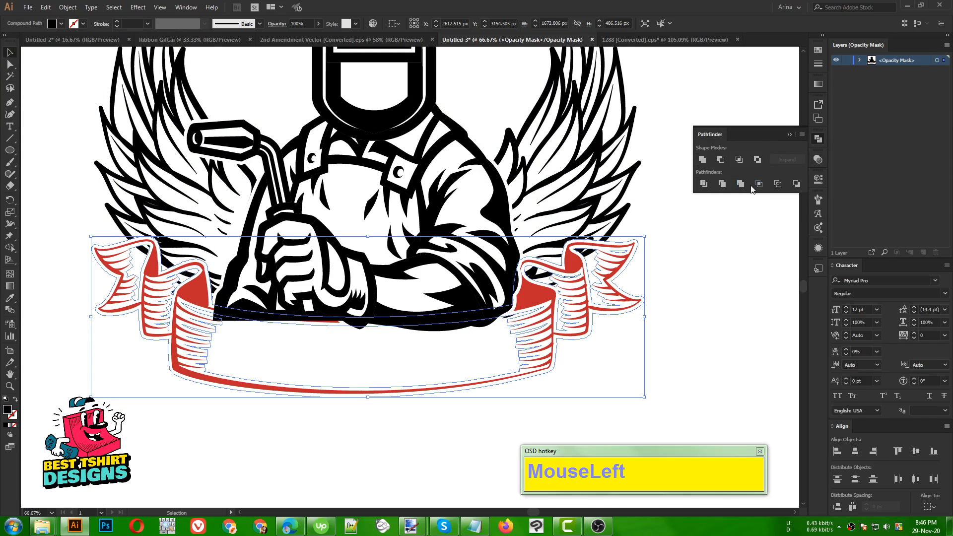
left_click(702, 160)
left_click(705, 159)
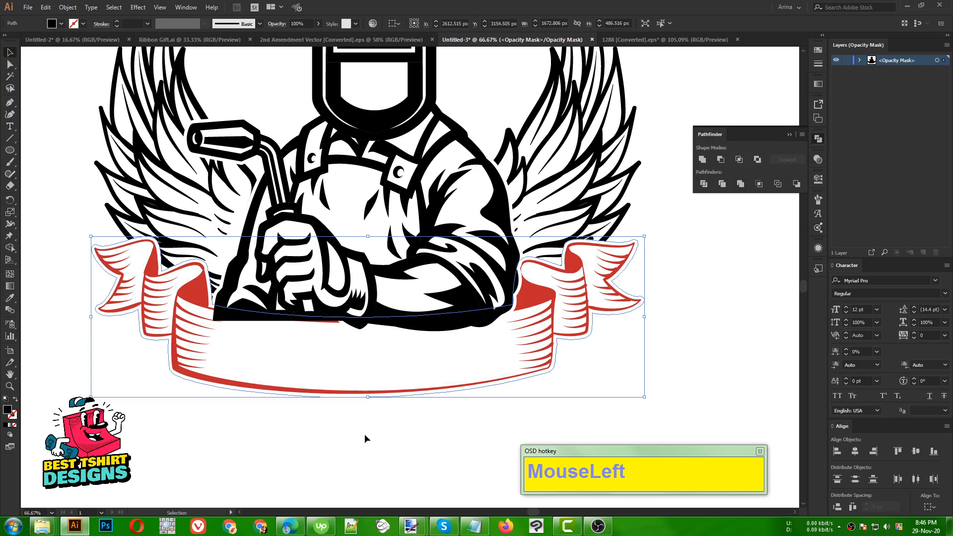
left_click(383, 440)
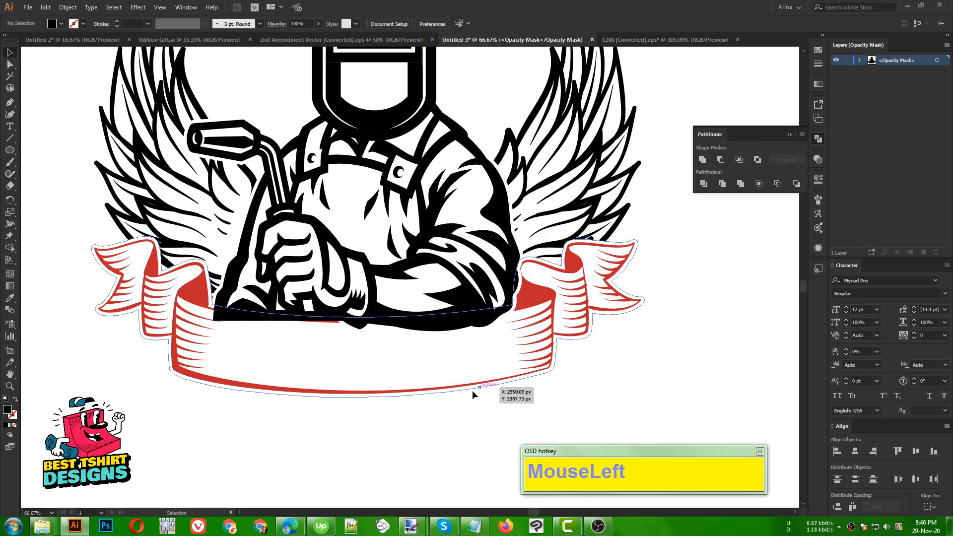
- Copy the ribbon outline from the wings' opacity mask and return to editing the wings' artwork
left_click(533, 327)
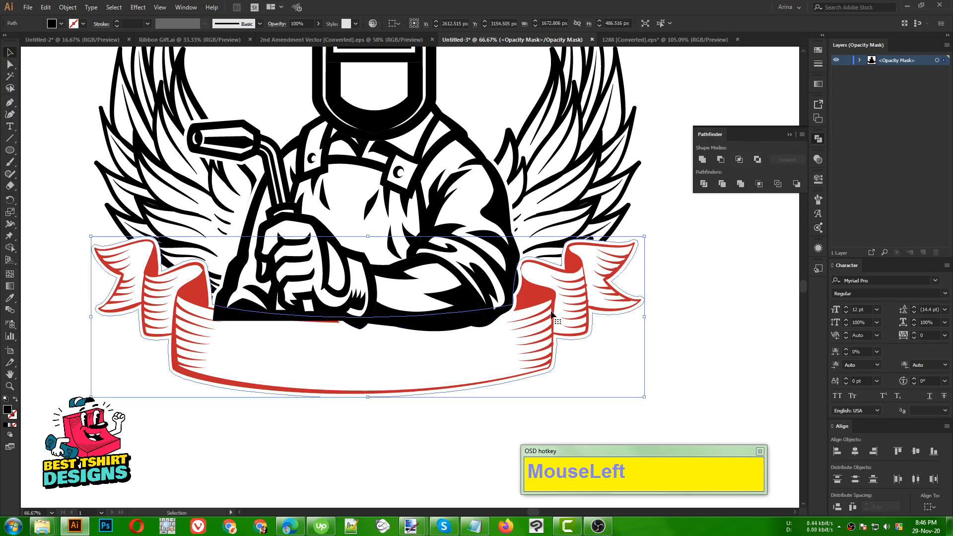
key("ctrl+c")
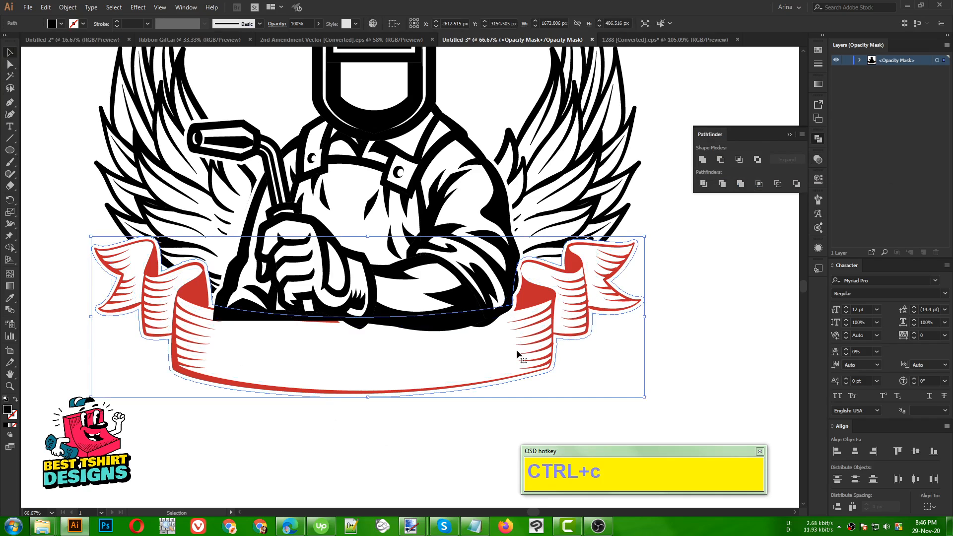
left_click(819, 158)
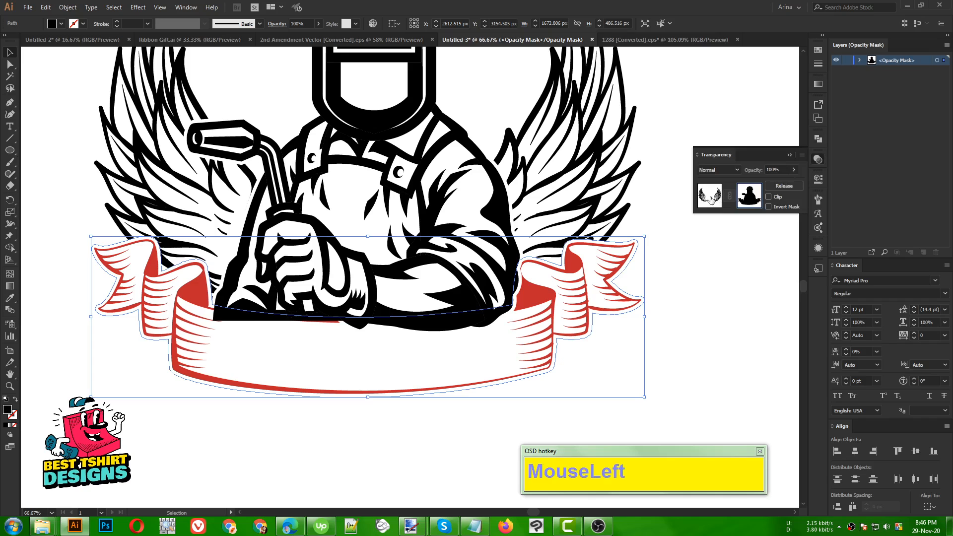
left_click(709, 195)
left_click(713, 321)
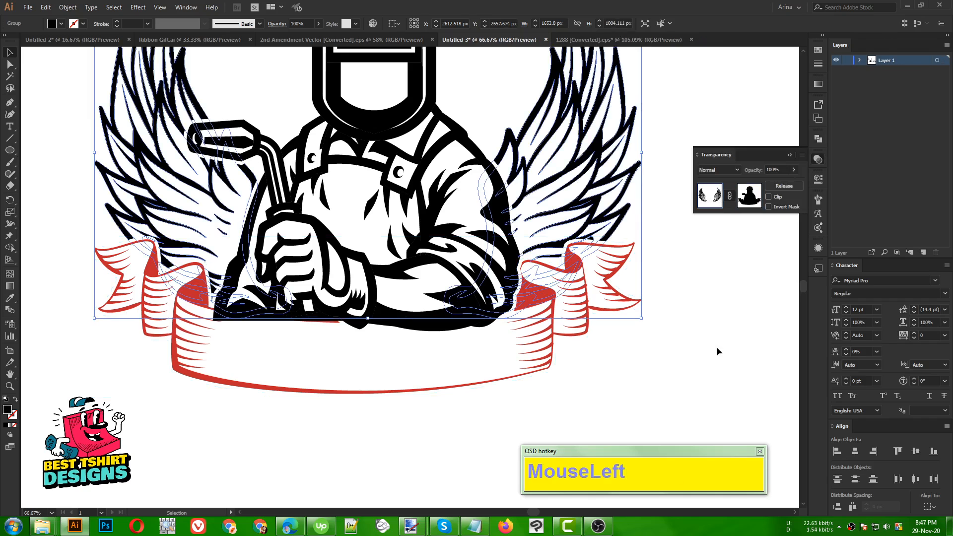
- Add an opacity mask with Clip turned off to the welder and paste the ribbon outline in place into it
left_click(457, 270)
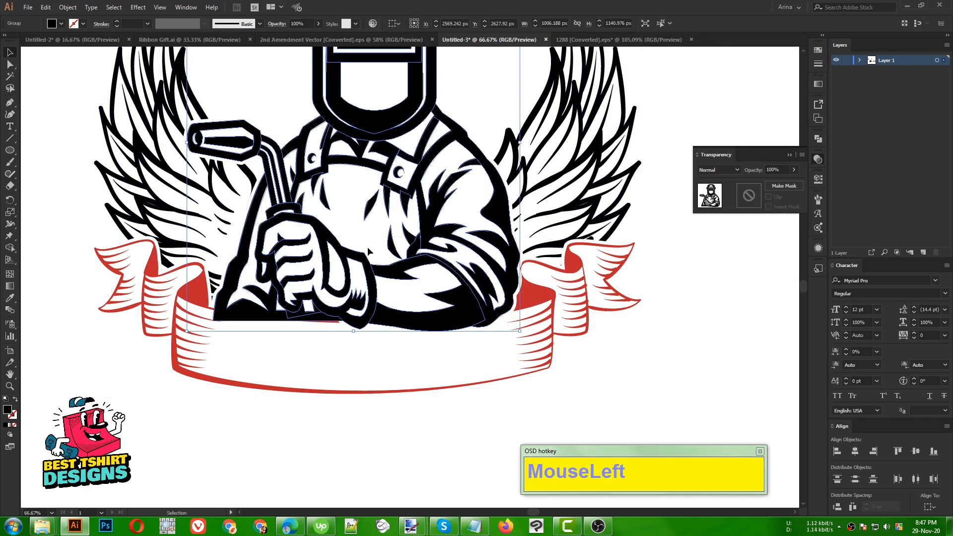
left_click(744, 198)
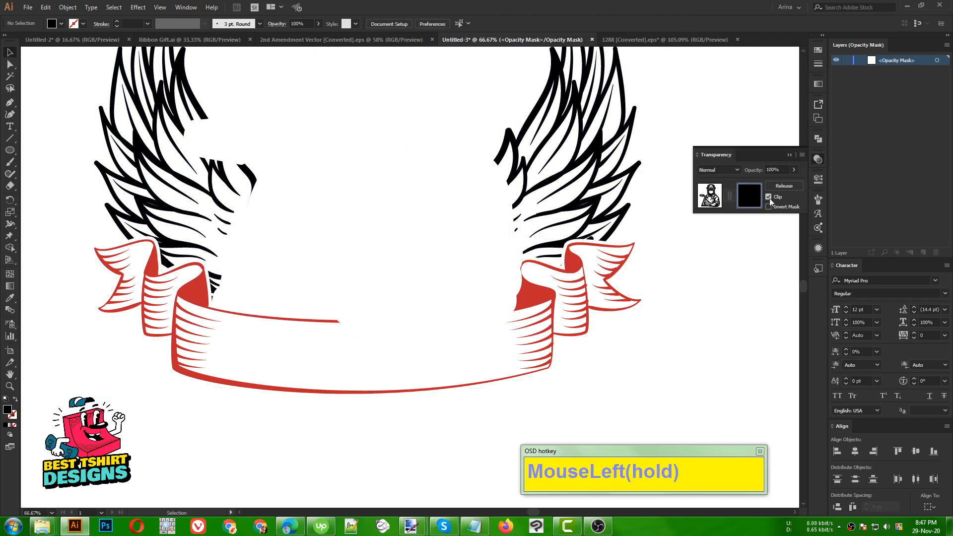
key("ctrl+f")
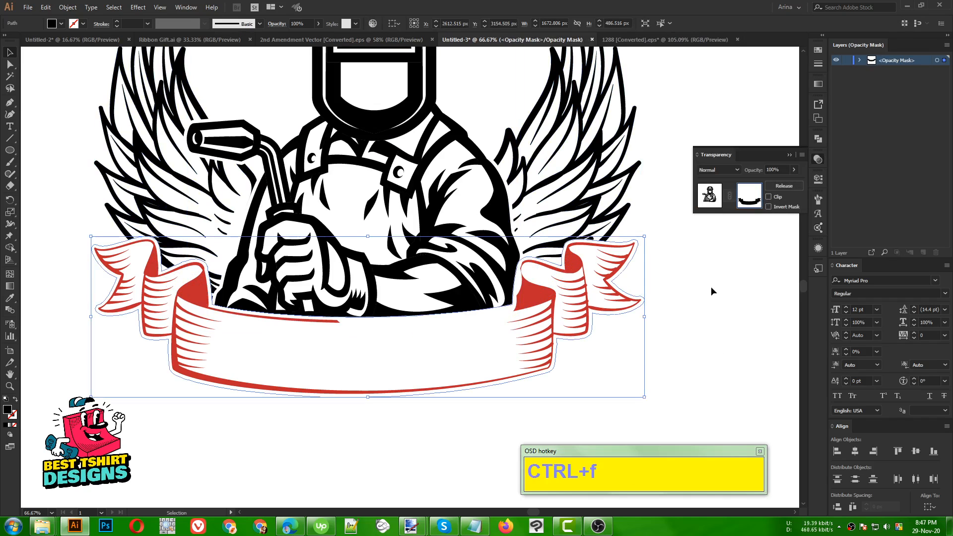
left_click(373, 426)
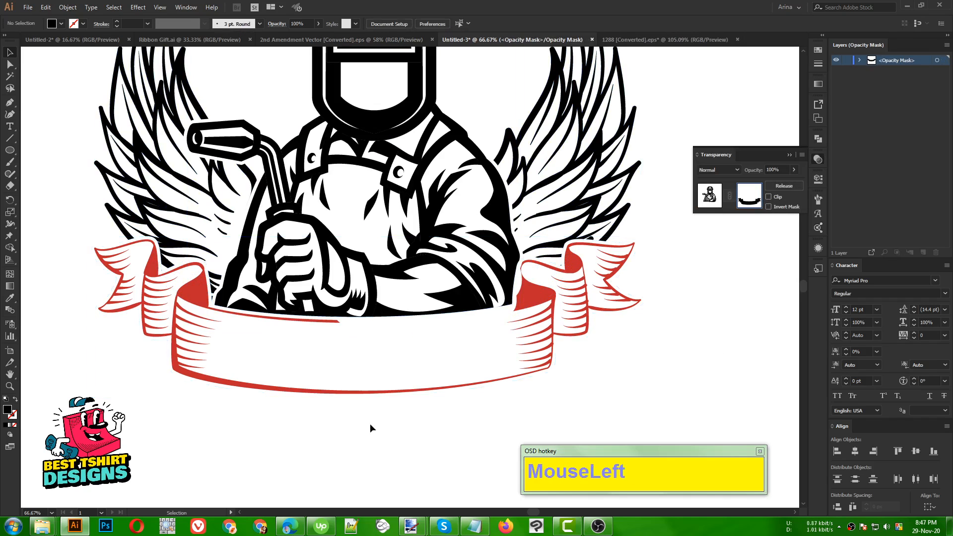
scroll(252, 309, "up", 3, "alt")
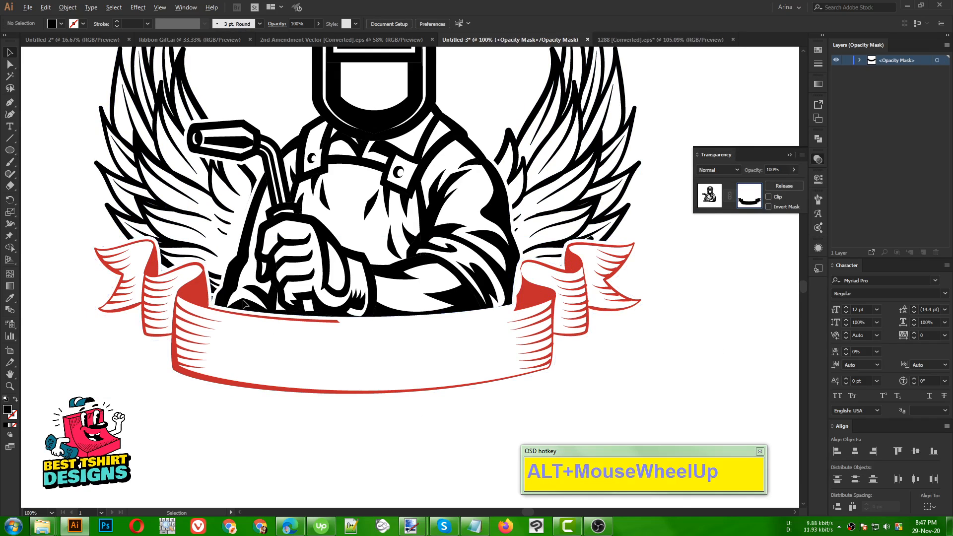
scroll(302, 338, "down", 2, "alt")
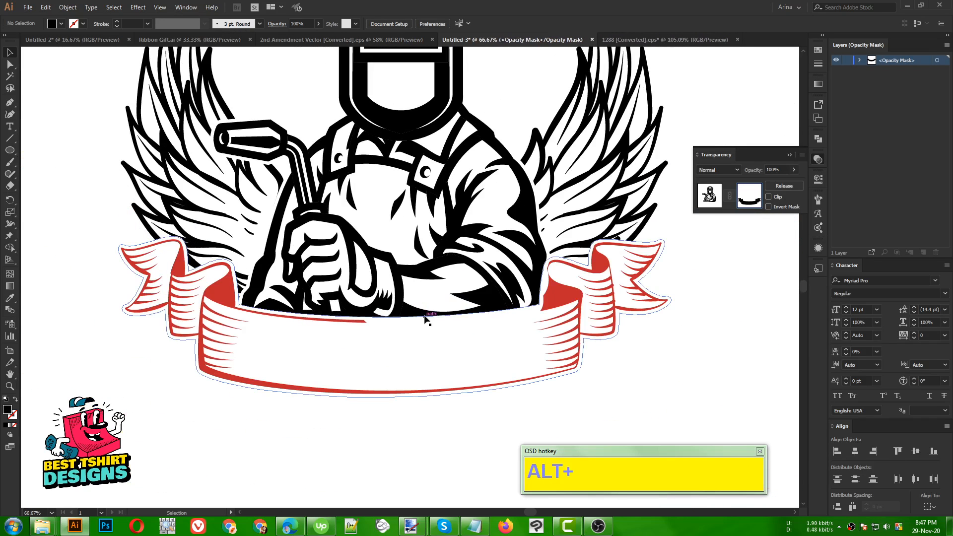
- Erase the upper edge of the ribbon shape in the welder's opacity mask around the glove and forearm so they overlap the ribbon
left_click(526, 313)
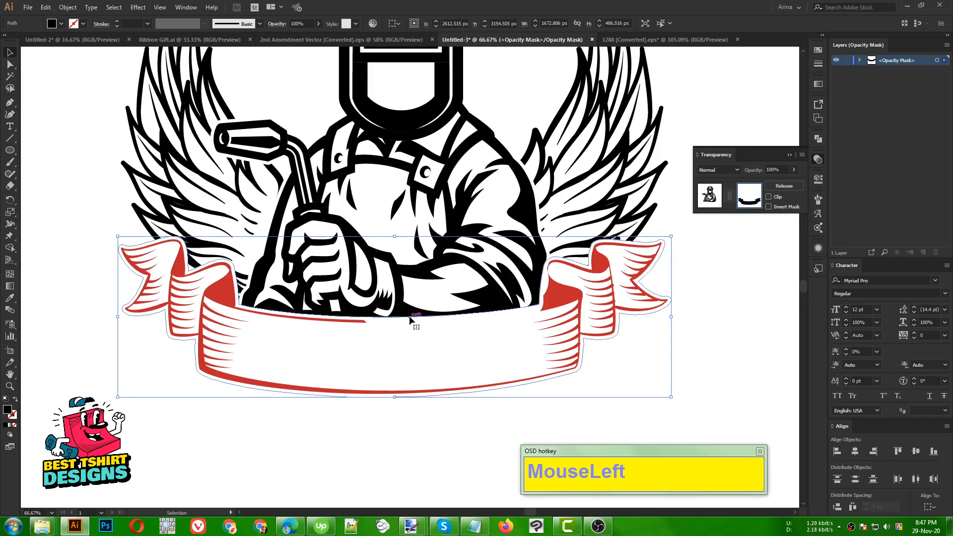
key("shift+e")
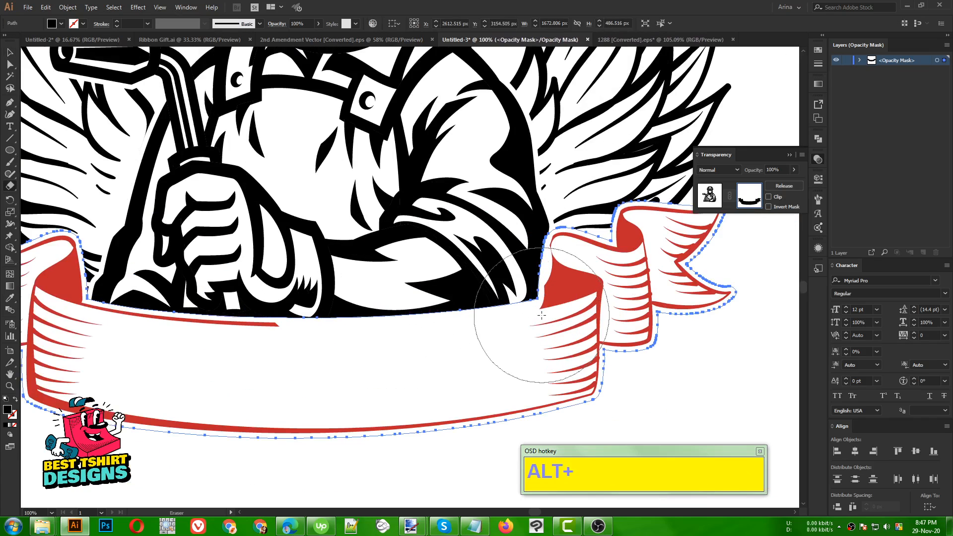
scroll(541, 315, "up", 1)
left_click_drag(347, 293, 410, 260)
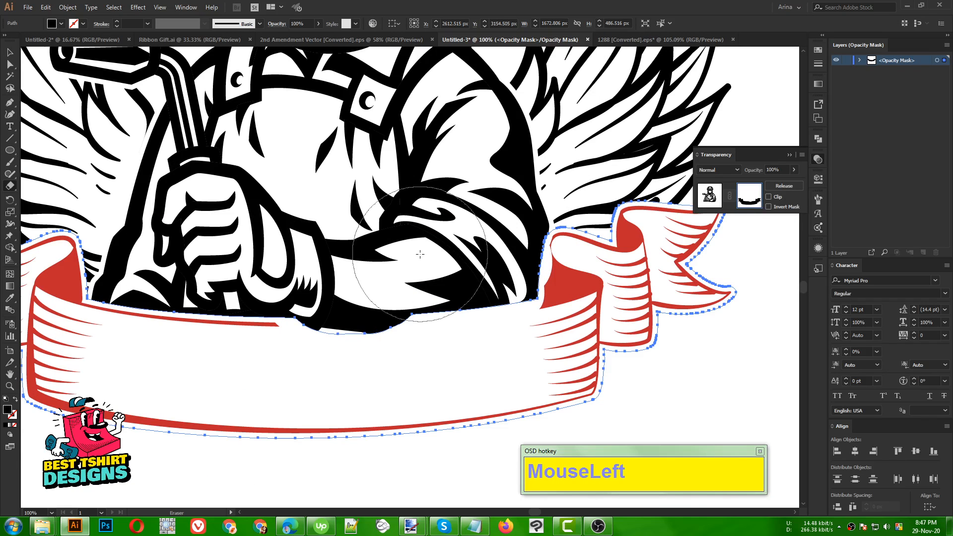
left_click(335, 271)
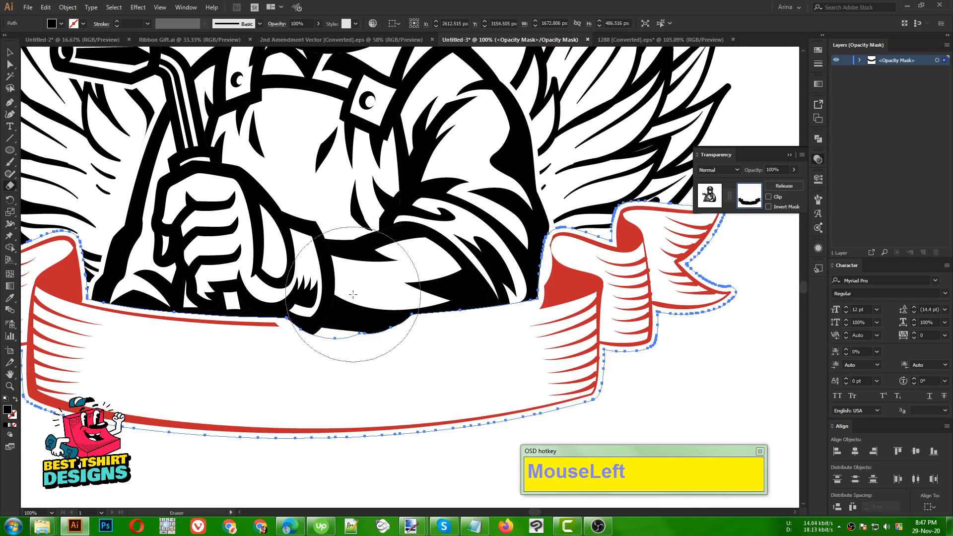
left_click(338, 283)
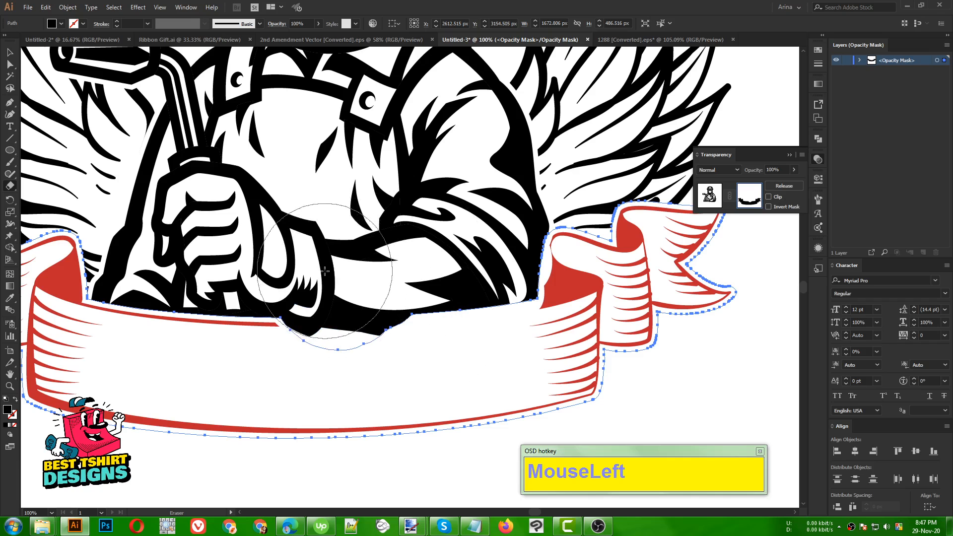
left_click(323, 273)
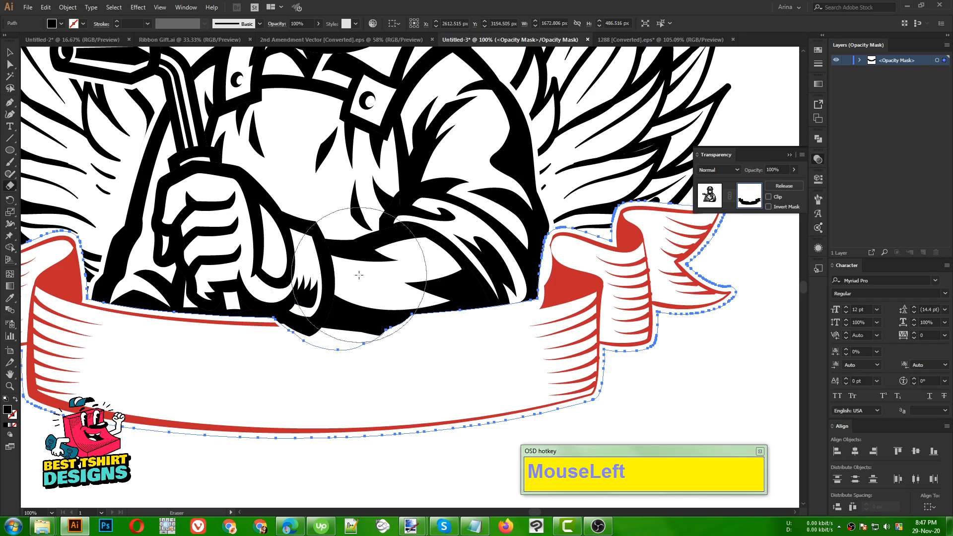
mouse_move(369, 274)
left_mouse_down()
mouse_move(478, 272)
mouse_move(447, 282)
mouse_move(402, 270)
mouse_move(439, 278)
mouse_move(357, 278)
left_mouse_up()
scroll(461, 292, "down", 1, "alt")
key("v")
left_click(606, 327)
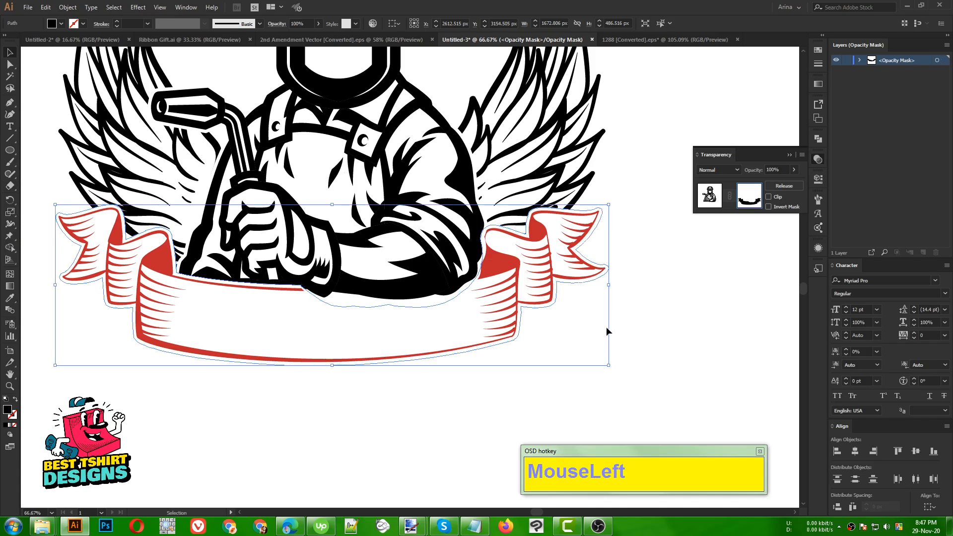
scroll(357, 319, "down", 1, "alt")
left_click(344, 389)
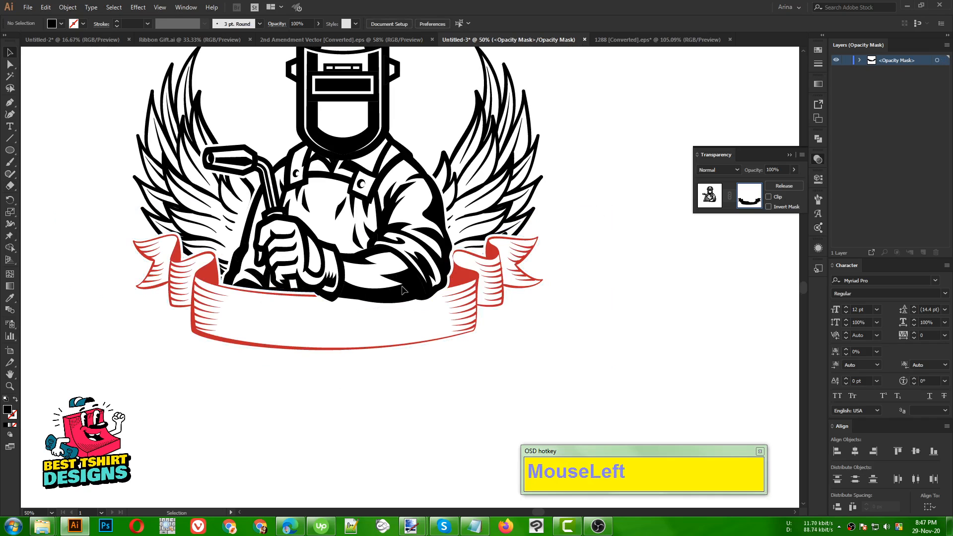
- Return to editing the artwork and change the ribbon's fill from red to black
left_click(709, 195)
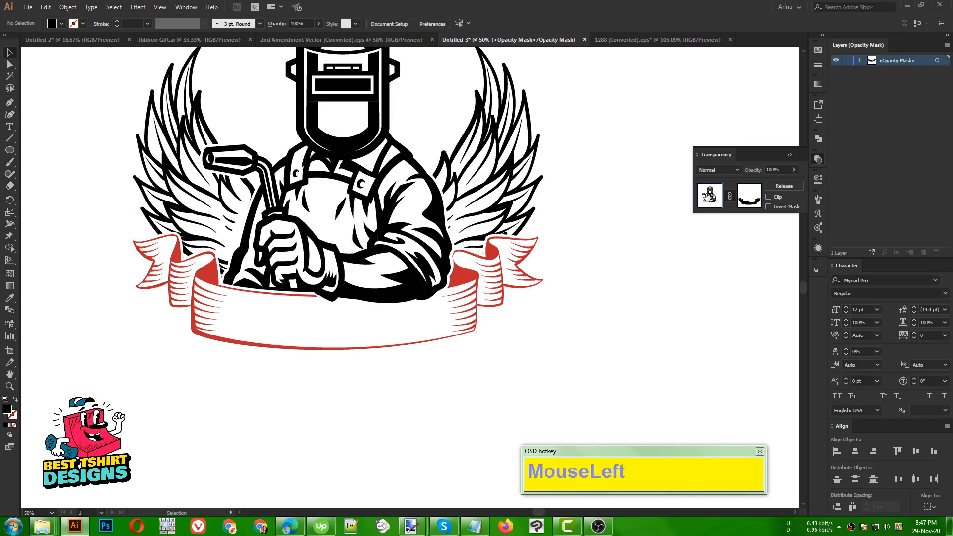
left_click(572, 322)
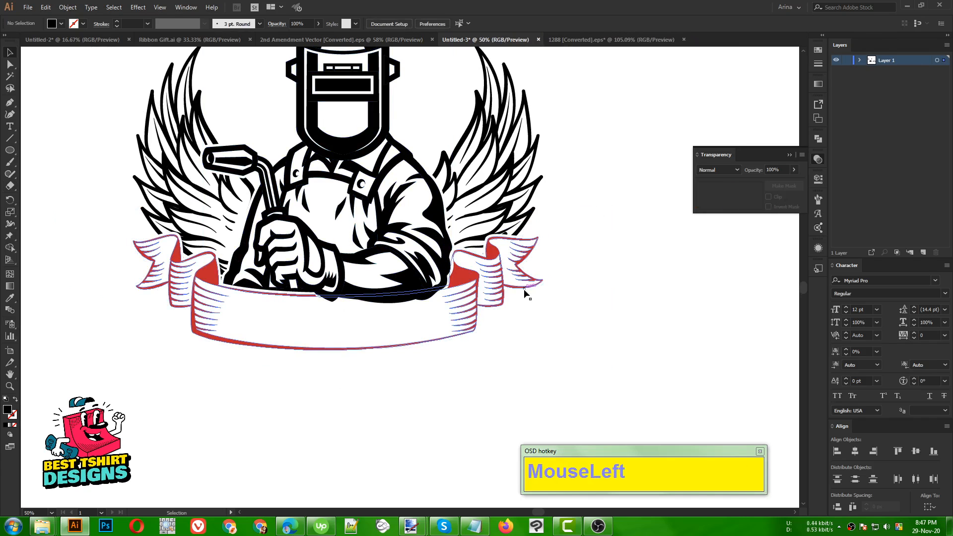
left_click(524, 290)
left_click(61, 24)
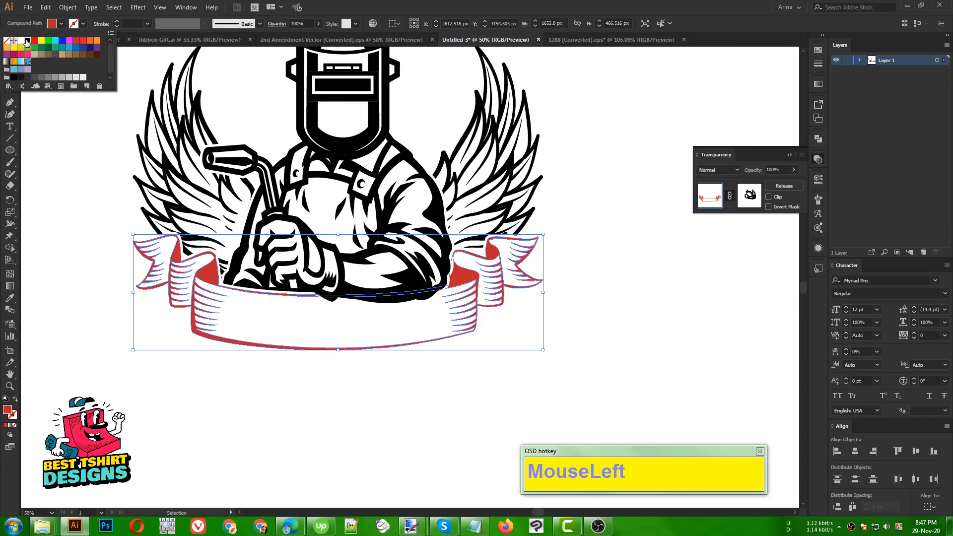
left_click(27, 41)
left_click(428, 391)
left_click(428, 391)
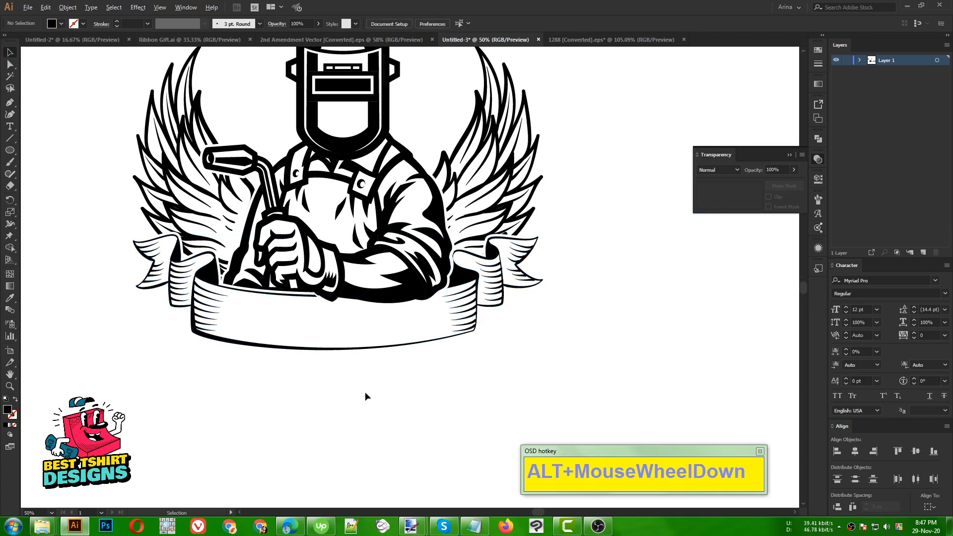
- Group the welder, wings and ribbon into one object and deselect it
scroll(364, 391, "down", 1, "alt")
left_click(501, 365)
scroll(352, 412, "up", 1)
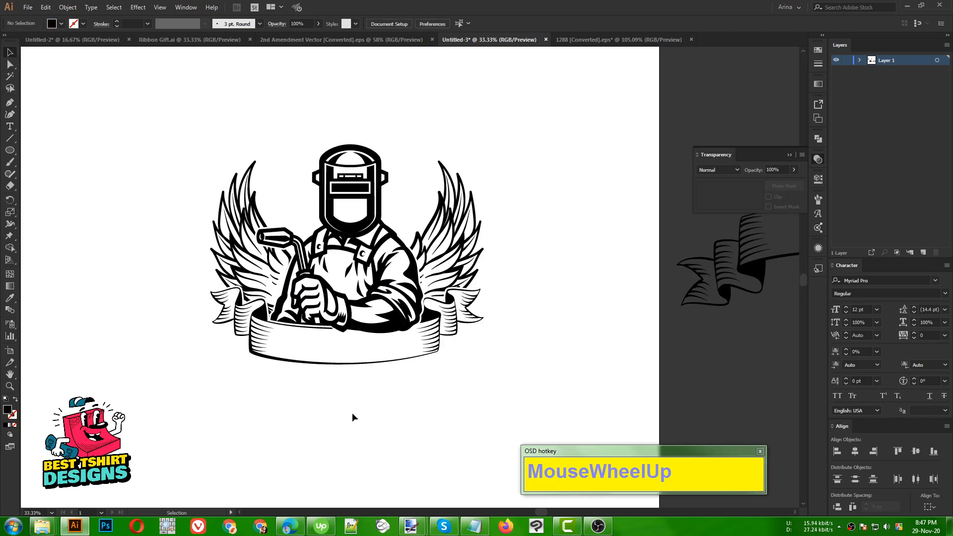
left_click(533, 368)
left_click_drag(161, 162, 528, 401)
key("ctrl")
key("ctrl+g")
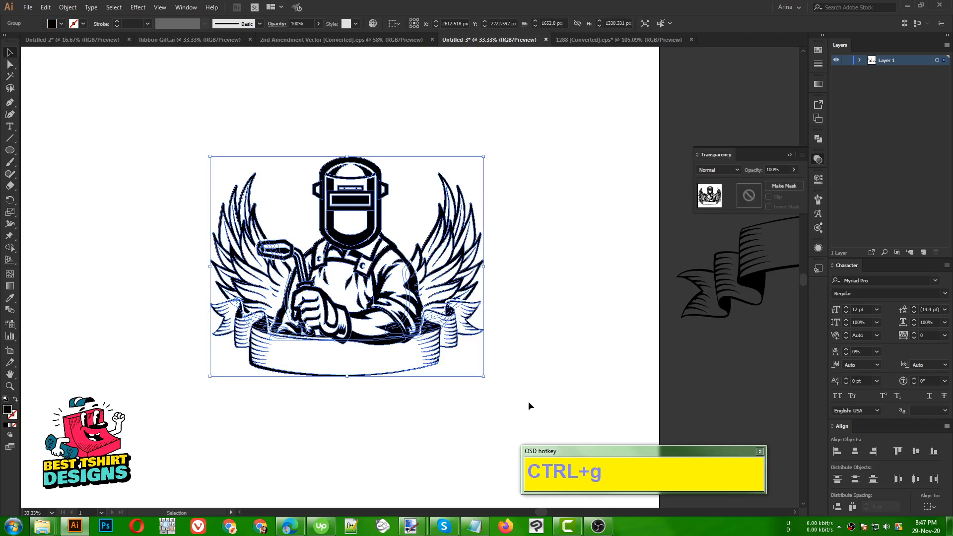
left_click(528, 401)
scroll(317, 318, "down", 1, "alt")
left_click(490, 291)
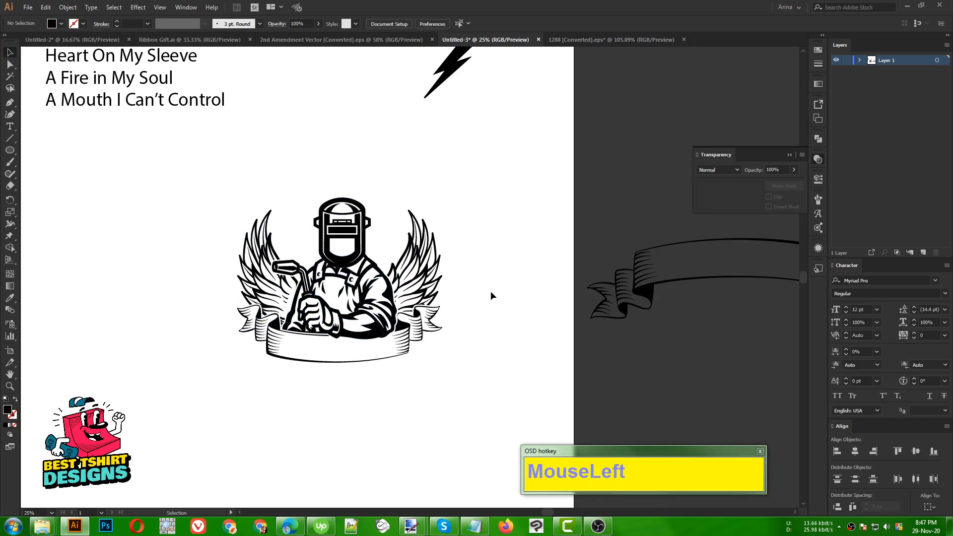
- Move the word "welder" above the grouped illustration and enlarge it to about 390 pt
scroll(484, 333, "up", 3)
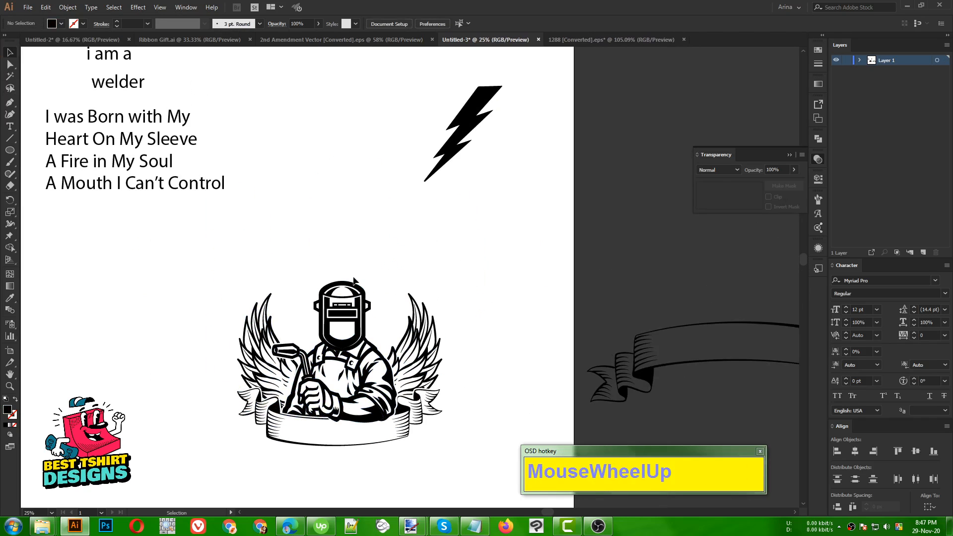
scroll(409, 257, "down", 1)
left_click(410, 256)
scroll(179, 237, "up", 2)
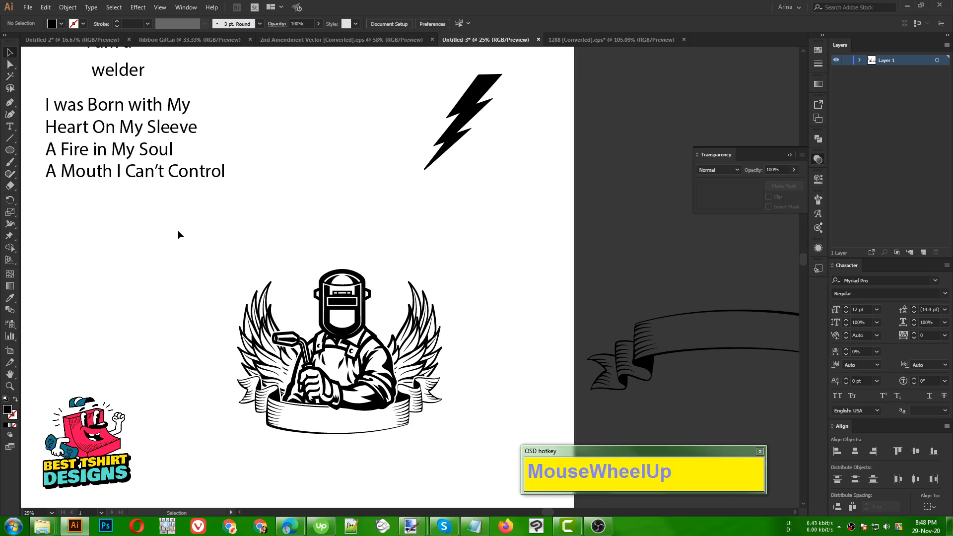
left_click_drag(123, 134, 414, 281)
scroll(509, 306, "down", 2)
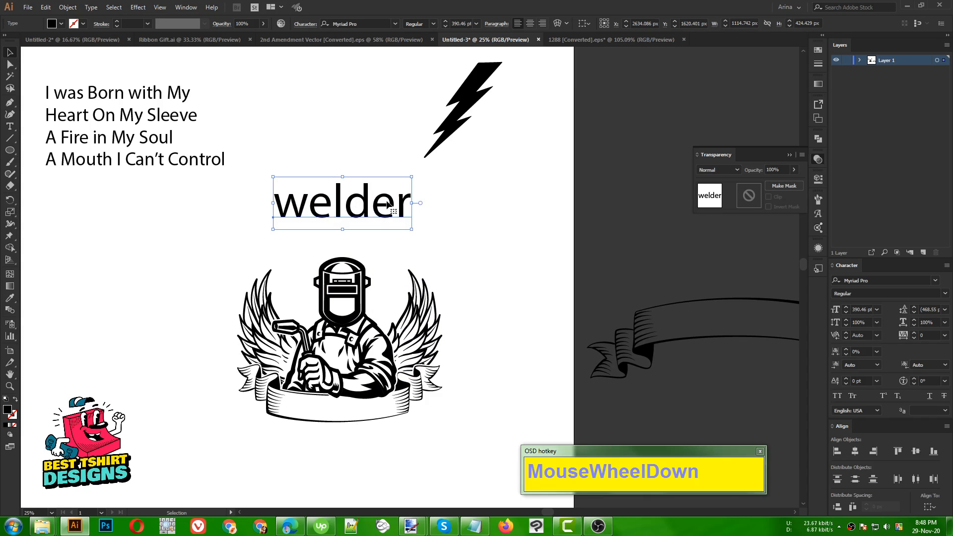
- Set the word "welder" in the Norwester font and reposition it just above the welder's helmet
left_click(367, 25)
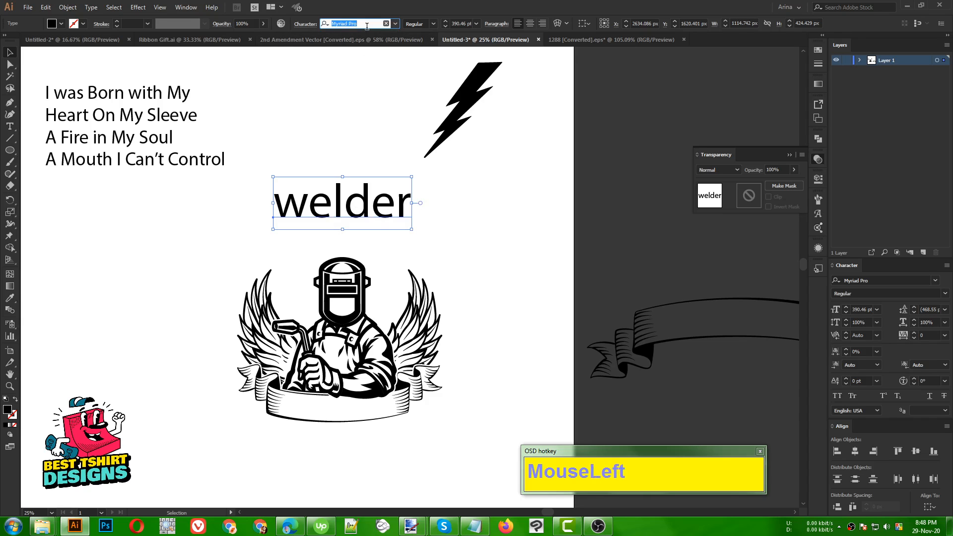
type("nor")
left_click(349, 107)
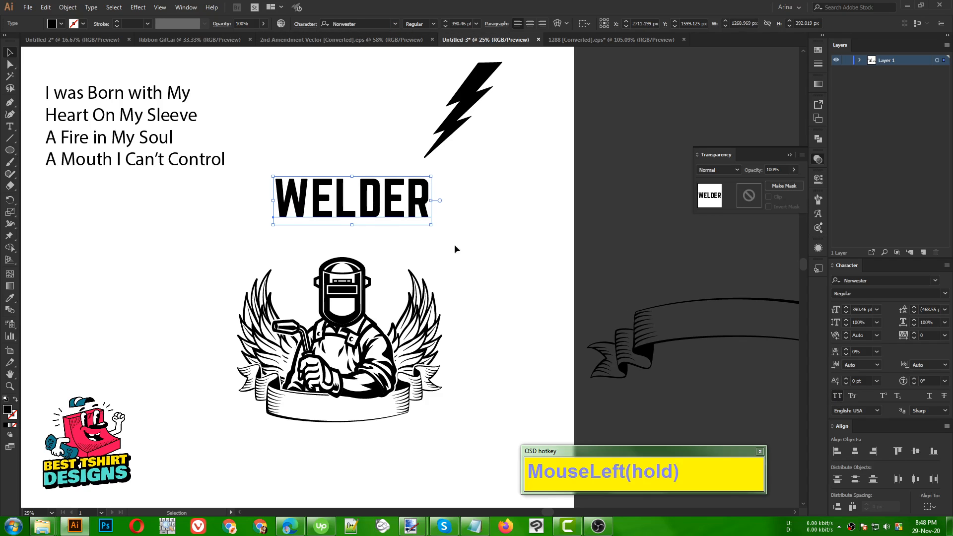
left_click_drag(388, 200, 371, 216)
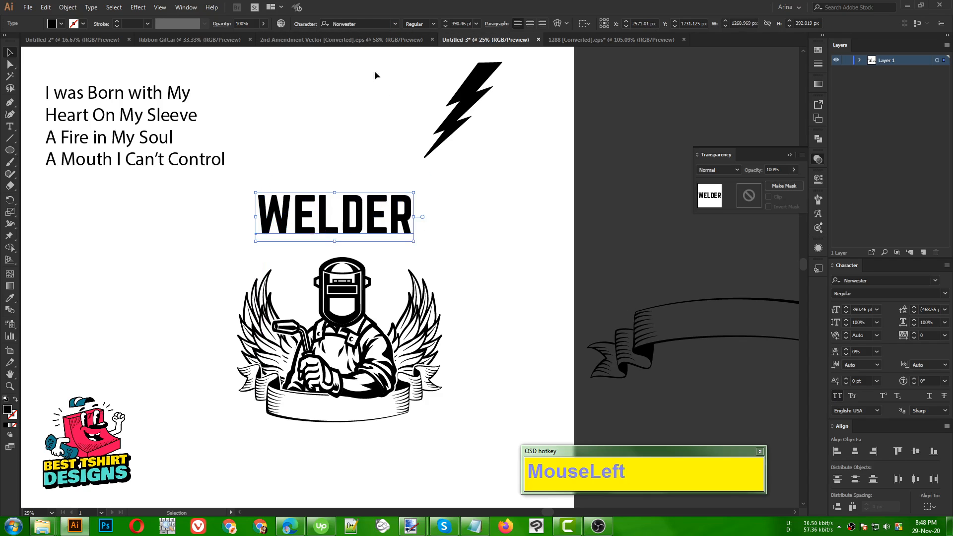
- Try the Gobold Bold font on the word "WELDER"
left_click(371, 19)
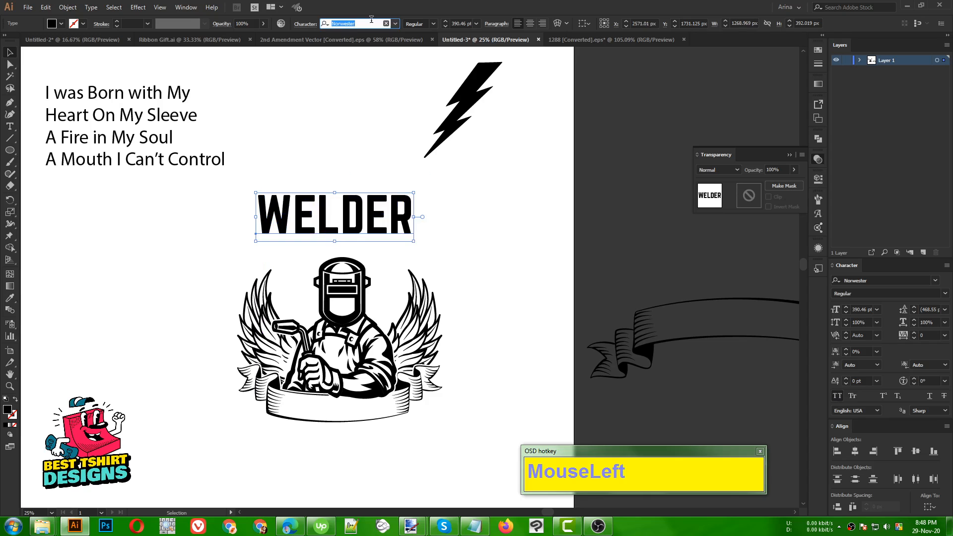
type("go")
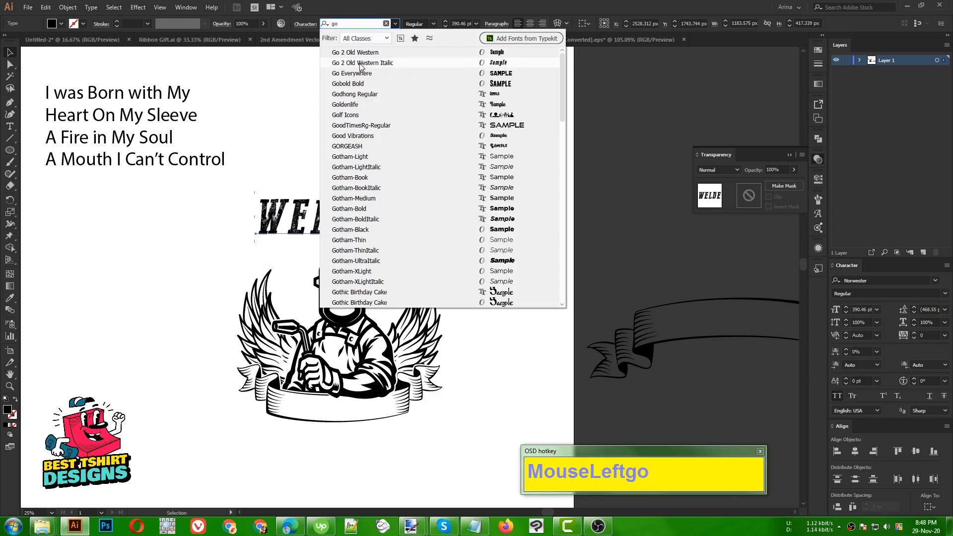
left_click(361, 85)
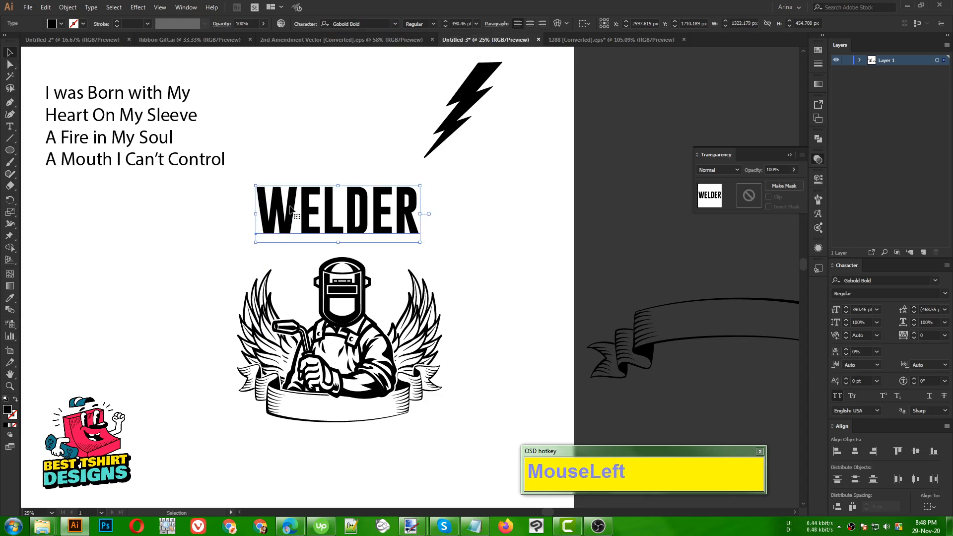
- Set the word "WELDER" in the OLD SPORT 02 ATHLETIC NCV font and centre it just above the welder's helmet
left_click(365, 23)
type("old")
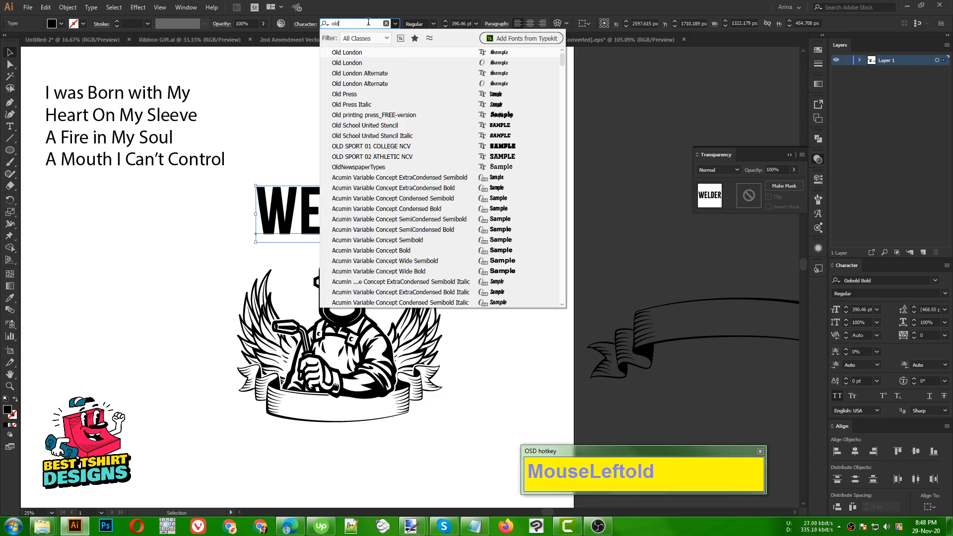
left_click(387, 157)
scroll(401, 290, "up", 1, "alt")
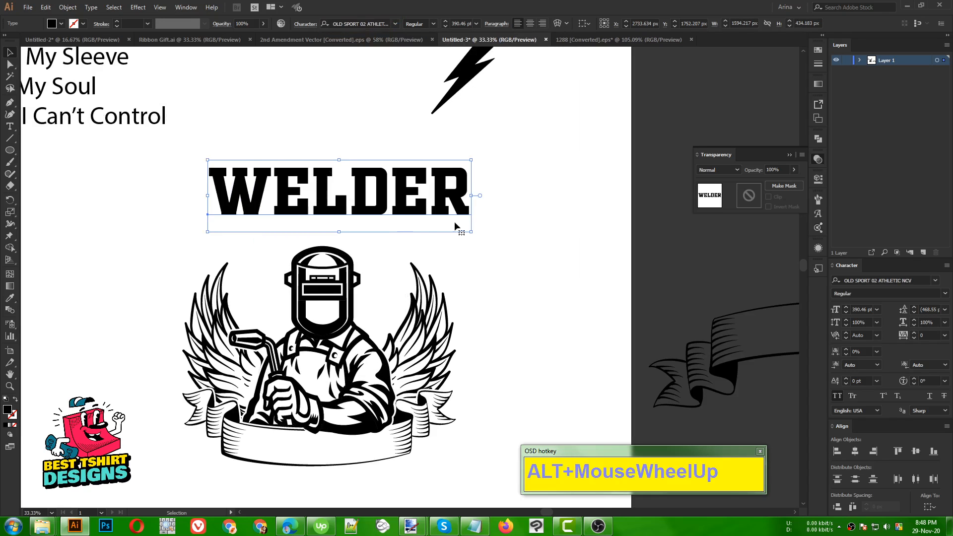
left_click_drag(378, 199, 356, 217)
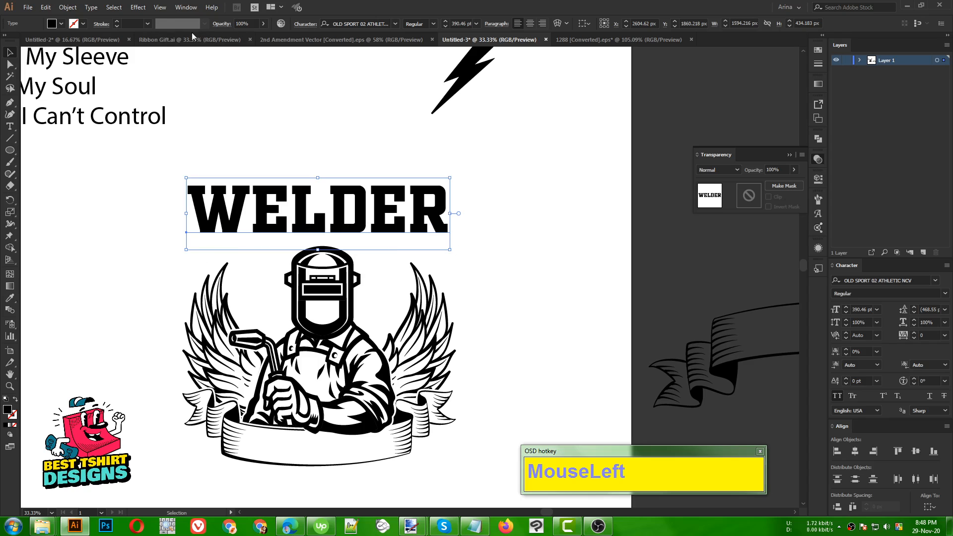
- Apply a horizontal Arc Lower warp with a -30% bend to the word "WELDER"
left_click(138, 8)
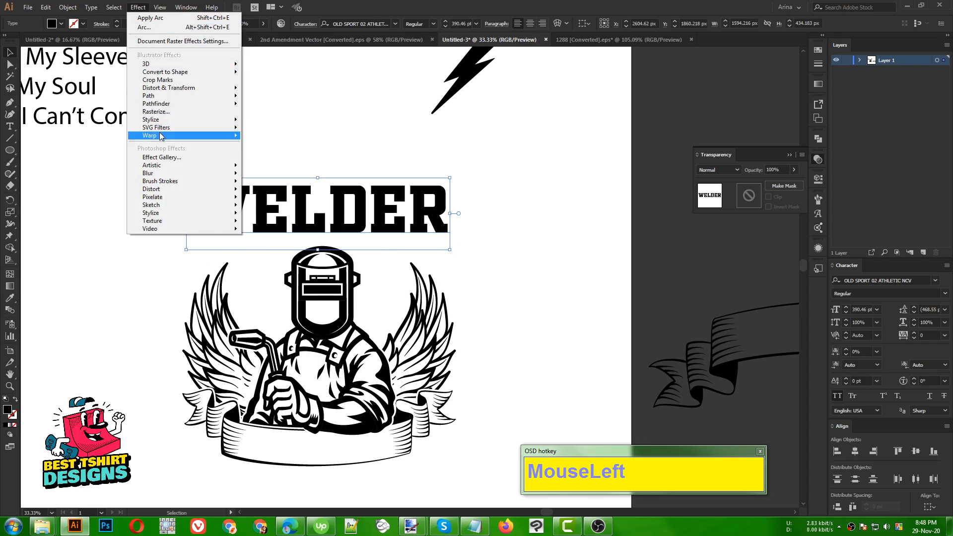
mouse_move(160, 136)
left_click(275, 149)
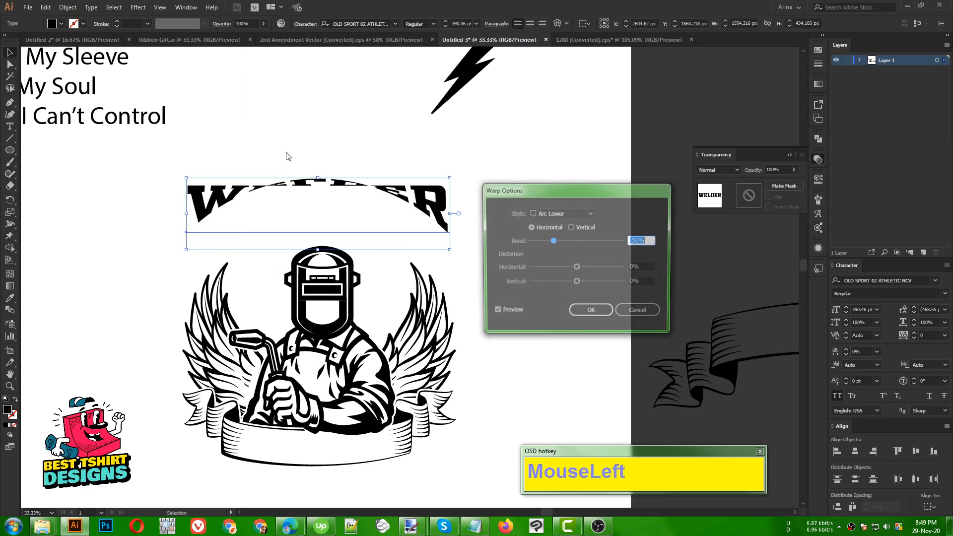
key("shift+Up")
key("shift+Up")
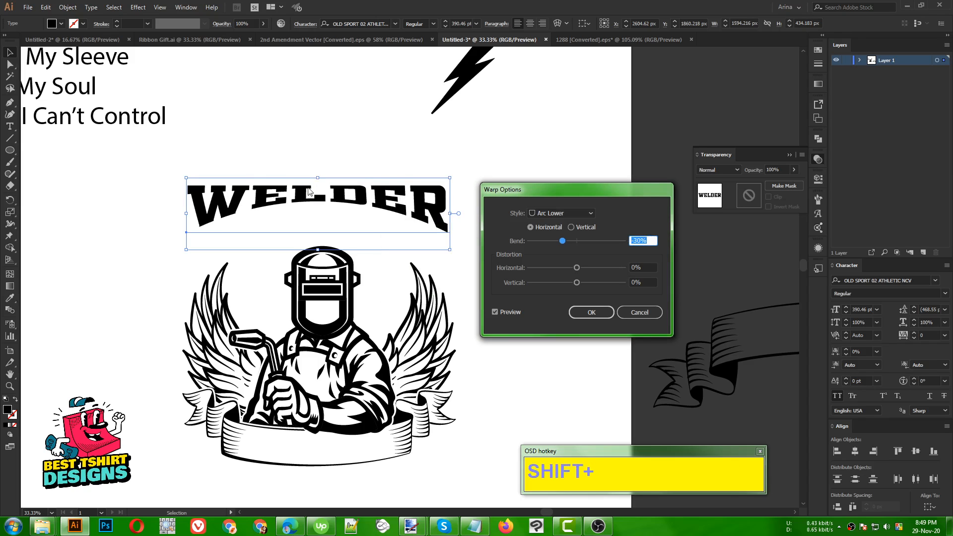
left_click(591, 312)
- Stretch the warped word "WELDER" vertically to about 777 px high and nudge it up clear of the helmet
left_click_drag(318, 249, 318, 306)
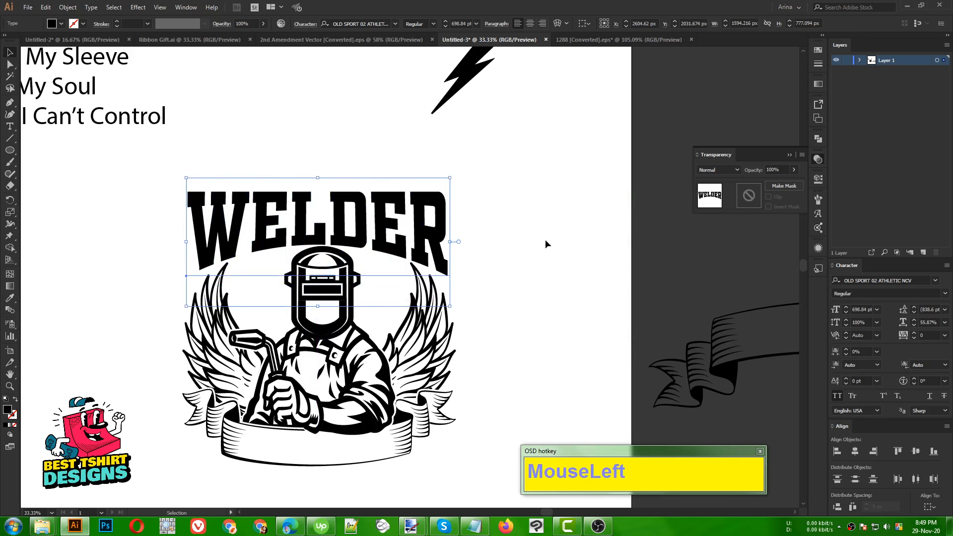
key("Up")
key("Up")
key("Up")
key("Up")
key("Up")
key("Up")
key("Up")
key("Up")
key("Up")
key("Up")
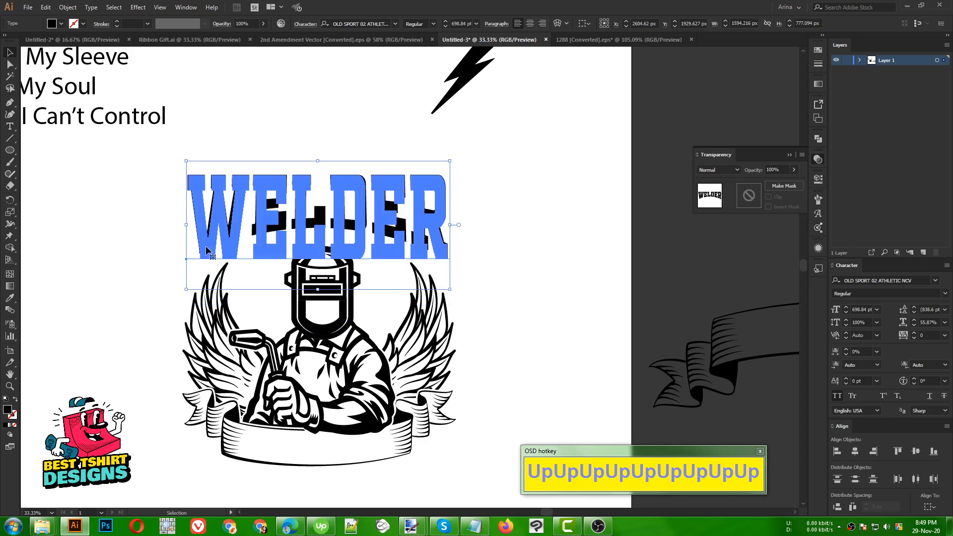
left_click(566, 238)
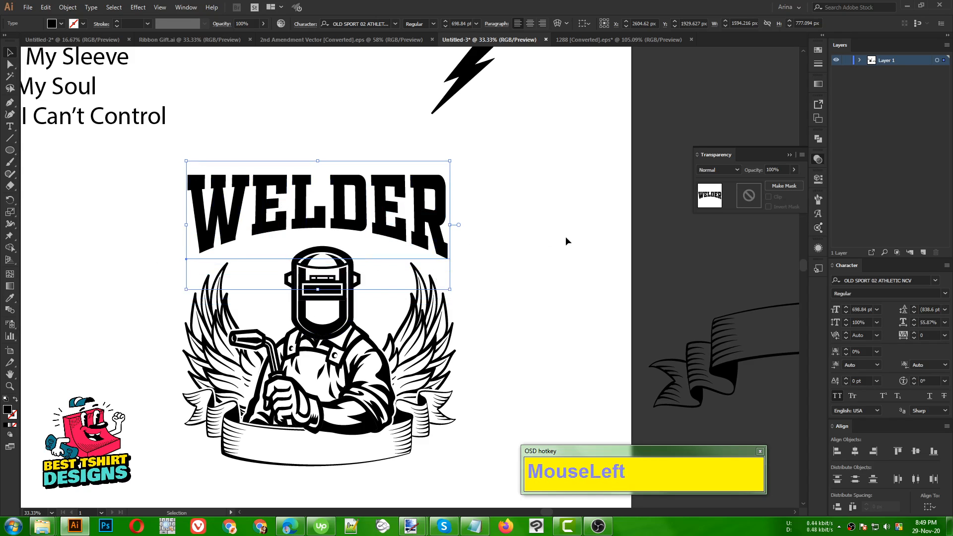
- Convert the word "WELDER" to outlines and expand its appearance so the arc shape becomes real paths
right_click(388, 211)
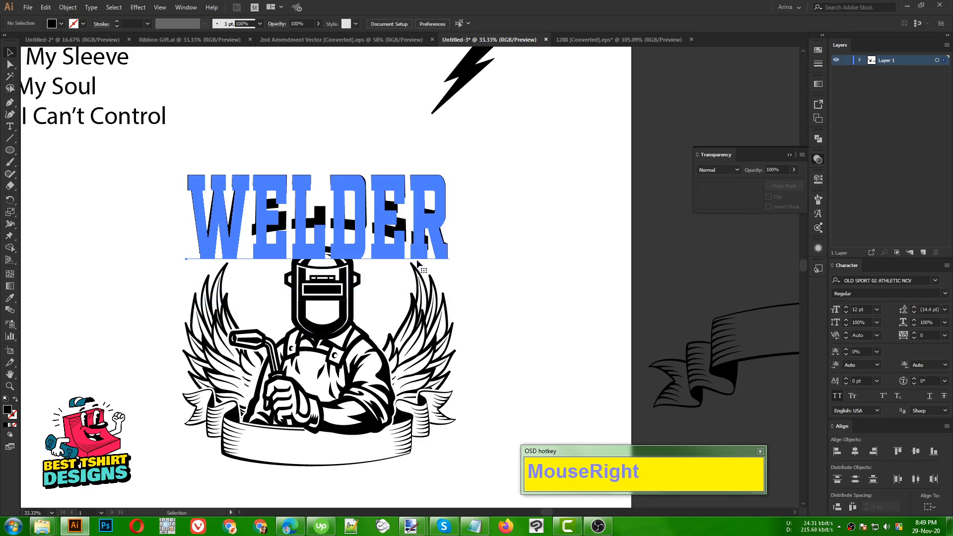
left_click(472, 275)
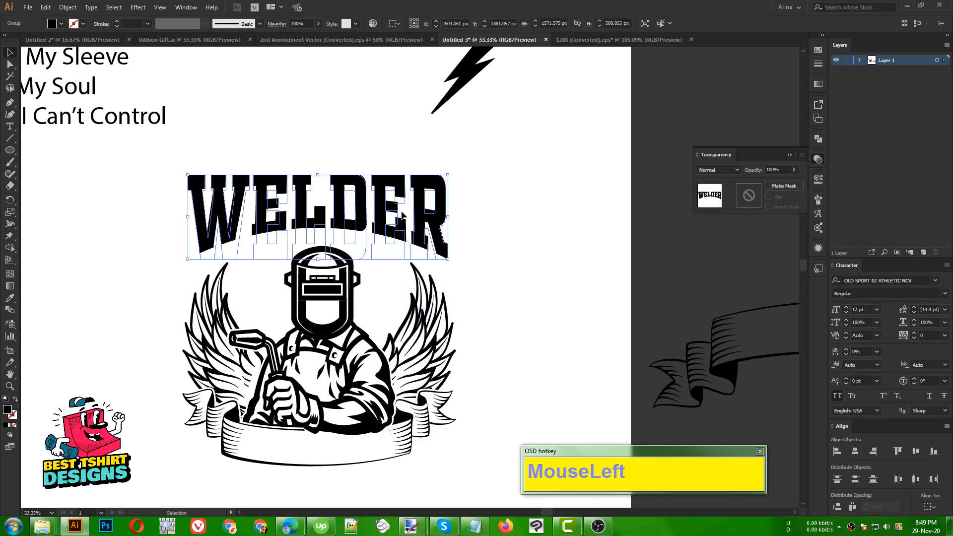
left_click(527, 211)
scroll(364, 202, "up", 1)
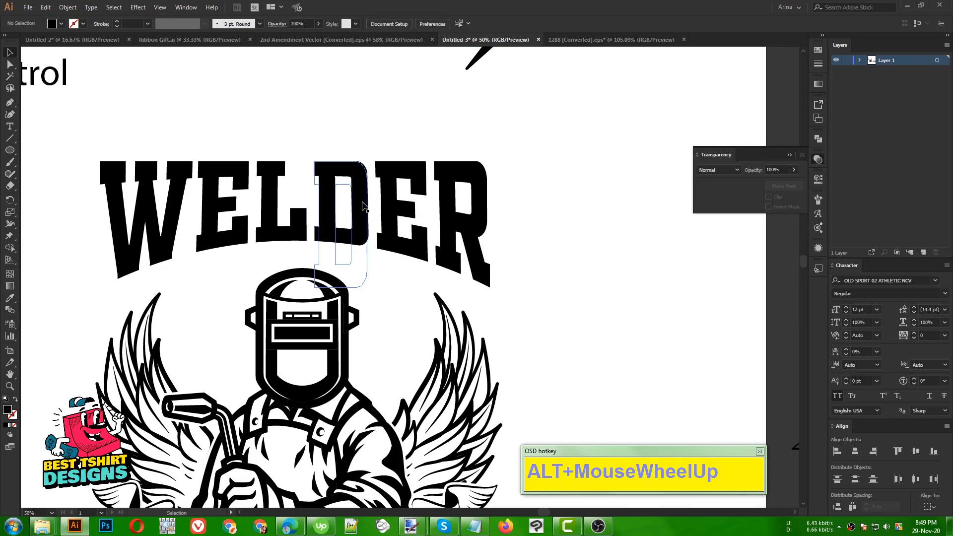
left_click(144, 266)
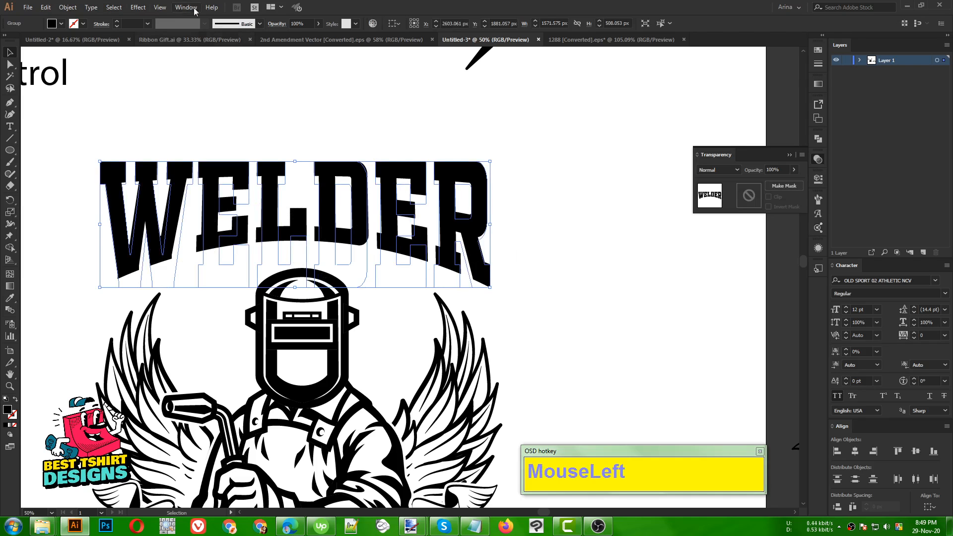
left_click(68, 8)
left_click(92, 126)
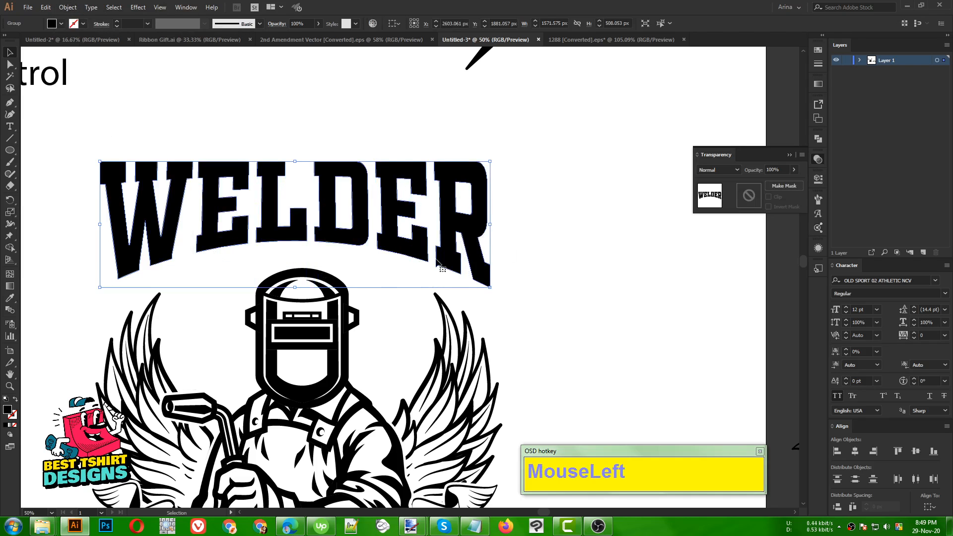
- Widen the "WELDER" lettering on both sides to about 1653 px to match the width of the wings and ribbon
scroll(448, 242, "down", 1)
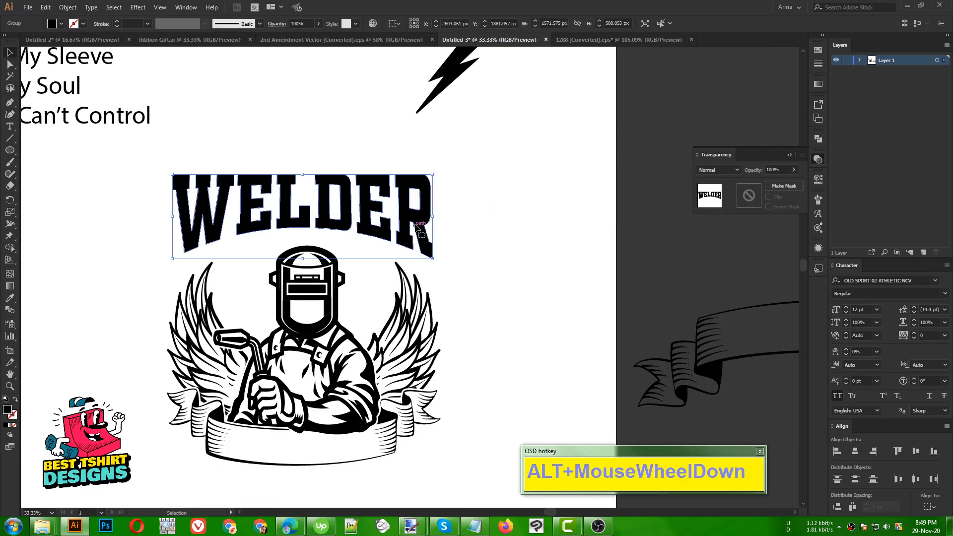
left_click_drag(433, 216, 440, 216)
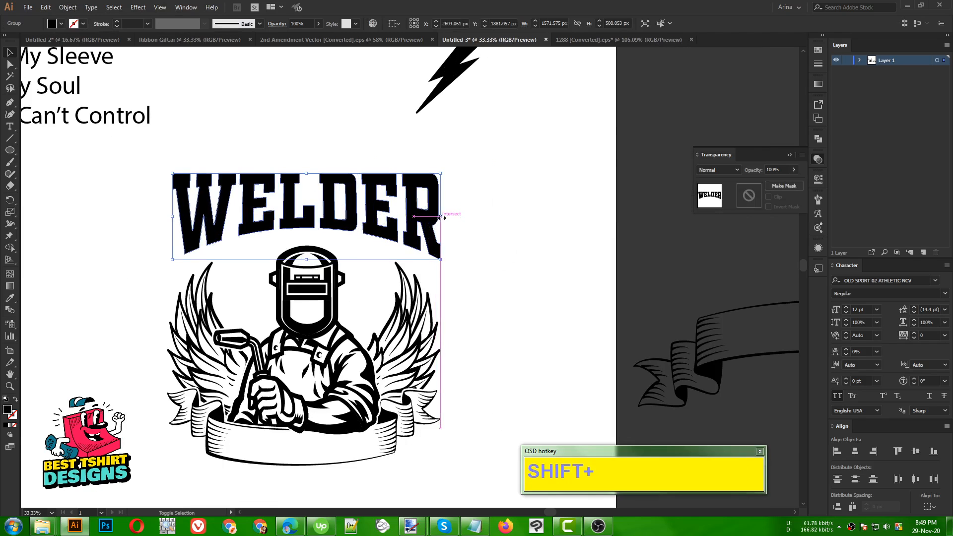
left_click_drag(170, 216, 167, 218)
left_click(524, 231)
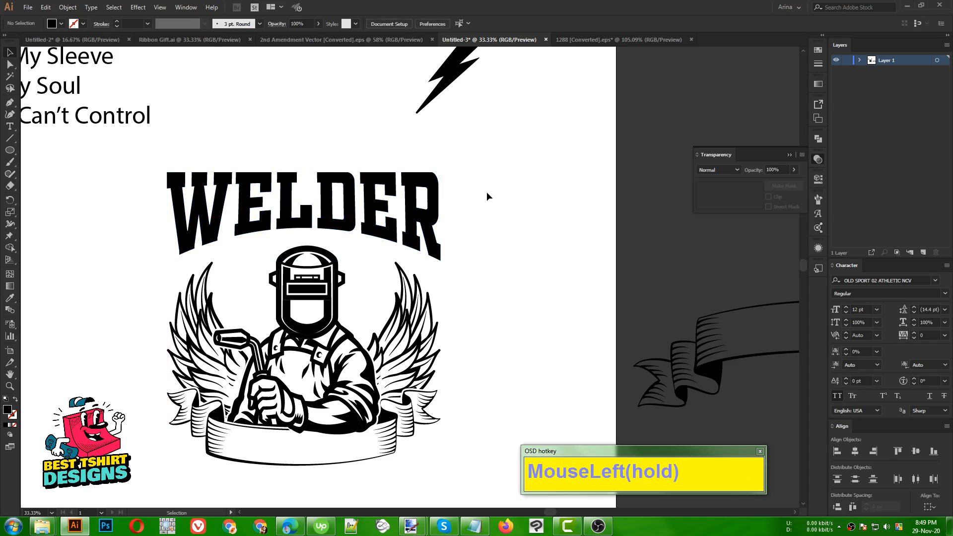
- Show the rulers, place vertical guides at the lettering's two outer edges, and lock the guides
key("ctrl+r")
left_click_drag(471, 50, 440, 213)
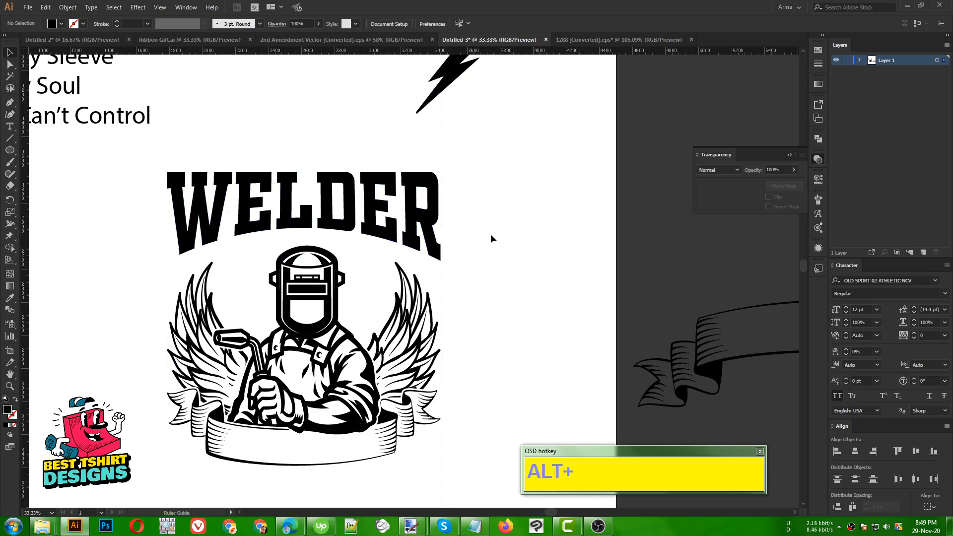
left_click(492, 234)
left_click_drag(441, 283, 167, 284)
left_click(255, 275)
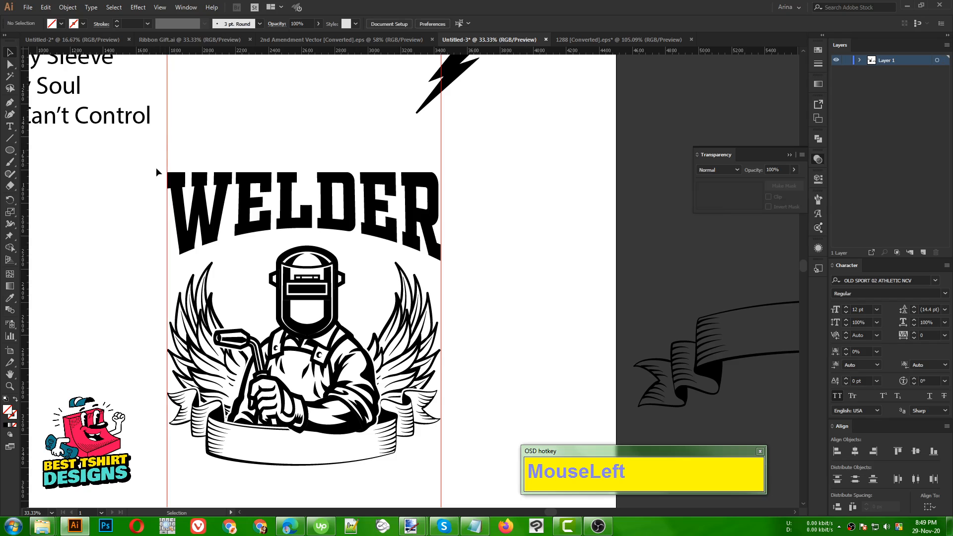
right_click(166, 149)
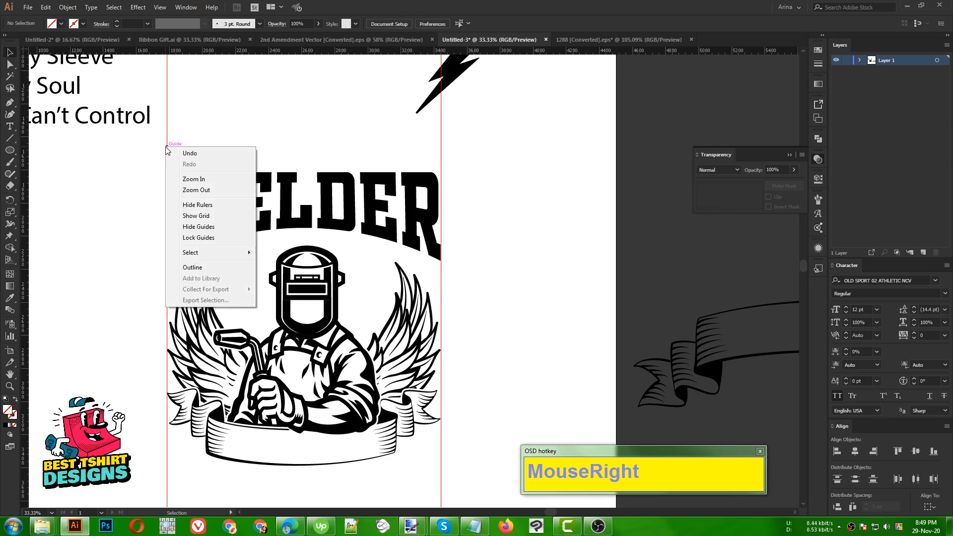
left_click(198, 237)
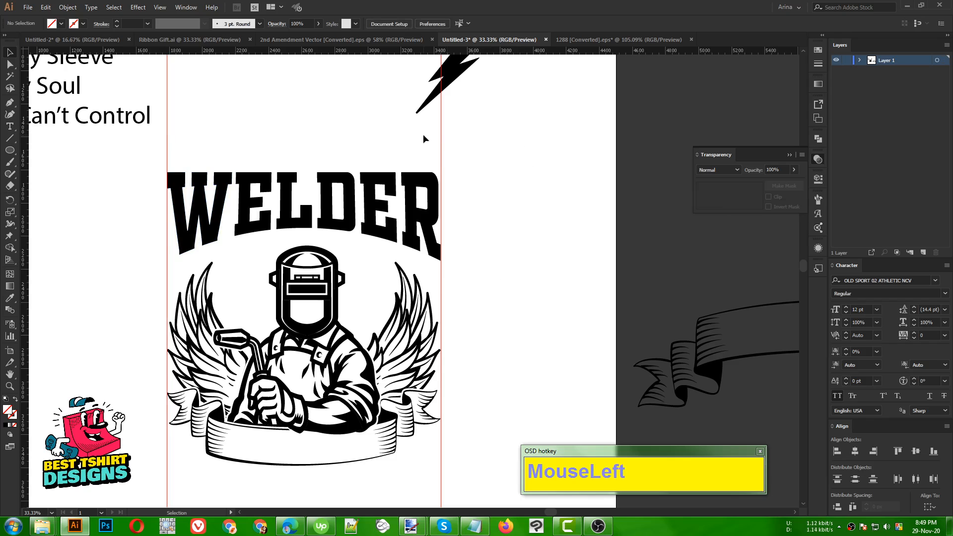
left_click_drag(522, 220, 522, 241)
- Isolate the lettering group and stretch the letters R and W downward to about 636 px high
left_click(329, 223)
double_click(328, 226)
left_click(332, 229)
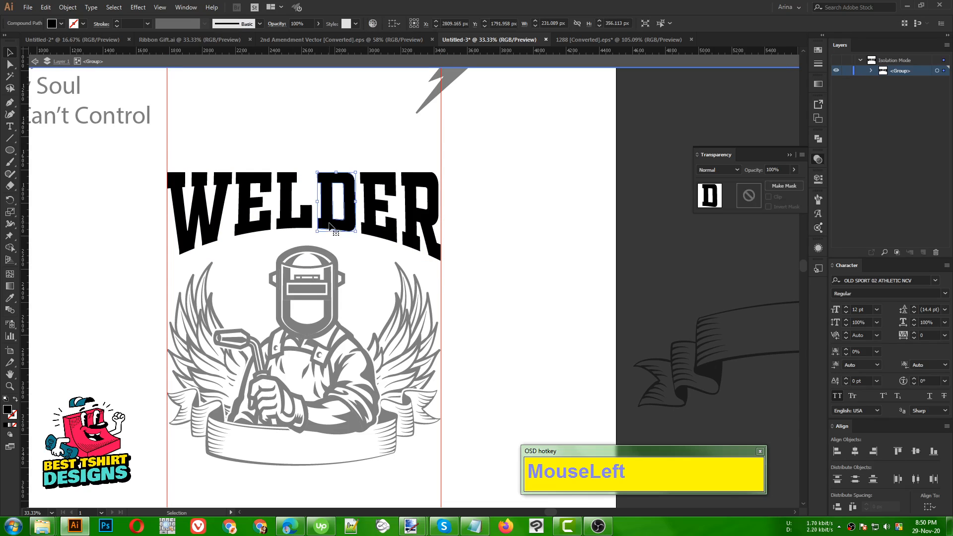
left_click(420, 241)
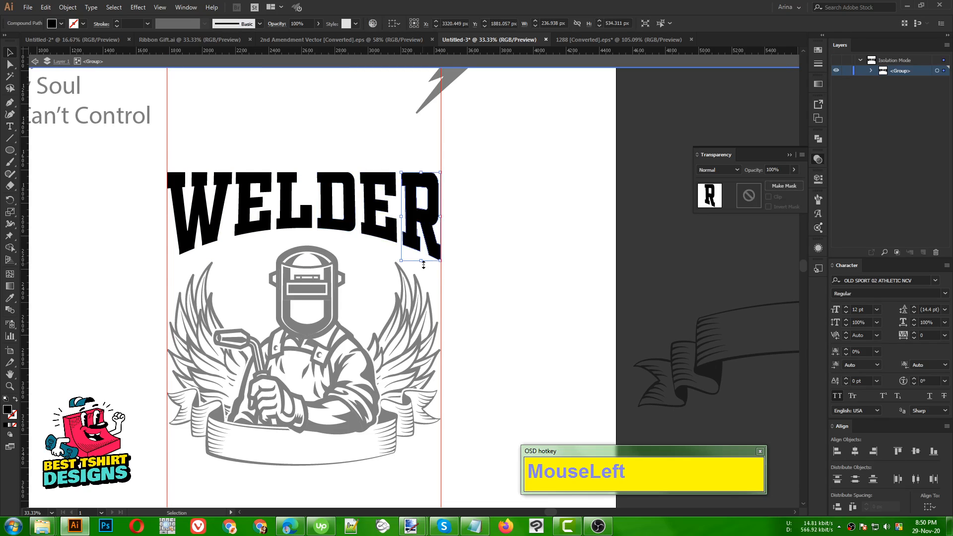
left_click_drag(423, 264, 423, 277)
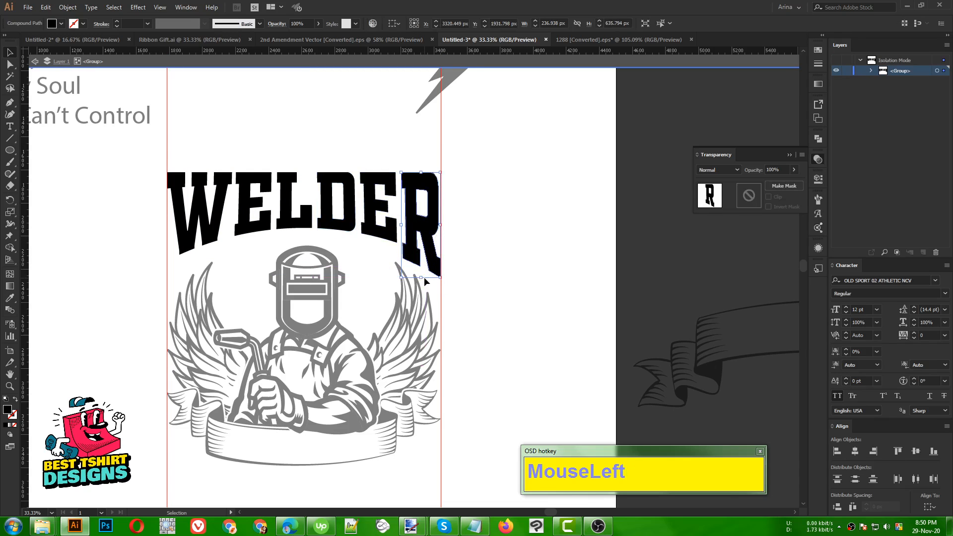
left_click(180, 251)
left_click_drag(200, 255, 199, 277)
left_click(343, 246)
- Check the lower ends of the W and R against a horizontal guide, and undo the guide
scroll(361, 243, "up", 1, "alt")
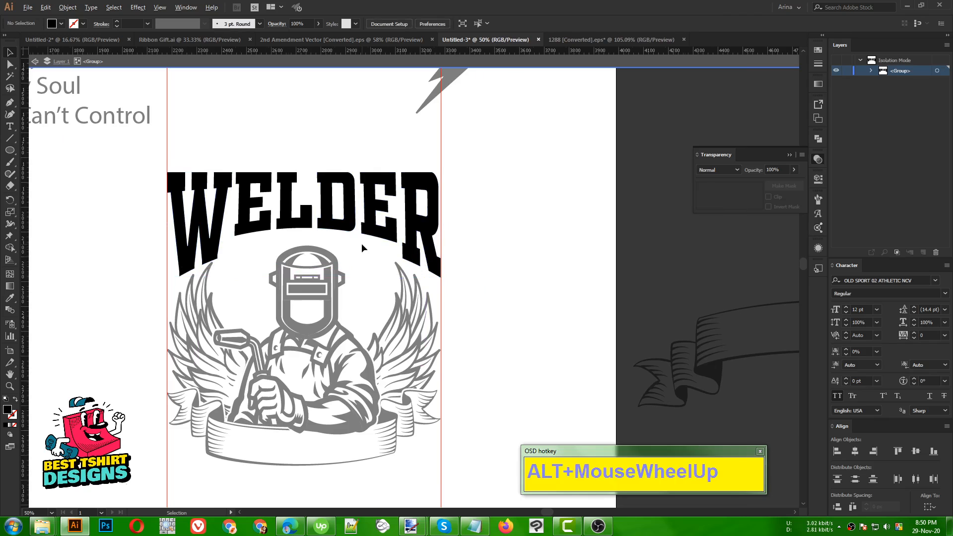
left_click_drag(382, 52, 422, 294)
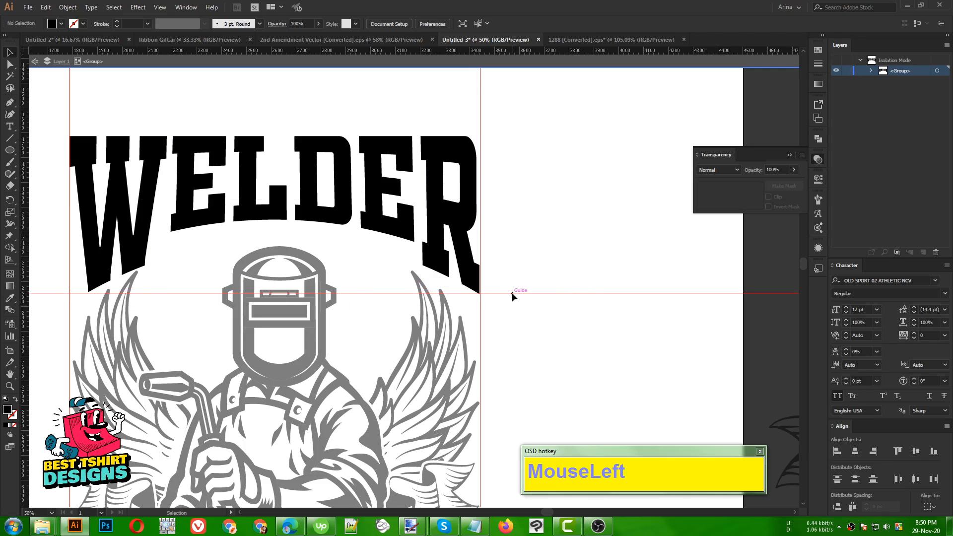
key("ctrl+z")
- Leave isolation mode for the lettering group and review the lettering with the whole design on the artboard
double_click(499, 267)
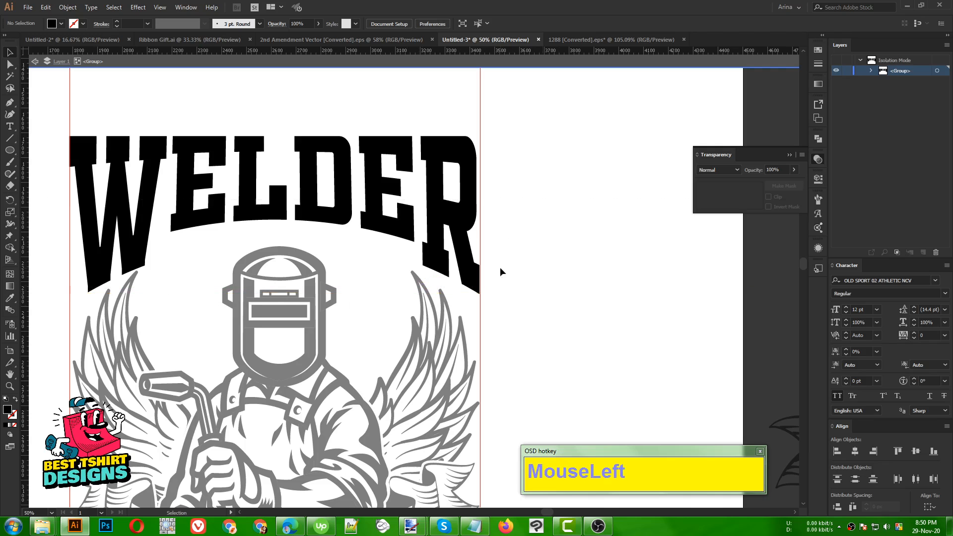
left_click(281, 200)
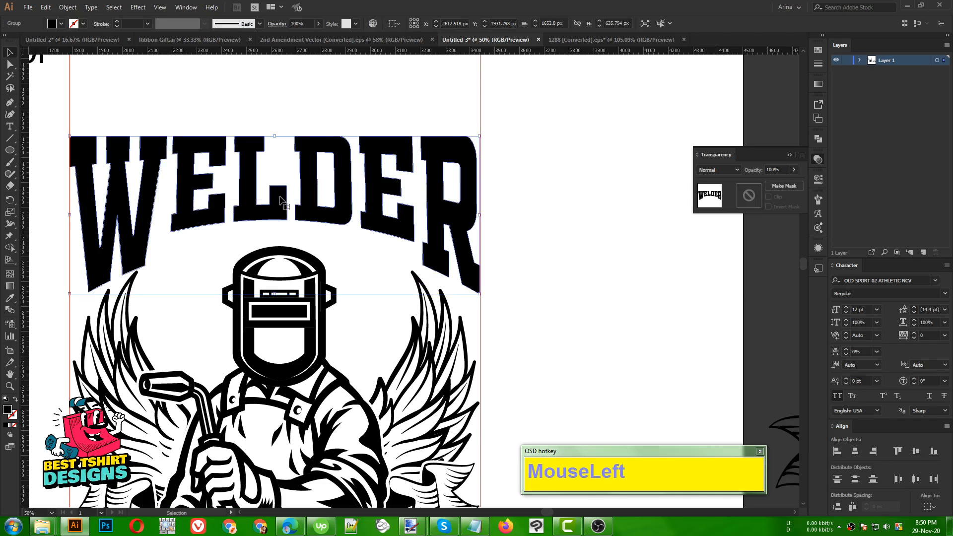
scroll(293, 192, "down", 1, "alt")
left_click(511, 249)
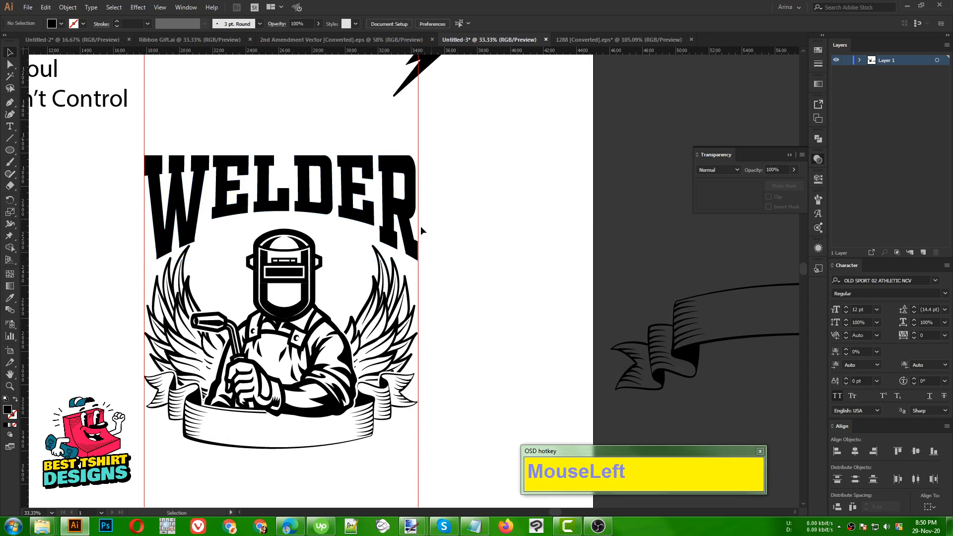
scroll(365, 199, "down", 1)
scroll(470, 222, "down", 1, "alt")
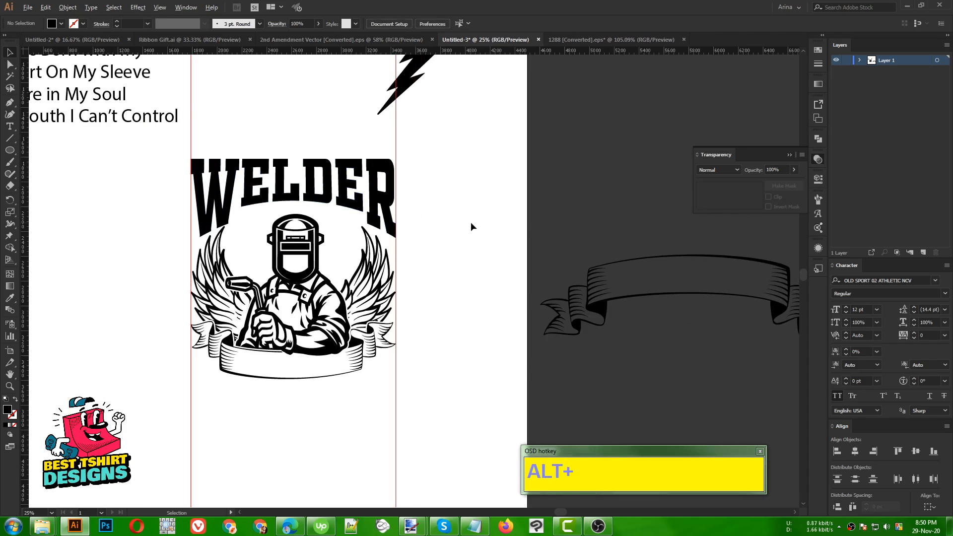
scroll(471, 222, "down", 1, "alt")
scroll(461, 221, "up", 2)
left_click(455, 239)
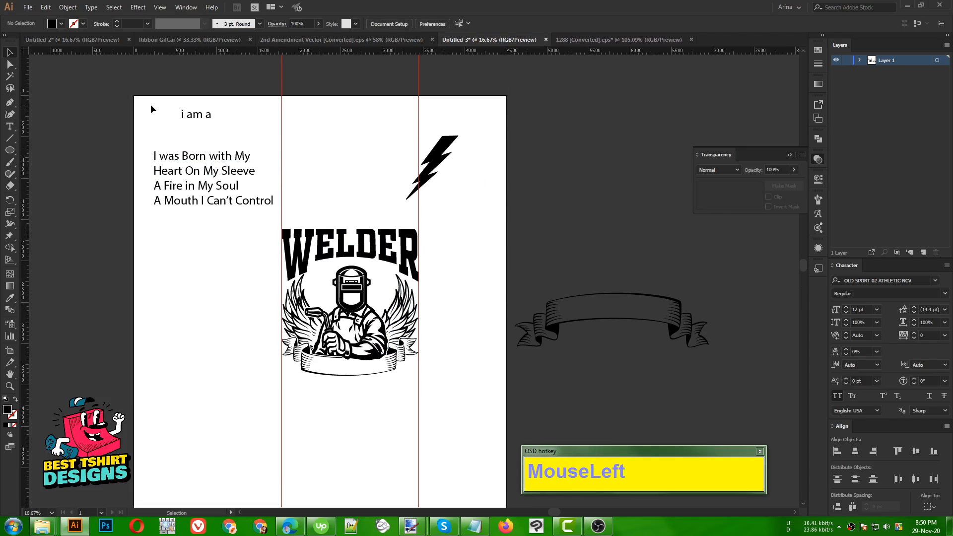
- Set the four-line quote in Geared Slab Regular with all caps and move it to the lower-left area of the artboard
left_click_drag(151, 104, 214, 257)
left_click(200, 257)
left_click_drag(241, 144, 174, 247)
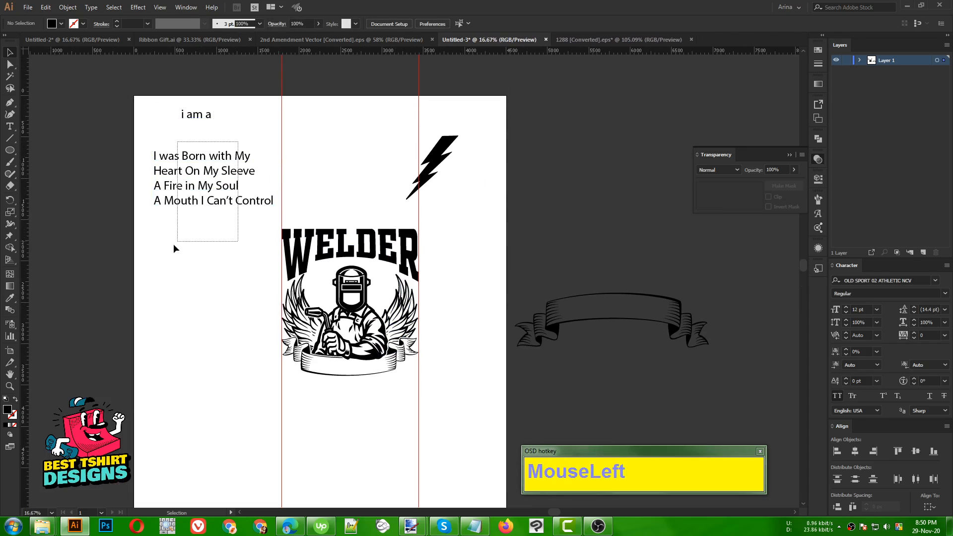
right_click(214, 186)
mouse_move(243, 229)
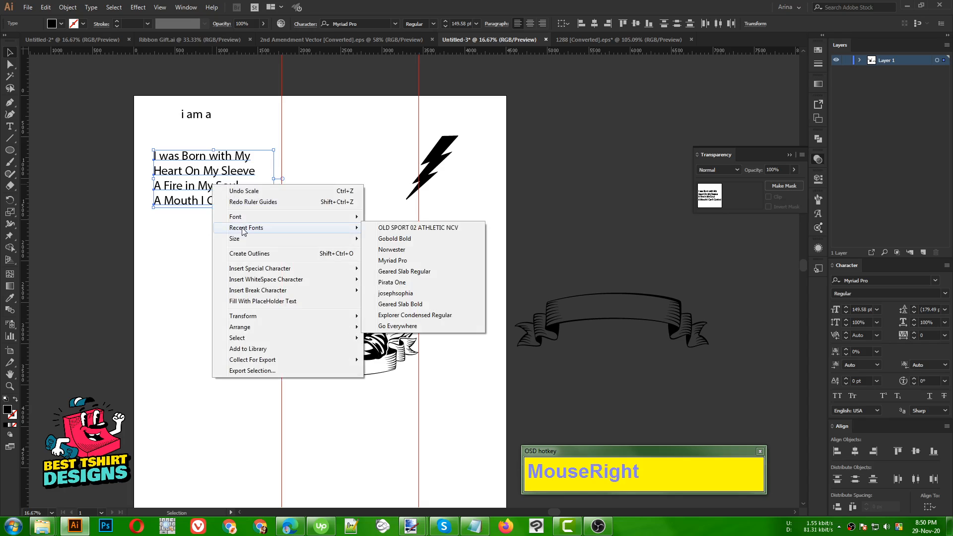
left_click(404, 272)
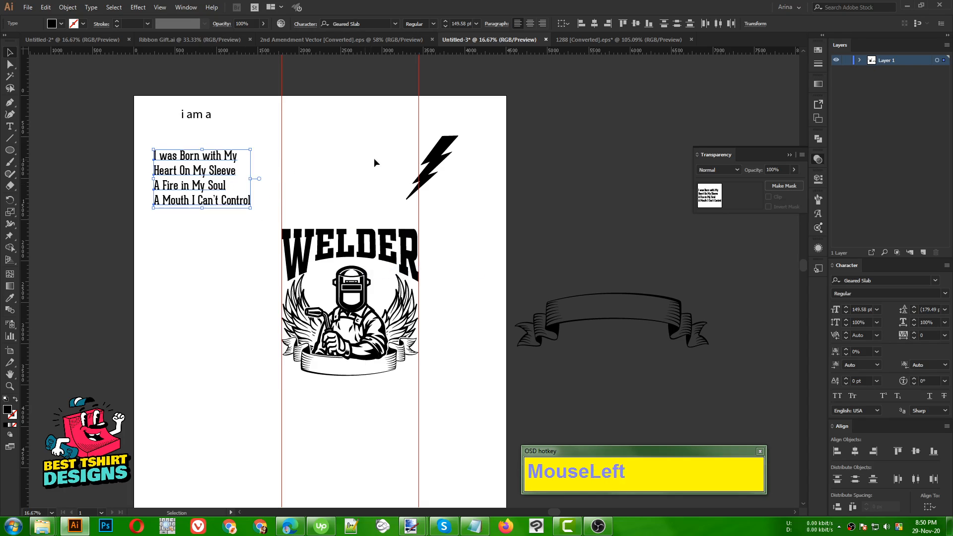
left_click(837, 396)
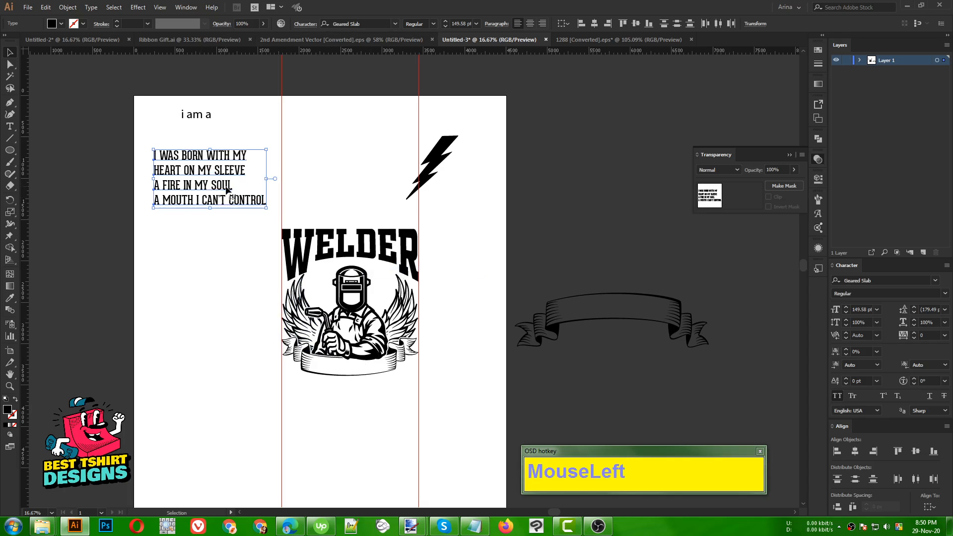
left_click_drag(227, 184, 224, 439)
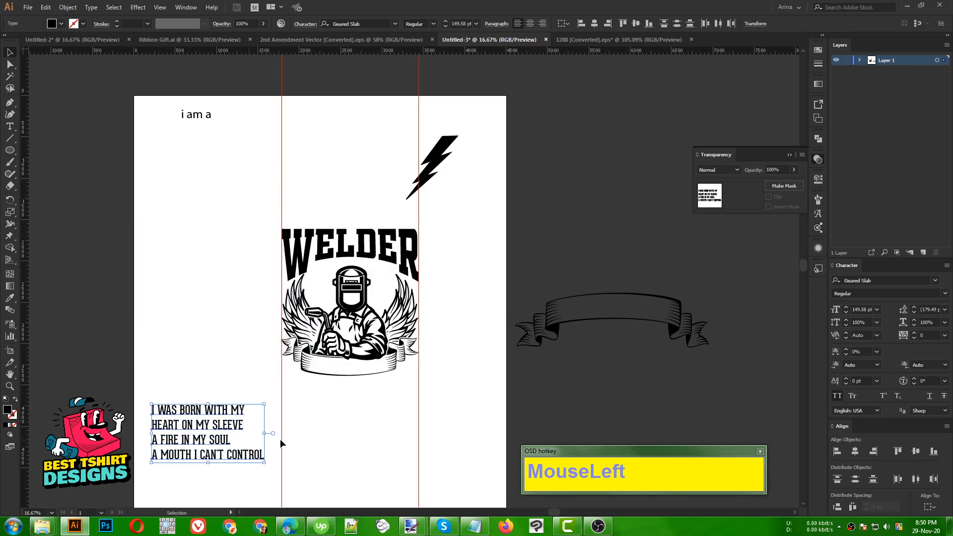
left_click(349, 435)
left_click(206, 411)
- Set the "i am a" text in Geared Slab Bold with all caps
left_click(232, 109)
left_click(203, 118)
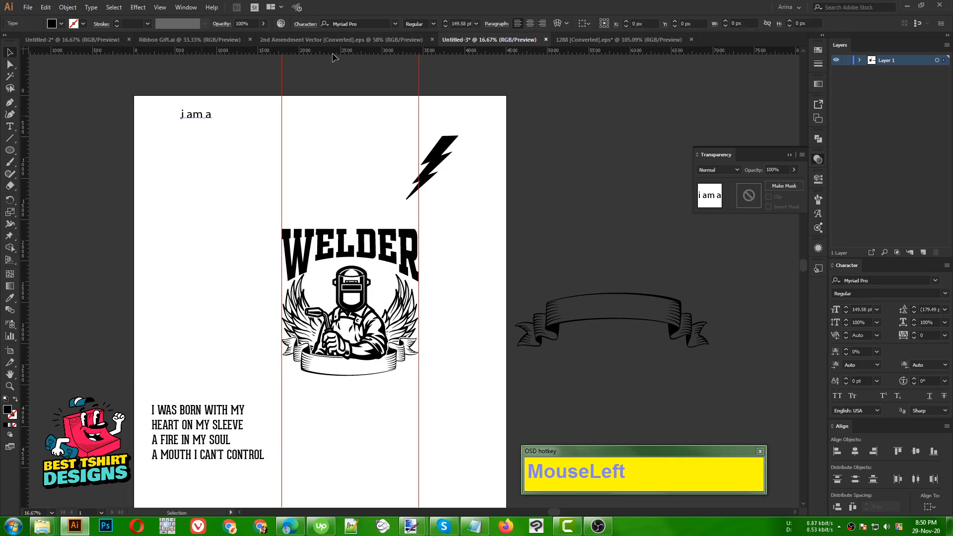
left_click(353, 23)
type("gea")
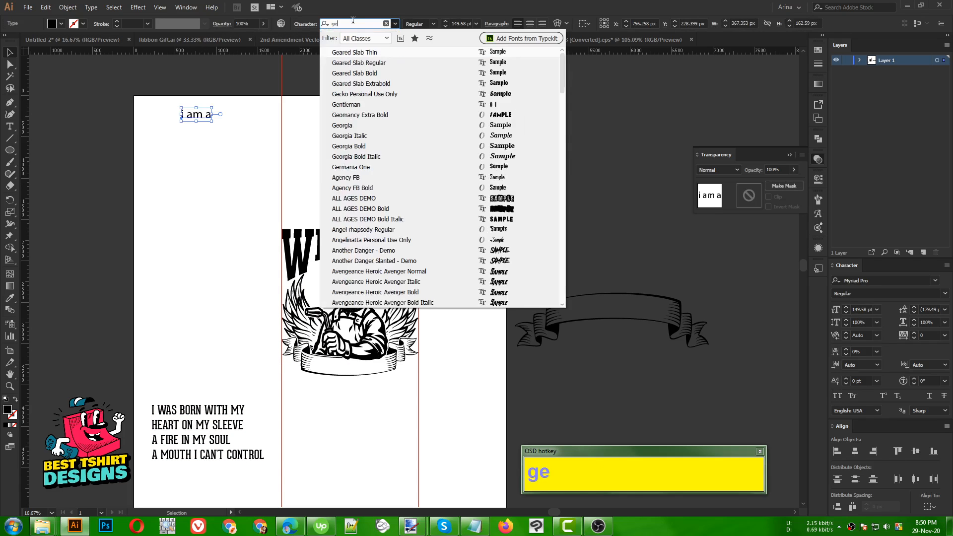
left_click(360, 73)
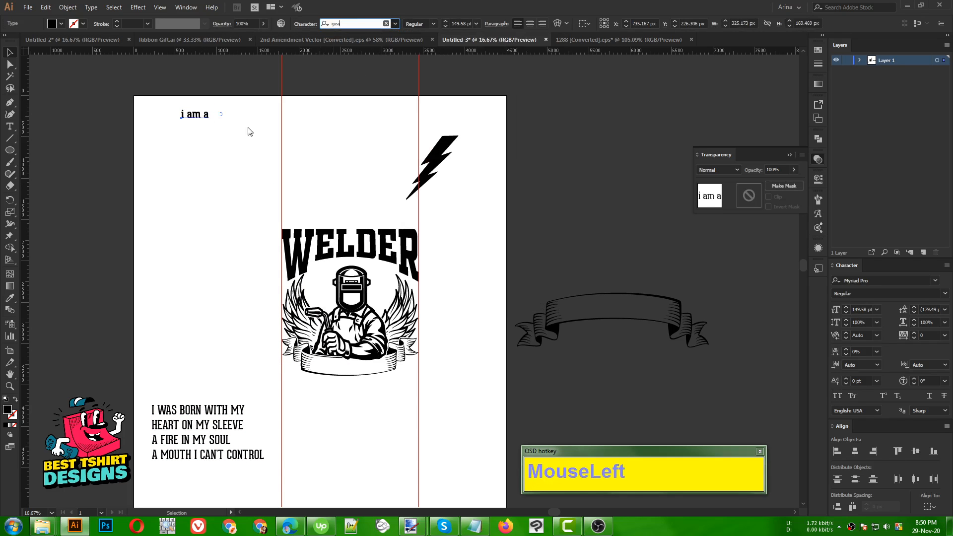
left_click(837, 396)
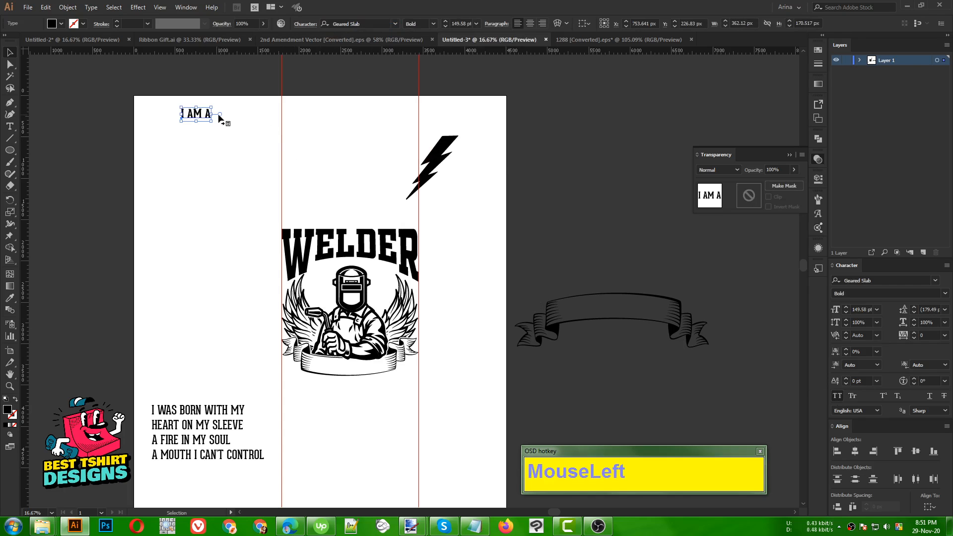
- Place "I AM A" centred above WELDER at about 325 pt, and raise both lines away from the welder's helmet
left_click_drag(219, 119, 360, 213, "shift")
scroll(359, 214, "up", 1)
left_click(373, 242, "shift")
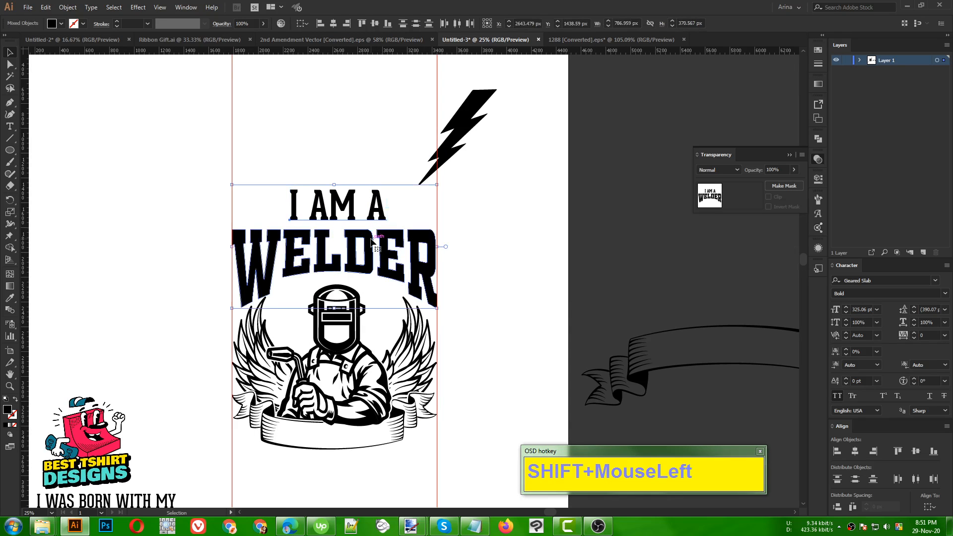
key("Up")
key("Up")
key("Up")
key("Up")
key("Up")
key("Up")
key("Up")
key("Up")
key("Up")
key("Up")
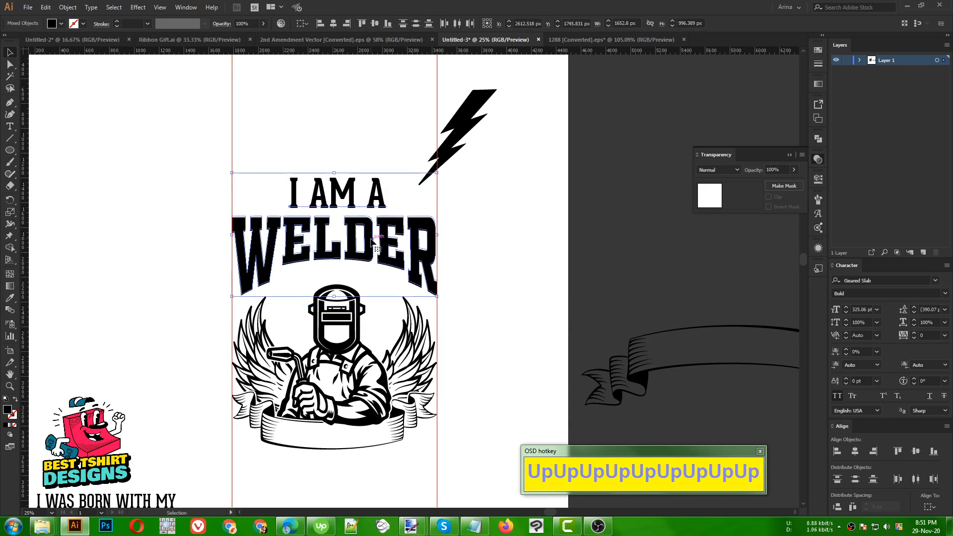
scroll(377, 233, "down", 1, "alt")
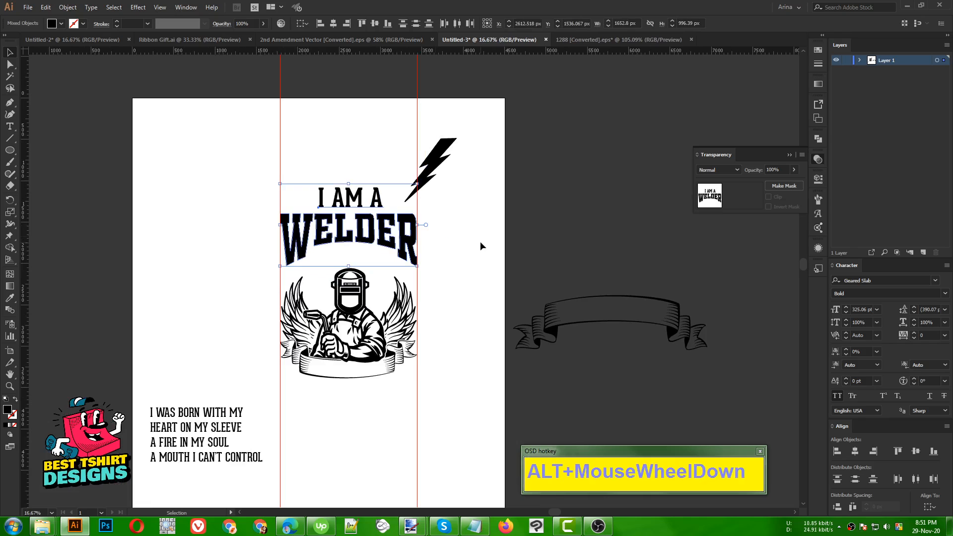
left_click(480, 241)
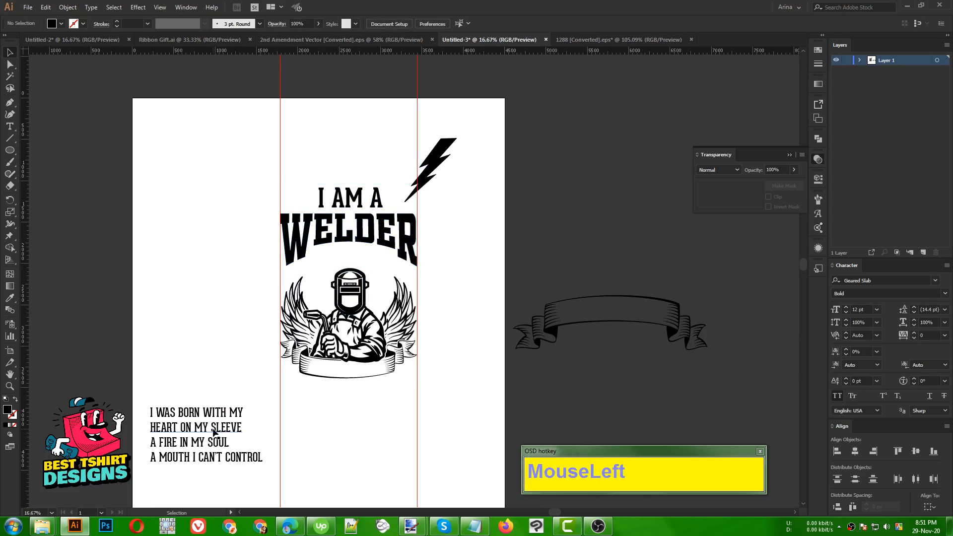
- Move "A FIRE IN MY SOUL" and "A MOUTH I CAN'T CONTROL" below the ribbon, and move "I WAS BORN WITH MY" up, apart from the other lines
left_click_drag(205, 372, 187, 482)
left_click(266, 421)
left_click(209, 444)
left_click(215, 459, "shift")
left_click_drag(228, 460, 373, 422)
left_click_drag(220, 419, 207, 344)
left_click(240, 383)
scroll(403, 252, "up", 1, "alt")
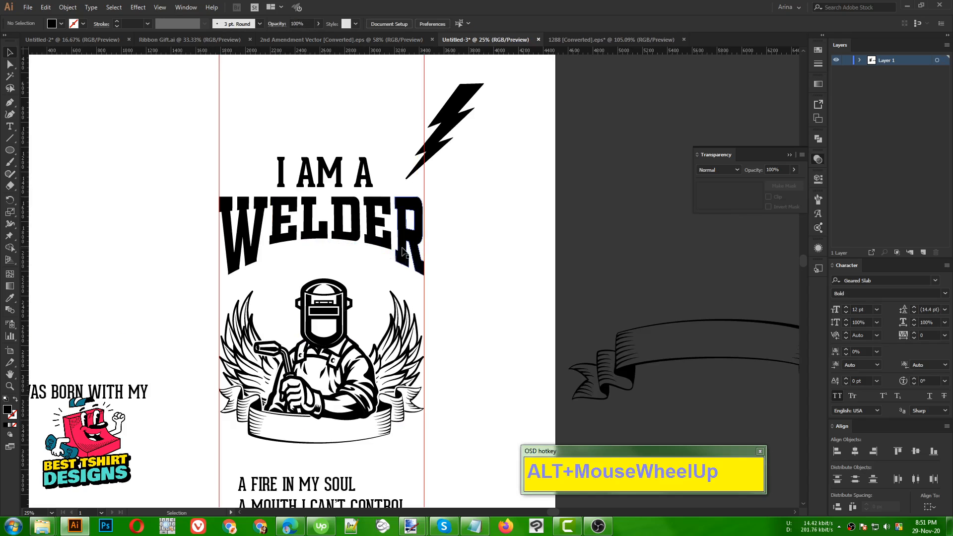
- Fit "I WAS BORN WITH MY" beneath WELDER between the letters W and R at about 123 pt
left_click_drag(127, 393, 395, 255)
scroll(373, 260, "up", 1, "alt")
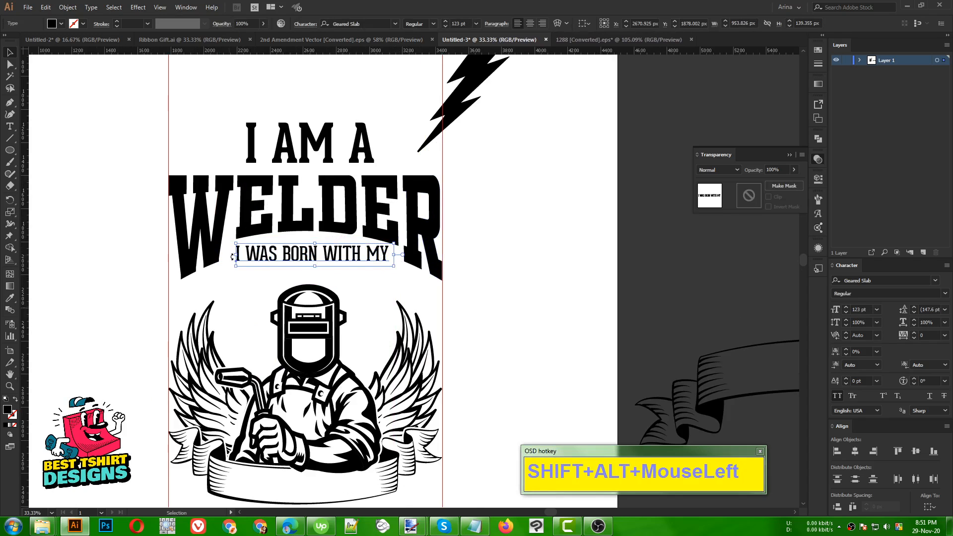
scroll(332, 259, "up", 1, "alt")
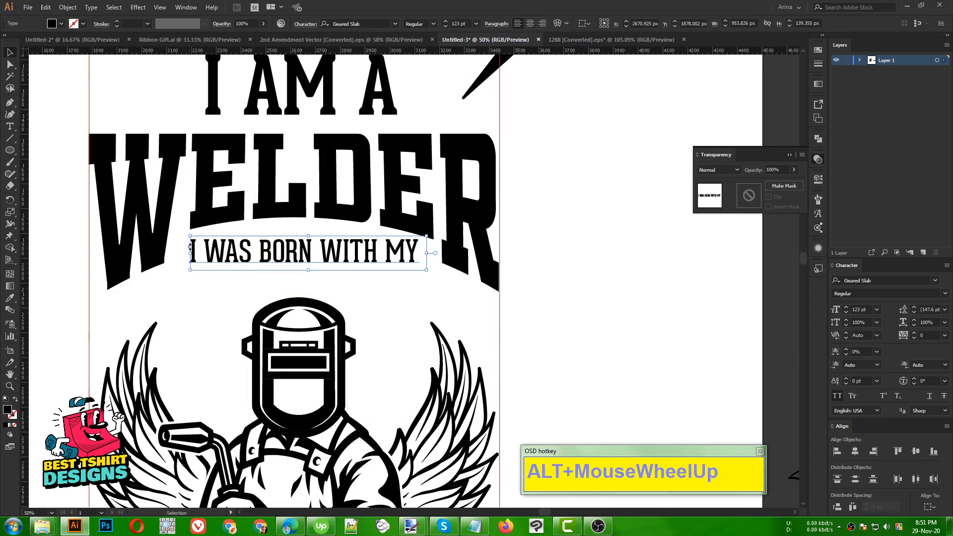
- Isolate the WELDER group, stretch the letter R downward to about 669 px high, and leave isolation mode
double_click(454, 263)
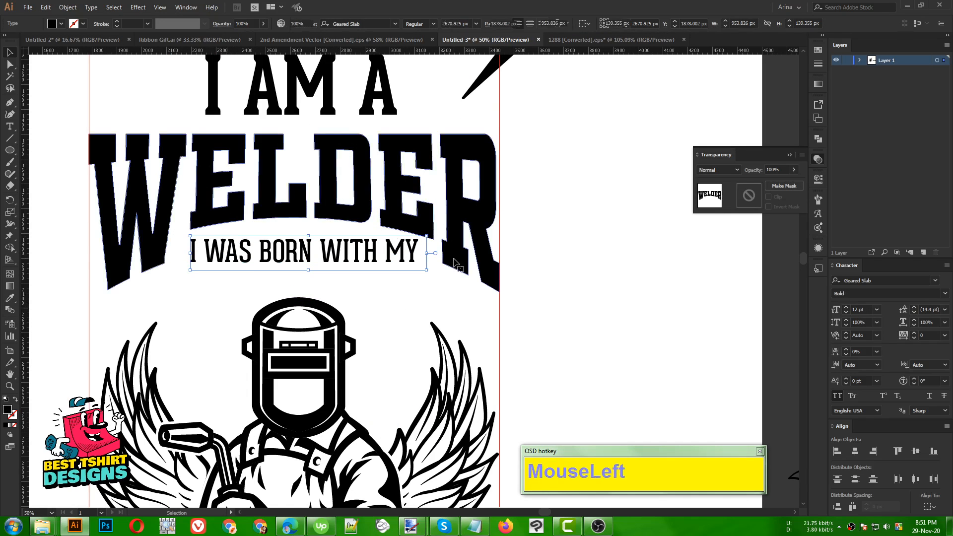
double_click(454, 262)
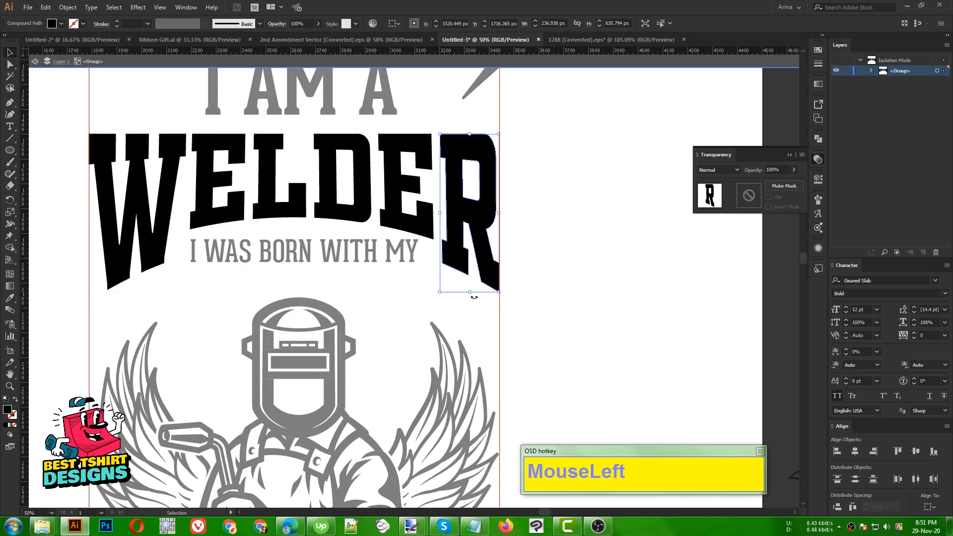
left_click_drag(470, 293, 493, 302)
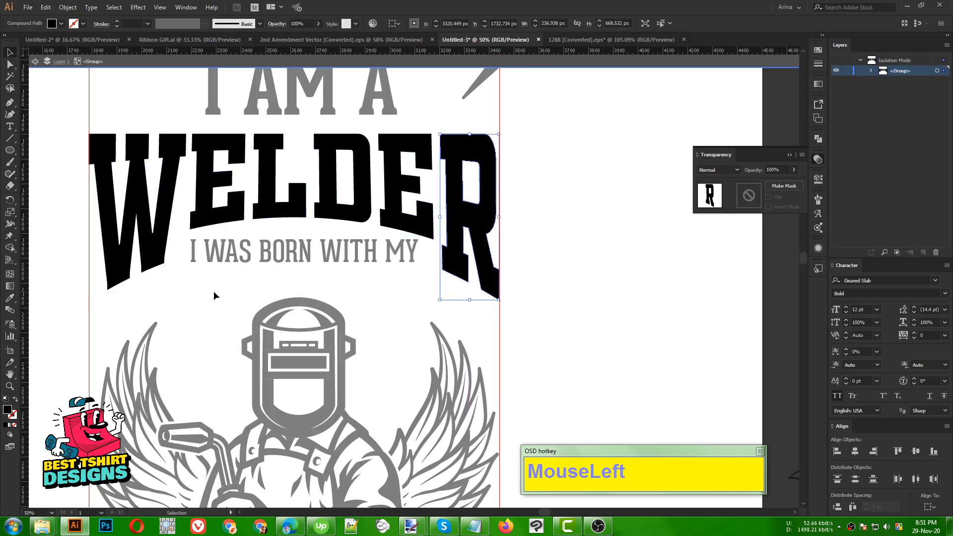
left_click(560, 291)
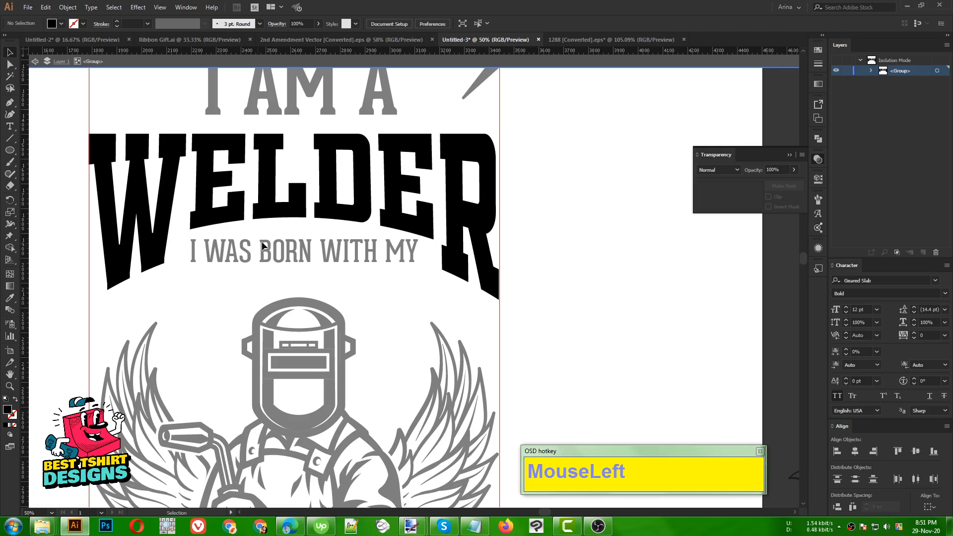
double_click(576, 250)
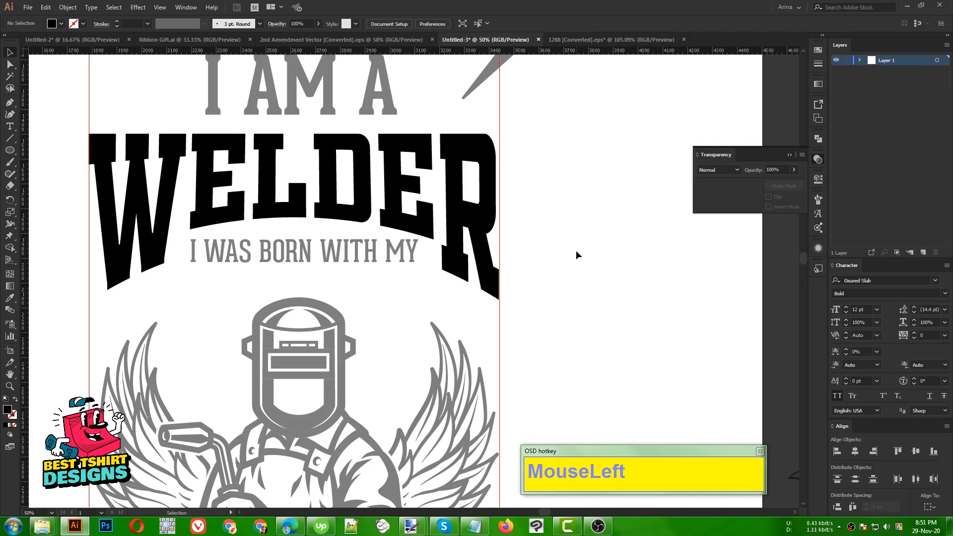
- Nudge "I WAS BORN WITH MY" slightly left and apply a horizontal Arch warp with a 20% bend
left_click(366, 255)
key("Left")
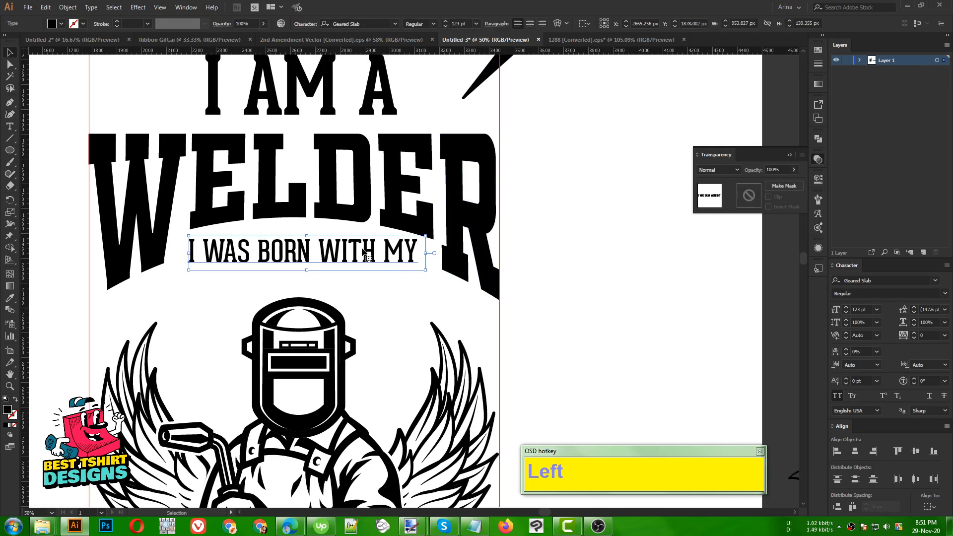
left_click(138, 7)
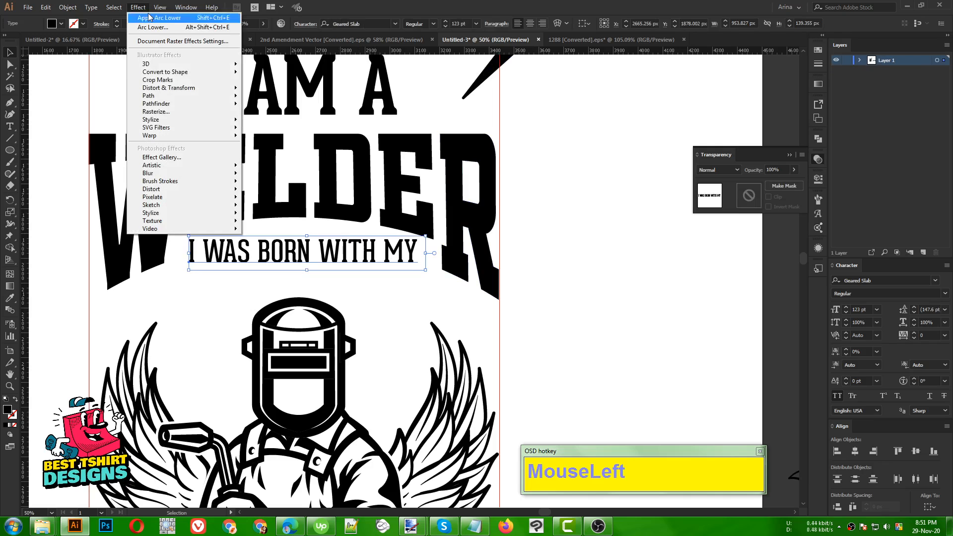
mouse_move(174, 135)
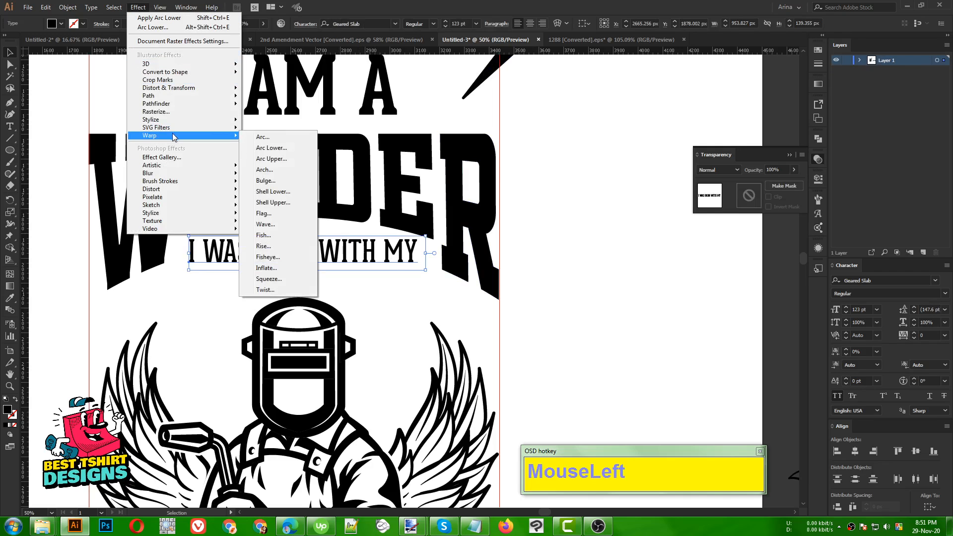
left_click(272, 172)
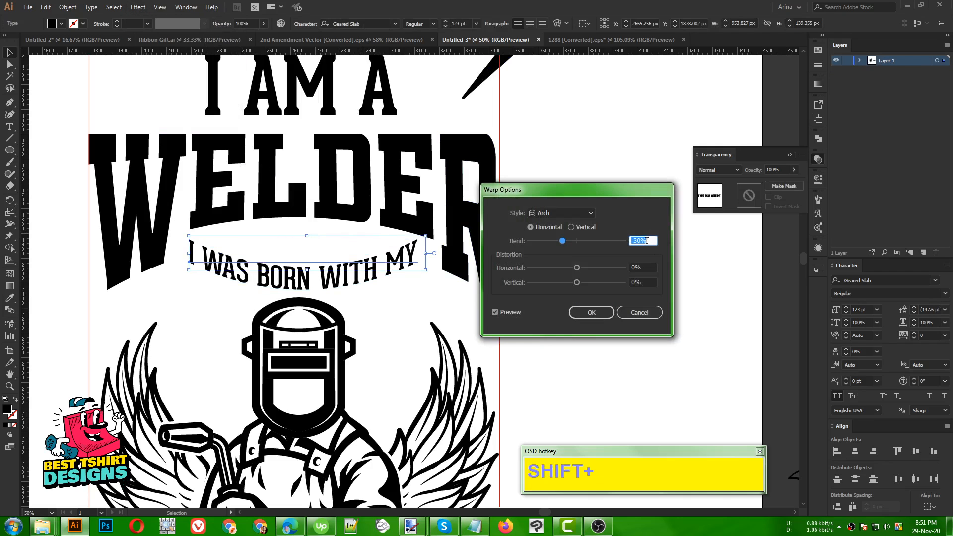
key("shift+Up")
key("shift+Up")
key("shift+Up")
key("shift+Up")
key("shift+Up")
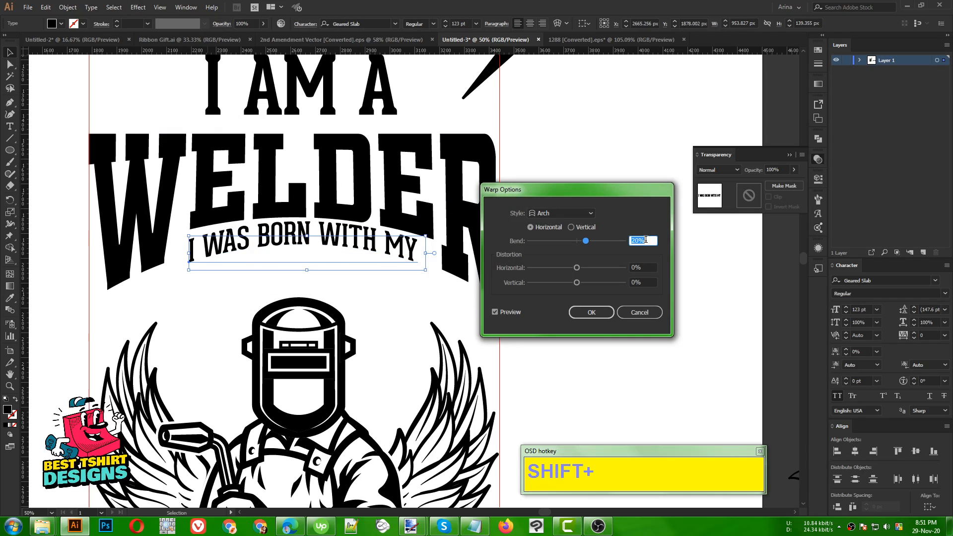
key("shift+Down")
key("shift+Up")
left_click(591, 312)
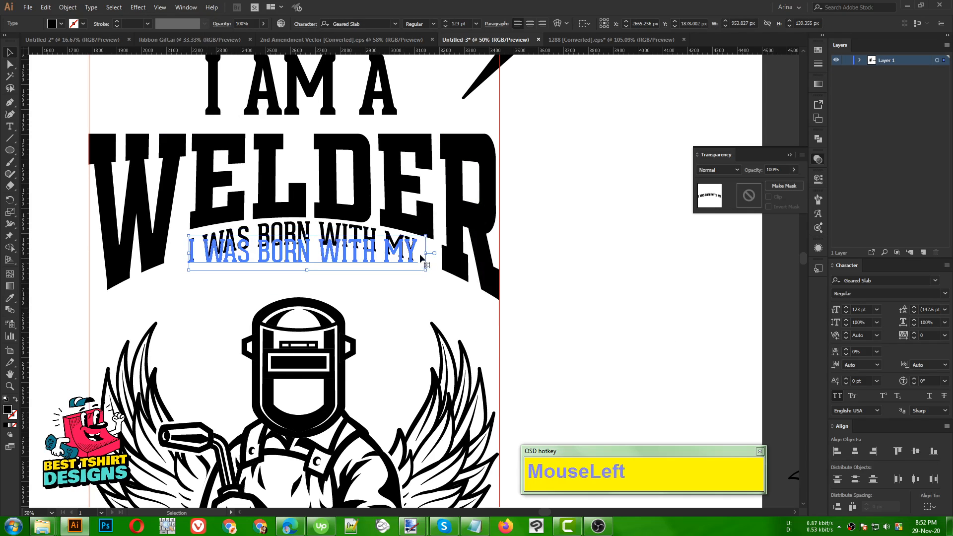
- Enlarge the arched quote line to about 134 pt and lower it to fit under WELDER's curve between W and R
left_click_drag(424, 253, 446, 253)
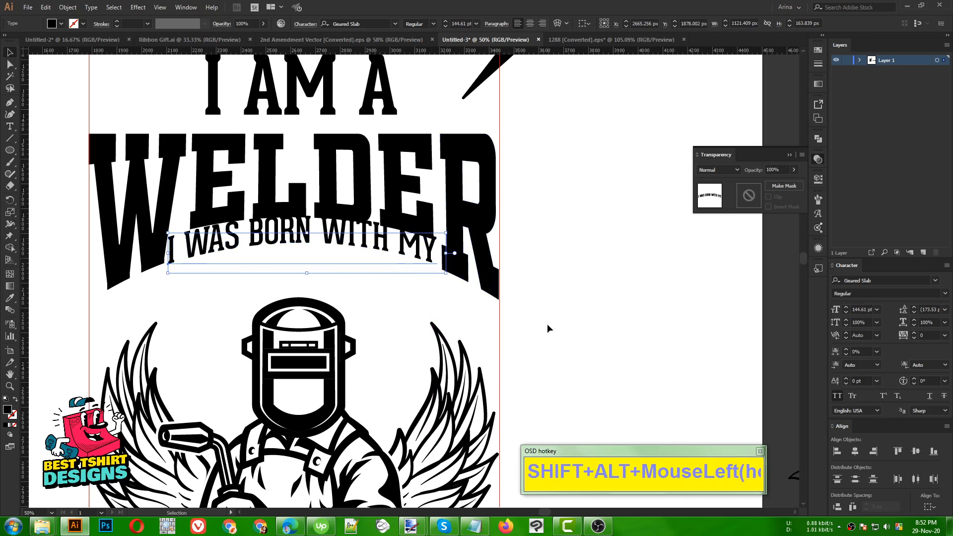
key("Down")
key("Down")
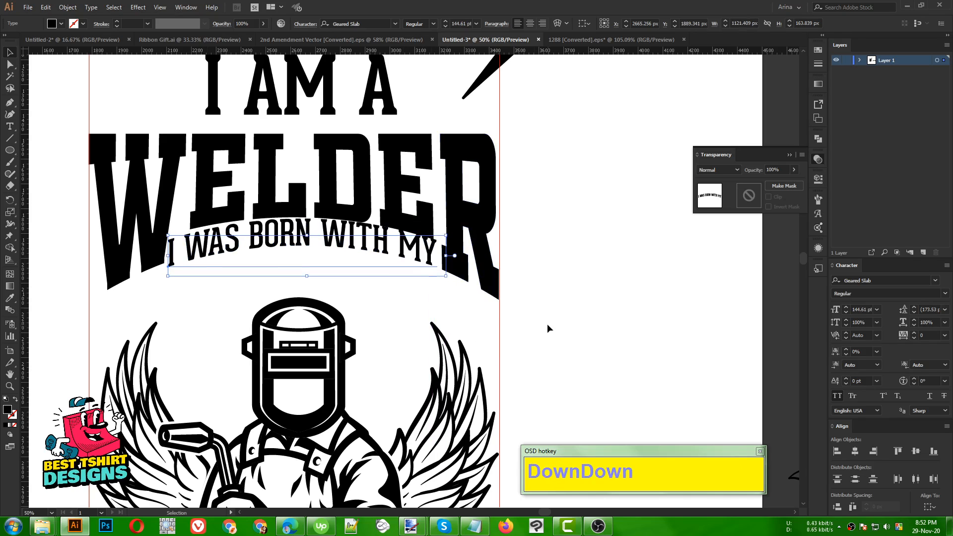
left_click_drag(446, 256, 440, 255)
key("Right")
key("Down")
key("Down")
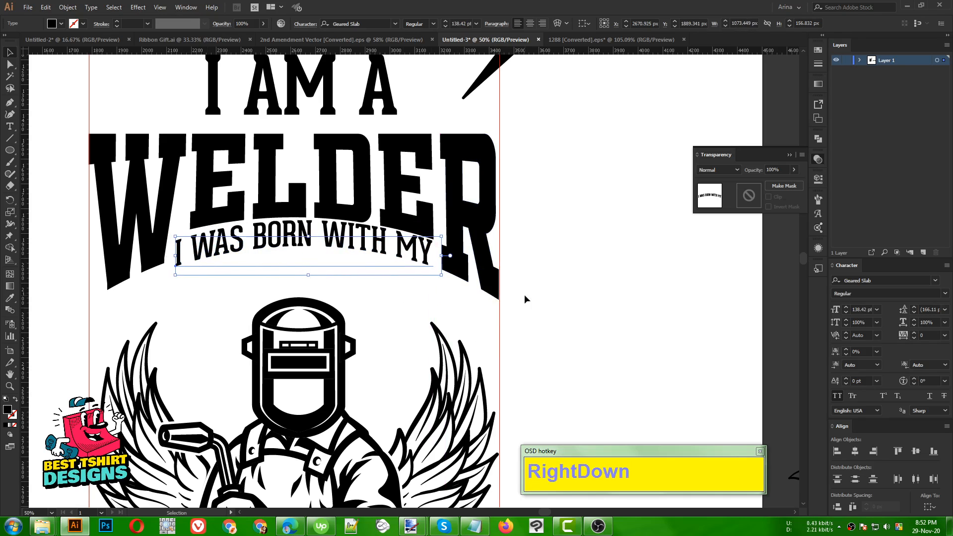
left_click_drag(441, 258, 433, 259)
- Delete the trailing space after "MY" in the arched quote line and return to the Selection tool
double_click(420, 262)
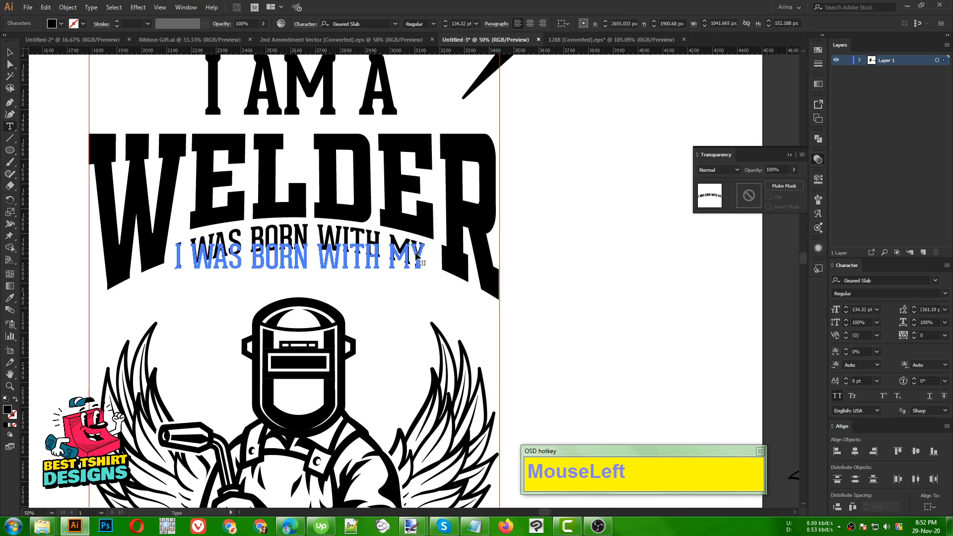
key("Right")
key("Right")
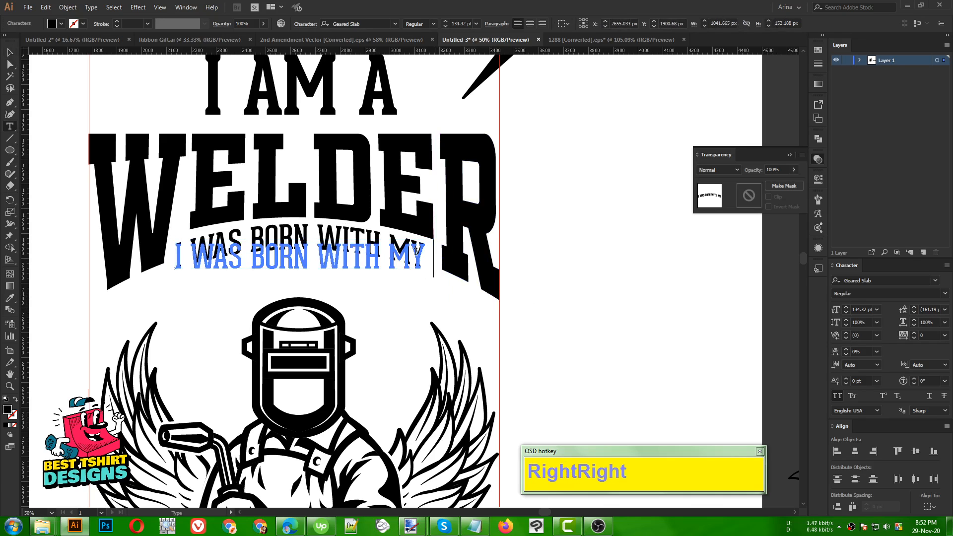
key("Right")
key("Left")
key("Right")
key("Left")
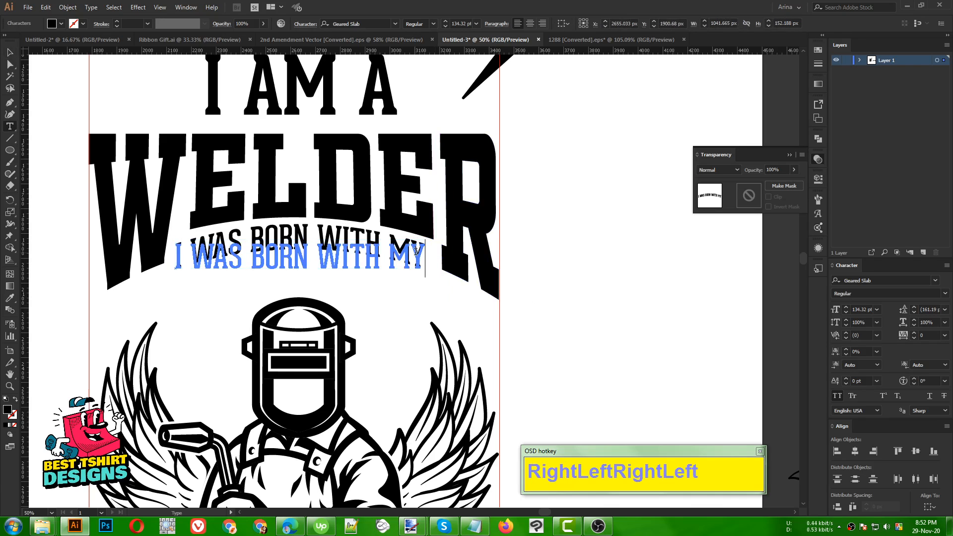
key("Delete")
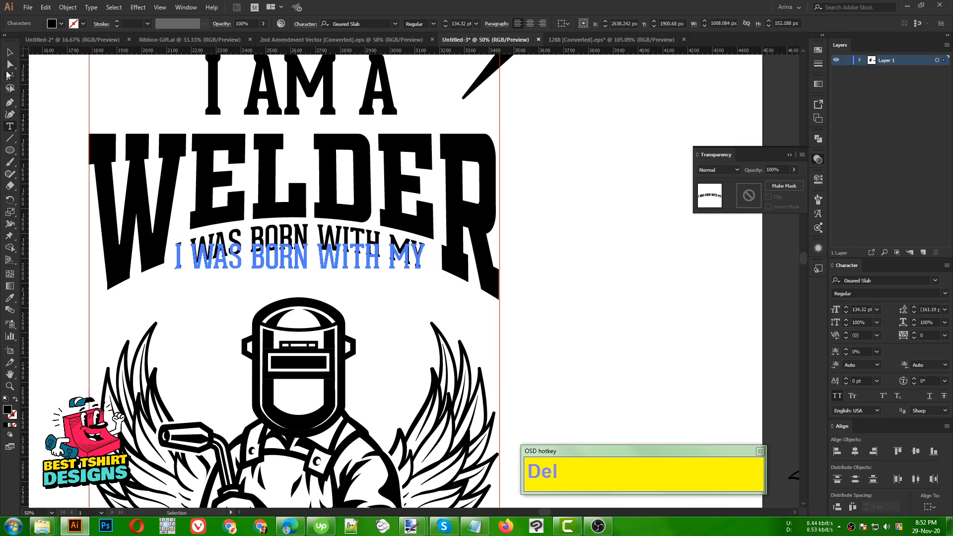
left_click(9, 52)
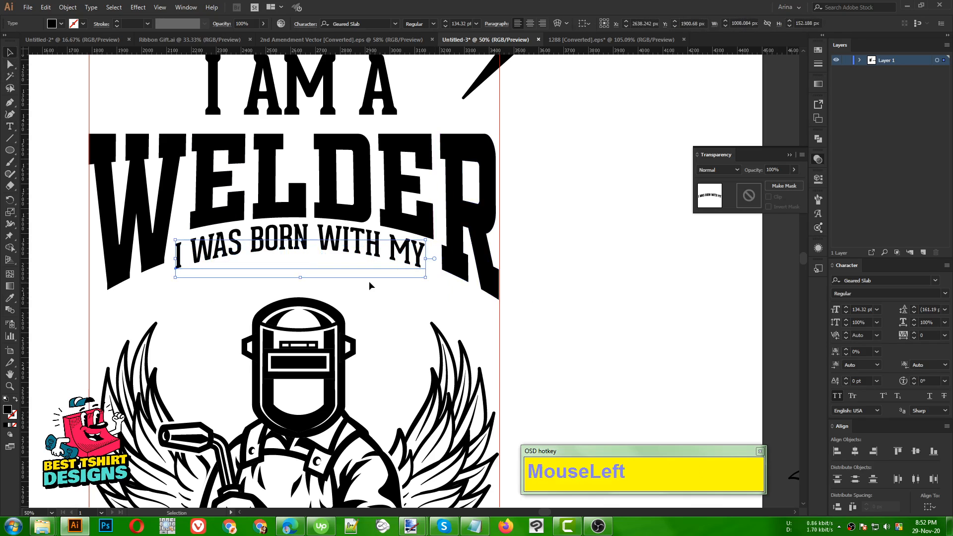
- Nudge the arched quote line slightly right and up, convert it to outlines and expand its appearance
key("Right")
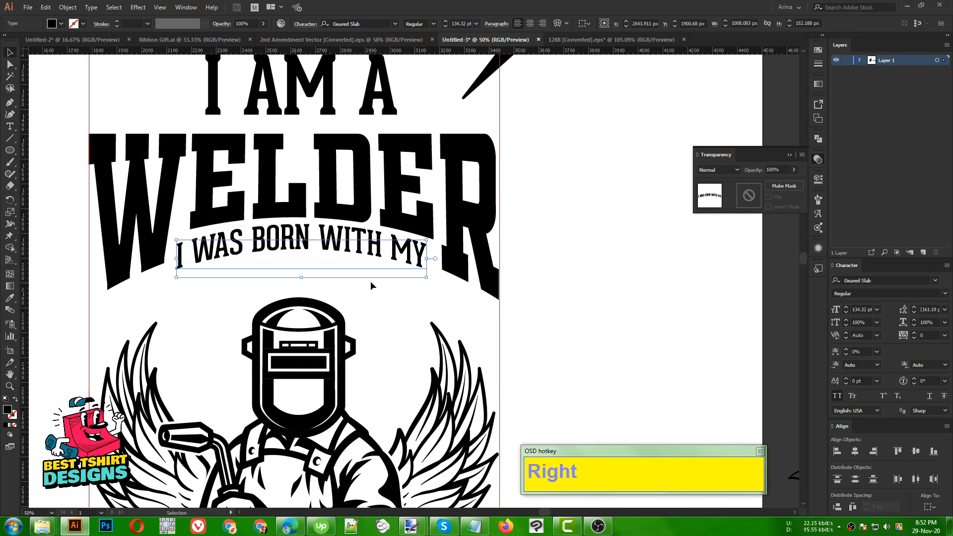
key("Up")
right_click(375, 243)
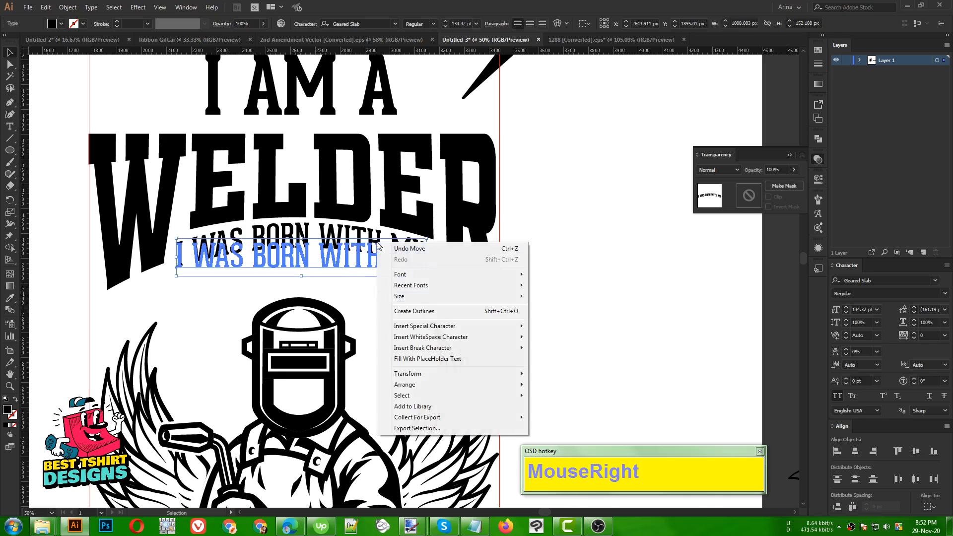
left_click(405, 312)
left_click(68, 7)
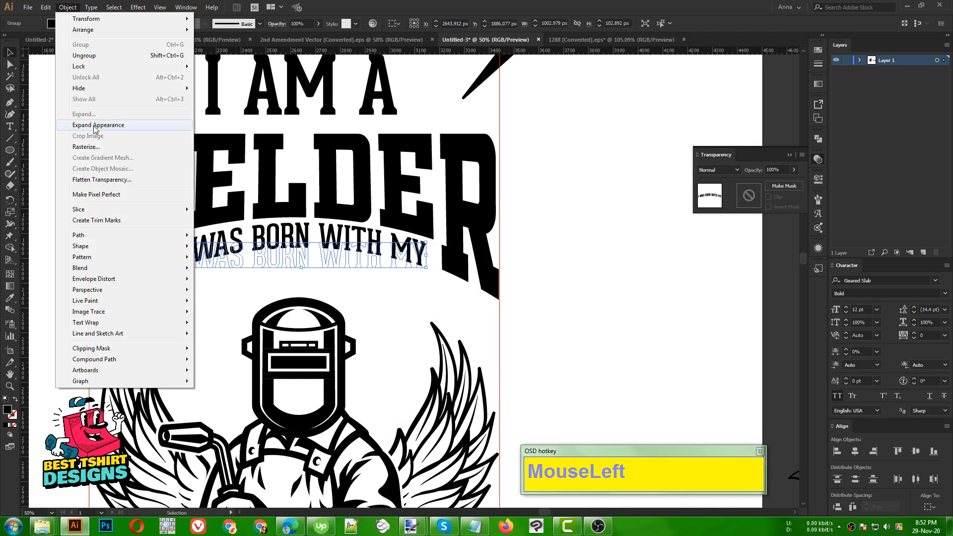
left_click(94, 126)
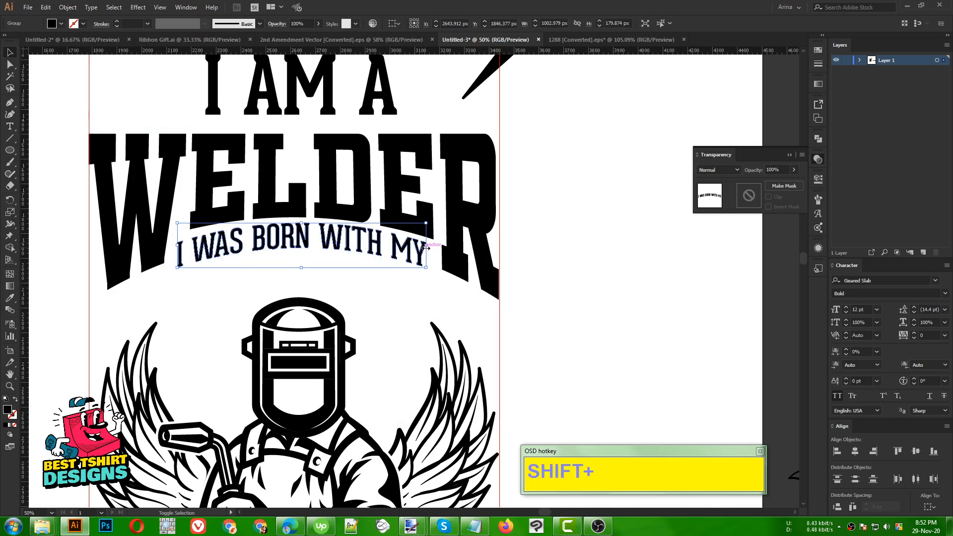
- Proportionally enlarge the expanded quote line to about 1033 px wide and nudge it slightly left
left_click_drag(424, 246, 433, 246)
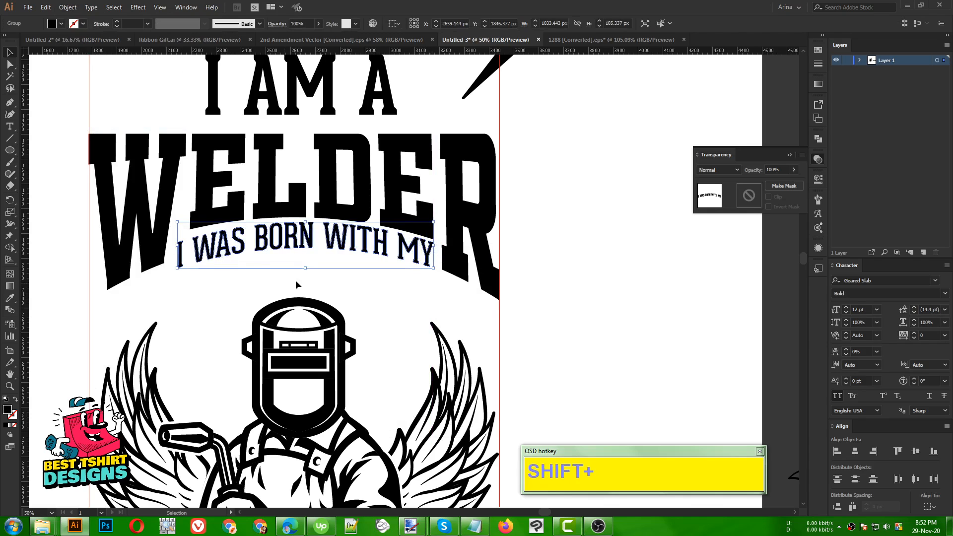
key("Left")
key("Down")
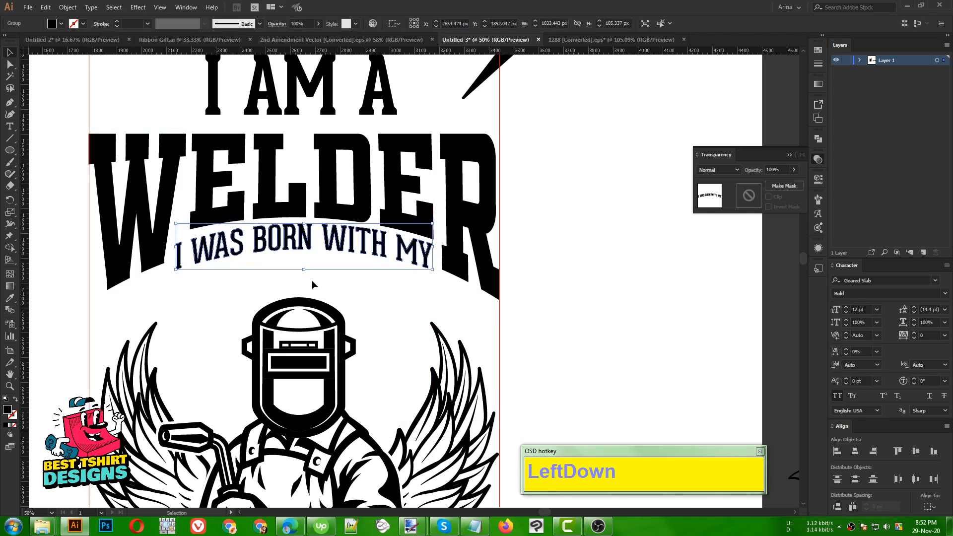
left_click_drag(440, 250, 439, 255)
key("ctrl+z")
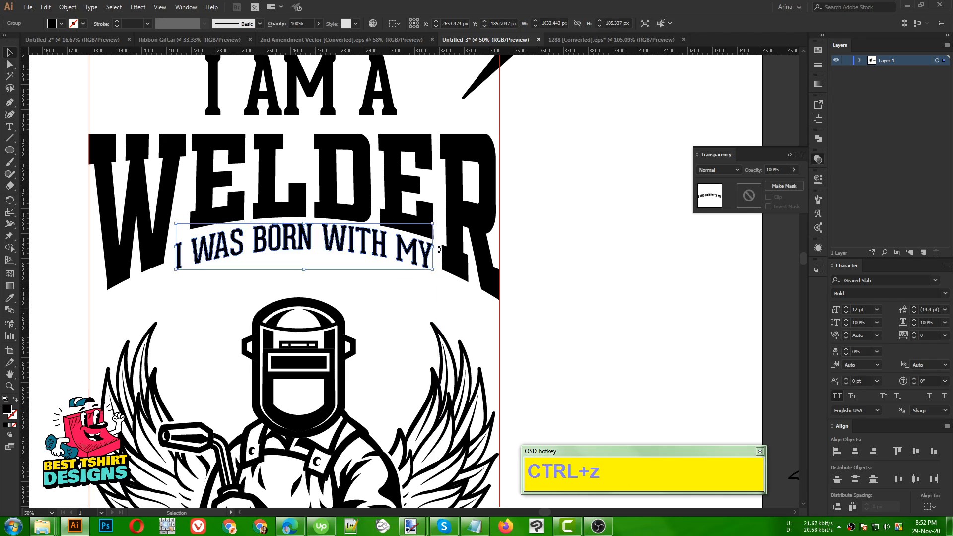
key("Down")
key("Down")
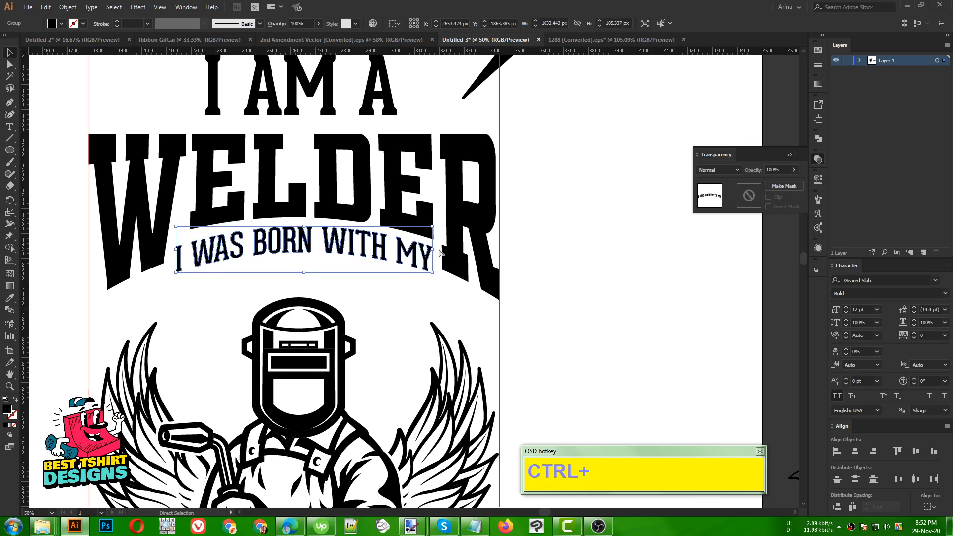
key("ctrl+z")
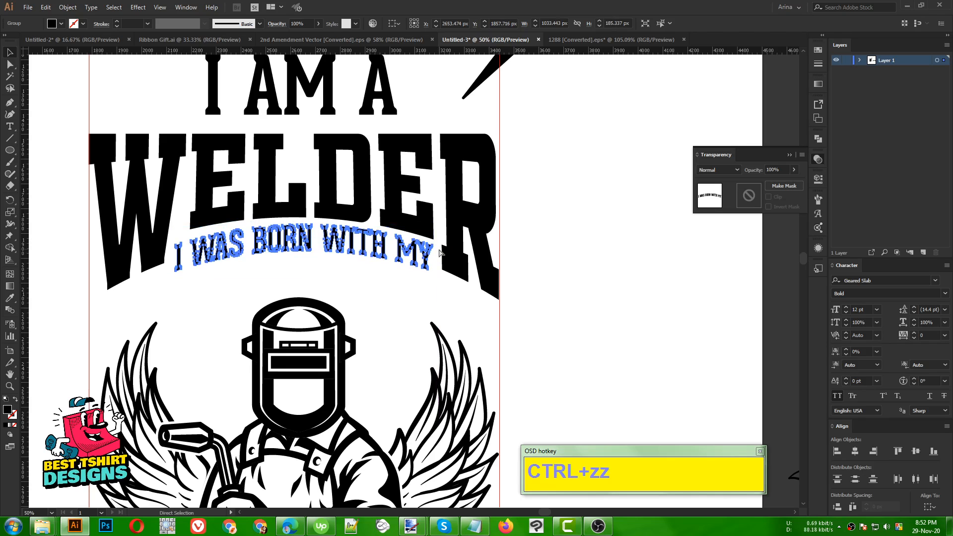
key("ctrl+z")
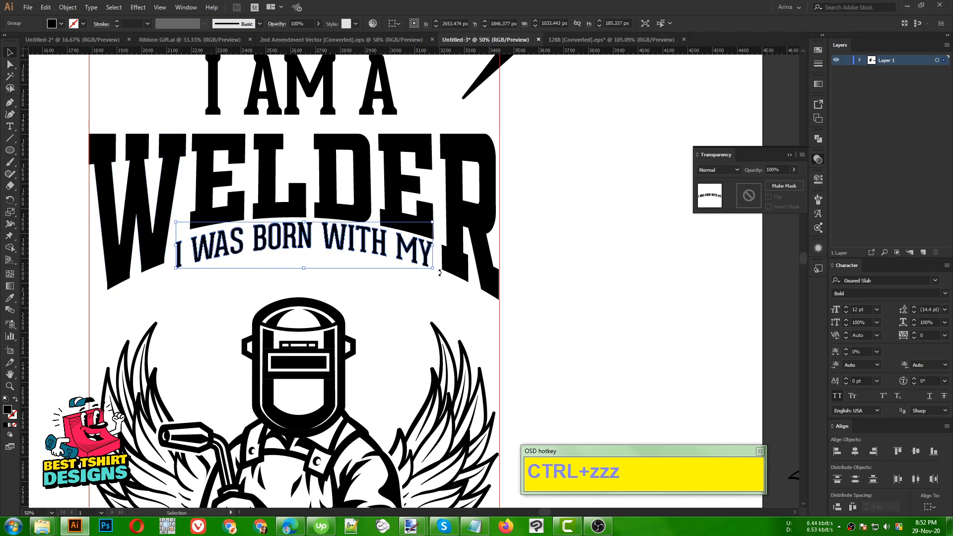
- Rotate the outlined quote line slightly clockwise to follow WELDER's lower curve and deselect it
left_click(437, 246)
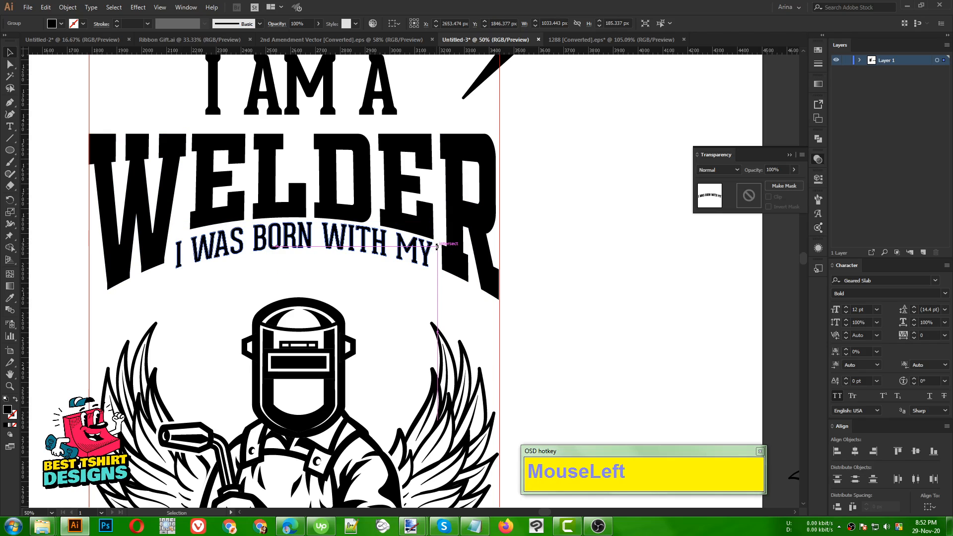
left_click_drag(436, 246, 441, 251)
scroll(443, 253, "down", 1, "alt")
left_click(532, 249)
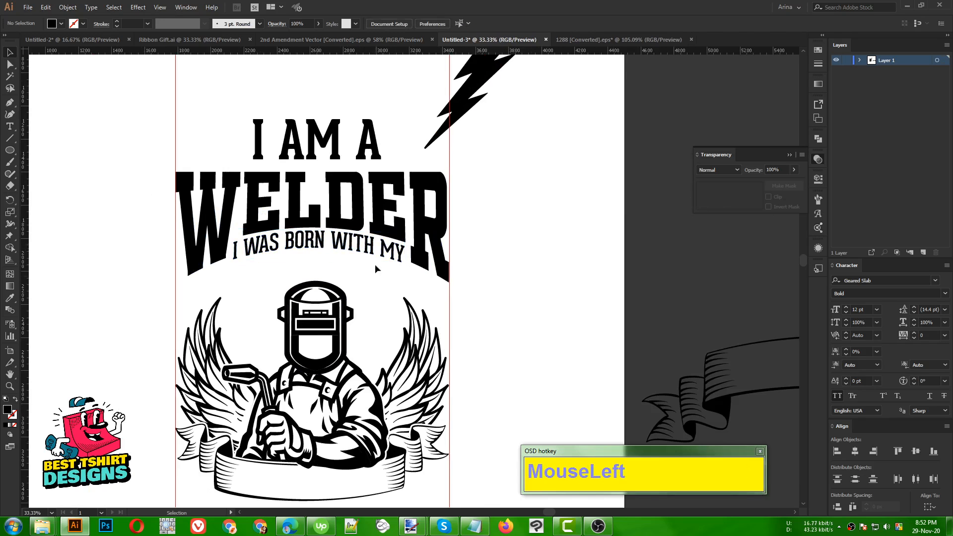
- Move the spare ribbon from beside the artboard to above the welder's helmet and scale it proportionally to about 1666 px wide
scroll(244, 259, "down", 1, "alt")
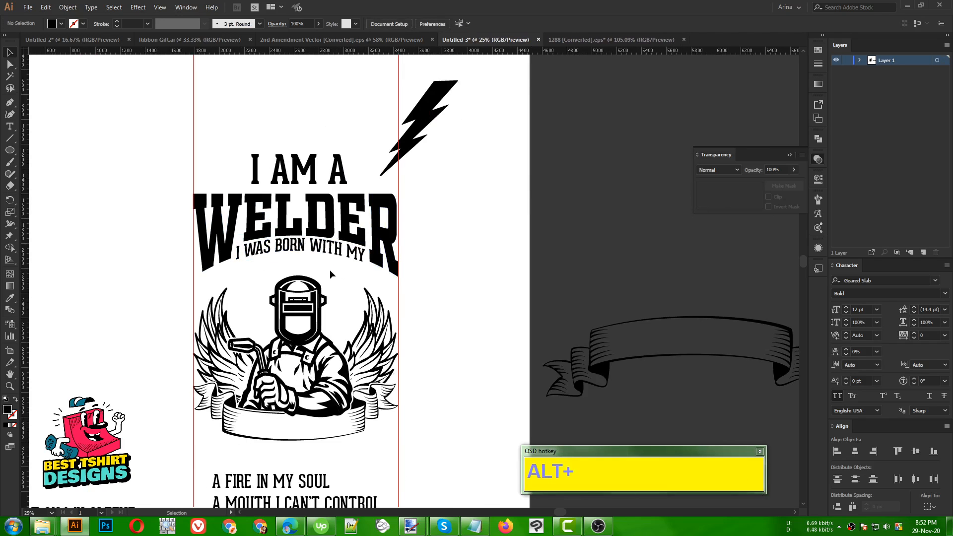
scroll(299, 271, "up", 2, "alt")
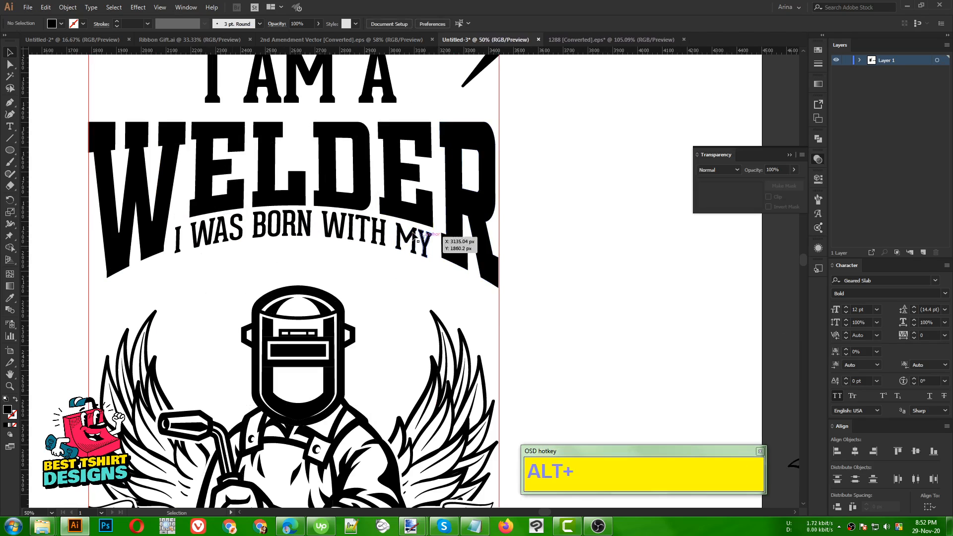
scroll(305, 258, "down", 1, "alt")
scroll(323, 243, "down", 1)
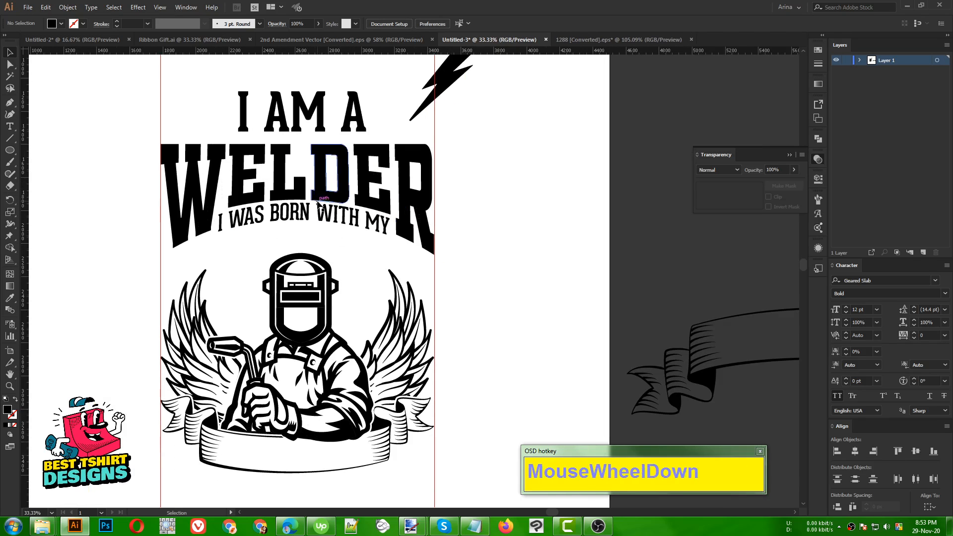
left_click(340, 230)
scroll(339, 231, "down", 1, "alt")
left_click(469, 251)
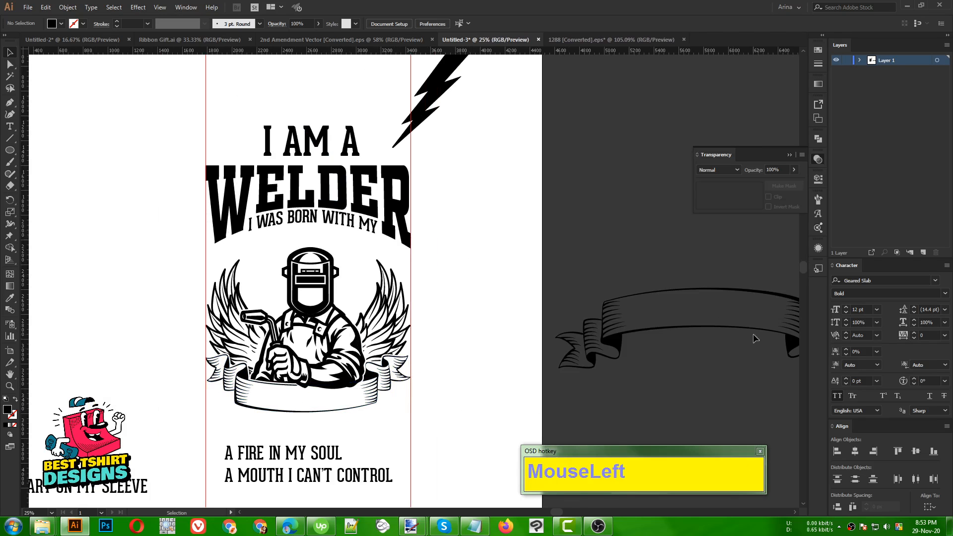
left_click_drag(742, 330, 341, 260)
left_click_drag(445, 262, 415, 264)
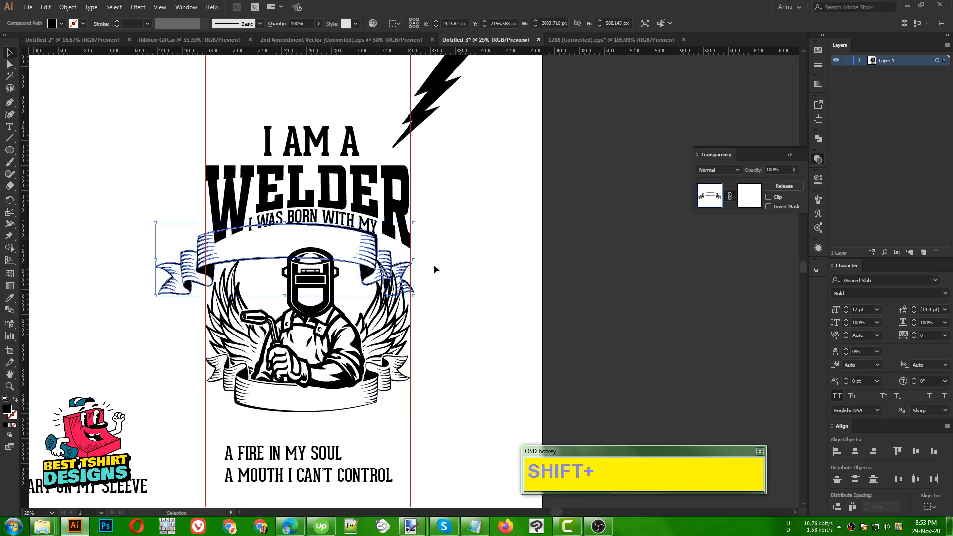
left_click_drag(155, 260, 207, 260)
- Nudge the upper ribbon up toward WELDER and left to center it between the vertical guides
key("shift+Up")
key("shift+Up")
key("shift+Up")
key("shift+Up")
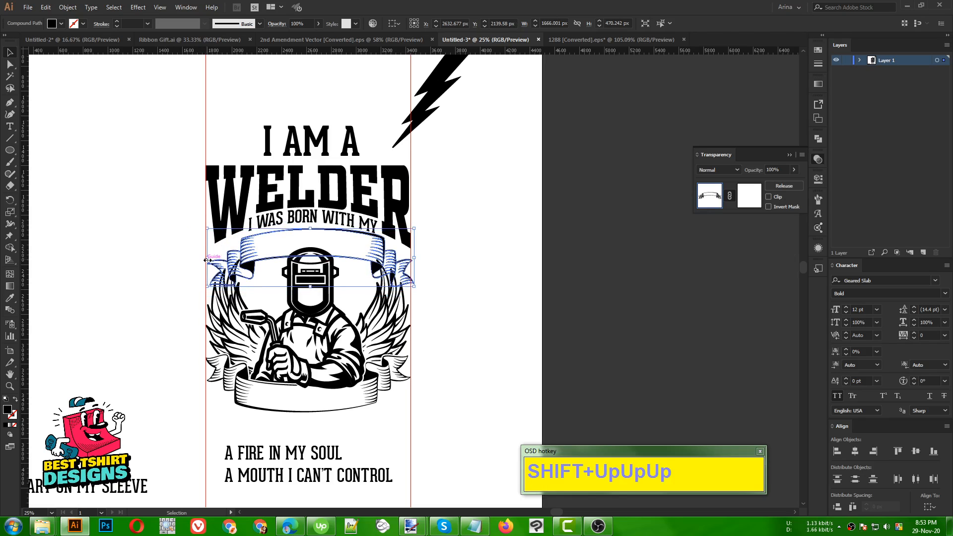
key("shift+Left")
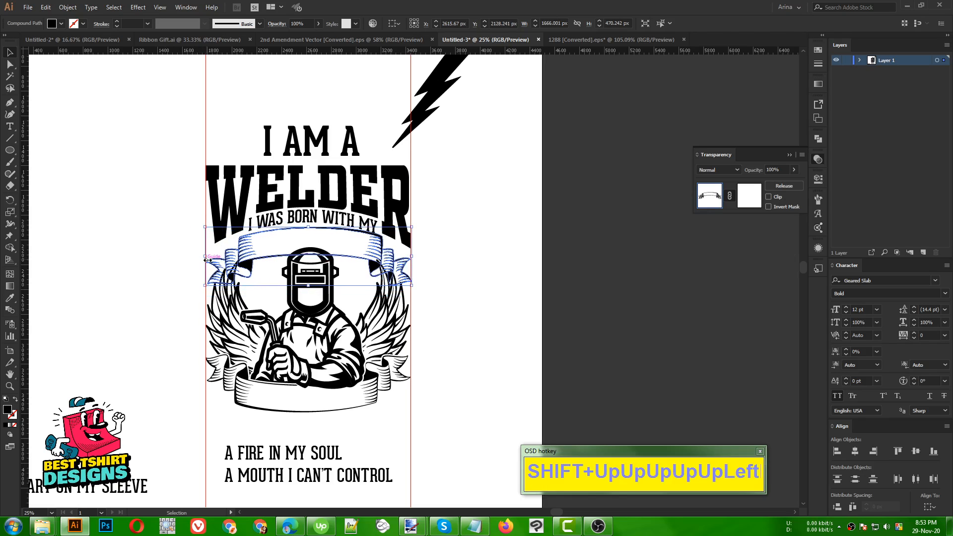
- Move the outlined "I WAS BORN WITH MY" line out of the design to the artboard's right edge
scroll(315, 229, "up", 1)
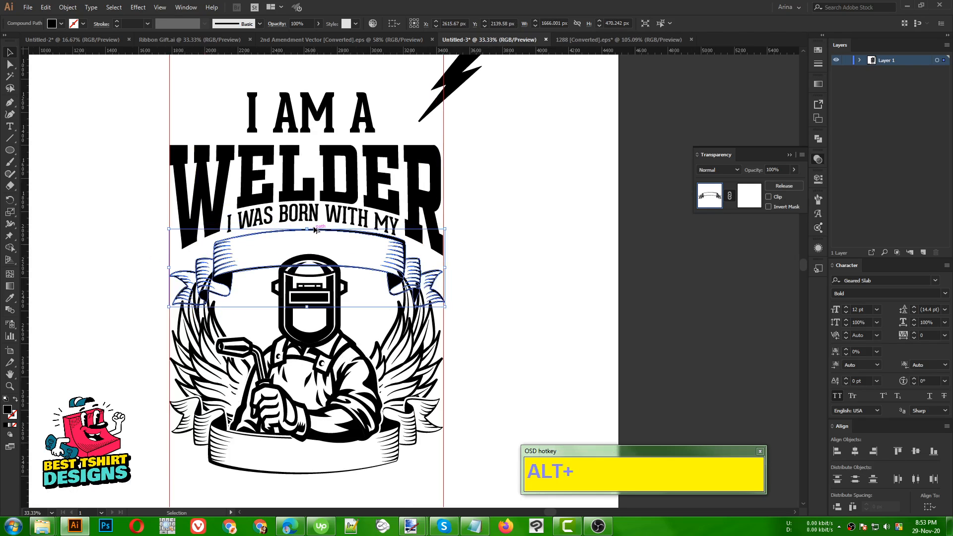
scroll(295, 210, "down", 1)
left_click_drag(296, 212, 526, 248)
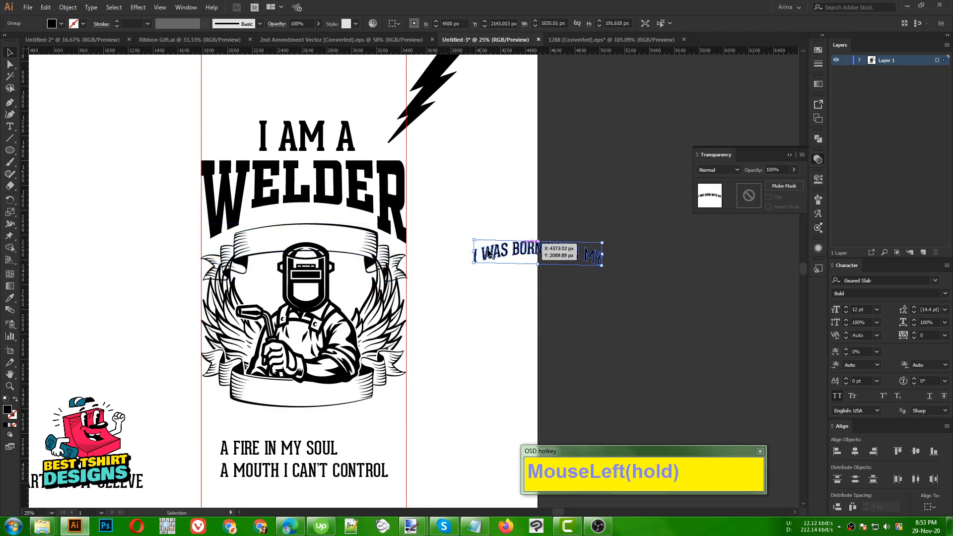
- Isolate the WELDER group and stretch the letter W downward to about 666 px high
scroll(338, 239, "up", 1)
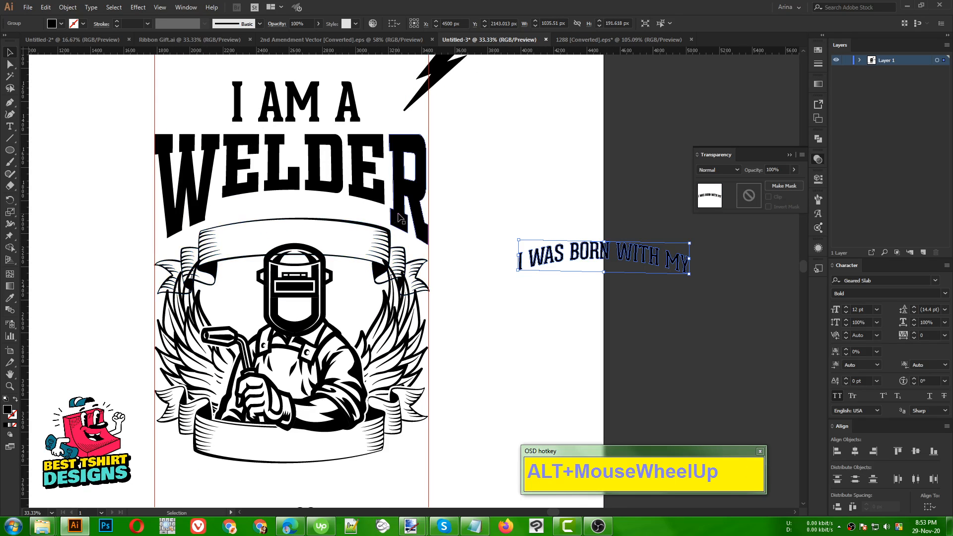
double_click(202, 218)
left_click(202, 214)
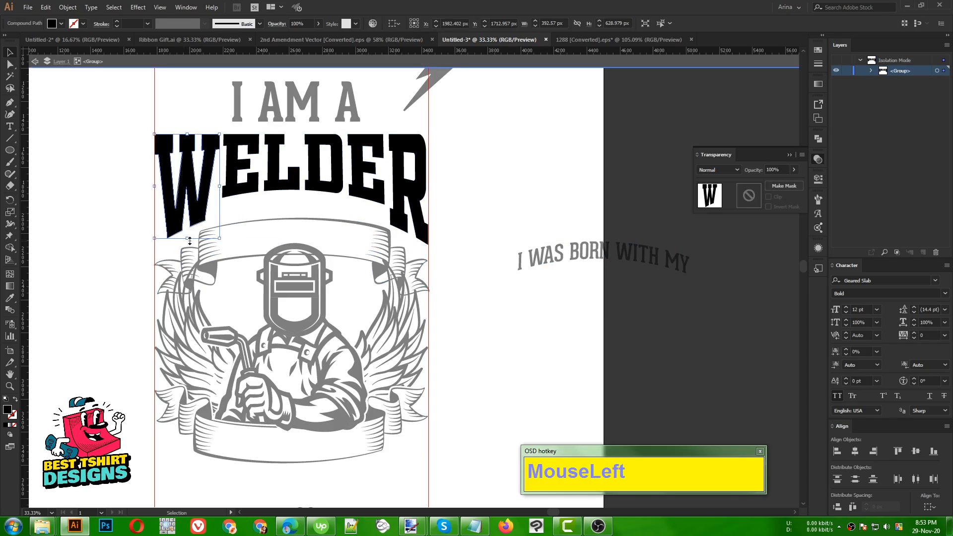
mouse_move(190, 241)
left_mouse_down()
mouse_move(188, 261)
mouse_move(187, 245)
left_mouse_up()
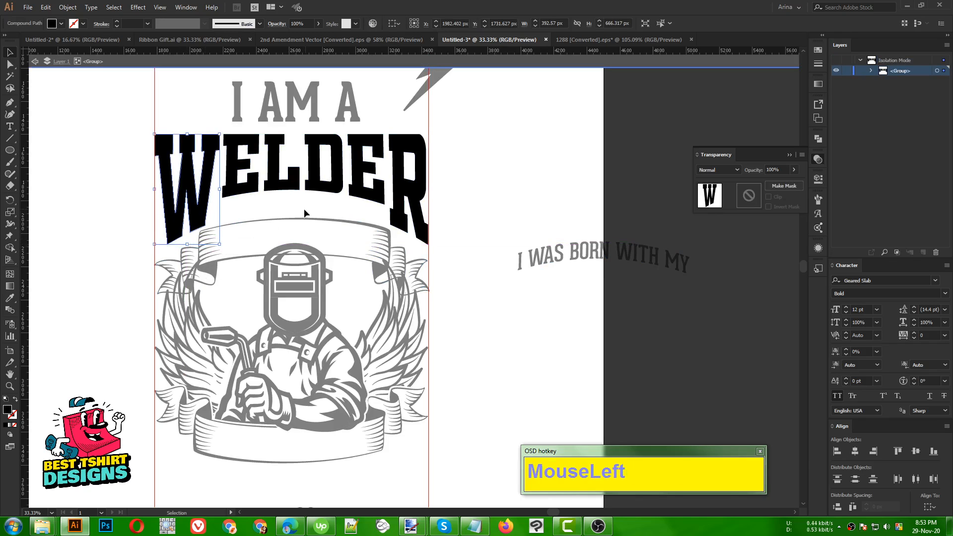
- Shorten WELDER's letter D to about 343 px high and its second E to about 398 px, and leave isolation mode
left_click(364, 167)
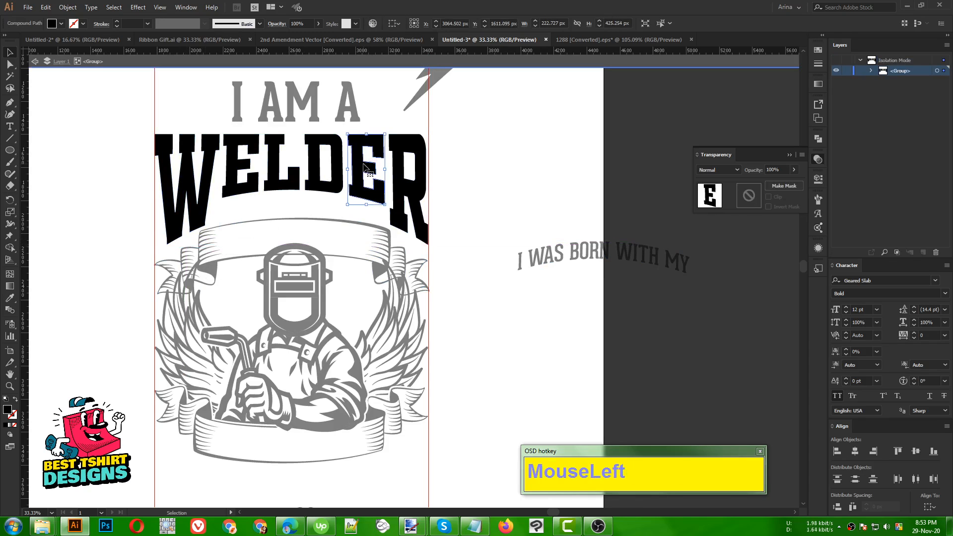
left_click_drag(366, 207, 325, 192)
left_click(324, 187)
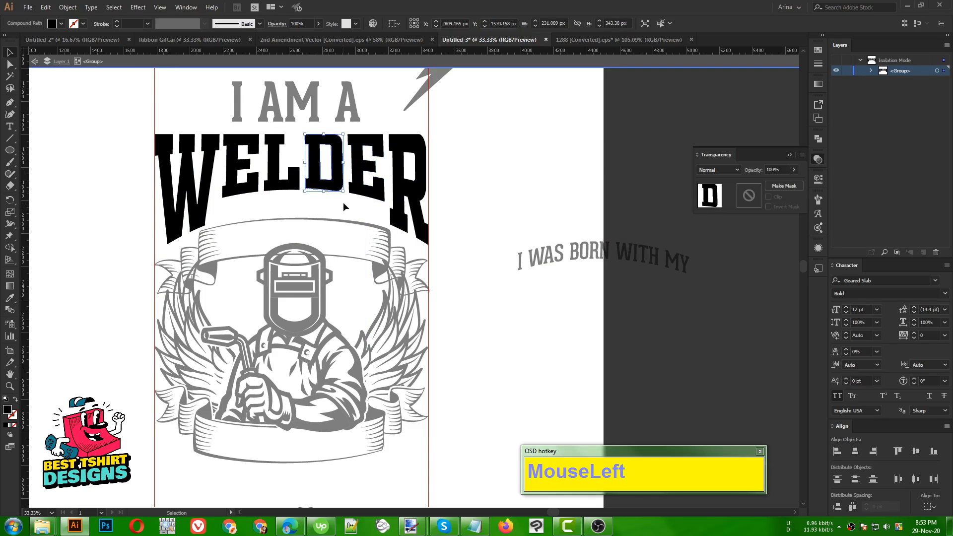
left_click(359, 191)
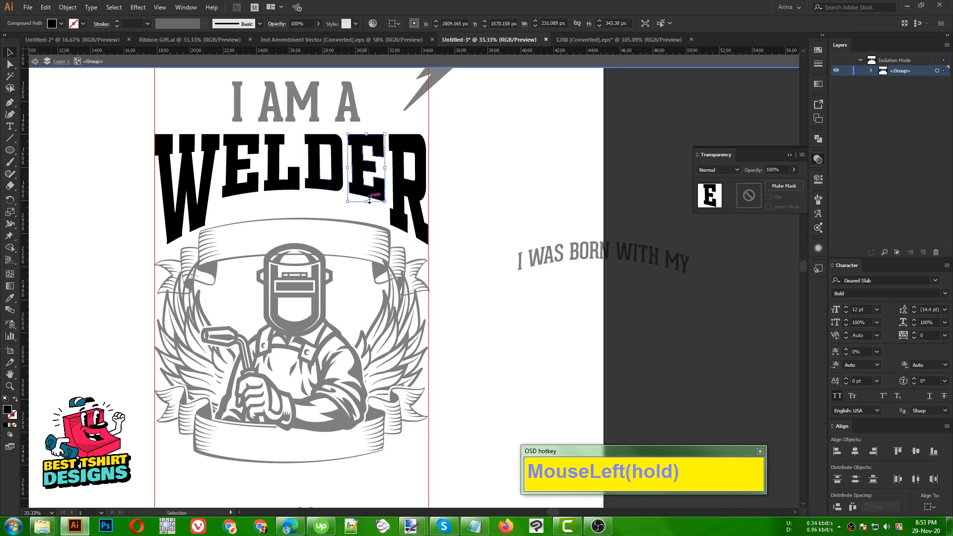
left_click_drag(367, 202, 370, 198)
left_click(343, 198)
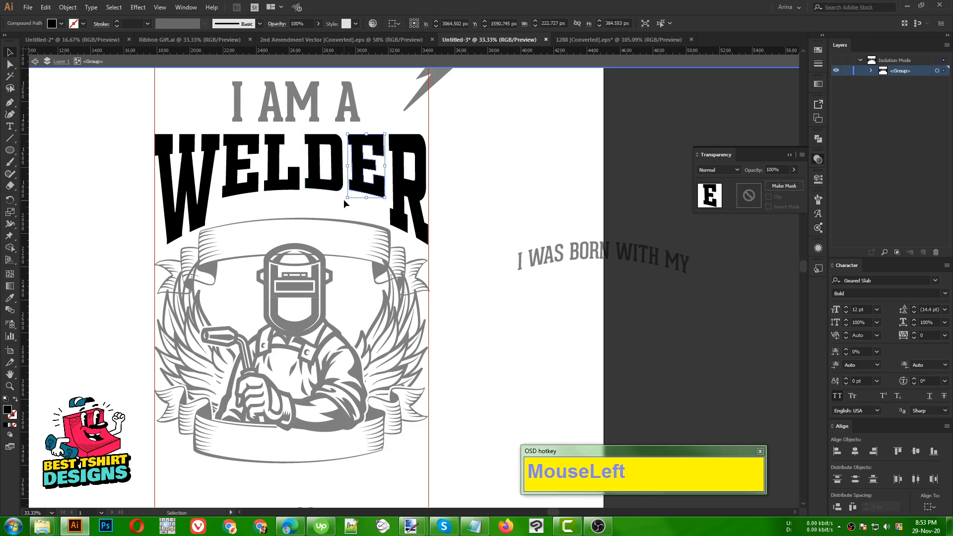
left_click(362, 190)
left_click_drag(368, 199, 368, 202)
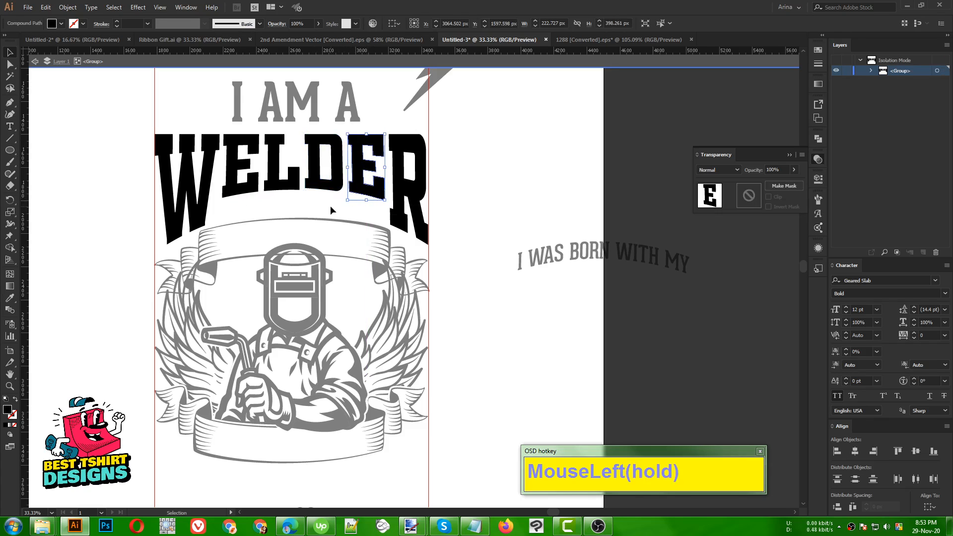
left_click(330, 206)
double_click(457, 202)
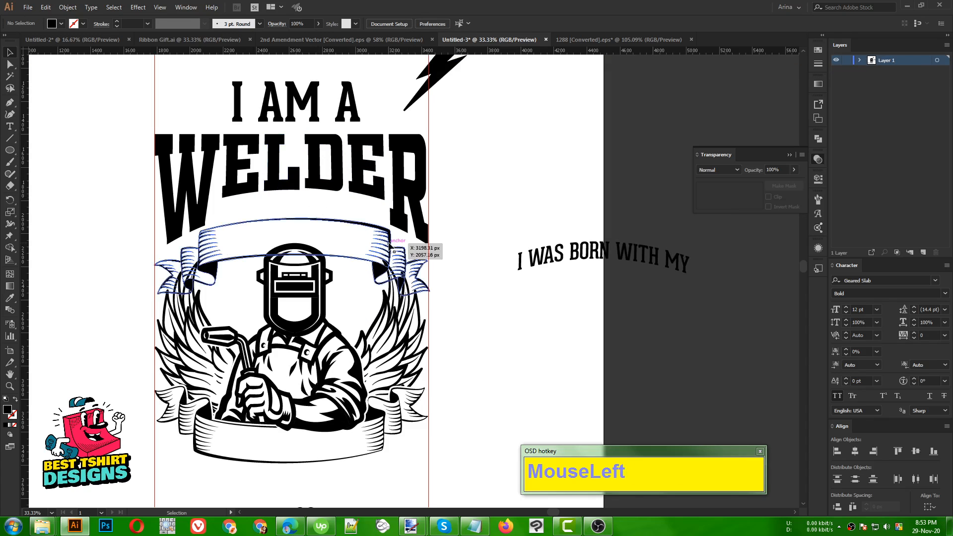
- Raise the upper ribbon closer under WELDER's curve to a Y position of about 2089 px and nudge it slightly right
left_click(392, 248)
key("Up")
key("Up")
key("Up")
key("Up")
key("Up")
key("Up")
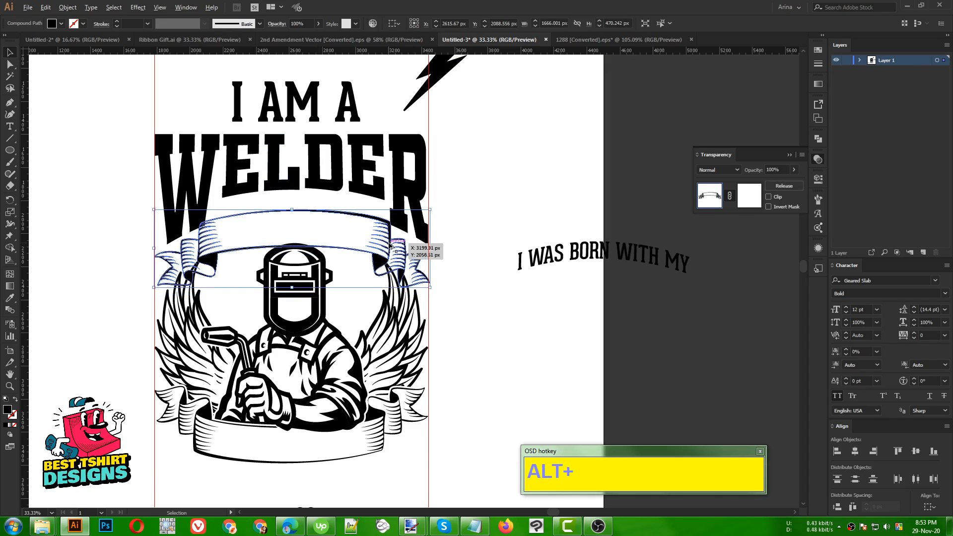
scroll(394, 251, "up", 1, "alt")
key("Right")
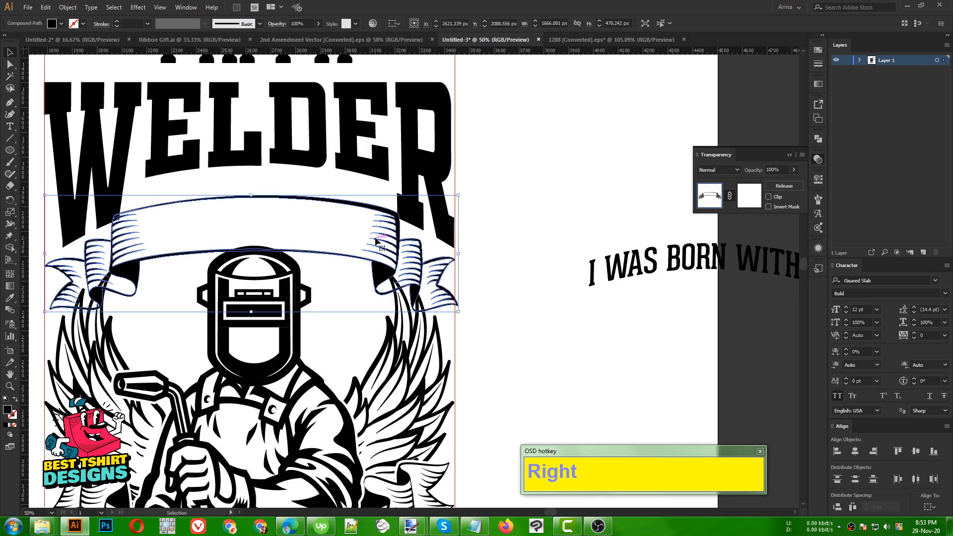
- Proportionally shrink the upper ribbon to about 1650 px wide to fit between the vertical guides
scroll(376, 240, "down", 1, "alt")
scroll(442, 272, "up", 1, "alt")
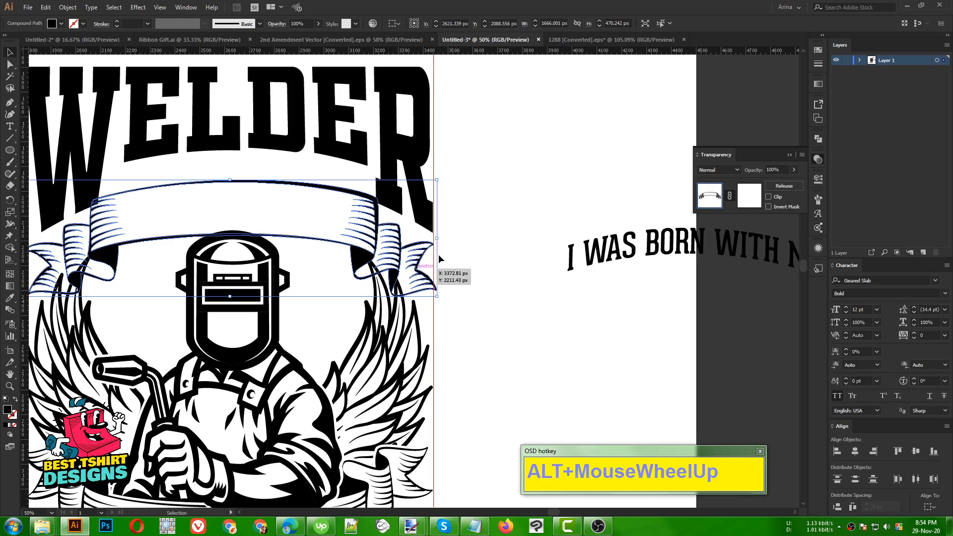
left_click_drag(440, 240, 436, 240, "shift")
scroll(490, 260, "down", 1, "alt")
scroll(186, 260, "up", 1, "alt")
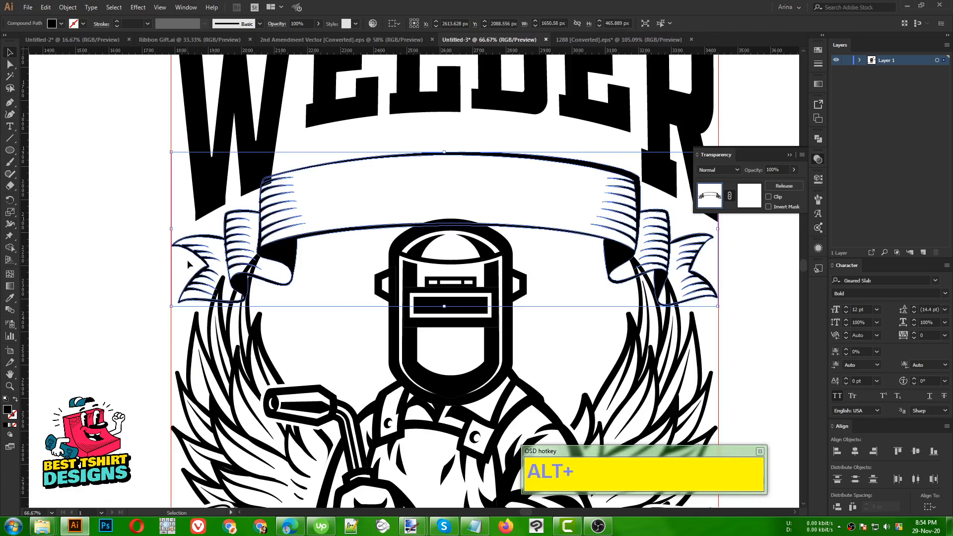
scroll(141, 258, "down", 1, "alt")
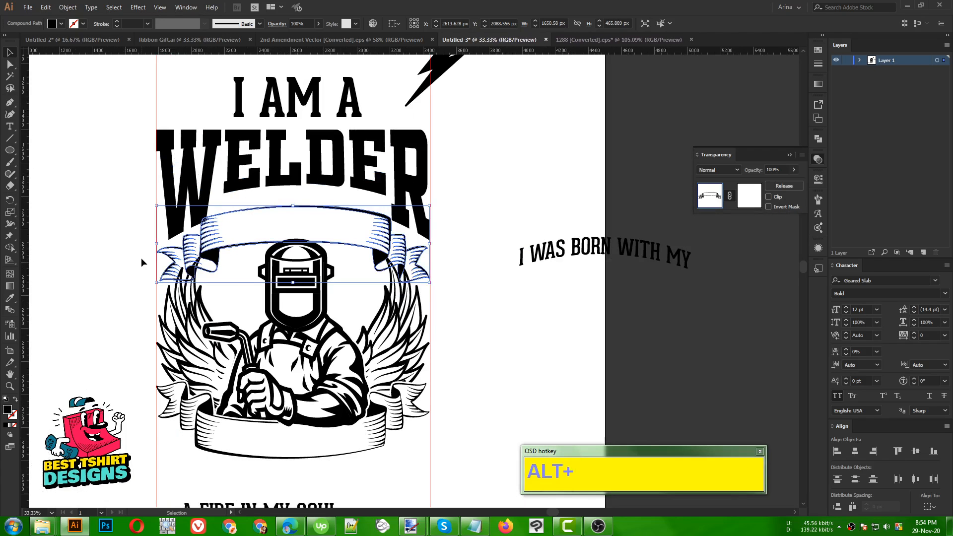
- Draw a filled ellipse about 1710 by 843 px over the welder, just below the upper ribbon
left_click(476, 243)
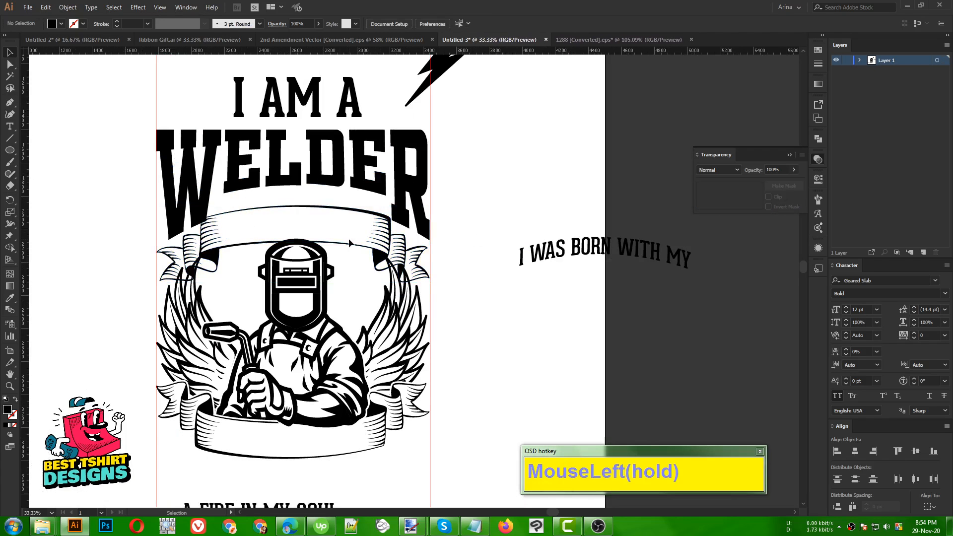
left_click(395, 247)
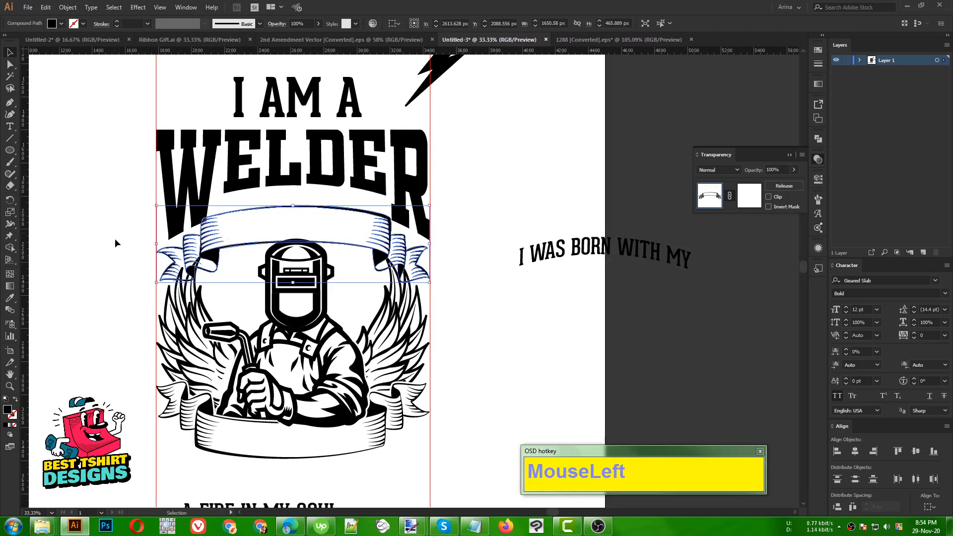
left_click(456, 243)
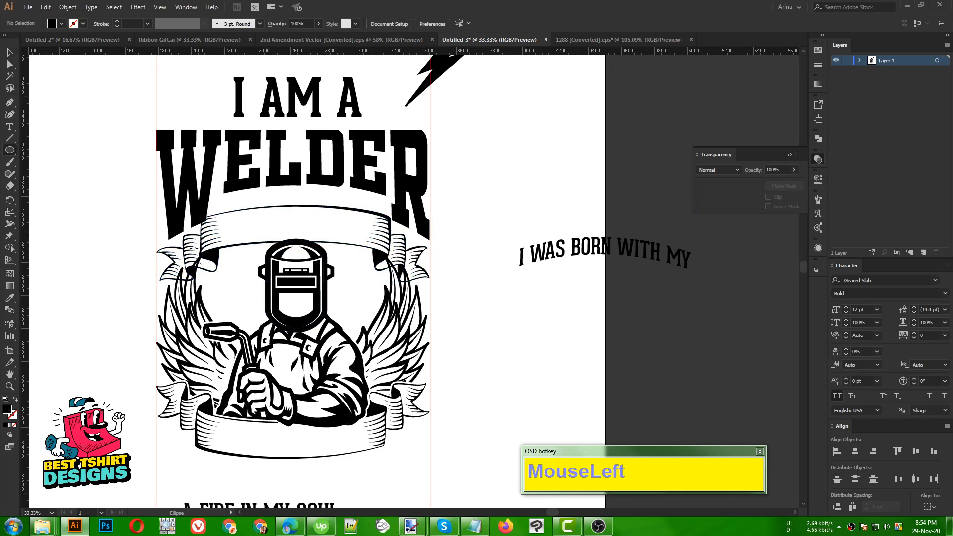
mouse_move(163, 254)
left_mouse_down()
mouse_move(373, 290)
mouse_move(444, 328)
mouse_move(426, 375)
mouse_move(444, 391)
left_mouse_up()
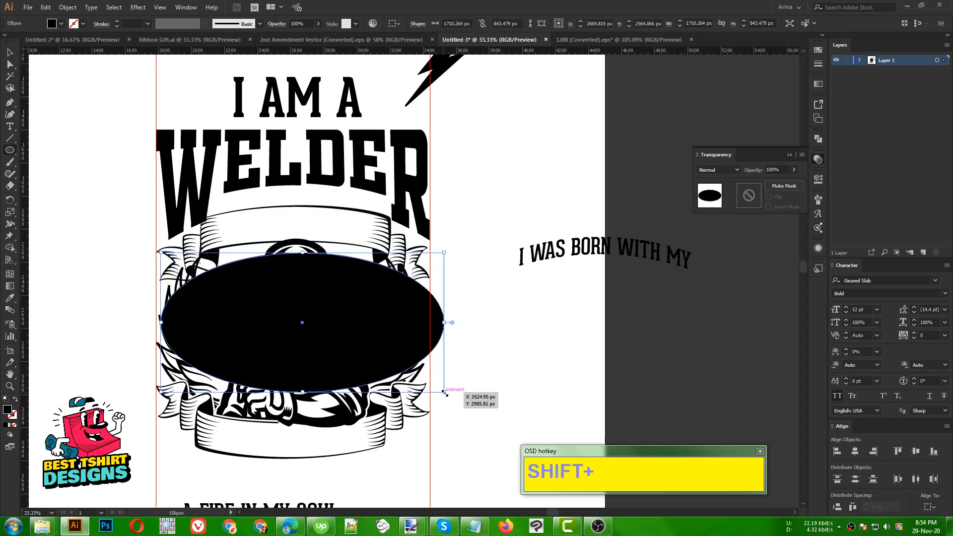
- Make the ellipse over the welder outline-only, enlarge it from its centre to about 2064 × 1018 px, and shift it up slightly
key("shift+x")
key("v")
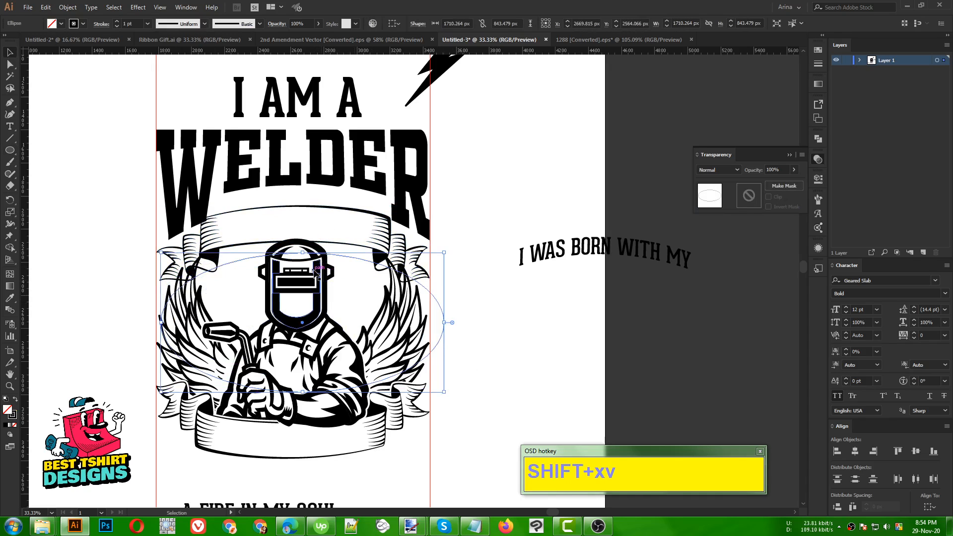
left_click_drag(444, 322, 473, 326)
key("Up")
key("Up")
key("Up")
key("Up")
key("Up")
key("Up")
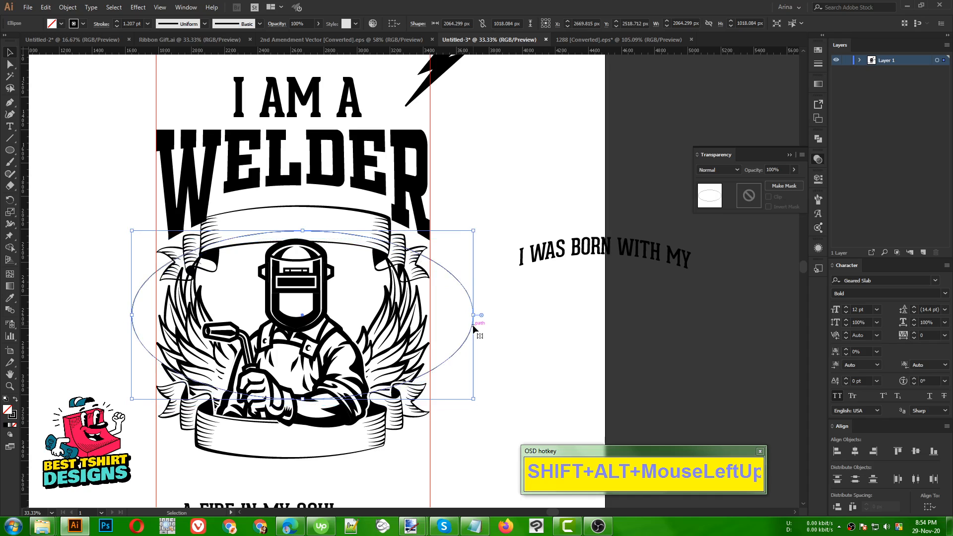
- Nudge the ellipse to about X 2607 px, Y 2541 px so its top curve follows the upper ribbon
key("Left")
key("Left")
key("Left")
key("Left")
key("Left")
key("Left")
key("Left")
key("Left")
key("Left")
key("Left")
key("Left")
key("Left")
key("Left")
key("Left")
key("Left")
key("Left")
key("Left")
key("Left")
key("Left")
key("Left")
key("Left")
key("Left")
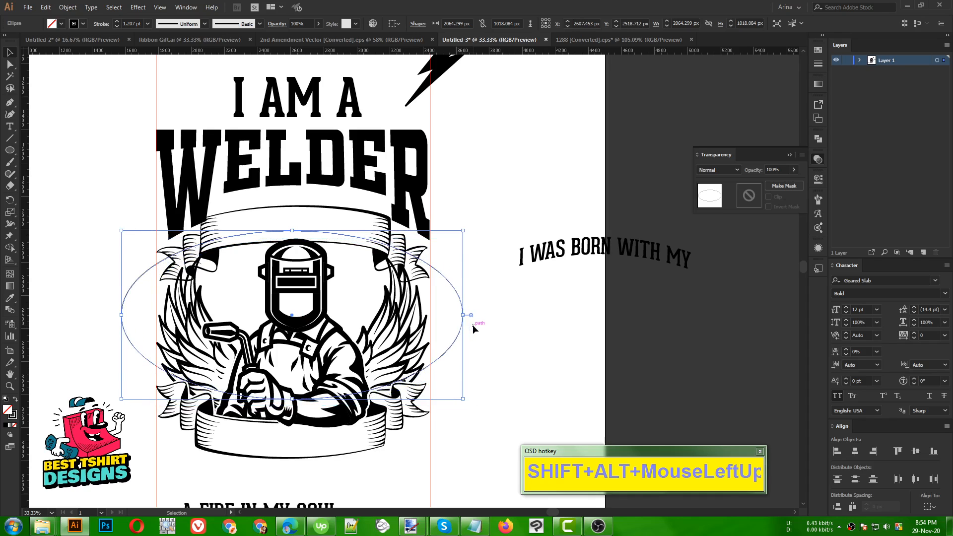
key("Down")
key("Down")
key("Down")
key("Down")
key("Down")
key("Down")
key("Down")
key("Down")
key("Down")
key("Down")
key("Down")
key("Up")
key("Up")
key("Up")
key("Up")
key("Up")
key("Up")
key("Up")
key("Up")
key("Up")
key("Up")
key("Up")
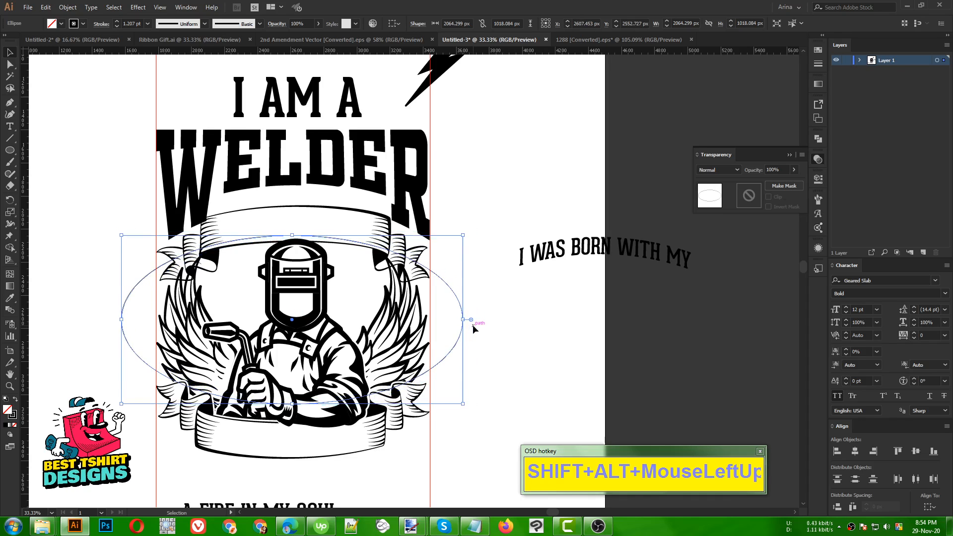
- Widen the ellipse on both sides to 2270 px and nudge it down slightly
scroll(263, 275, "up", 1)
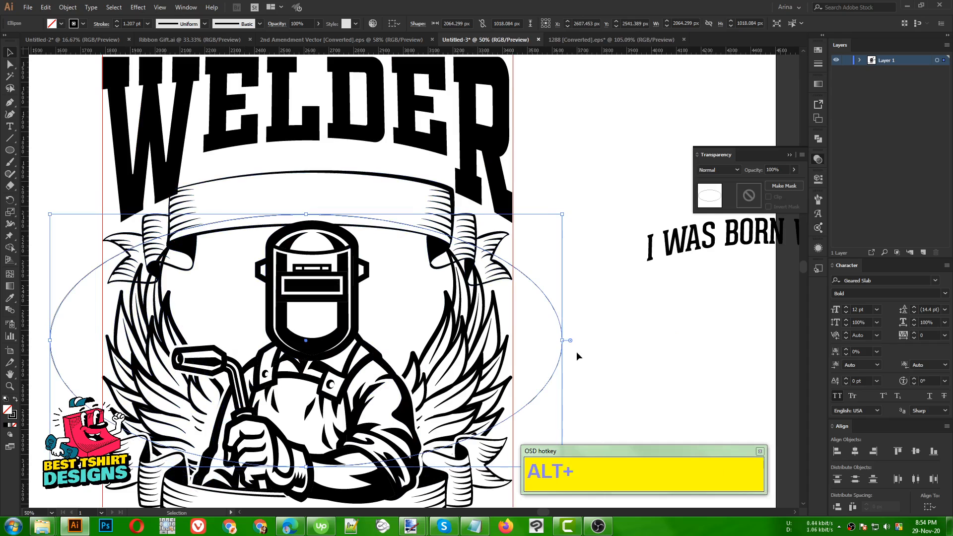
left_click_drag(563, 340, 595, 340)
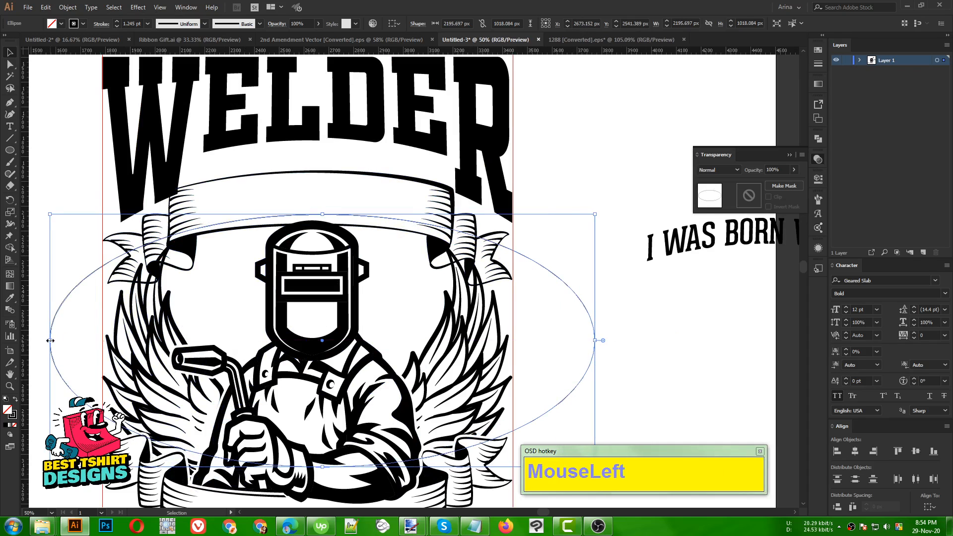
left_click_drag(50, 340, 31, 341)
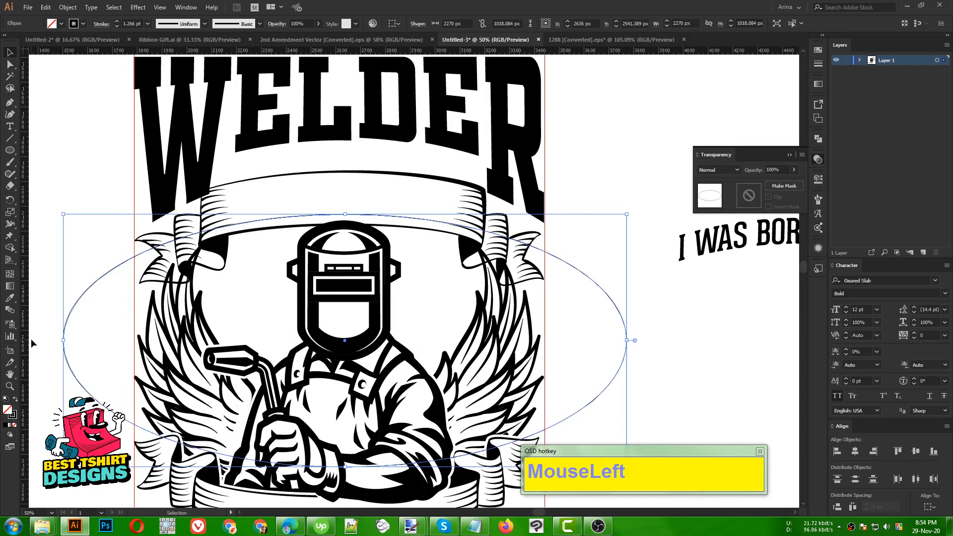
key("Down")
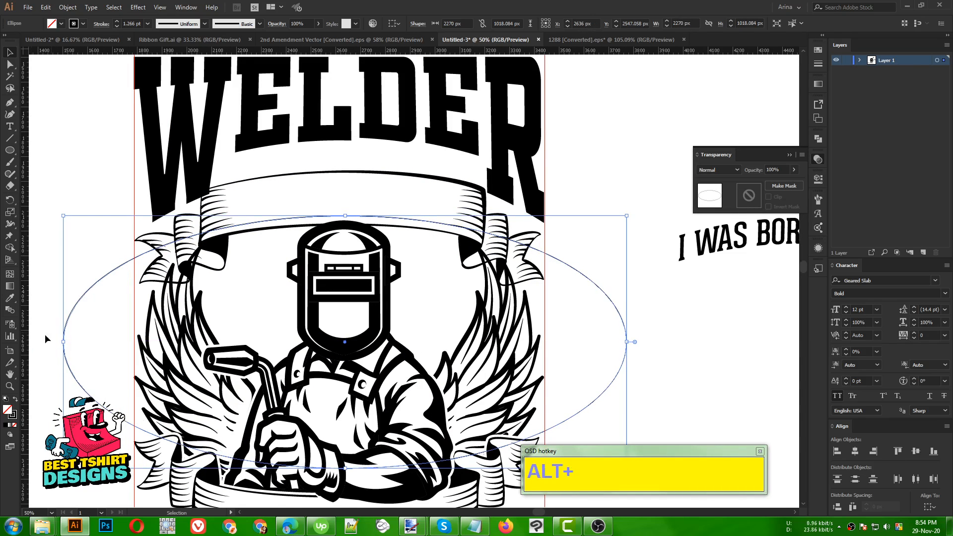
- Cut the "HEART ON MY SLEEVE" text from the artboard's lower left area
scroll(231, 224, "down", 1)
scroll(225, 261, "down", 1)
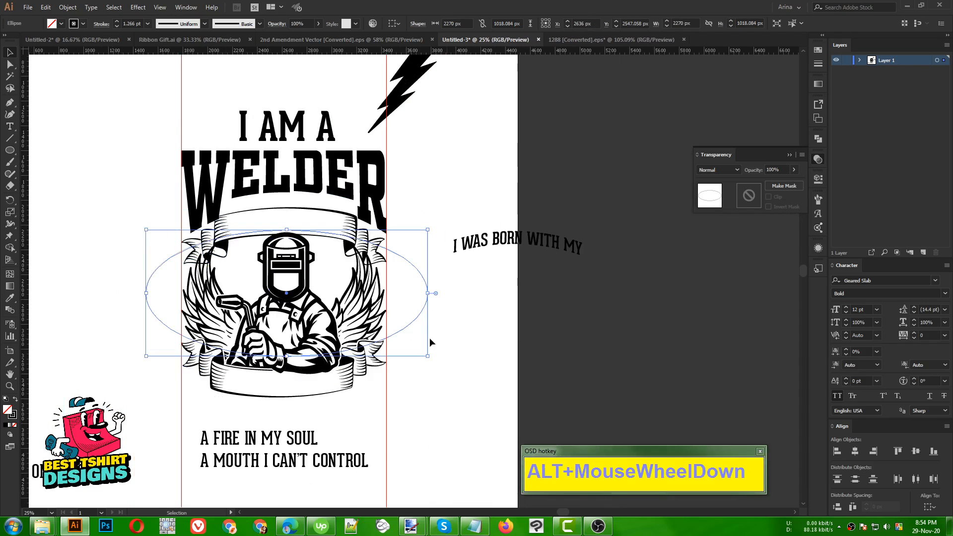
scroll(535, 278, "down", 1)
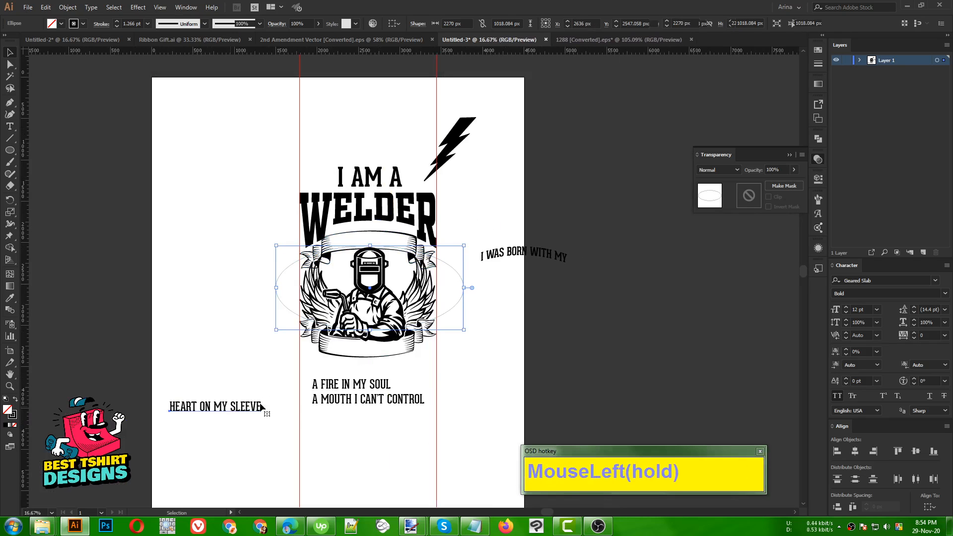
left_click(211, 411)
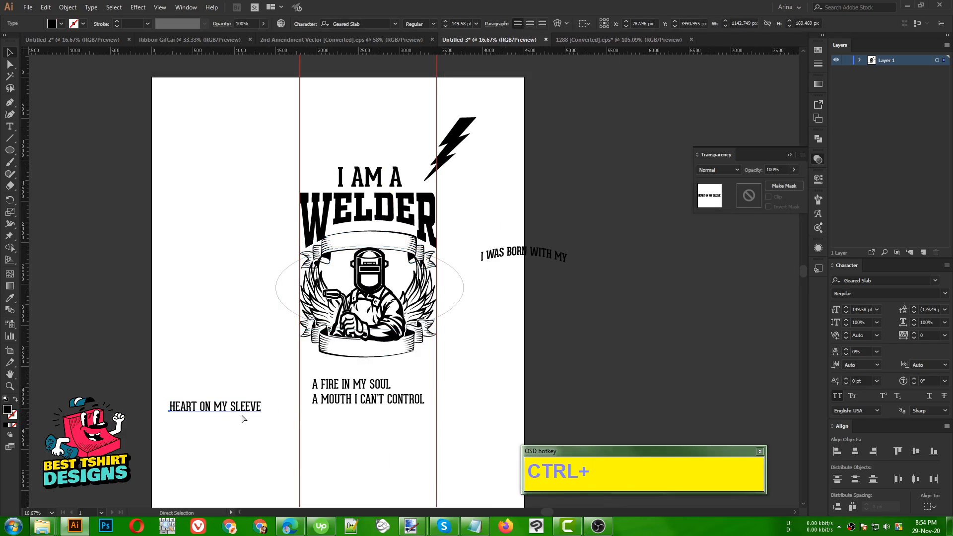
key("ctrl+x")
- Turn the ellipse into a type path starting near the upper ribbon's left end and paste "HEART ON MY SLEEVE" onto it
scroll(418, 245, "up", 3)
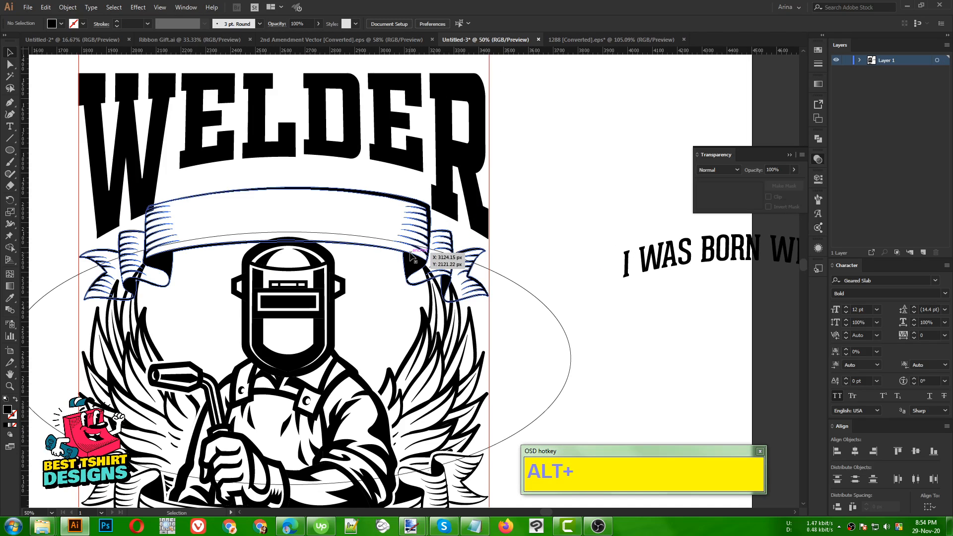
left_click(208, 238)
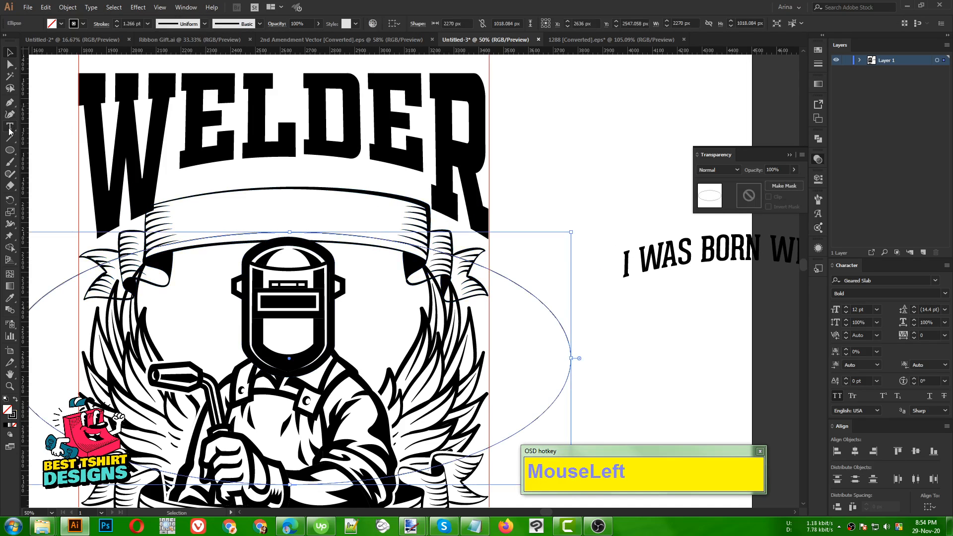
left_click_drag(9, 130, 49, 150)
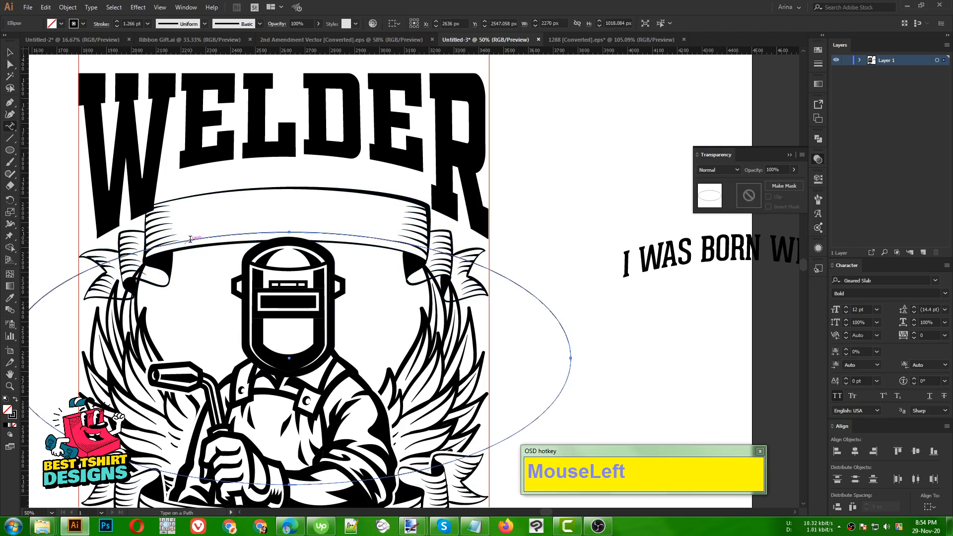
left_click(190, 239)
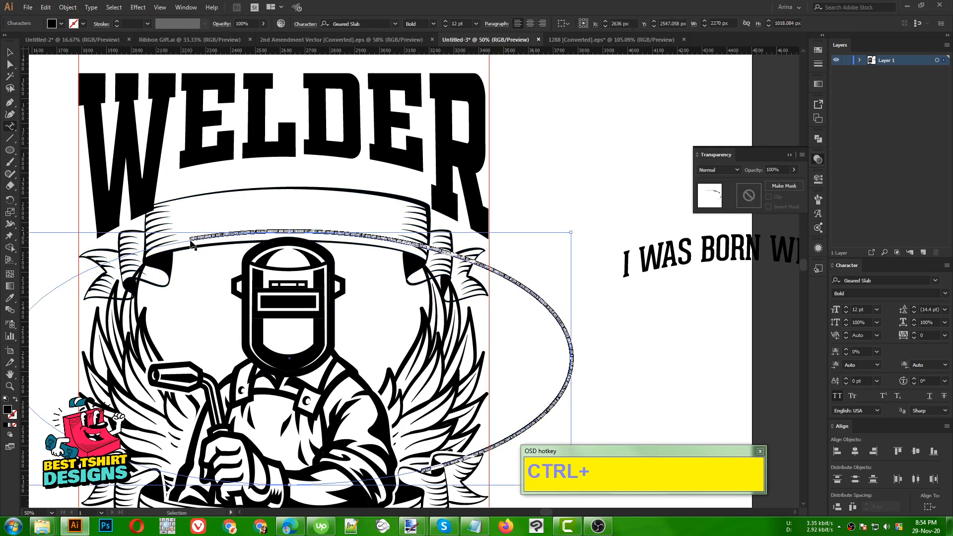
key("ctrl+v")
left_click(8, 51)
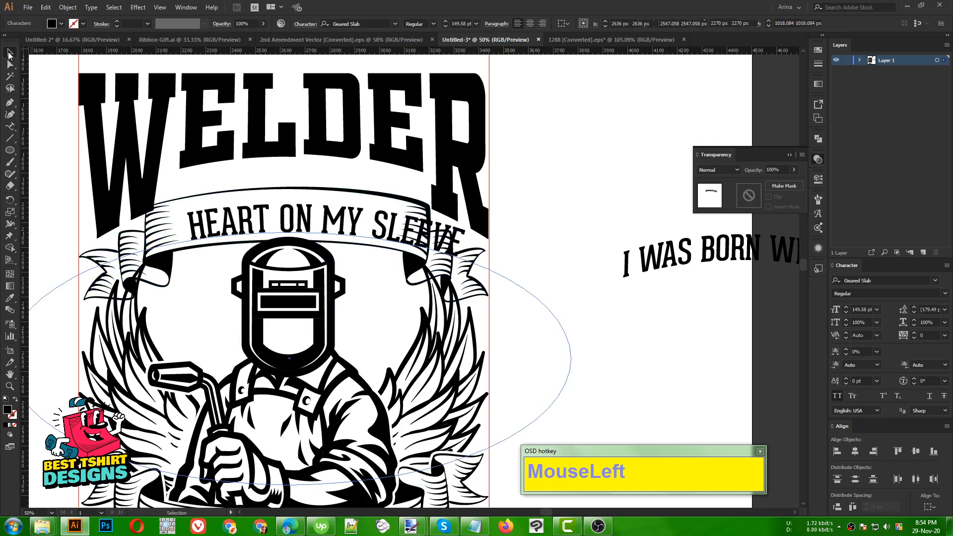
- Set the path text's start at the ellipse's left extreme and its end at the right extreme, and centre-align the text
scroll(303, 197, "down", 1, "alt")
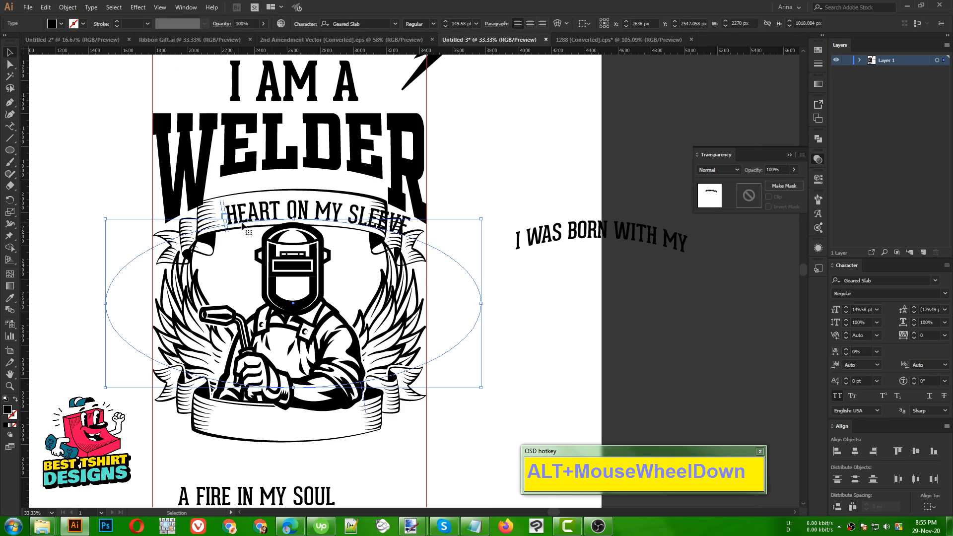
left_click_drag(224, 214, 556, 304)
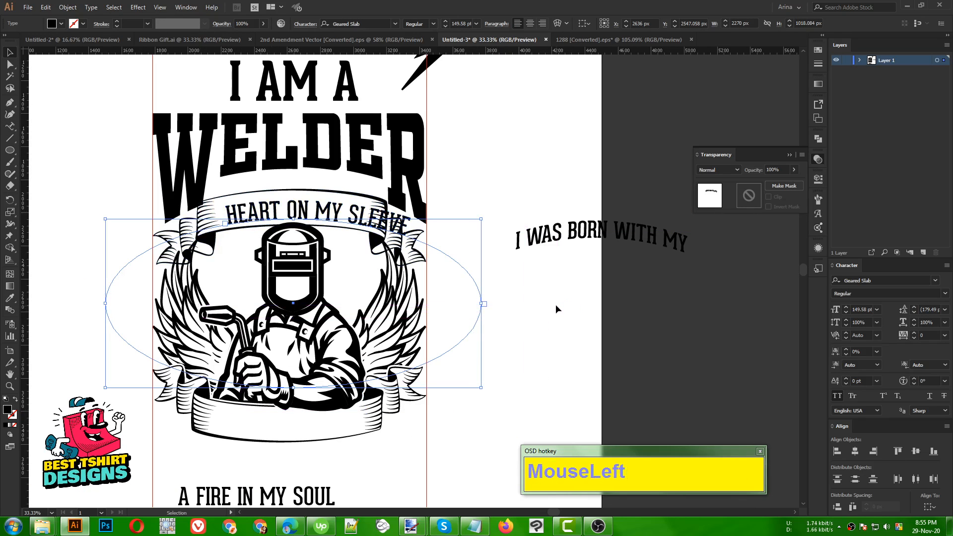
key("Right")
key("Left")
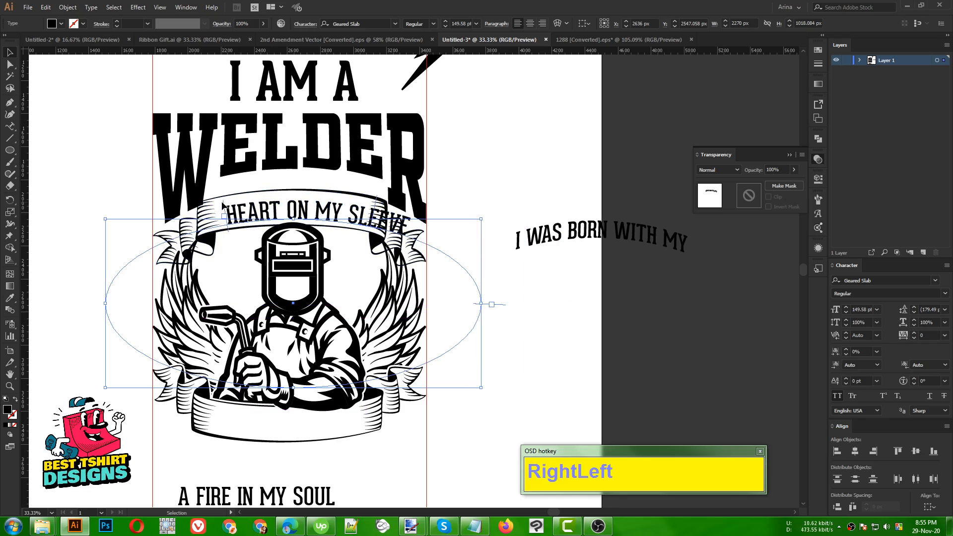
left_click_drag(224, 206, 90, 304)
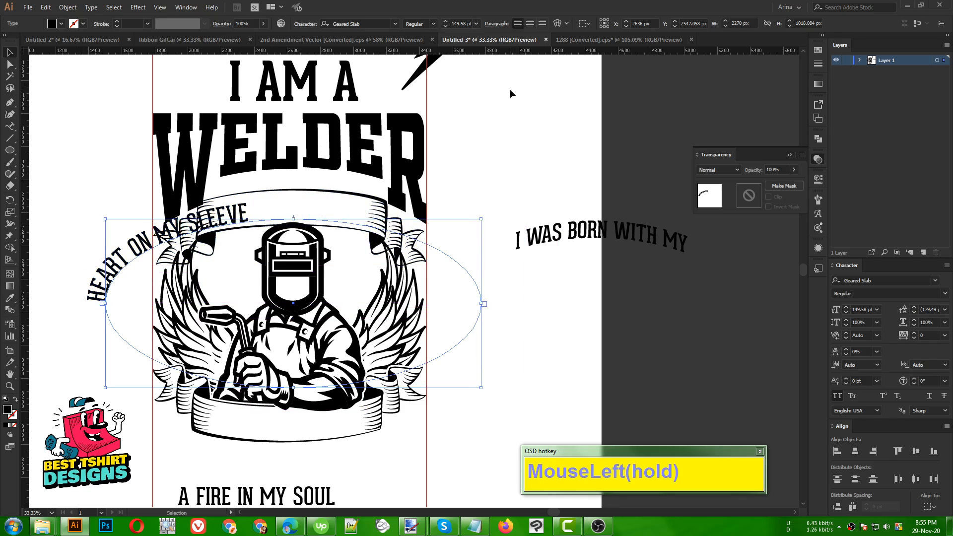
left_click(530, 24)
- Set the "HEART ON MY SLEEVE" font size to 140 pt and move the text up into the upper ribbon
scroll(323, 163, "up", 1)
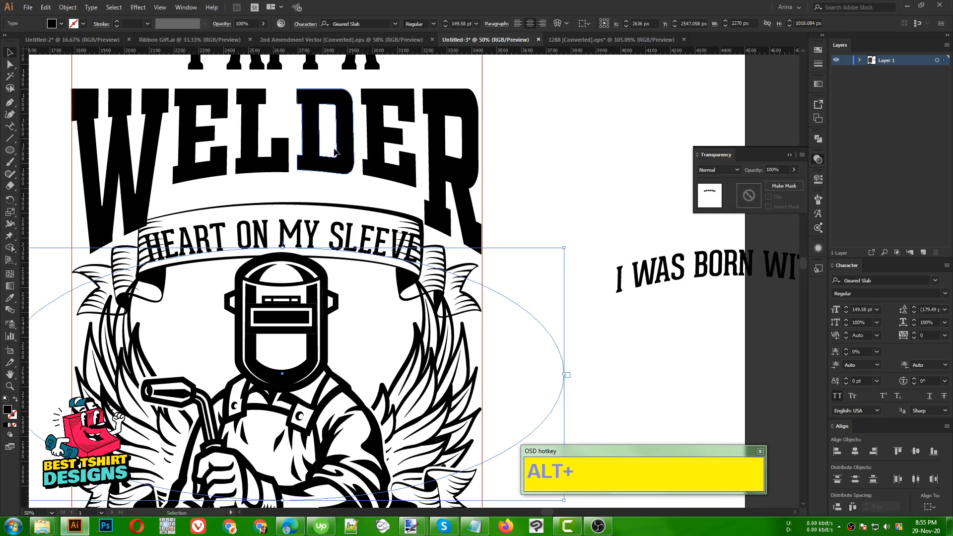
scroll(461, 25, "down", 1)
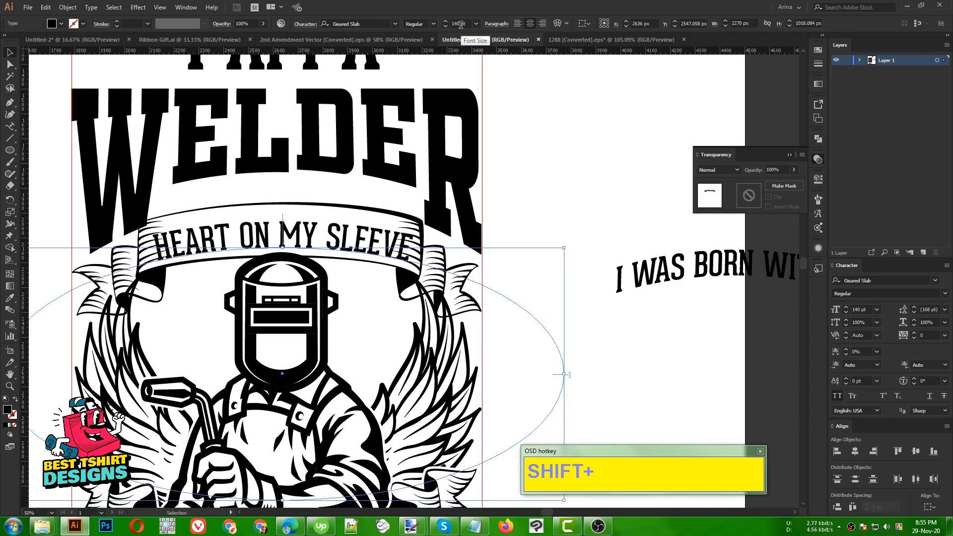
key("shift+Up")
key("shift+Up")
key("shift+Up")
key("shift+Up")
key("shift+Up")
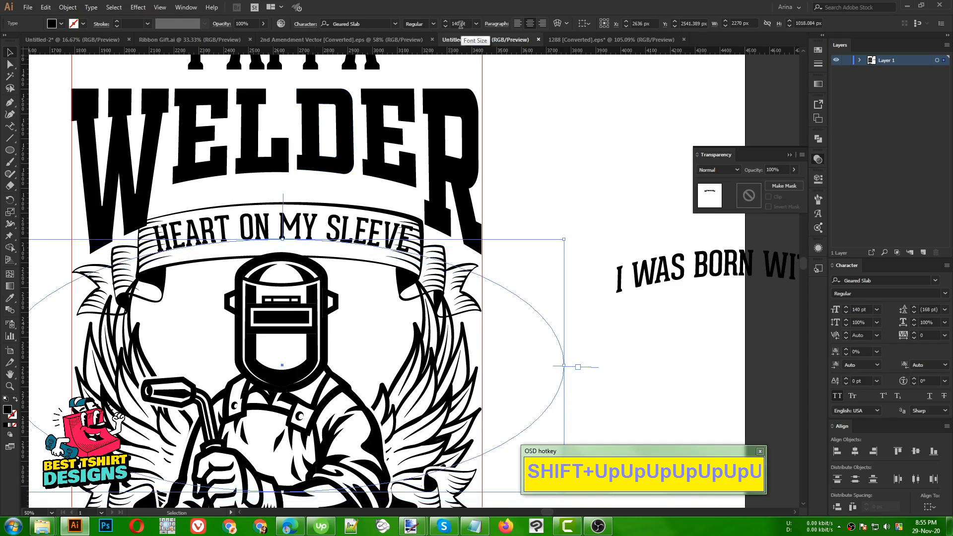
key("shift+Up")
key("shift+Up")
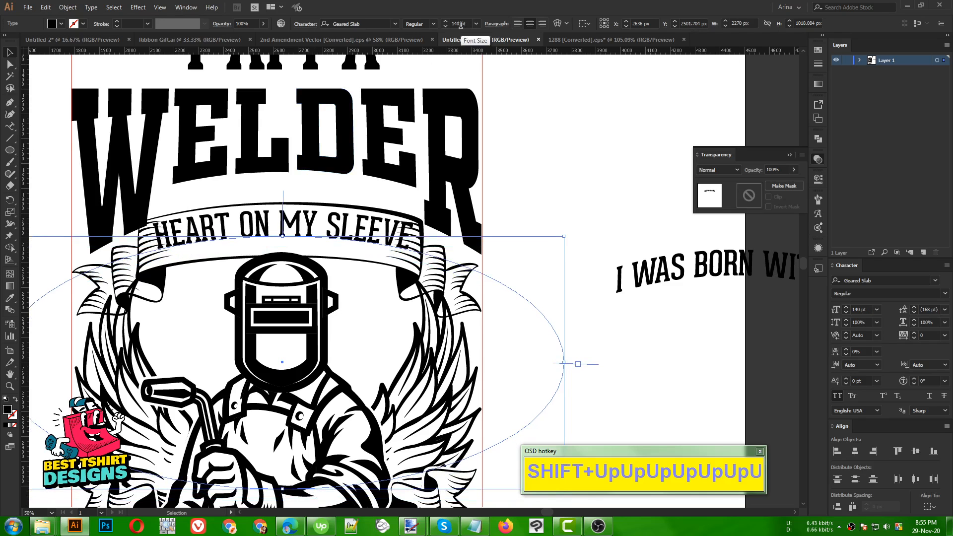
- Stretch the text's ellipse path downward to about 1193 px high and nudge it down and left to follow the ribbon
scroll(419, 266, "down", 1)
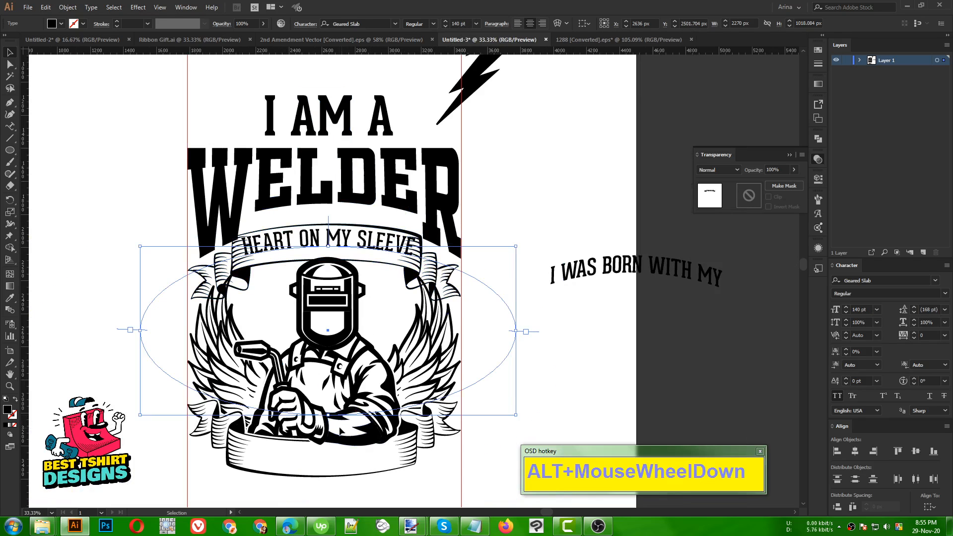
left_click_drag(328, 415, 323, 447)
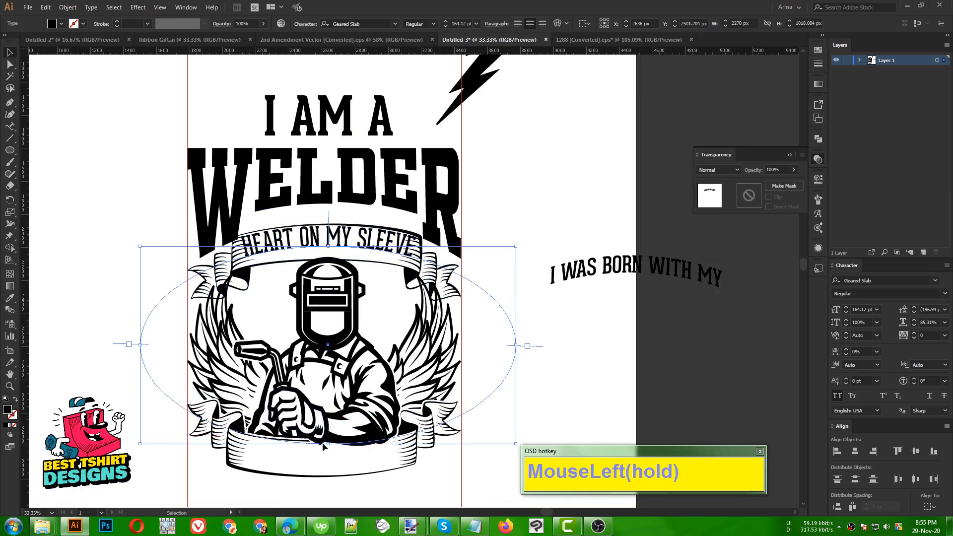
key("Down")
key("Down")
key("Down")
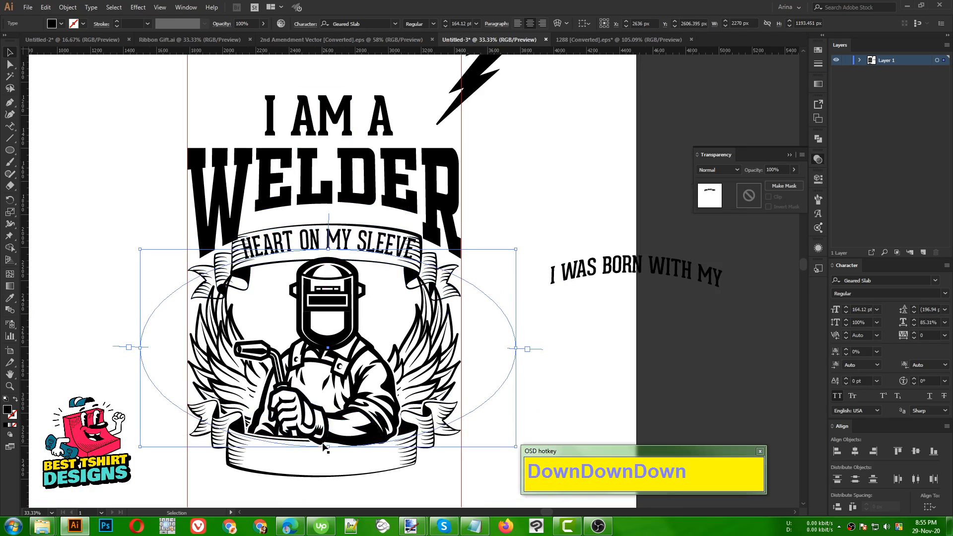
key("Left")
key("Down")
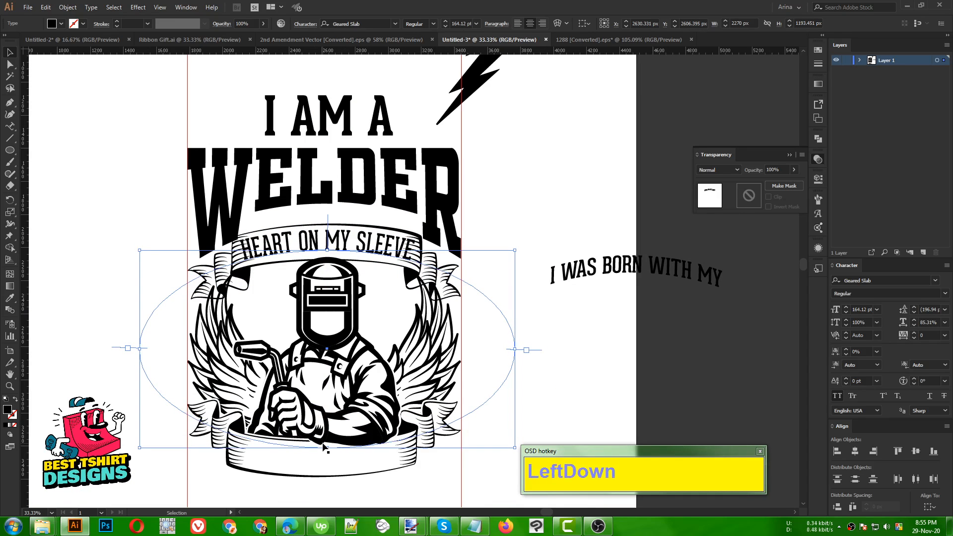
key("Up")
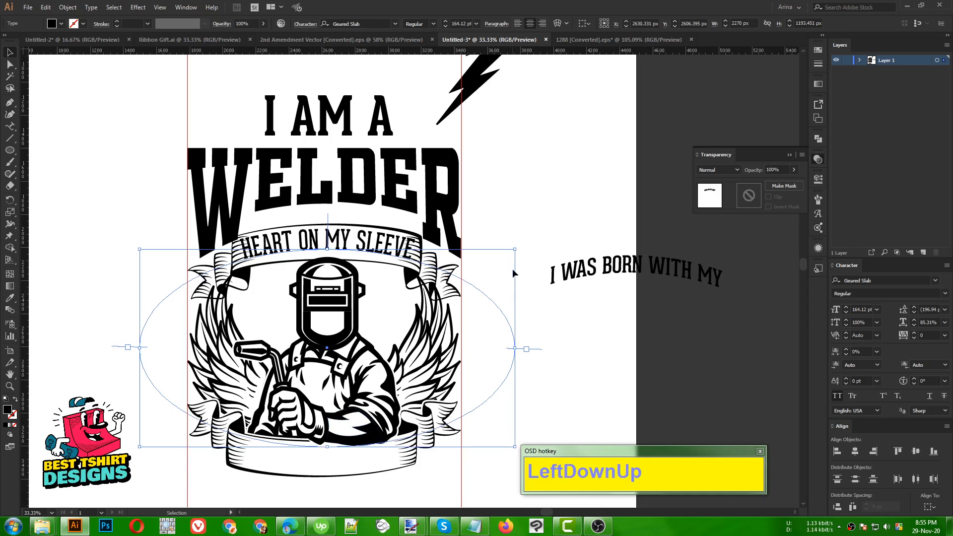
- Select the upper ribbon together with the "HEART ON MY SLEEVE" text and shift both down slightly
left_click(513, 249)
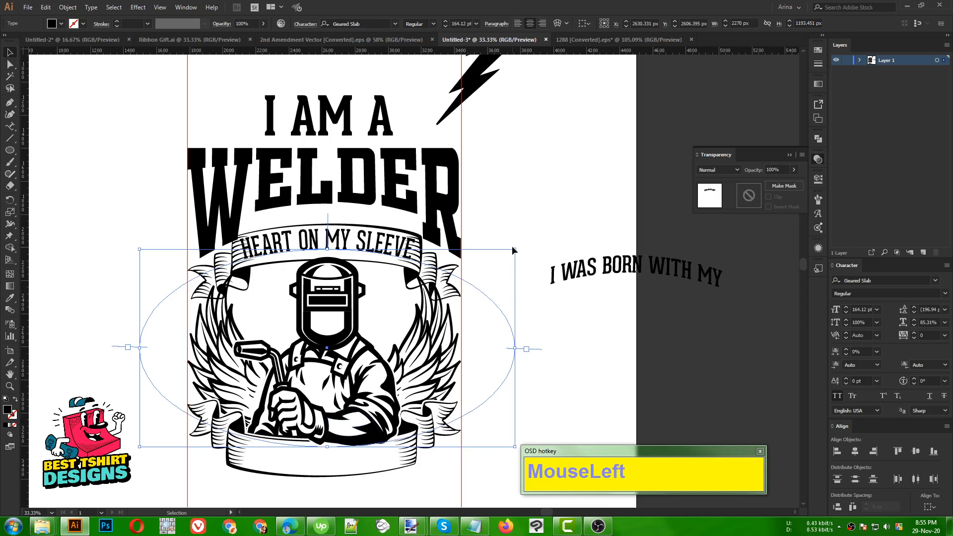
left_click(392, 263, "shift")
key("shift+Down")
key("shift+Down")
key("shift+Down")
key("shift+Down")
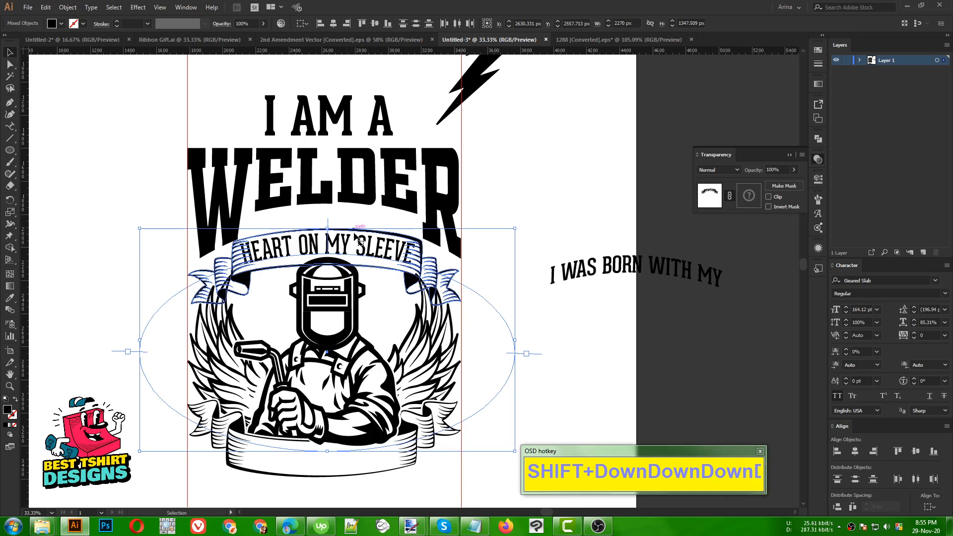
left_click(488, 271)
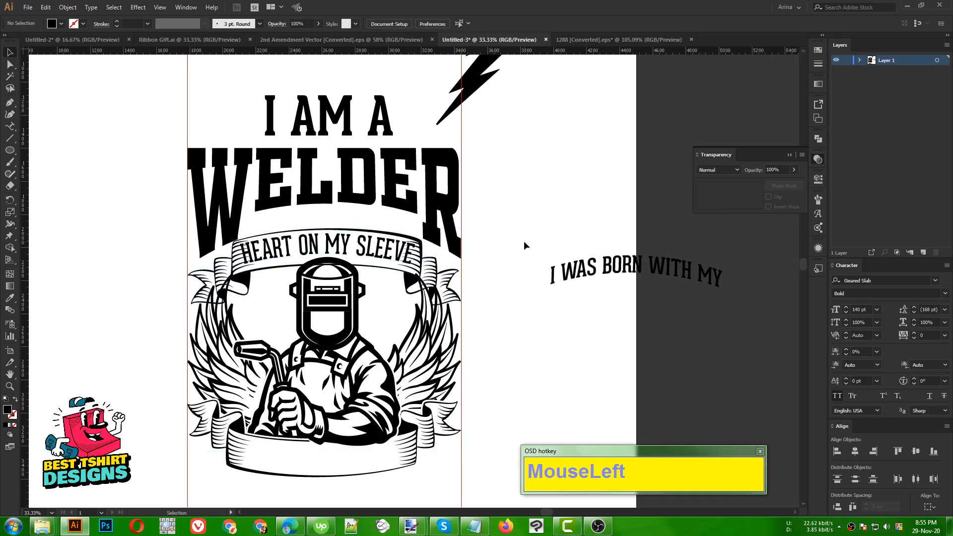
- Move the arched WELDER lettering off the artboard into the empty canvas on its right
scroll(154, 247, "down", 1)
scroll(348, 242, "up", 1)
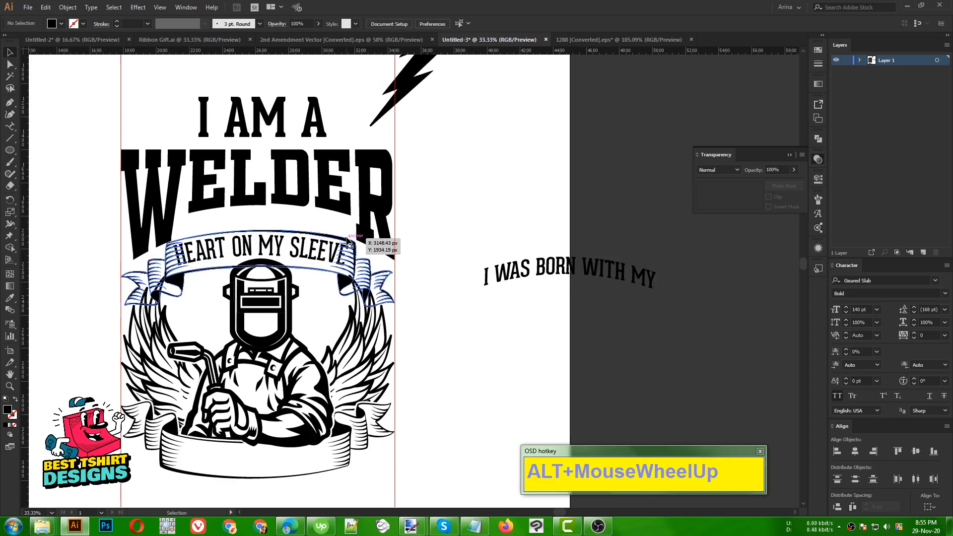
scroll(347, 242, "down", 1)
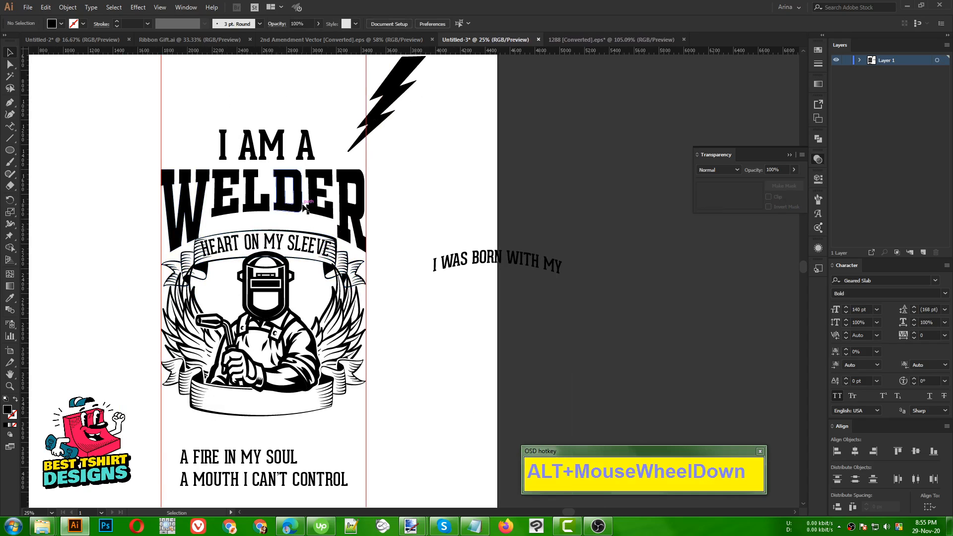
scroll(305, 208, "down", 1)
left_click_drag(300, 211, 565, 183)
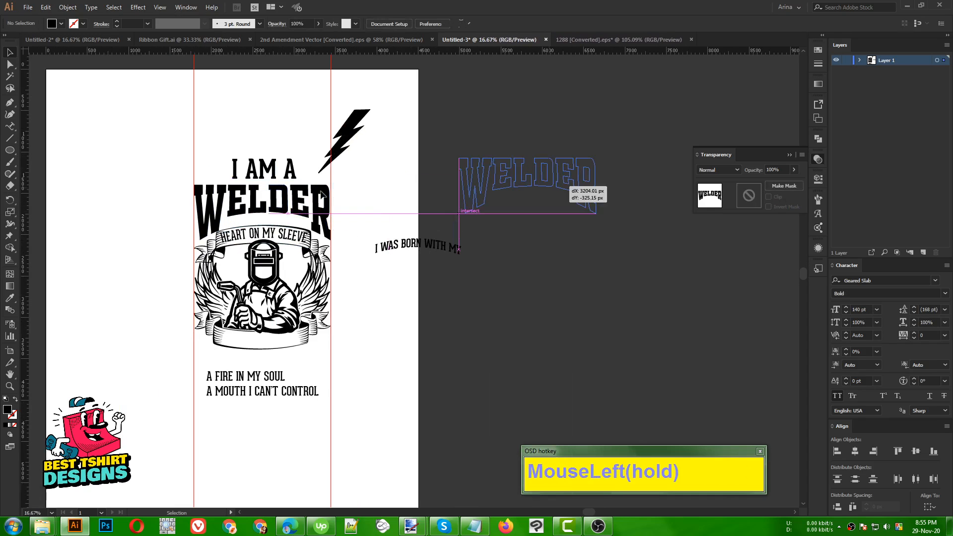
- Duplicate the "I AM A" text directly below itself and change the copy to "WELDER"
left_click_drag(275, 173, 275, 199)
triple_click(276, 199)
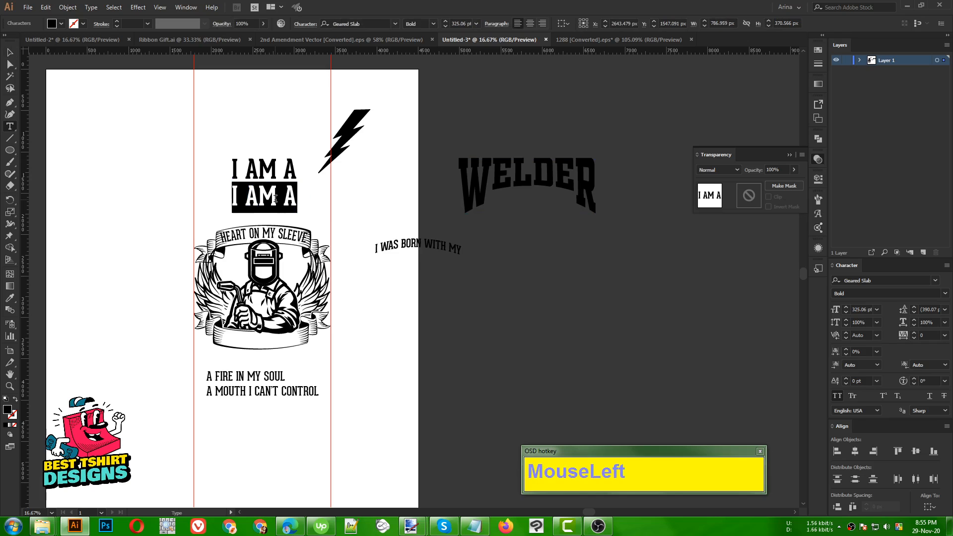
type("WELDER")
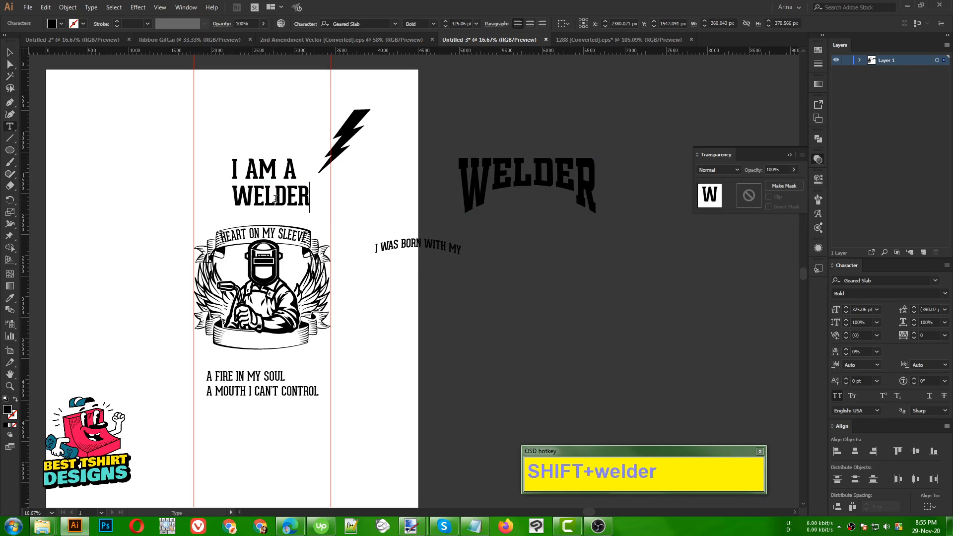
left_click(10, 51)
- Convert the new WELDER text to outlines and scale it proportionally to span both vertical guides, about 1645 px wide
scroll(288, 203, "up", 1)
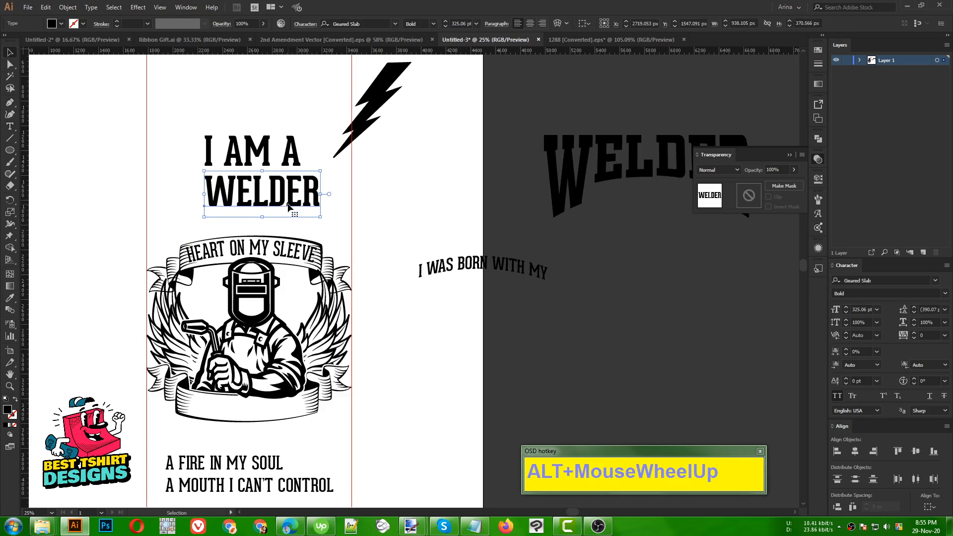
right_click(289, 205)
left_click(325, 273)
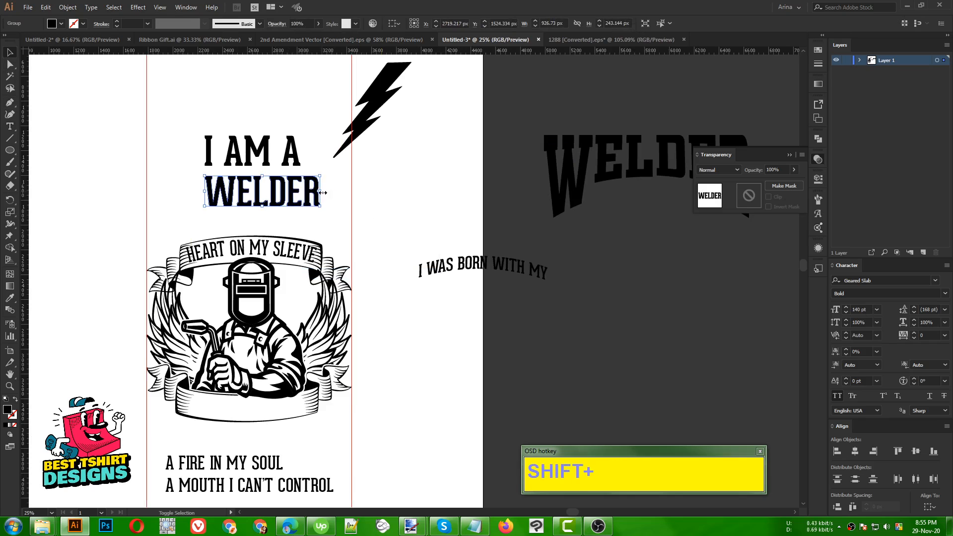
left_click_drag(320, 193, 351, 196)
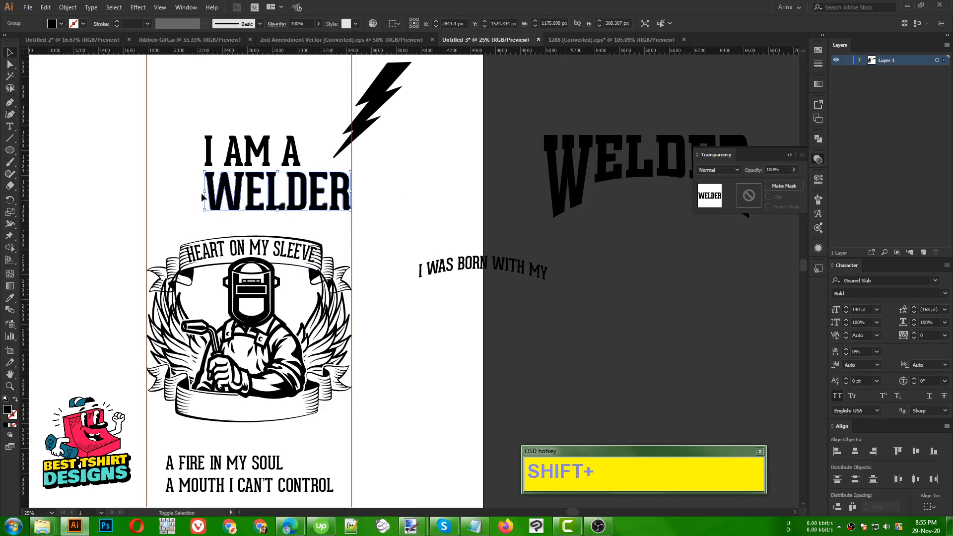
left_click_drag(204, 192, 147, 193)
- Nudge the WELDER outlines down to sit just above the upper ribbon
key("shift+Down")
key("shift+Down")
key("shift+Down")
key("shift+Down")
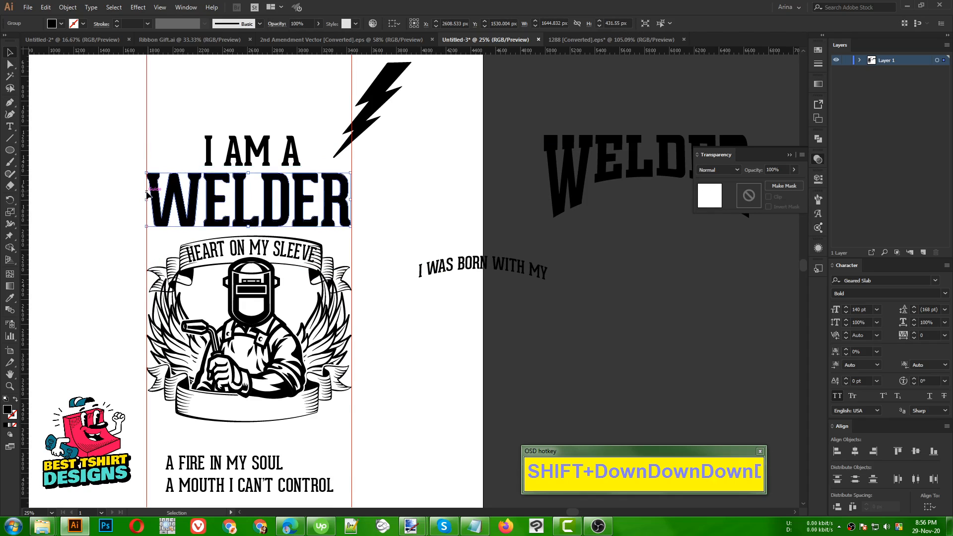
key("shift+Down")
key("shift+Down")
key("shift+Down")
key("shift+Down")
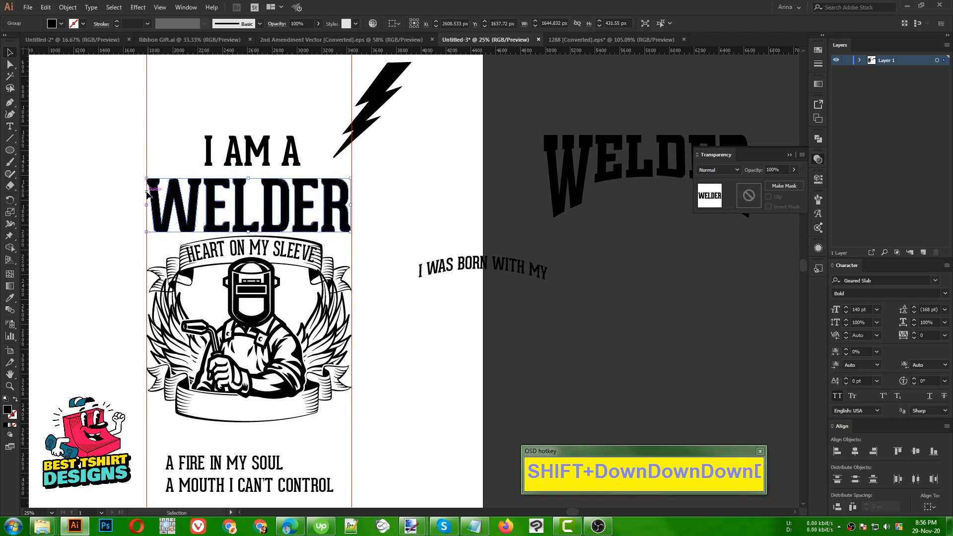
- Isolate the WELDER outlines and stretch the R downward to about 582 px high and the W to about 510 px
double_click(237, 205)
left_click(335, 216)
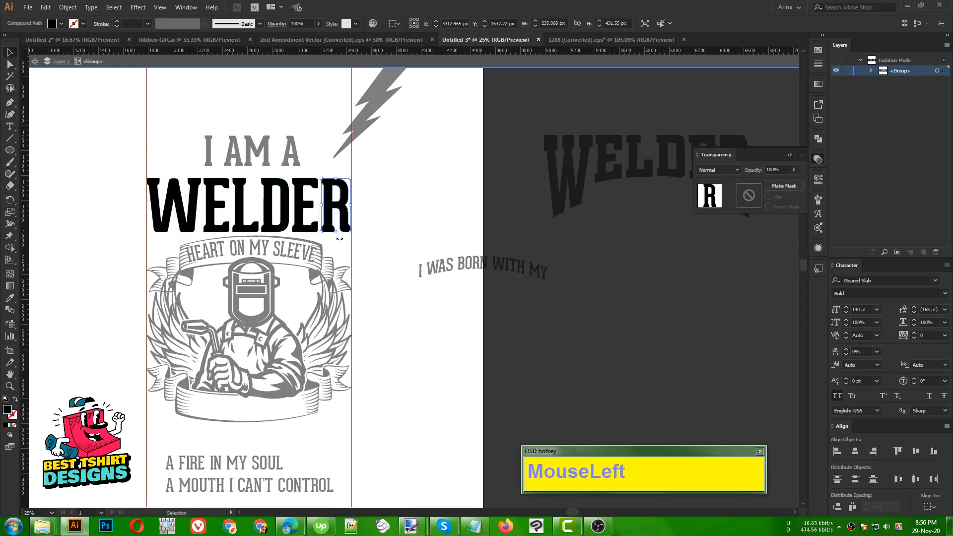
scroll(340, 239, "up", 1, "alt")
left_click_drag(335, 230, 333, 257)
left_click(104, 223)
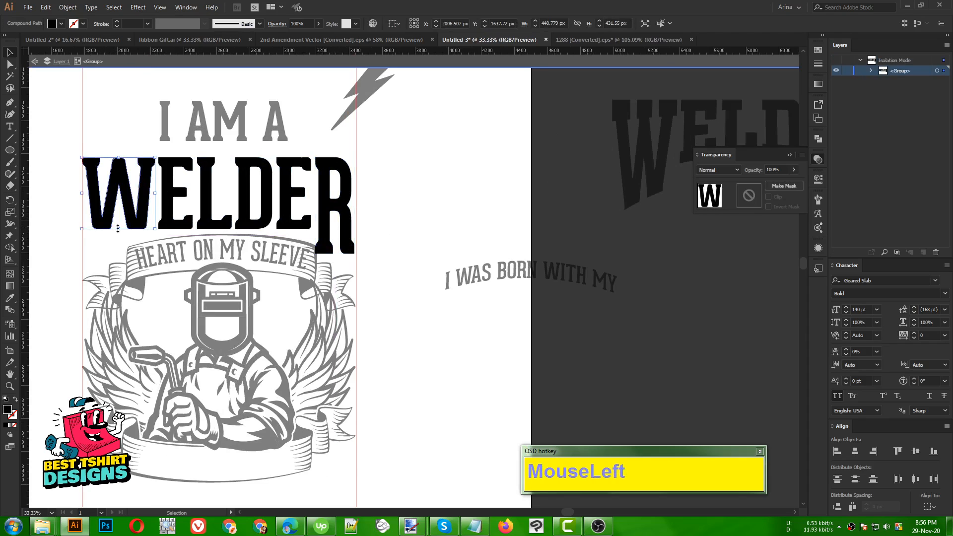
left_click_drag(118, 228, 79, 219)
- Lower the anchor points at the base of the W's left leg until the letter is about 703 px high
key("a")
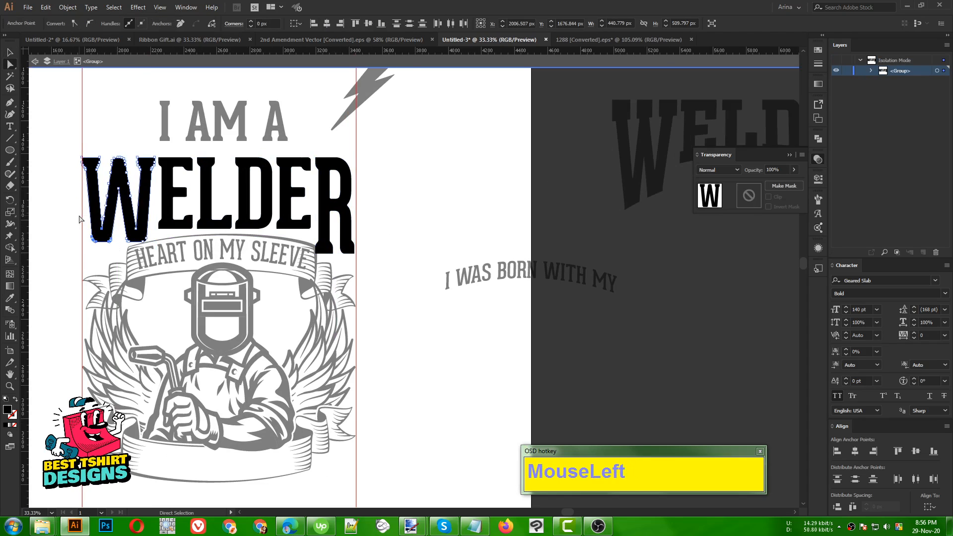
key("Down")
key("Down")
key("Down")
key("Down")
key("Down")
key("Down")
key("Down")
key("Down")
key("Down")
key("Down")
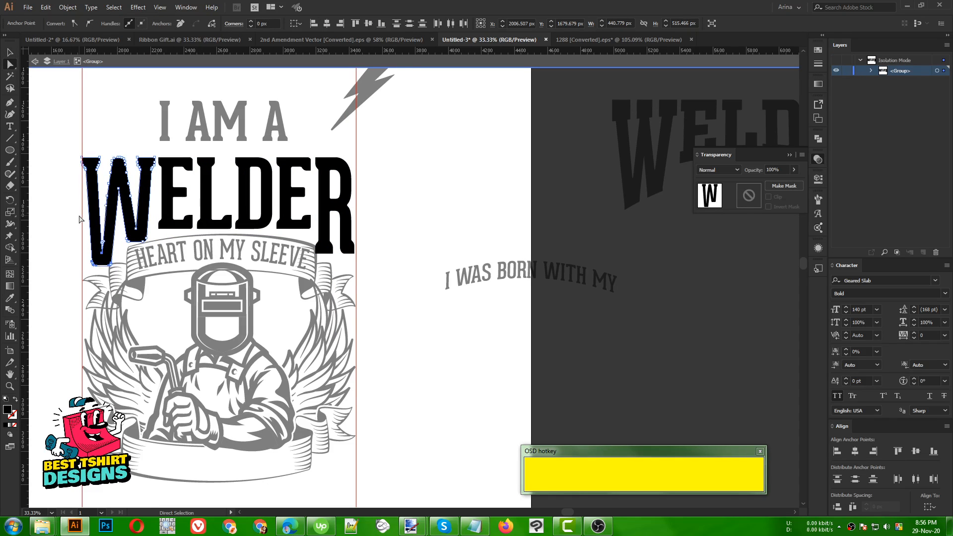
key("Down")
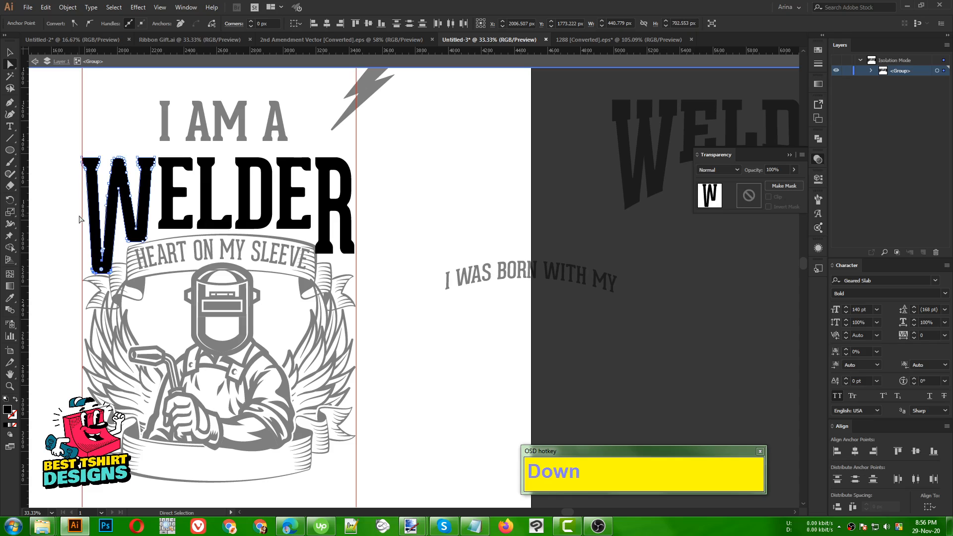
- Select the anchor points of the R's left foot and lower them to about 616 px overall letter height
left_click_drag(322, 251, 308, 237)
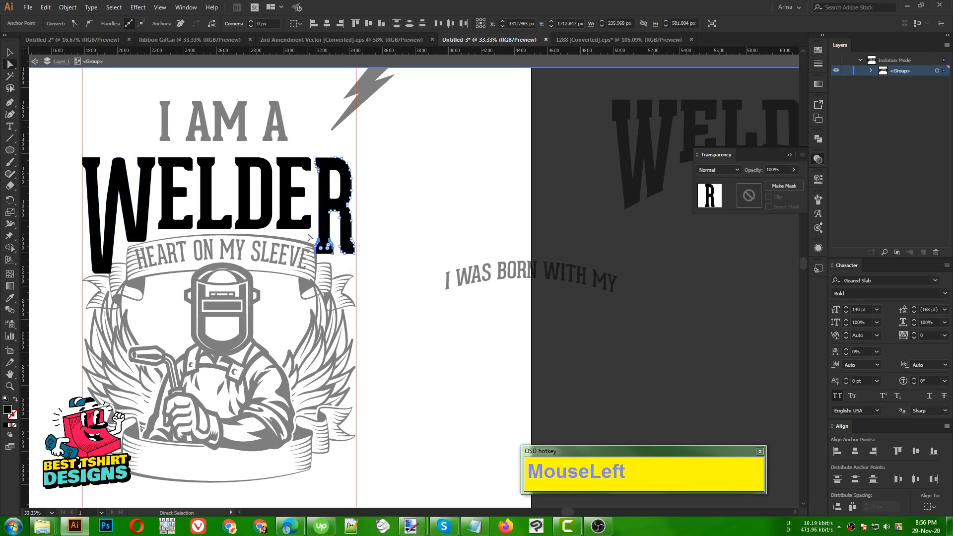
key("Down")
key("Down")
key("Down")
key("Down")
key("Down")
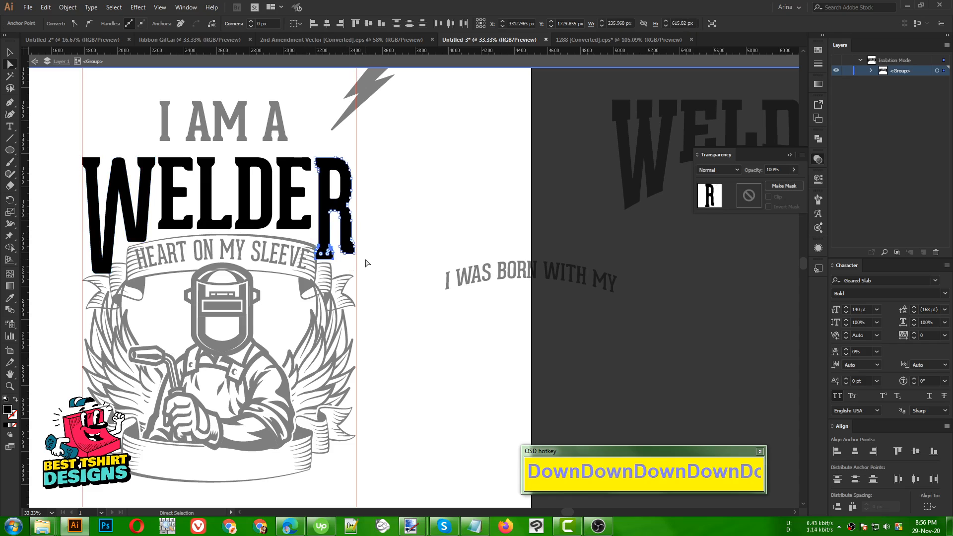
- Select the anchor points of the R's right foot and lower them until the letter is about 752 px high
left_click_drag(365, 259, 338, 232)
key("Down")
key("Down")
key("Down")
key("Down")
key("Down")
key("Down")
key("Down")
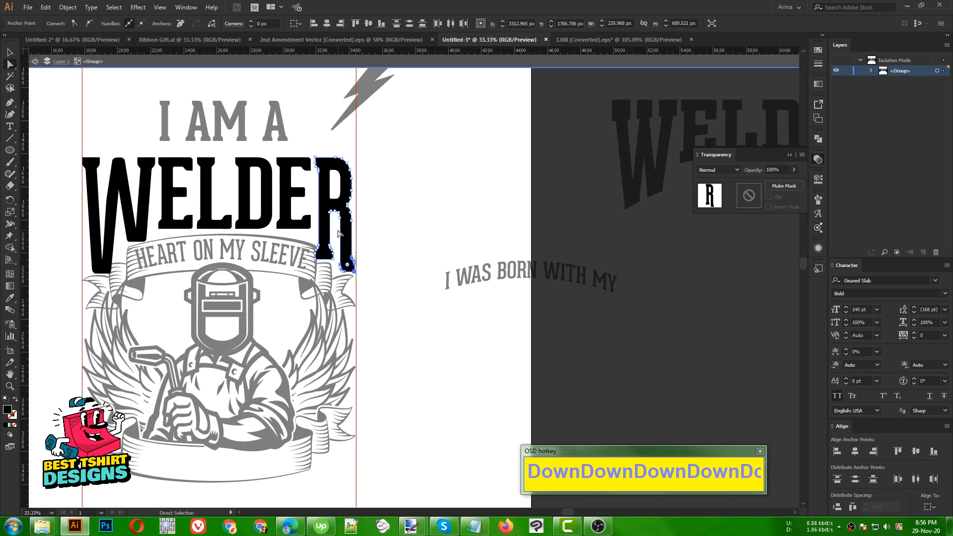
key("Down")
key("Down")
key("Down")
key("Down")
key("Down")
key("Down")
key("Down")
key("b")
left_click(376, 236)
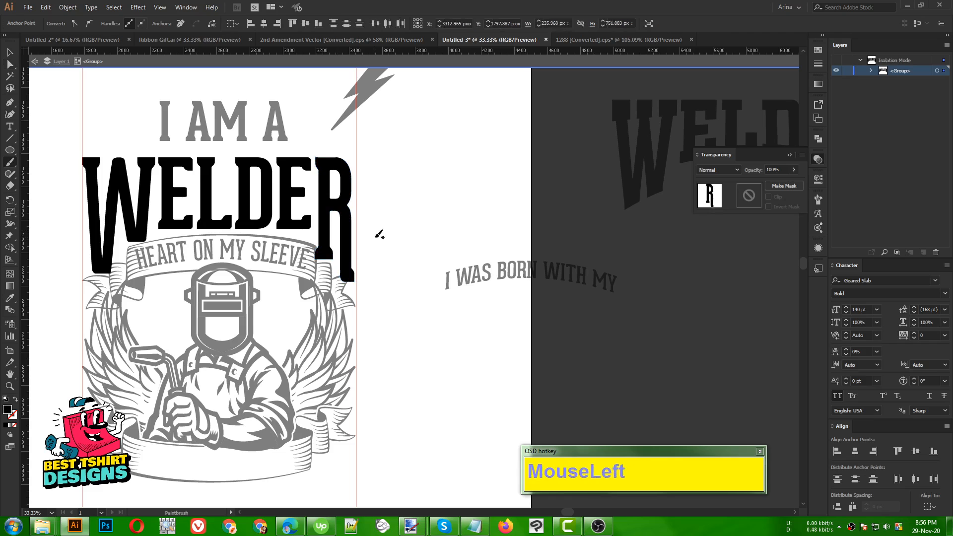
key("ctrl+z")
- Leave the WELDER group's isolation mode with nothing selected
key("v")
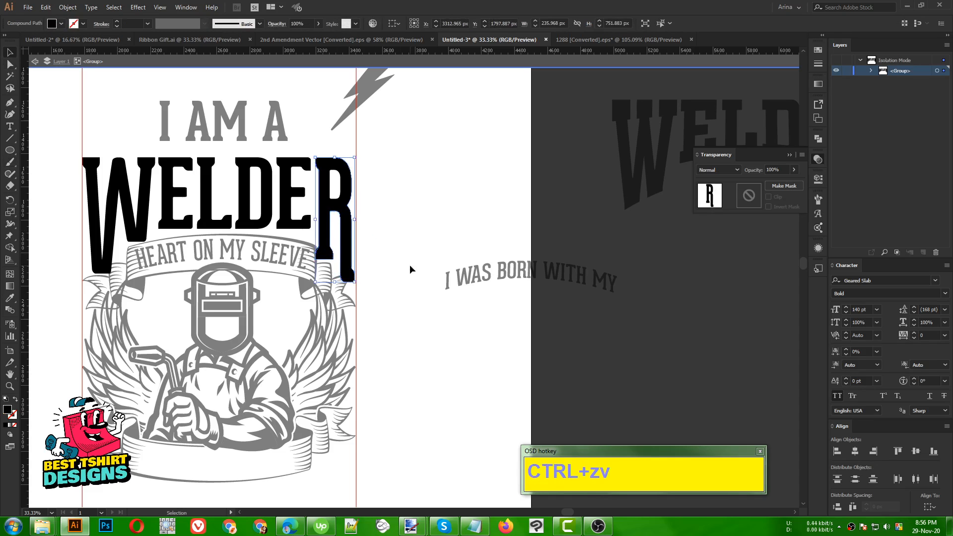
double_click(394, 247)
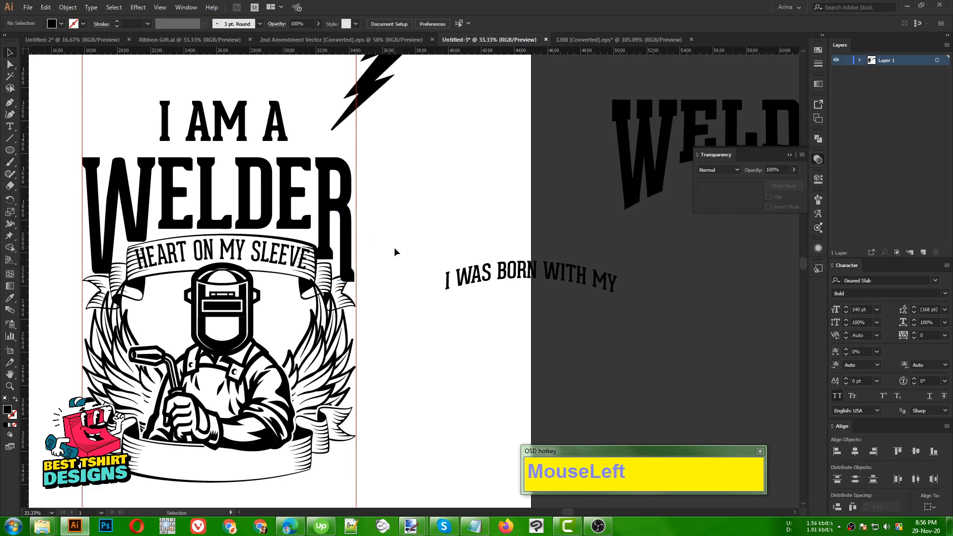
scroll(275, 198, "down", 1, "alt")
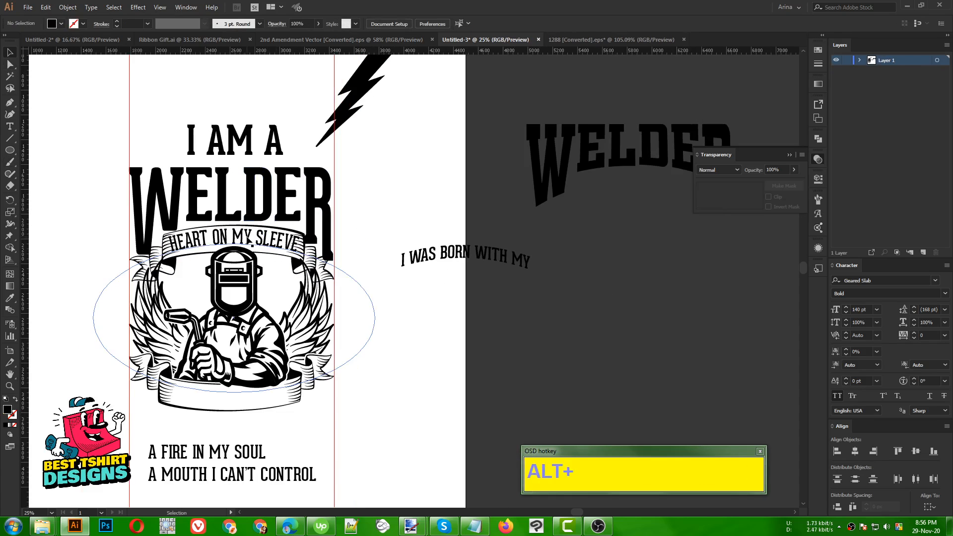
left_click(344, 251)
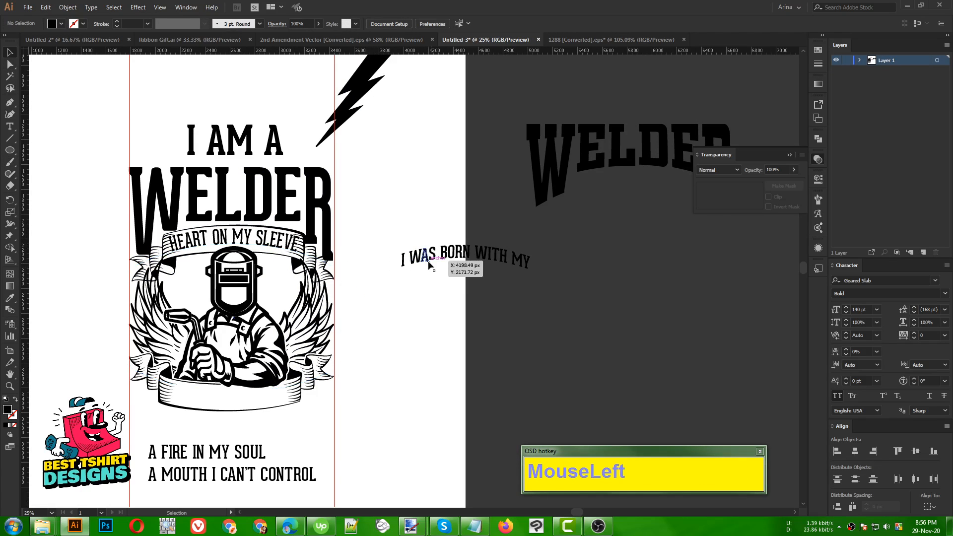
- Switch to Notepad, copy the line "I was Born with My" and return to Illustrator
left_click(474, 526)
left_click(629, 142)
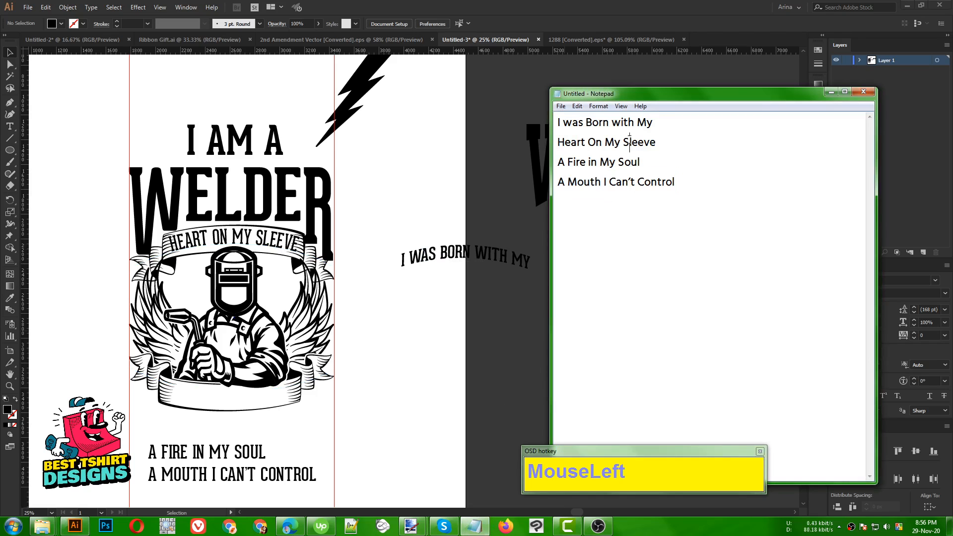
left_click_drag(653, 124, 534, 129)
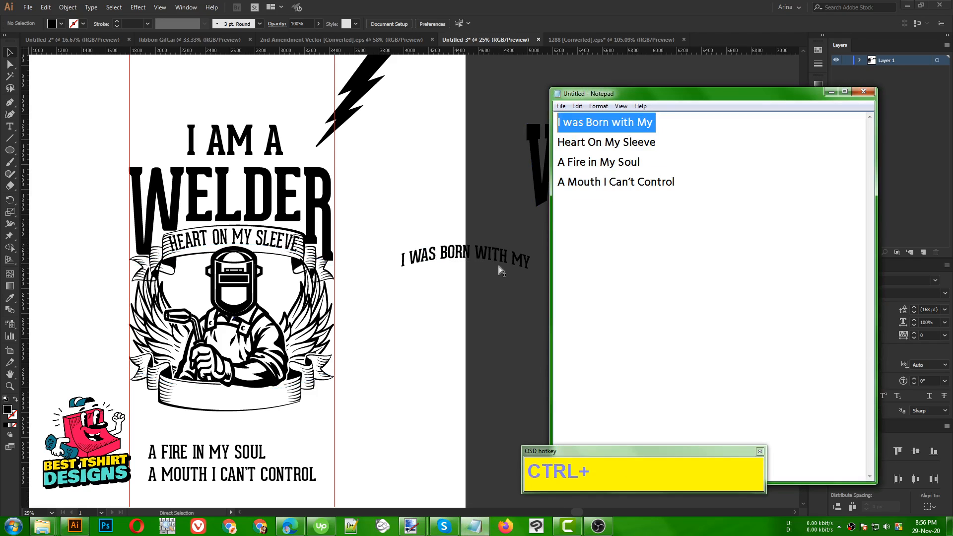
left_click(409, 311)
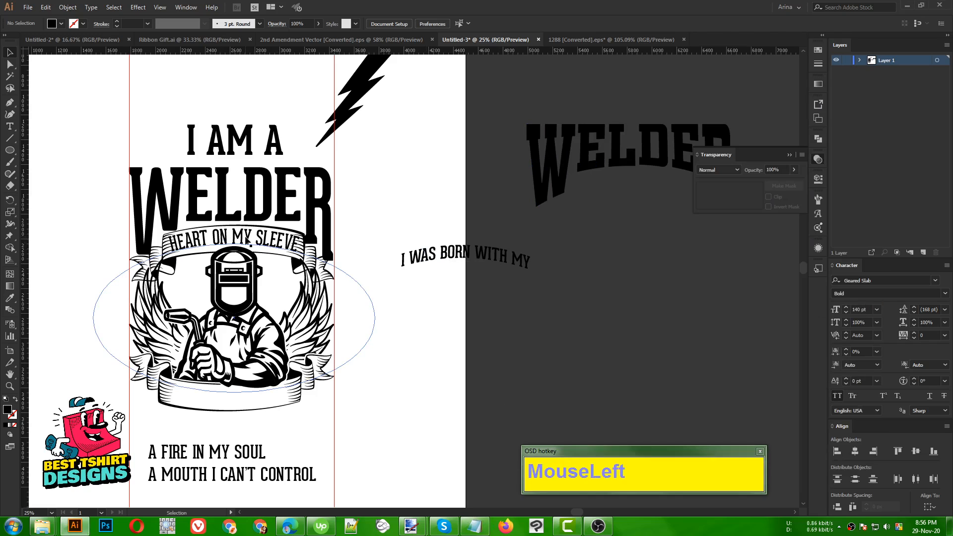
- Place a copy of the "HEART ON MY SLEEVE" path text off the artboard and replace the ribbon text with "I WAS BORN WITH MY"
left_click_drag(250, 242, 634, 316)
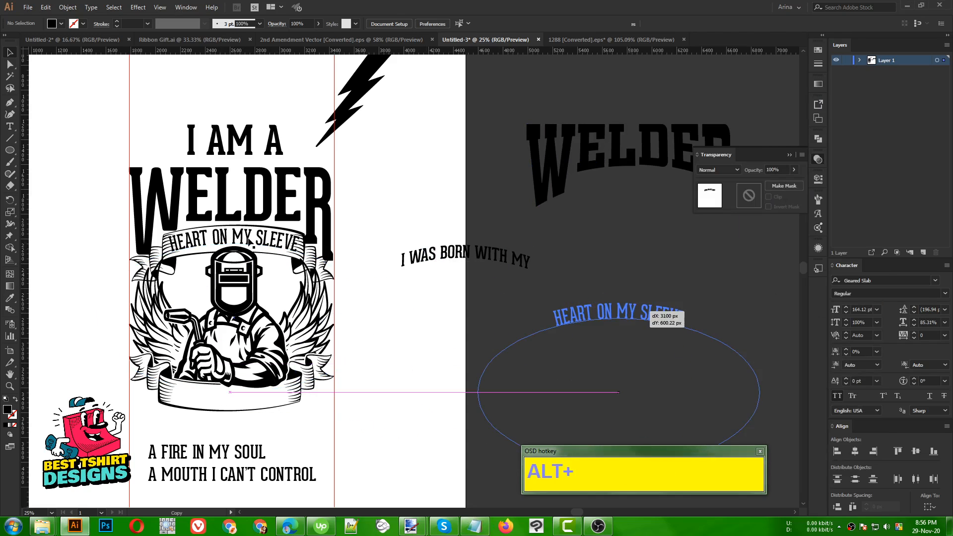
left_click(255, 248)
triple_click(255, 248)
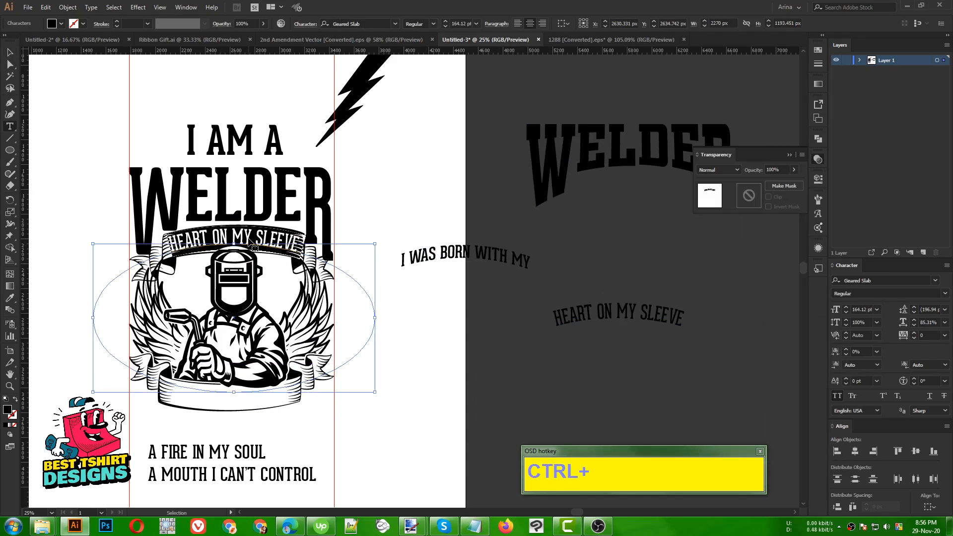
type("I WAS BORN WITH MY")
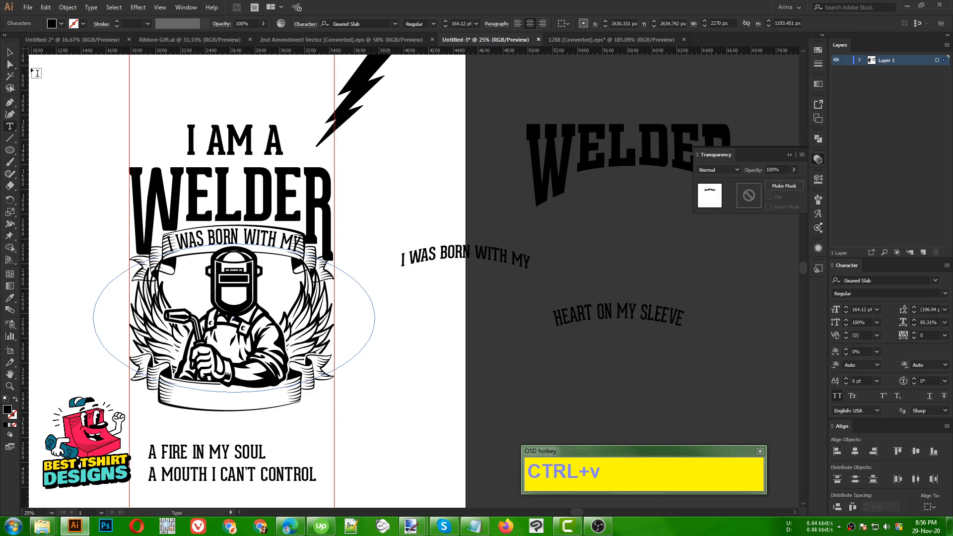
- Remove the trailing character at the end of the "I WAS BORN WITH MY" ribbon text and finish editing it
left_click(8, 52)
left_click(294, 247)
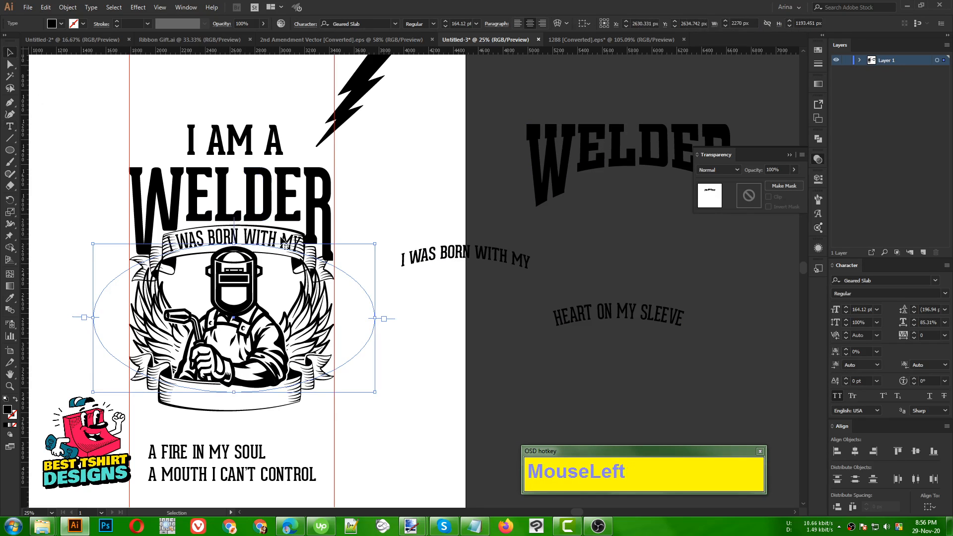
double_click(284, 242)
key("End")
key("BackSpace")
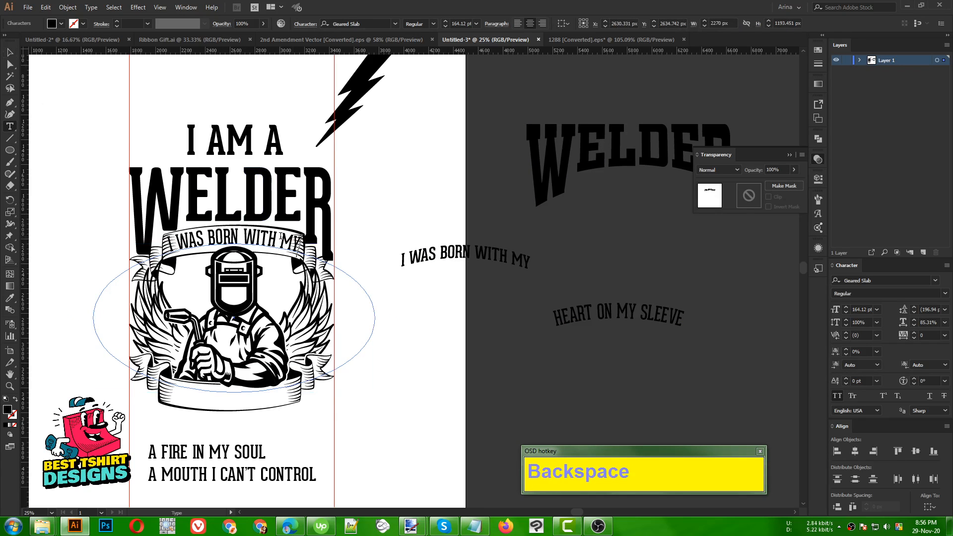
left_click(13, 57)
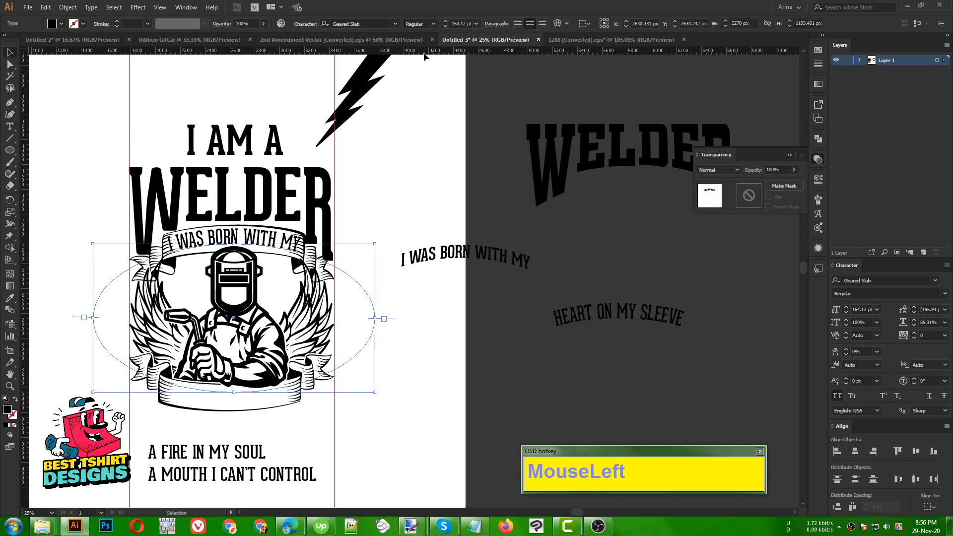
- Set the ribbon text's font size to 160 pt and nudge it up slightly within the upper ribbon
scroll(466, 24, "down", 1)
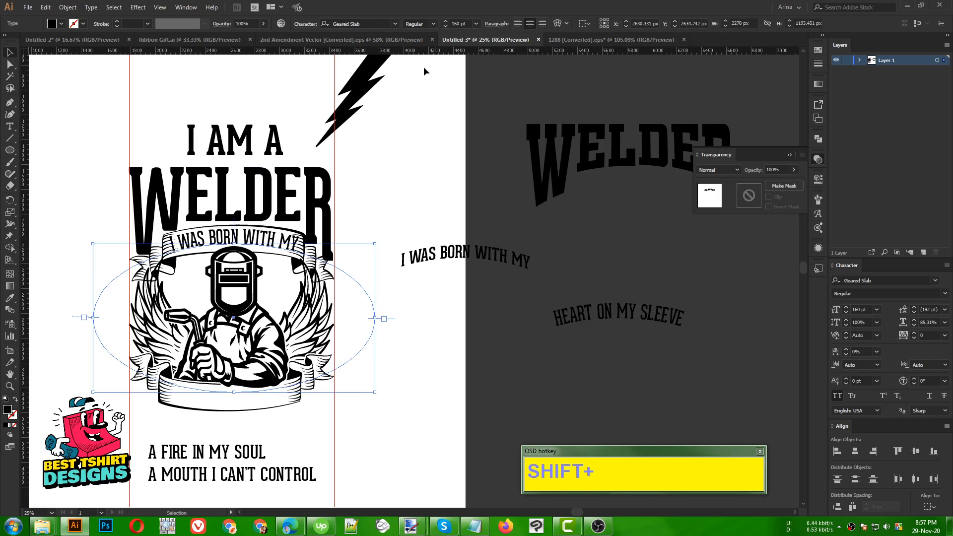
scroll(249, 261, "up", 1)
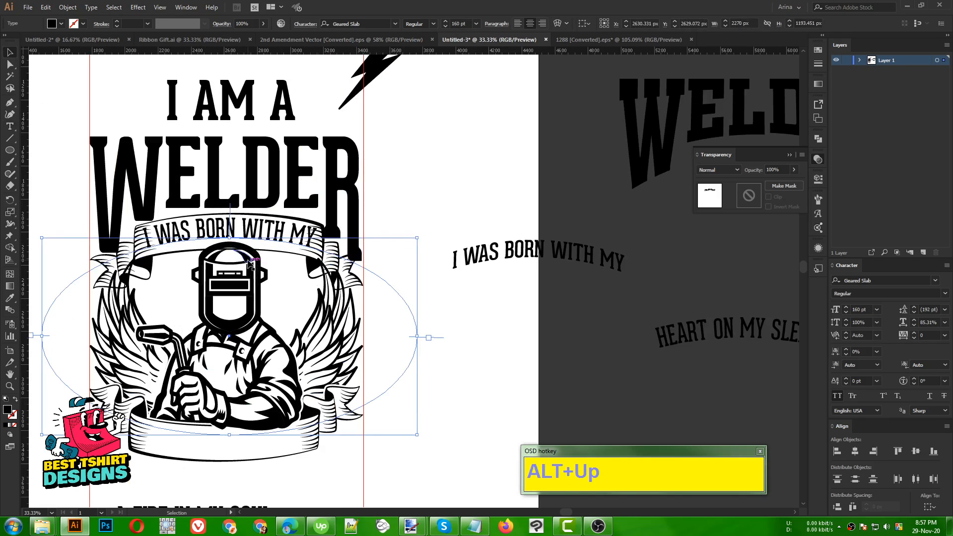
scroll(249, 263, "down", 1)
left_click(391, 196)
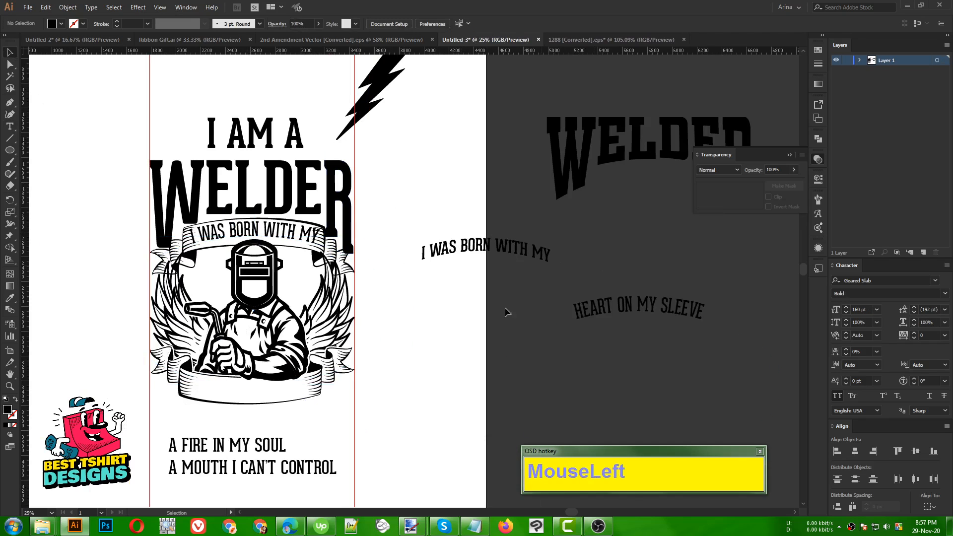
triple_click(626, 303)
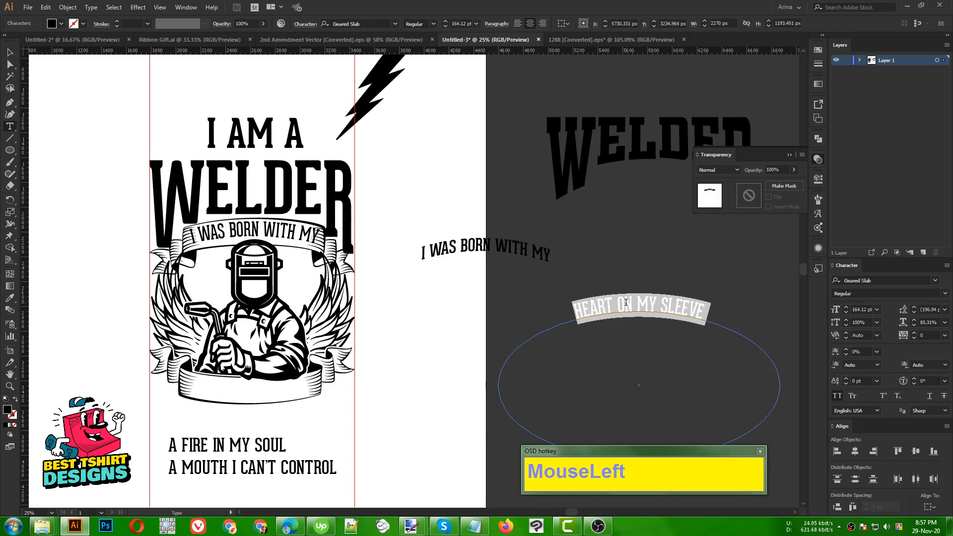
left_click(11, 53)
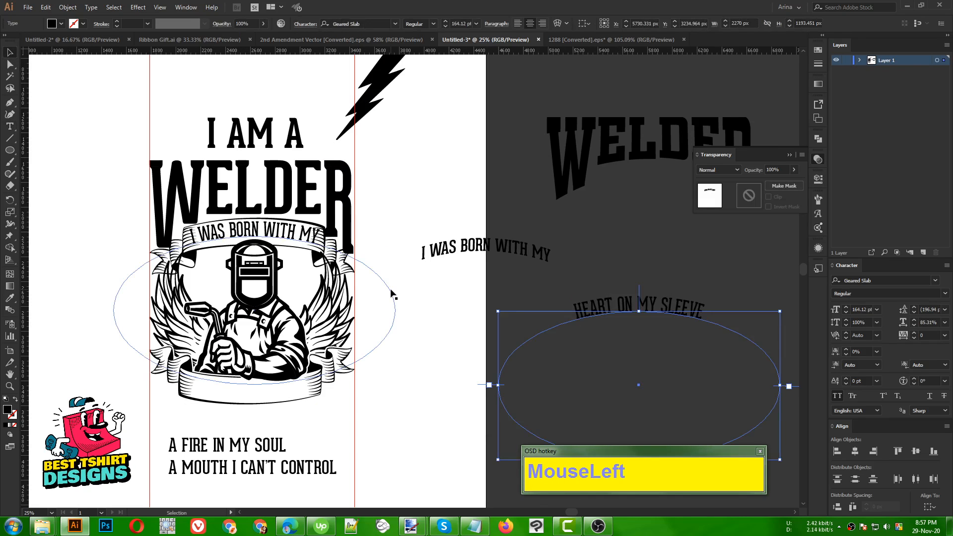
left_click(417, 282)
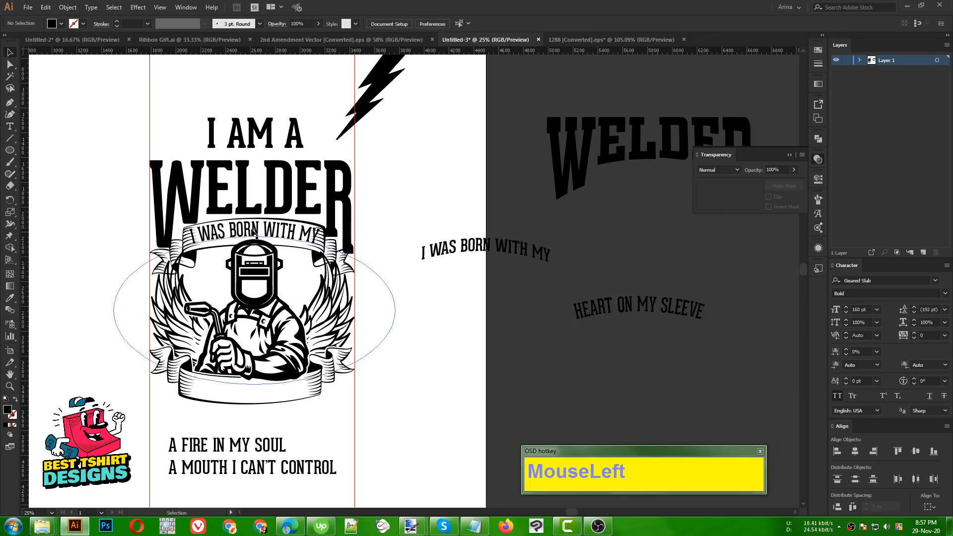
- Duplicate the "I WAS BORN WITH MY" ribbon text in place and flip the copy to the inner bottom of its ellipse path
left_click(263, 236)
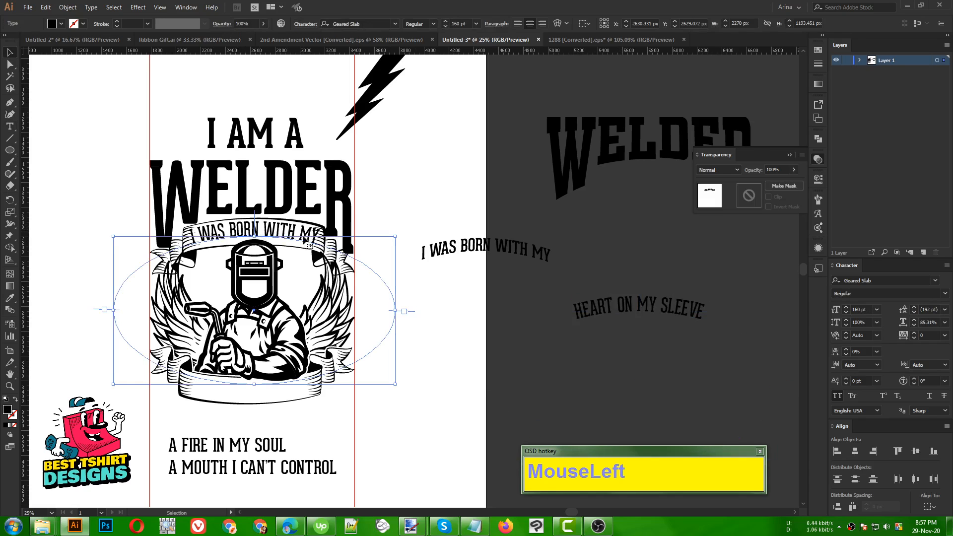
key("ctrl+f")
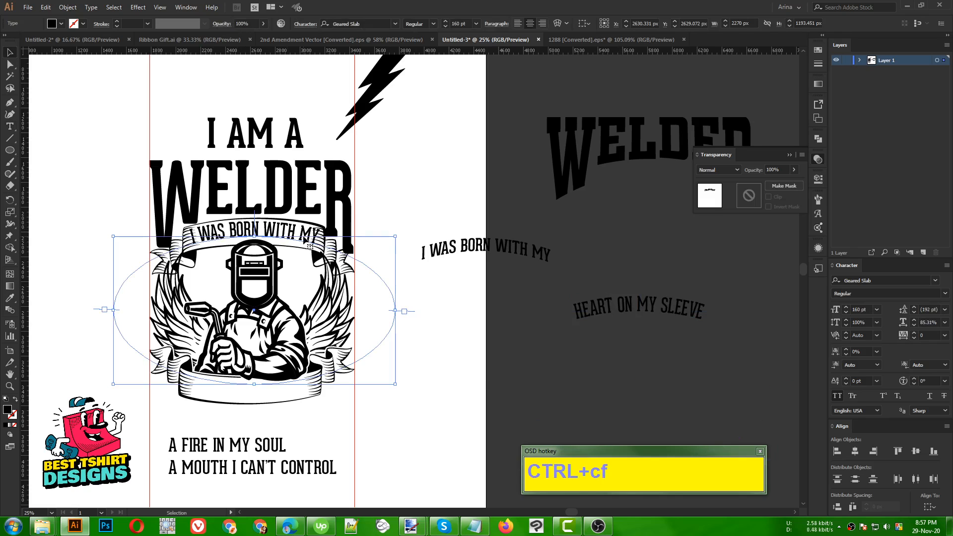
left_click_drag(254, 218, 260, 360)
- Move the flipped text copy down and slightly left until it sits within the lower ribbon
key("Down")
key("Down")
key("Down")
key("Down")
key("Down")
key("Down")
key("Down")
key("Down")
key("Down")
key("Down")
key("Down")
key("Down")
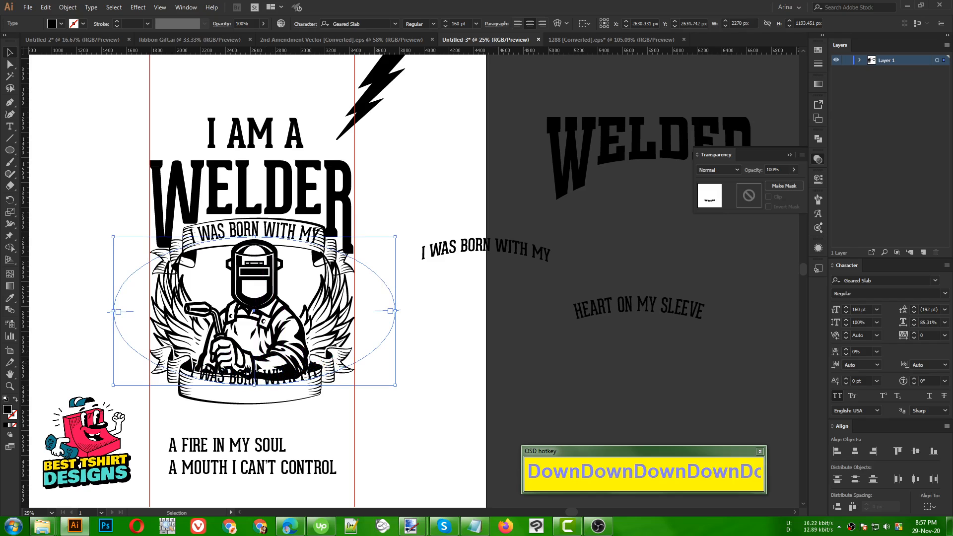
key("Down")
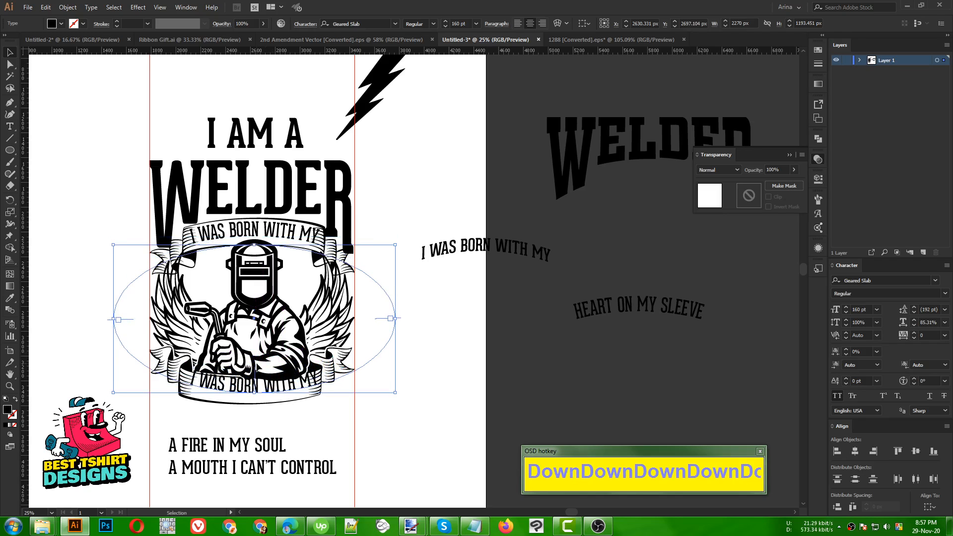
key("Down")
key("Down")
key("Down")
key("Down")
key("Down")
key("Down")
key("Down")
key("Down")
key("Down")
key("Down")
key("Down")
key("Down")
key("Down")
key("Down")
key("Down")
key("Down")
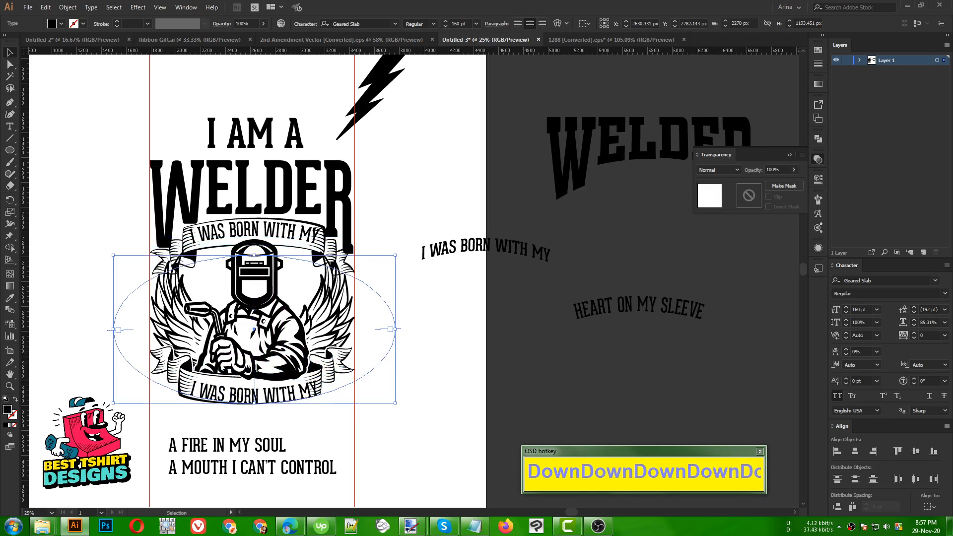
key("Up")
key("Up")
key("Up")
key("Up")
key("Up")
key("Left")
key("Left")
key("Left")
key("Left")
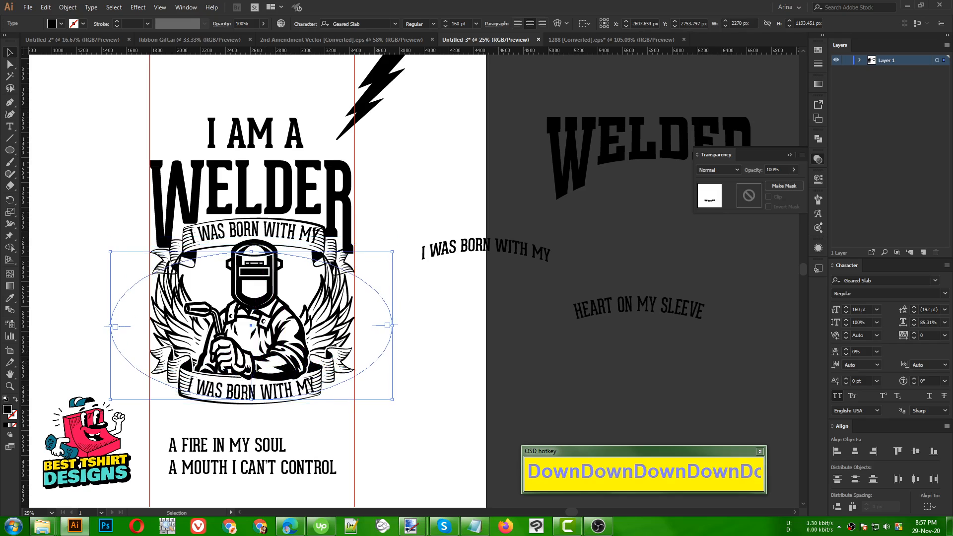
key("Down")
key("Down")
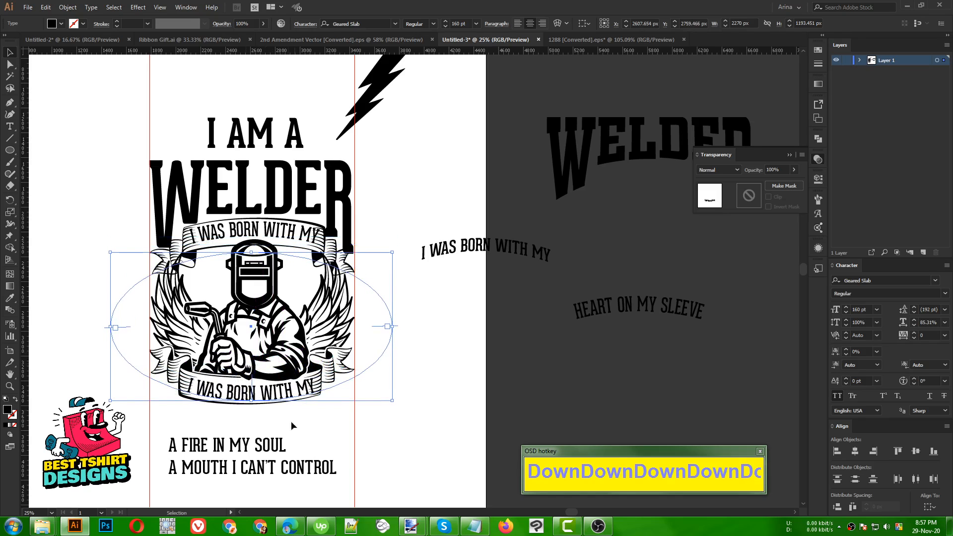
key("Up")
- Replace the lower ribbon text with "HEART ON MY SLEEVE" copied from the off-artboard text, and remove its trailing character
double_click(647, 309)
key("ctrl+a")
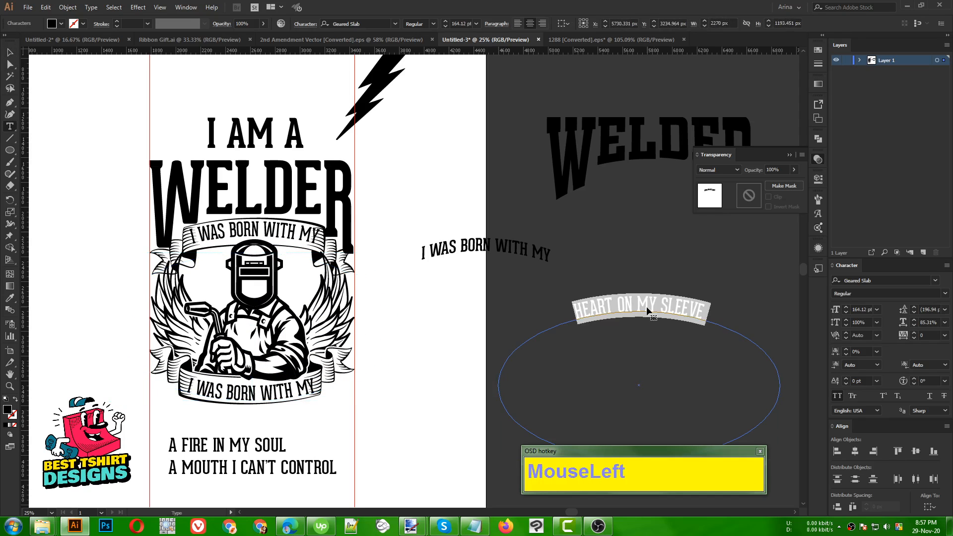
key("ctrl+c")
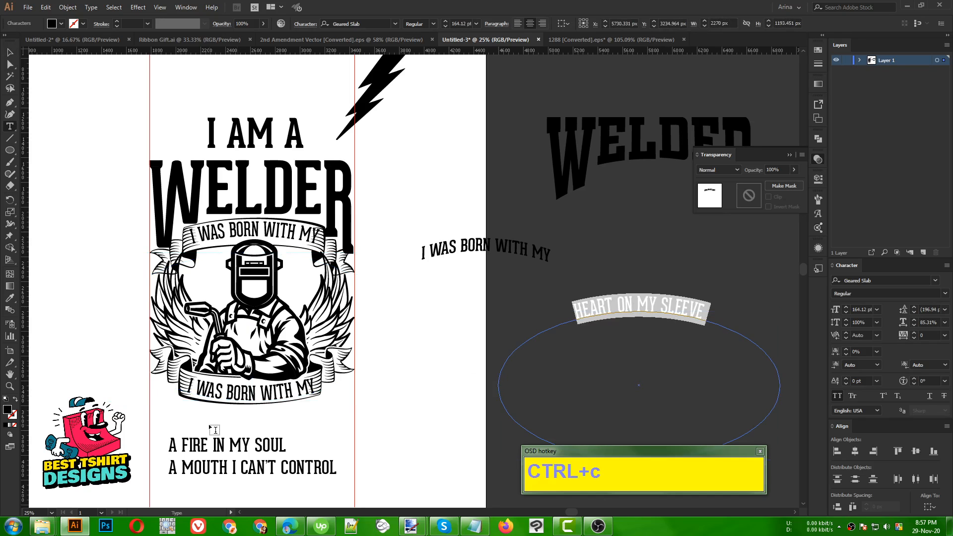
left_click(250, 391)
key("ctrl+a")
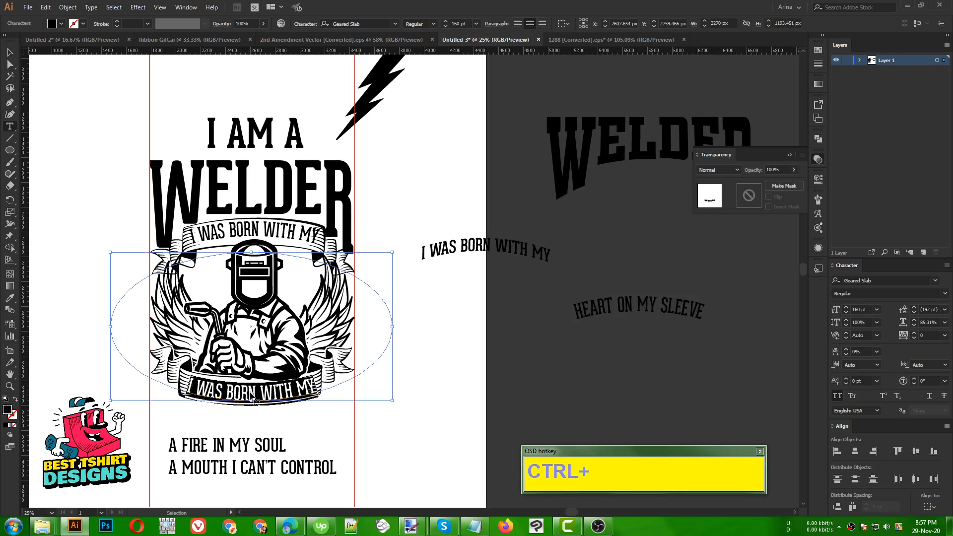
key("ctrl+v")
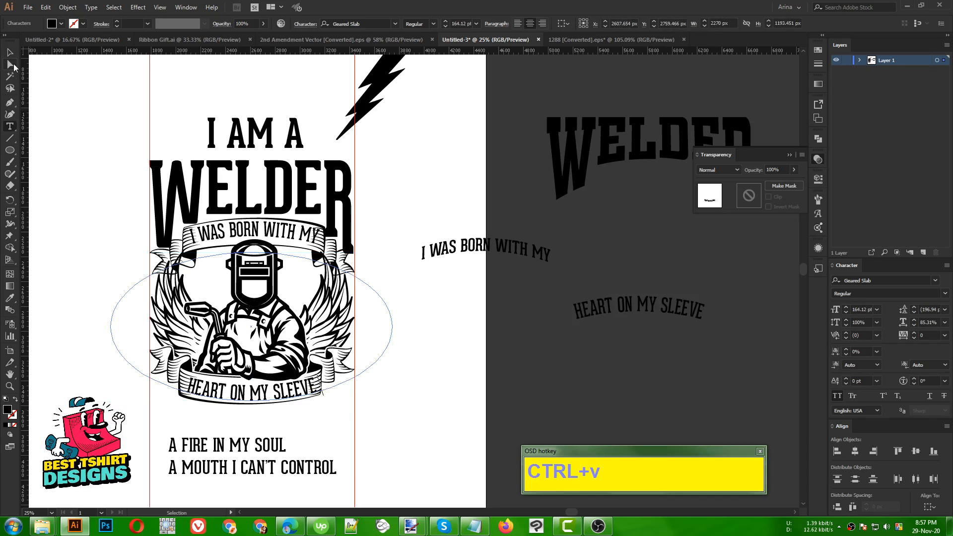
key("BackSpace")
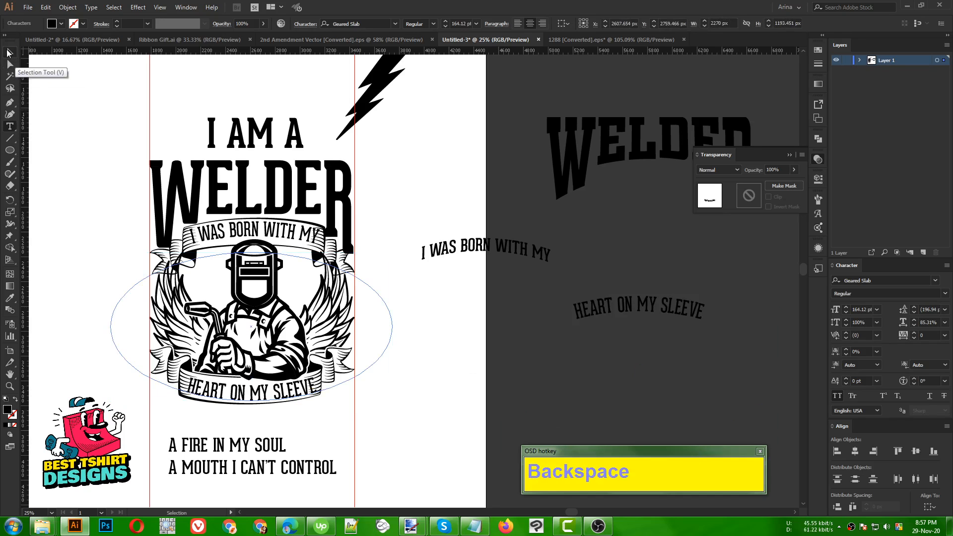
- Finish editing the "HEART ON MY SLEEVE" text and nudge it slightly left and up to center it in the ribbon
left_click(9, 52)
key("Left")
key("Left")
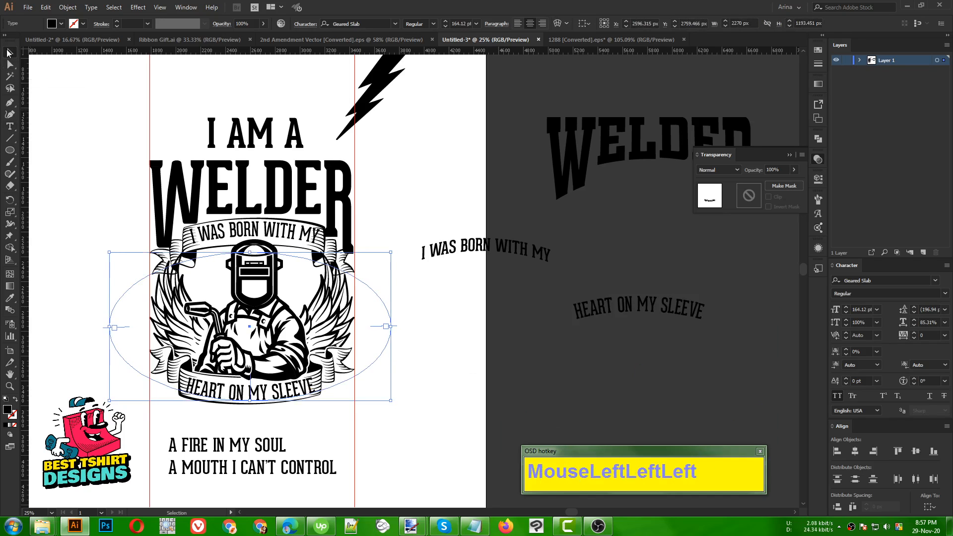
key("Up")
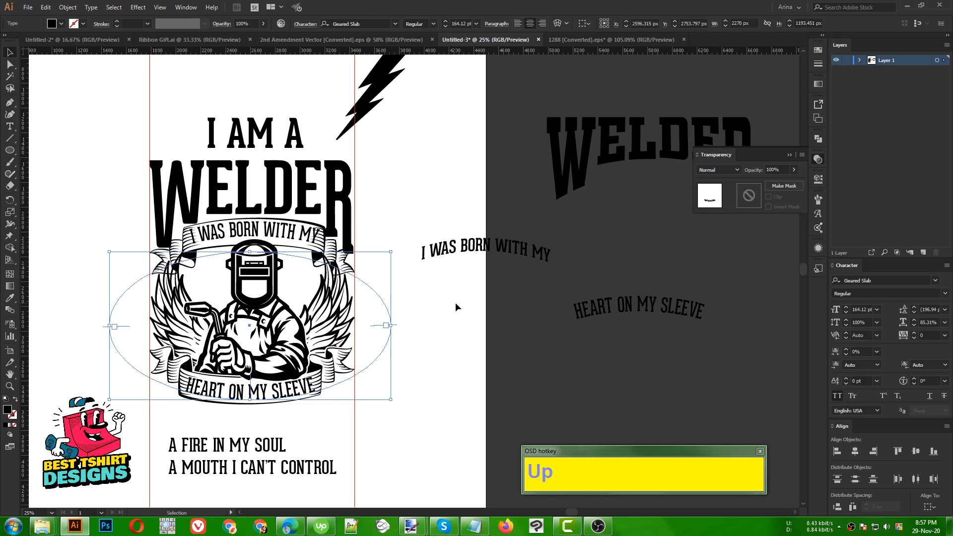
left_click(457, 306)
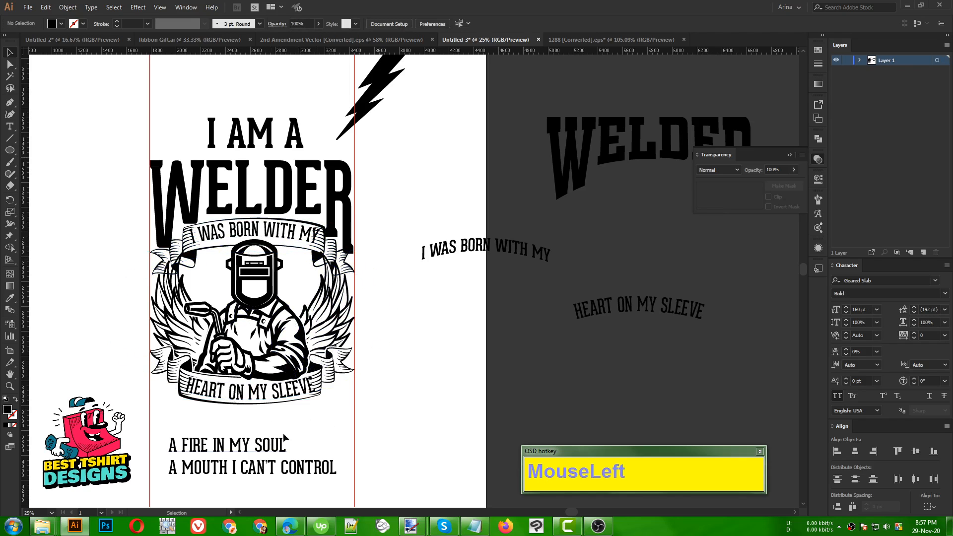
- Stack "A FIRE IN MY SOUL" and "A MOUTH I CAN'T CONTROL" closely beneath the lower ribbon
left_click_drag(264, 448, 284, 413)
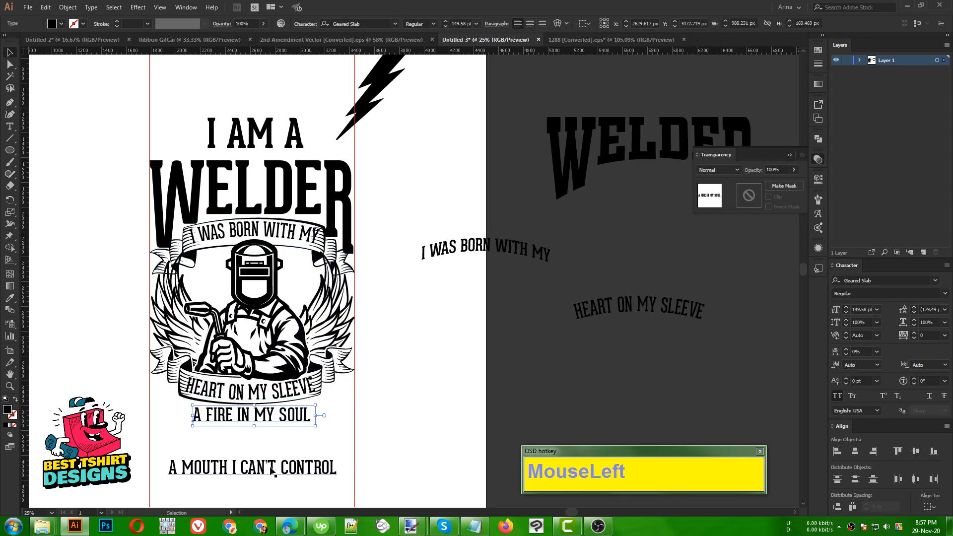
left_click_drag(267, 466, 269, 439)
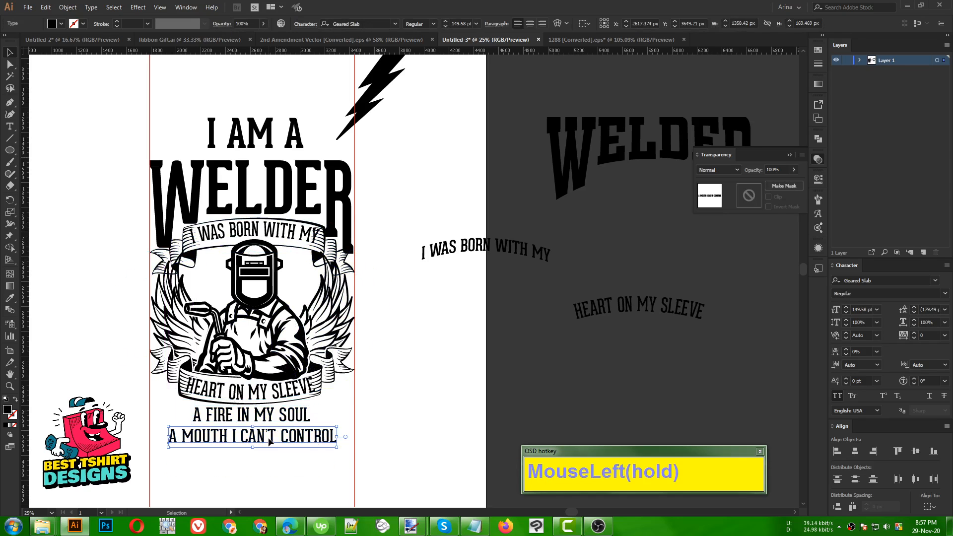
- Convert "A MOUTH I CAN'T CONTROL" to outlines and scale it proportionally to span the two vertical guides
right_click(269, 439)
left_click(367, 314)
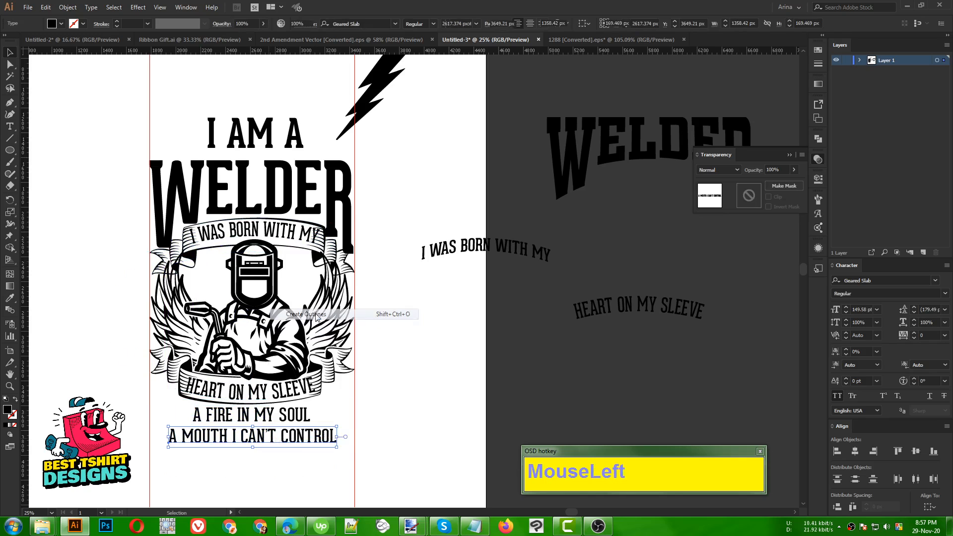
left_click(339, 436, "shift")
left_click_drag(339, 437, 354, 437)
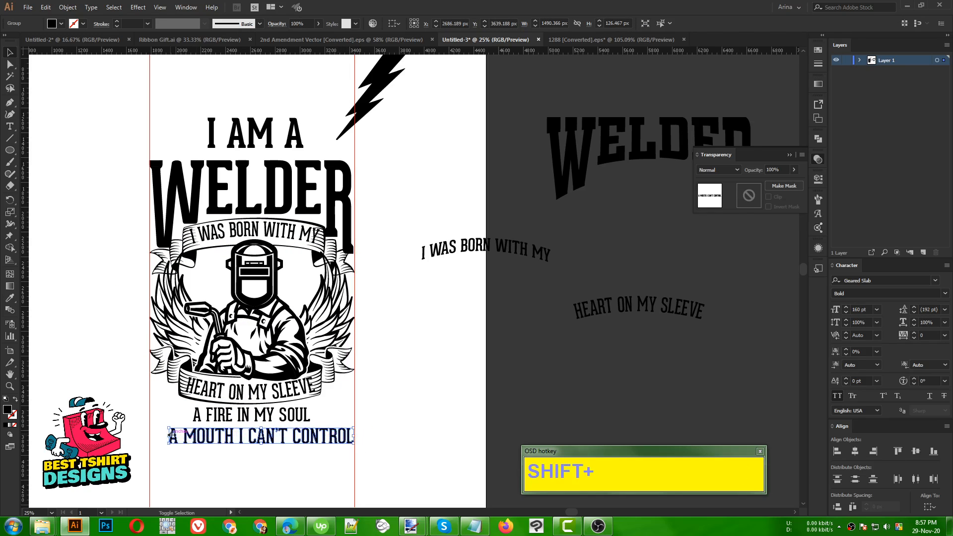
left_click_drag(170, 435, 150, 436)
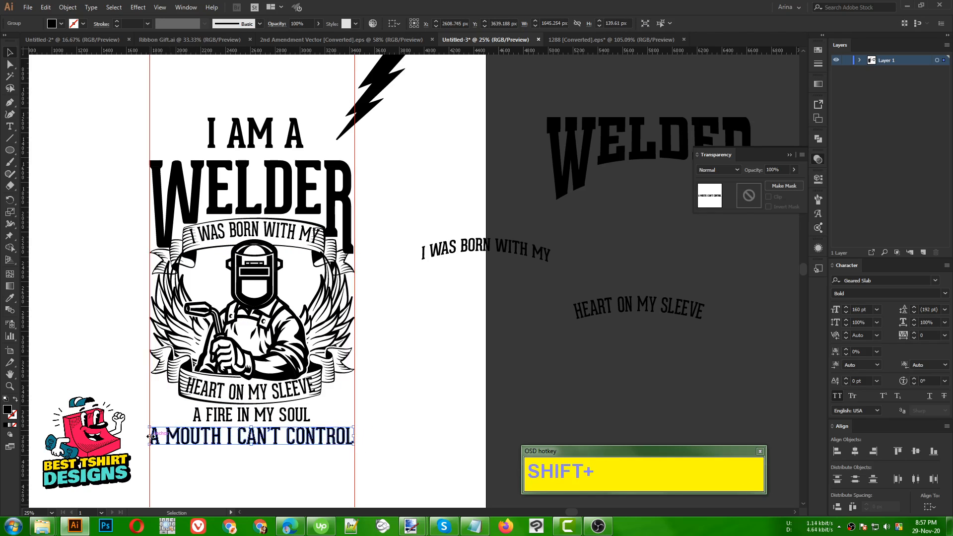
- Convert "A FIRE IN MY SOUL" to outlines, enlarge it, and adjust the spacing between the two slogan lines
left_click(284, 421)
right_click(285, 420)
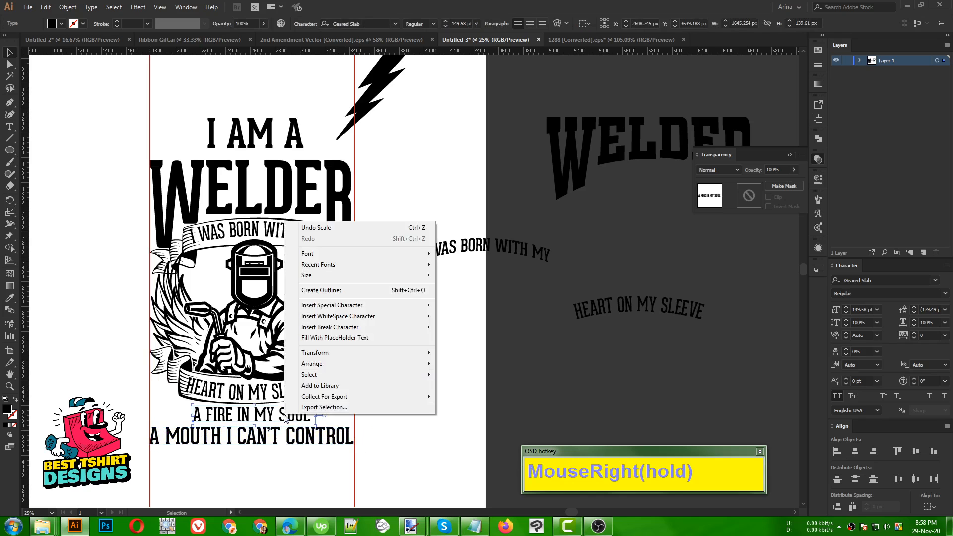
left_click(327, 290)
left_click_drag(313, 415, 296, 440)
left_click(296, 438, "shift")
left_click(444, 367)
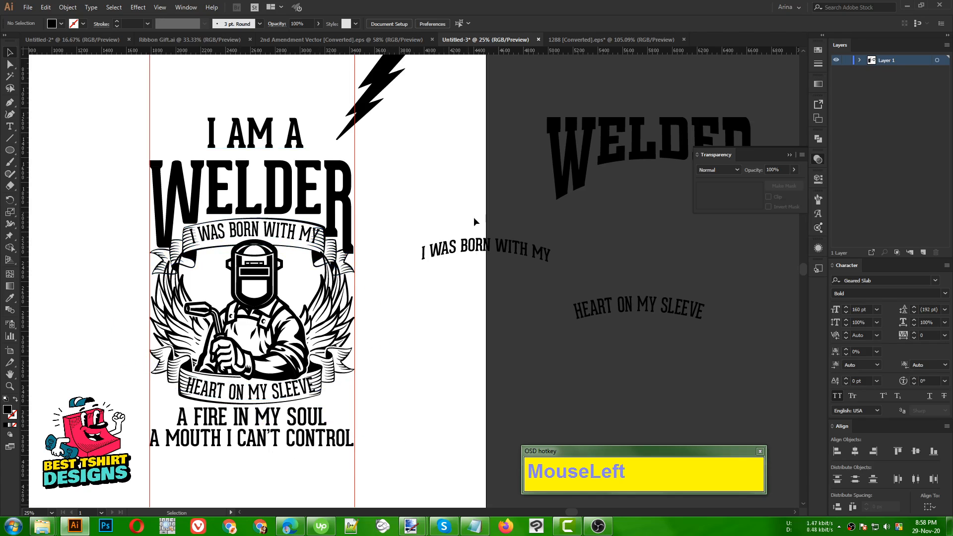
- Delete the leftover WELDER title and the two spare curved slogan texts beside the design
left_click_drag(438, 190, 633, 353)
key("Delete")
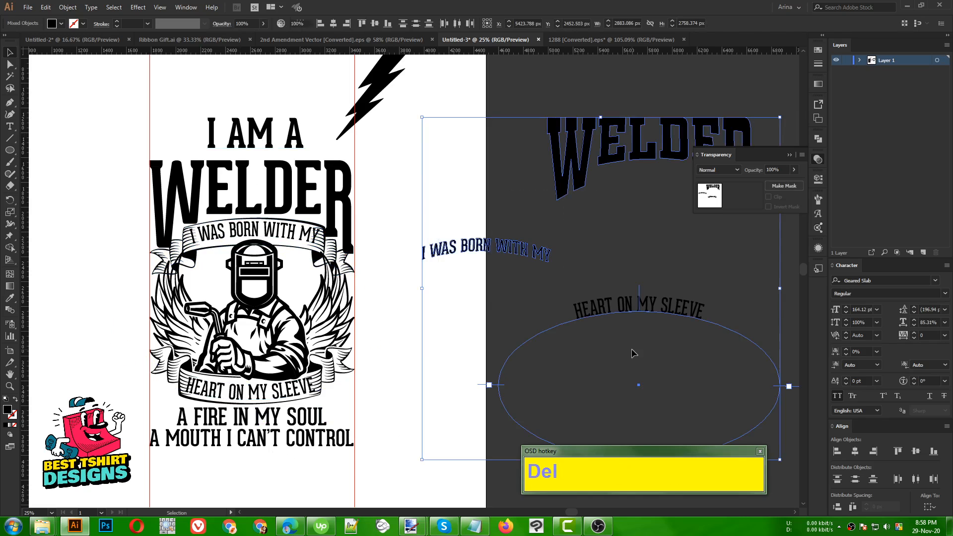
left_click(407, 315)
- Move "I AM A" down closer to the WELDER title and convert it to outlines
scroll(259, 132, "up", 1, "alt")
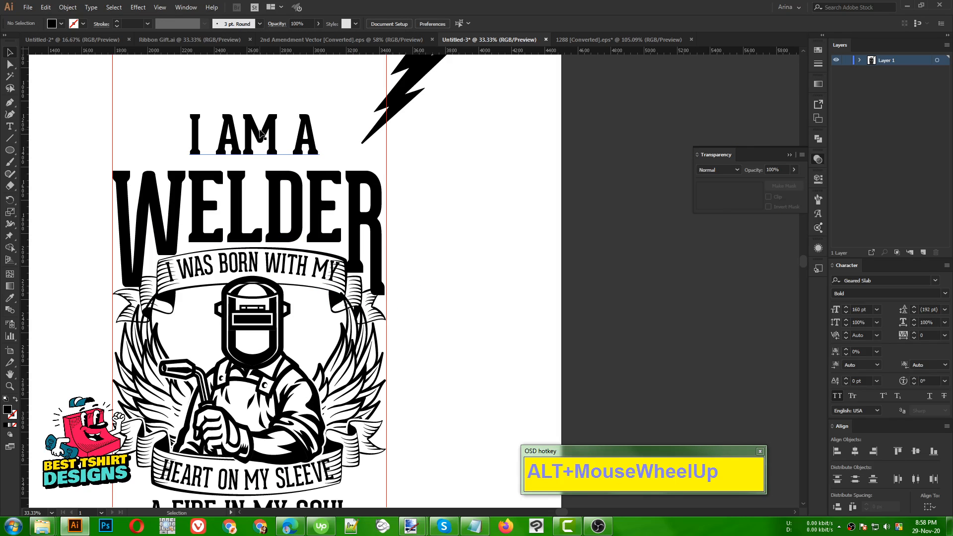
left_click_drag(260, 133, 260, 142)
right_click(261, 141)
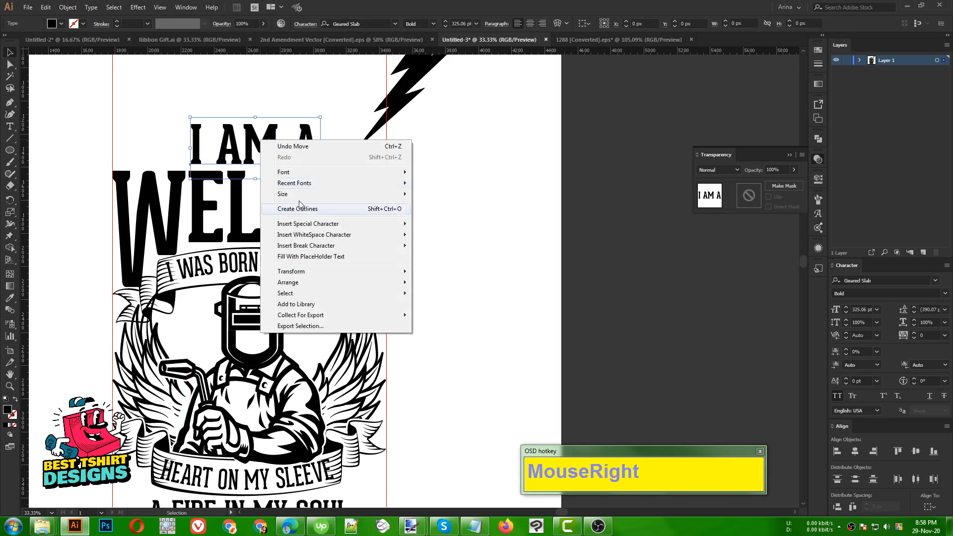
left_click(300, 208)
left_click(454, 214)
- Scale the outlined "I AM A" down slightly about its center
scroll(454, 214, "up", 1)
scroll(454, 214, "up", 1)
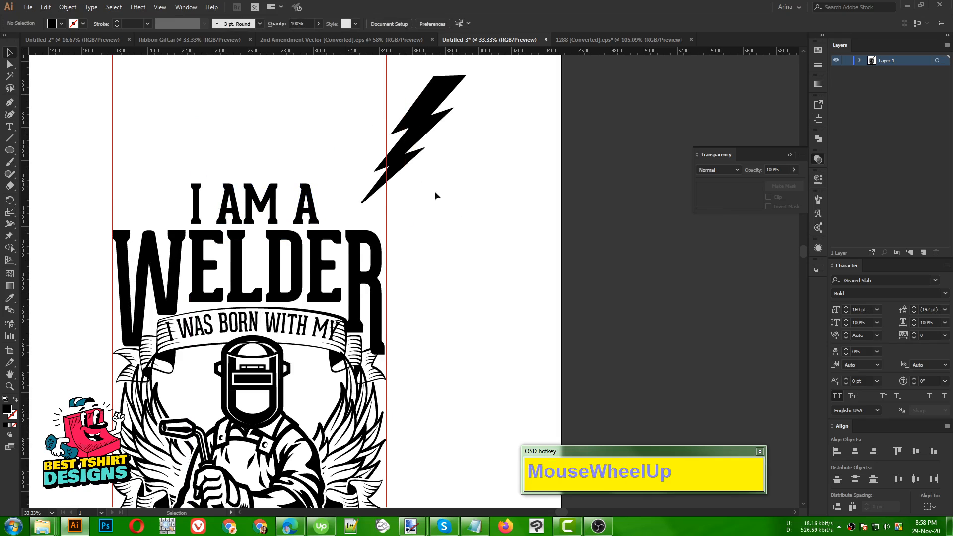
left_click(308, 204)
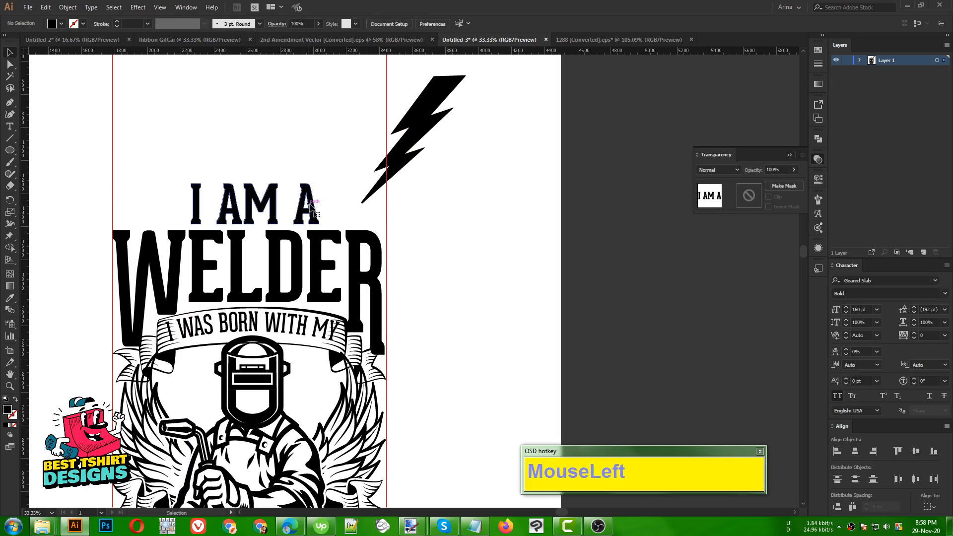
left_click_drag(319, 203, 313, 203)
left_click(337, 202)
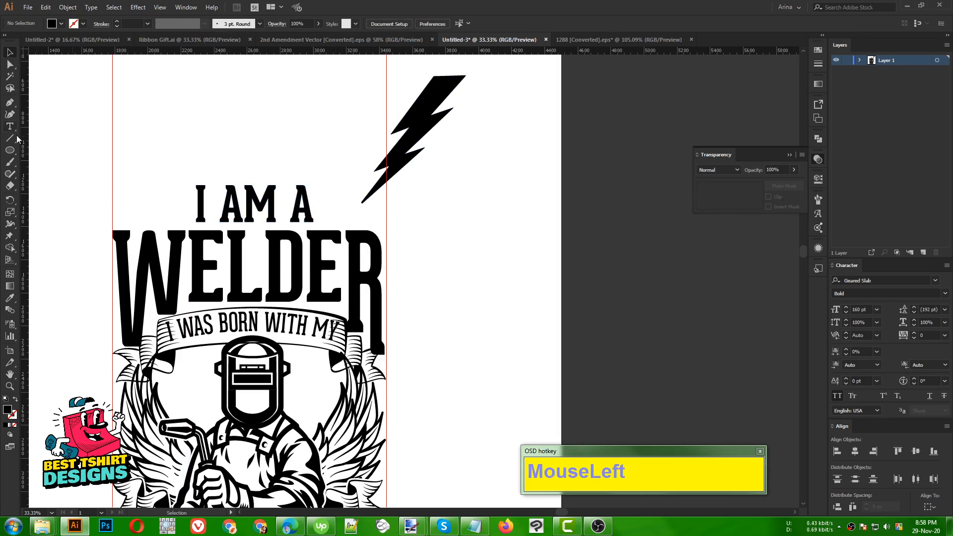
- Draw a horizontal line about 406 px long from just left of "I AM A" to the left guide, and select it
scroll(159, 213, "up", 2, "alt")
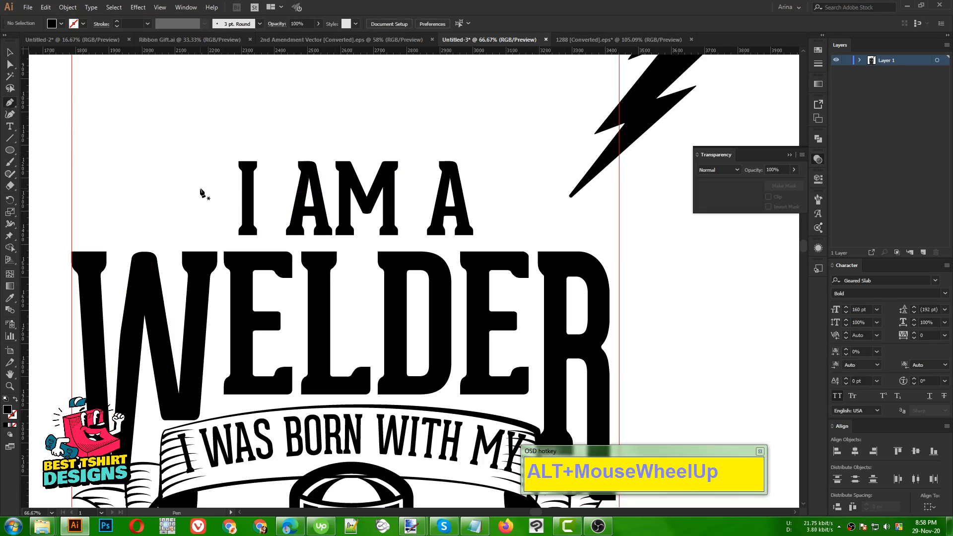
left_click(206, 167)
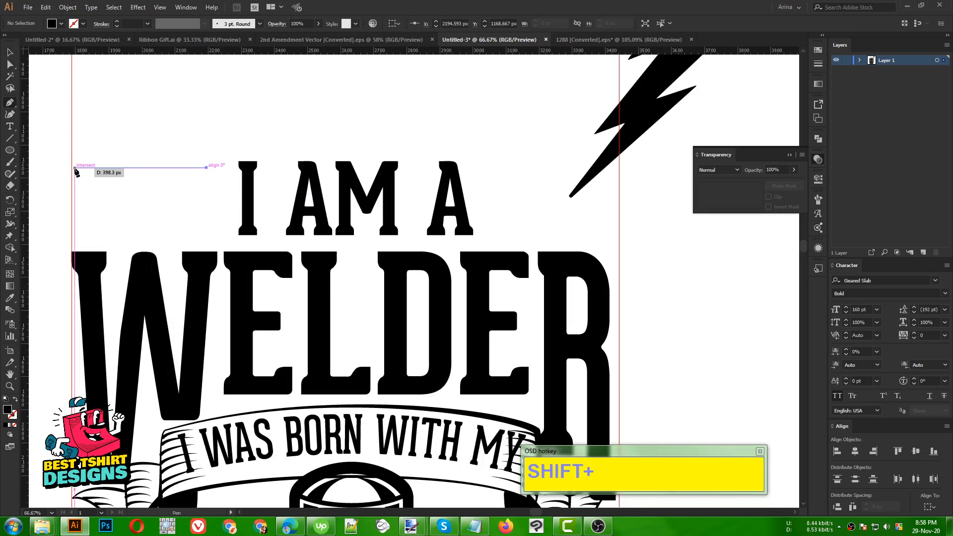
left_click(72, 168, "shift")
key("v")
left_click(151, 186)
left_click_drag(151, 138, 171, 200)
- Swap the line's fill and stroke so it has a black stroke, and set the stroke weight to 30 pt
key("shift+x")
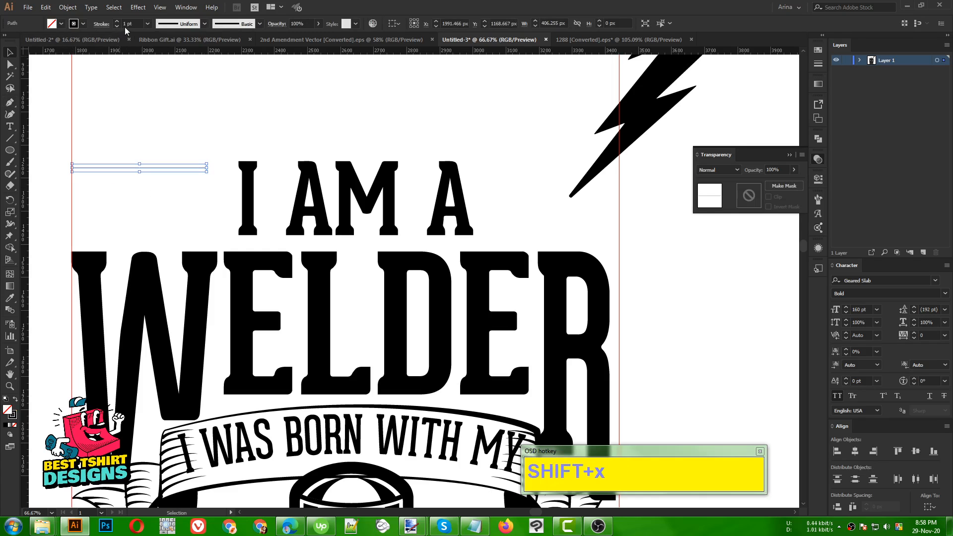
scroll(129, 22, "up", 1, "shift")
scroll(129, 23, "up", 2, "shift")
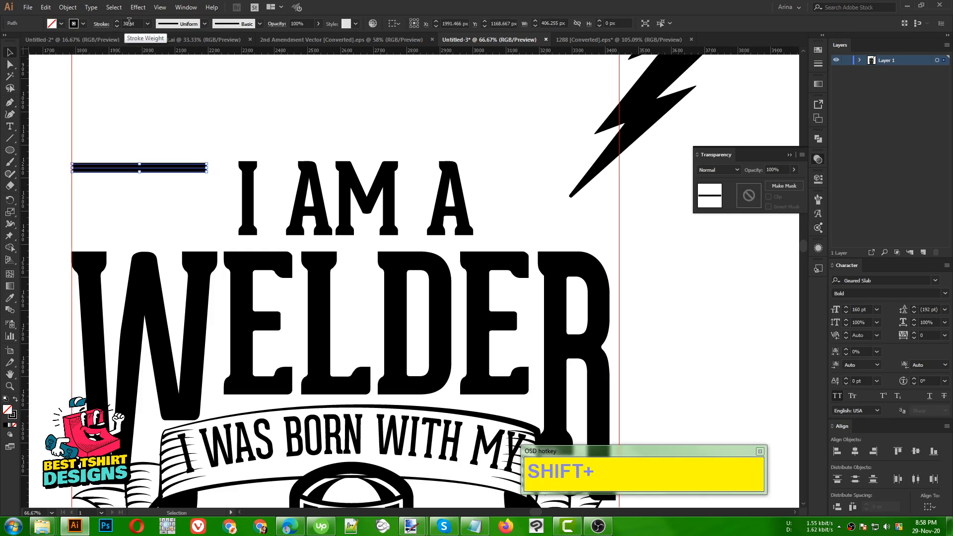
- Apply the tapered triangular width profile to the selected 30 pt line beside "I AM A"
left_click(101, 24)
left_click(62, 176)
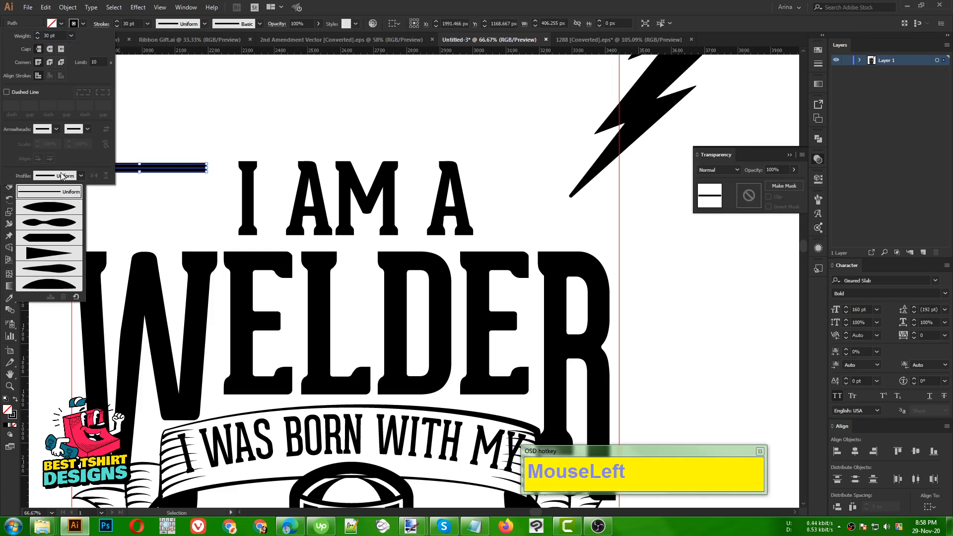
left_click(54, 254)
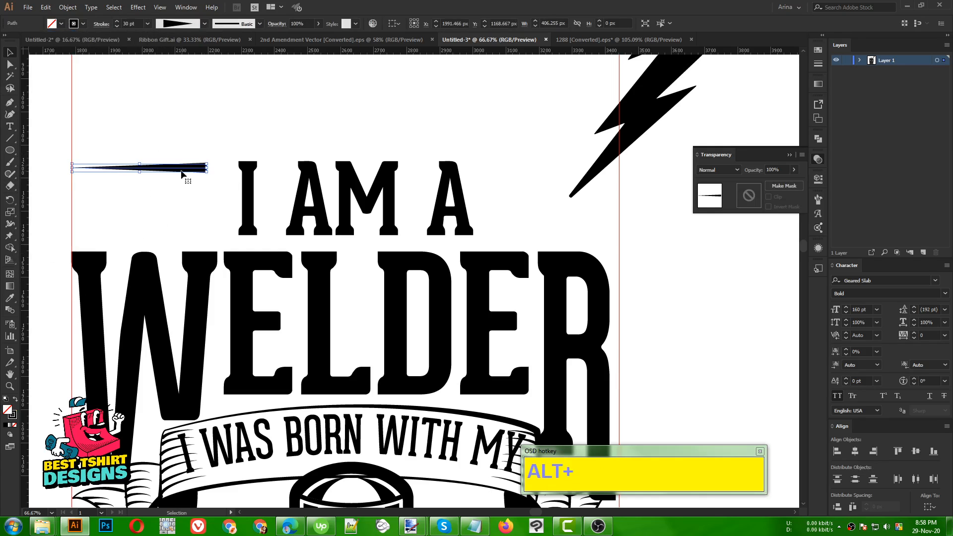
- Duplicate the tapered line downward at equal spacing to form a stack of five lines about 177 px tall
scroll(184, 171, "up", 1, "alt")
left_click_drag(197, 169, 198, 192, "alt")
key("ctrl+d")
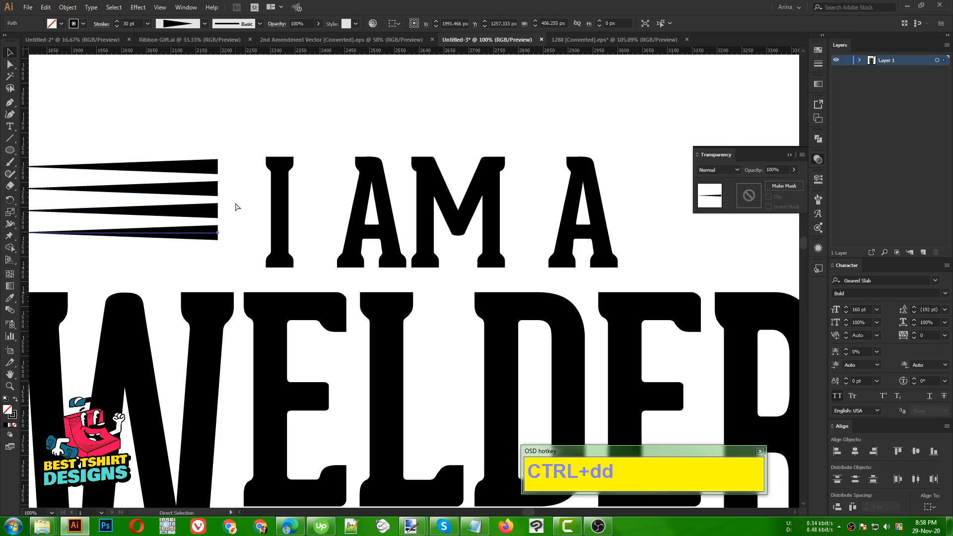
key("ctrl+d")
- Select all five tapered lines, align their ends, and expand their appearance into filled shapes
left_click_drag(234, 134, 192, 266)
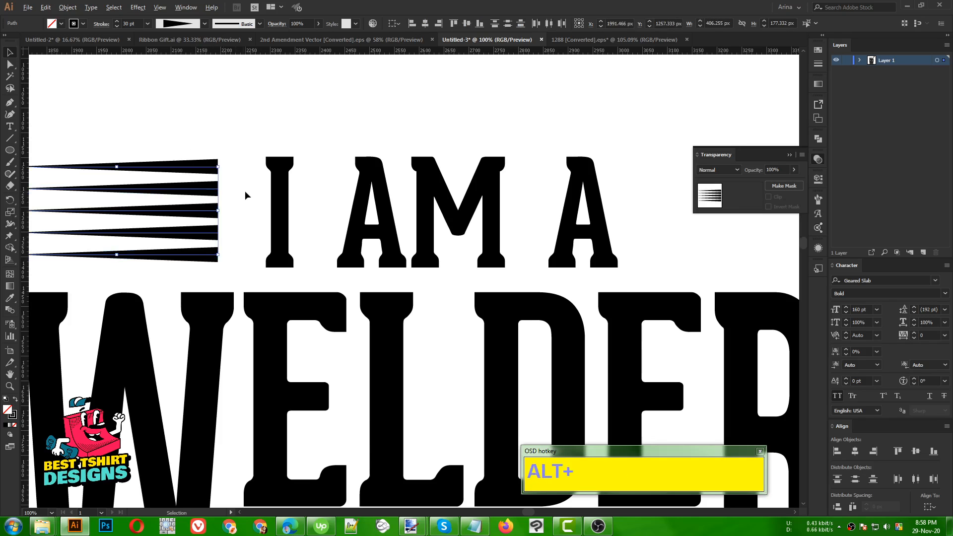
scroll(245, 191, "down", 1, "alt")
left_click(437, 25)
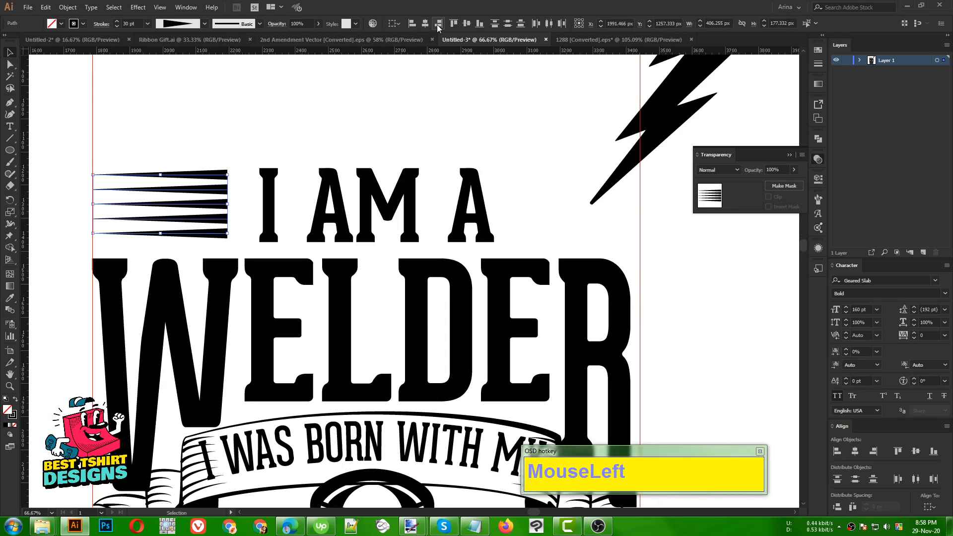
left_click(70, 7)
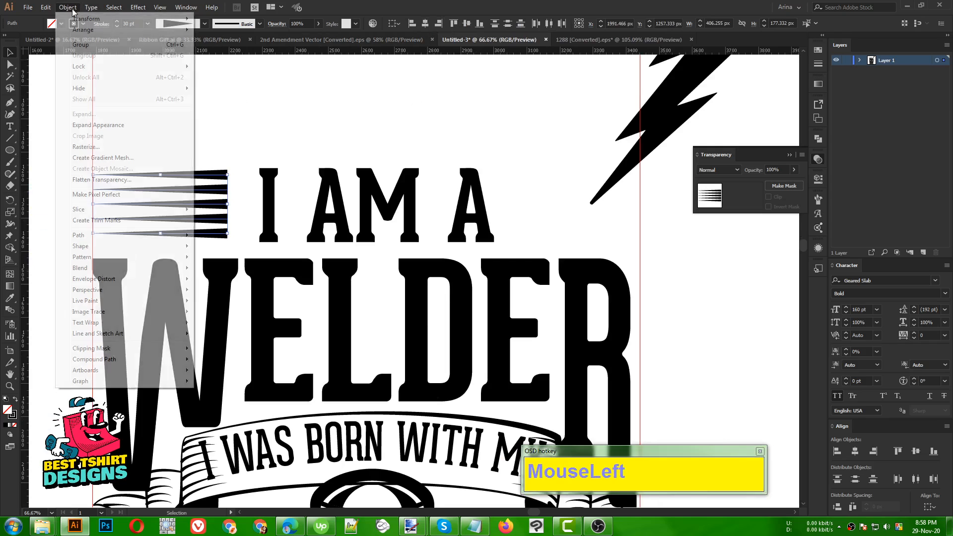
left_click(98, 125)
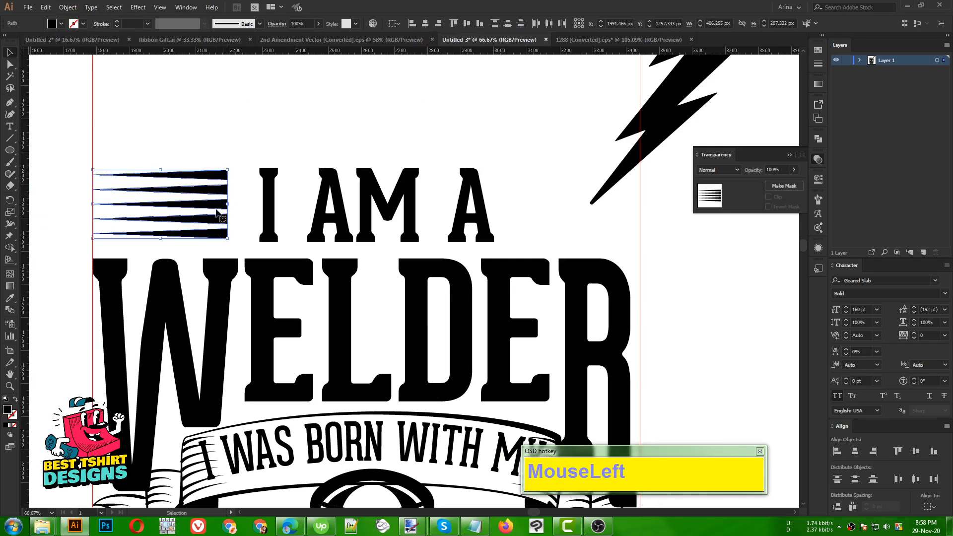
- Group the tapered lines, flip them horizontally, and place a copy on the other side of "I AM A" against the right guide
left_click_drag(217, 213, 553, 220)
key("ctrl+g")
- Align both line groups and "I AM A" on their vertical centers and distribute their centers evenly in the row
left_click(470, 218, "shift")
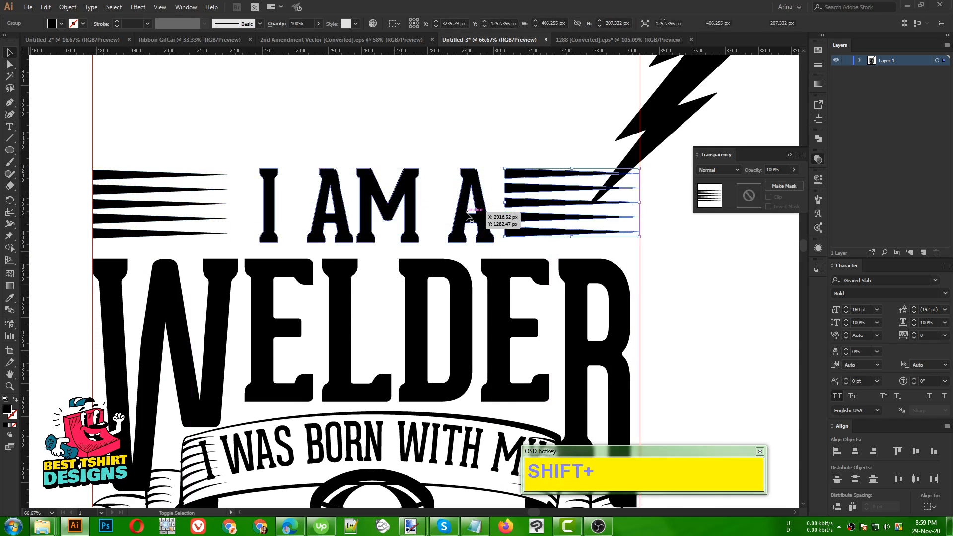
left_click(173, 224, "shift")
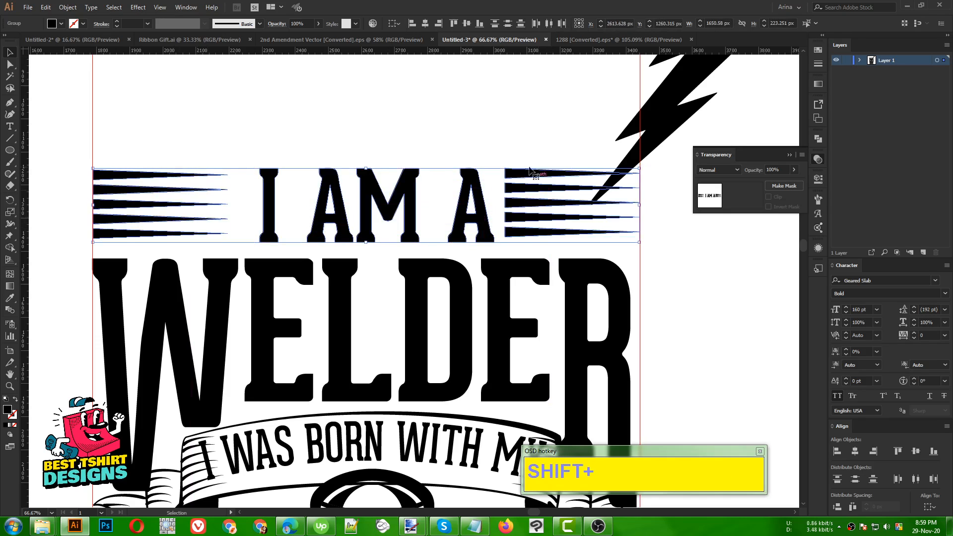
left_click(466, 23)
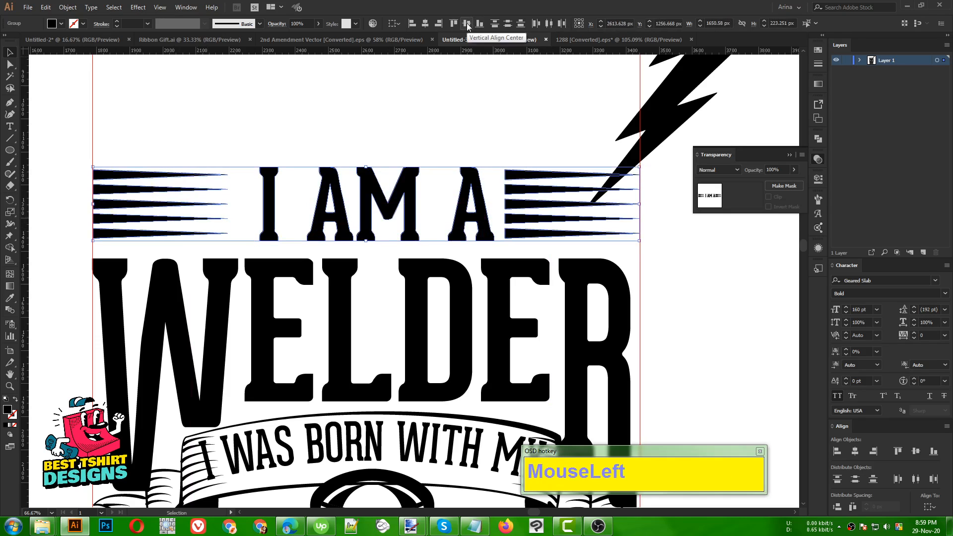
left_click(550, 22)
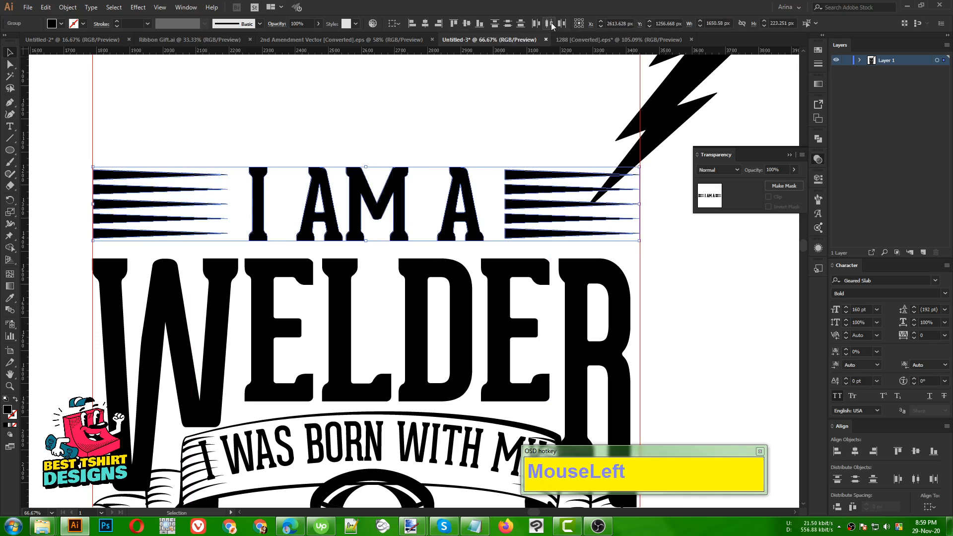
scroll(229, 203, "down", 1, "alt")
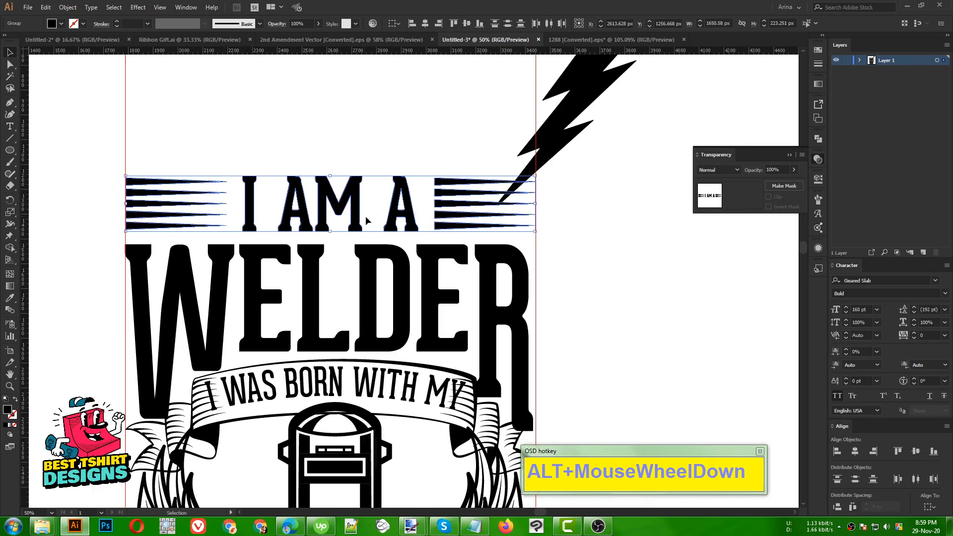
left_click(423, 150)
left_click(447, 196)
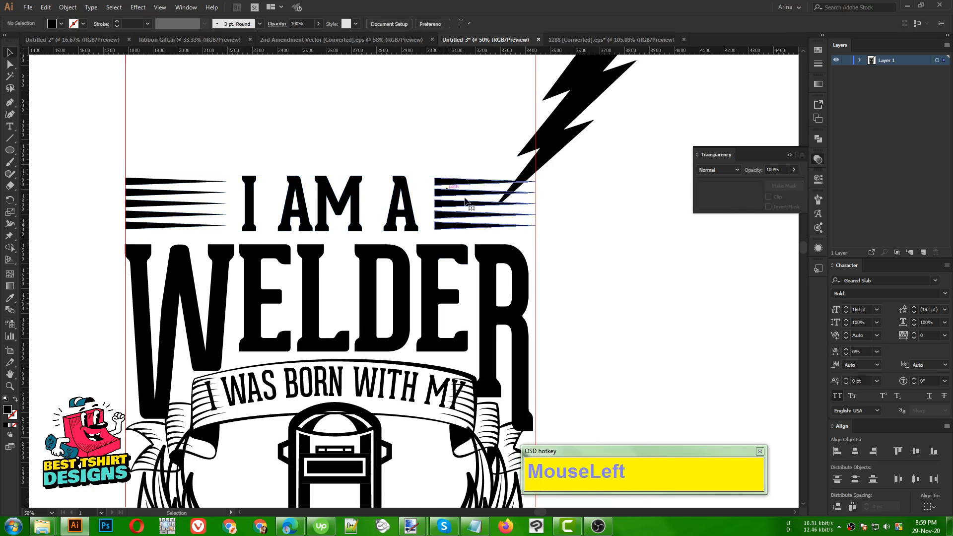
left_click_drag(539, 203, 428, 205, "shift")
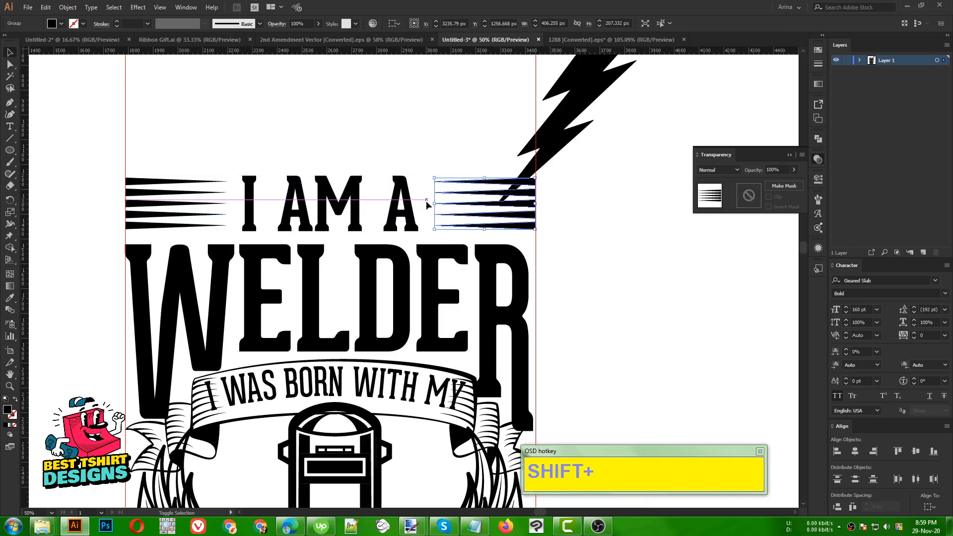
left_click(419, 154)
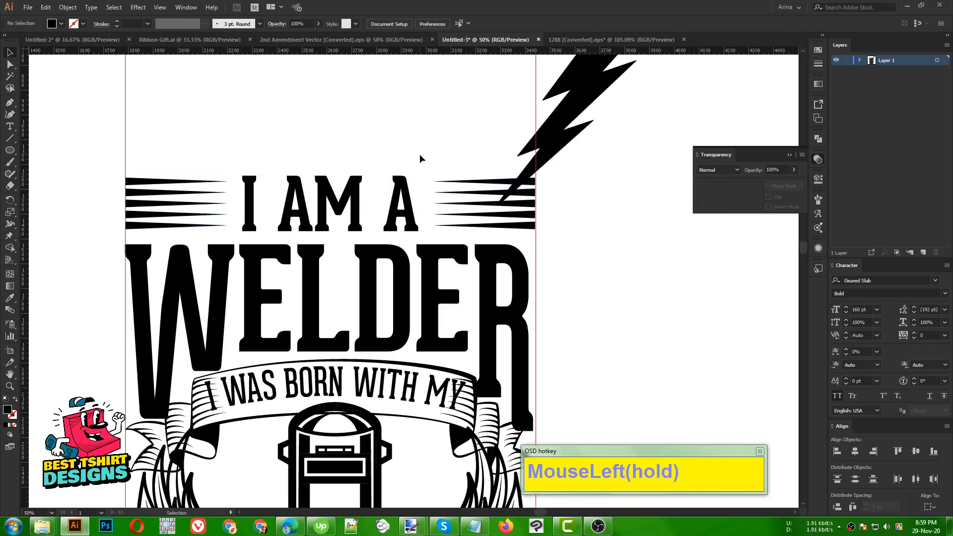
left_click(469, 206)
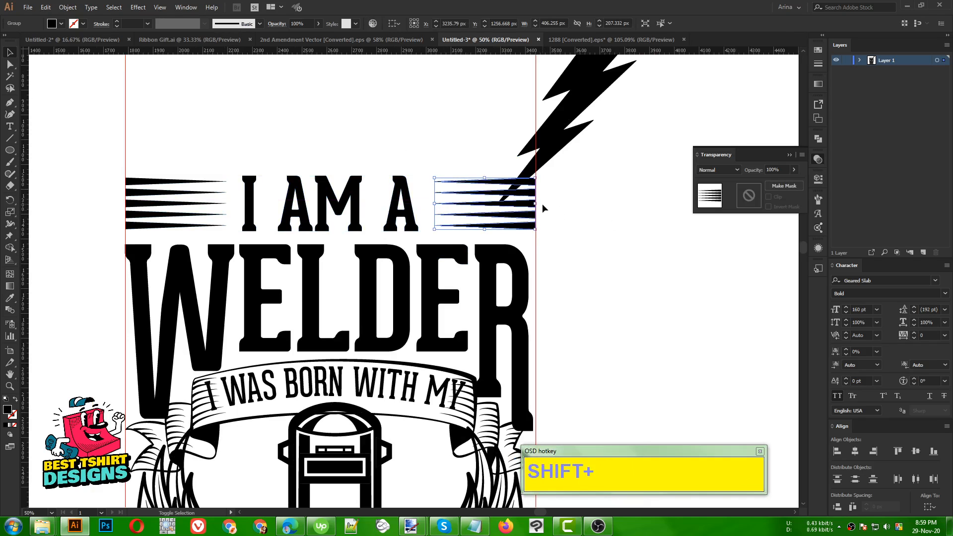
left_click_drag(541, 203, 436, 204, "shift")
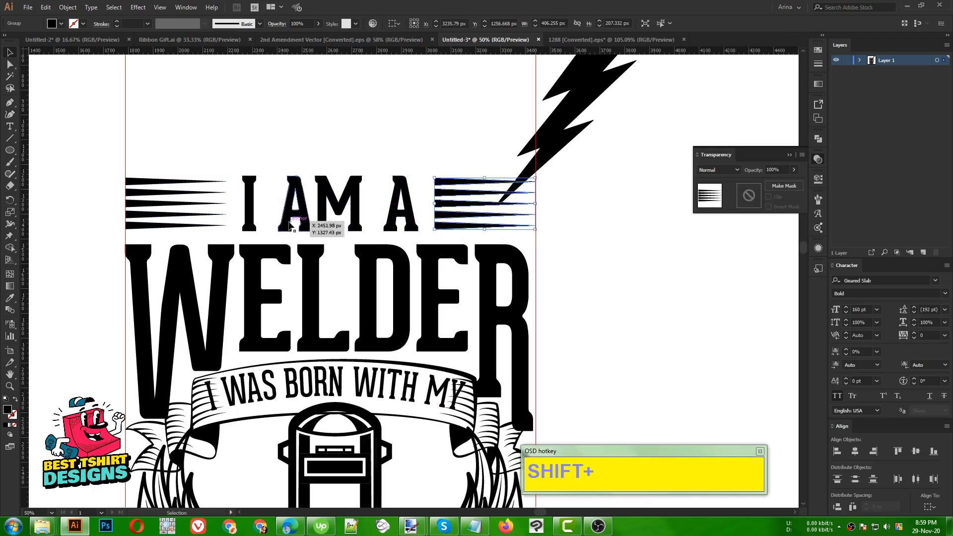
- Flip the left line group horizontally so its thick ends face "I AM A"
left_click(221, 212)
left_click_drag(233, 206, 107, 199, "shift")
left_click(256, 148)
- Move the lightning bolt clear of the design's right side, and nudge "I AM A" with its side lines down toward WELDER
scroll(243, 161, "down", 1, "alt")
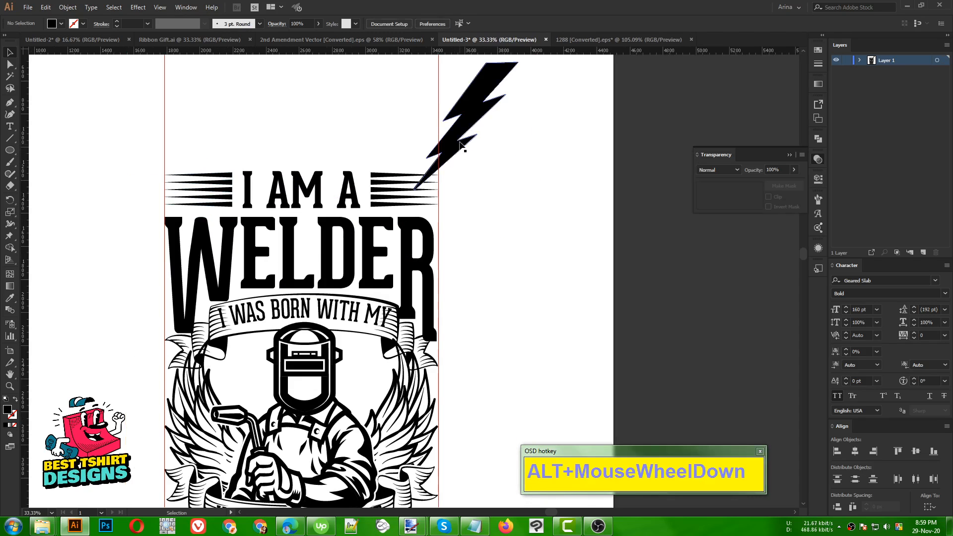
left_click_drag(557, 123, 685, 219)
scroll(486, 229, "down", 1)
left_click_drag(316, 113, 399, 172)
key("Down")
key("Down")
key("Down")
key("Down")
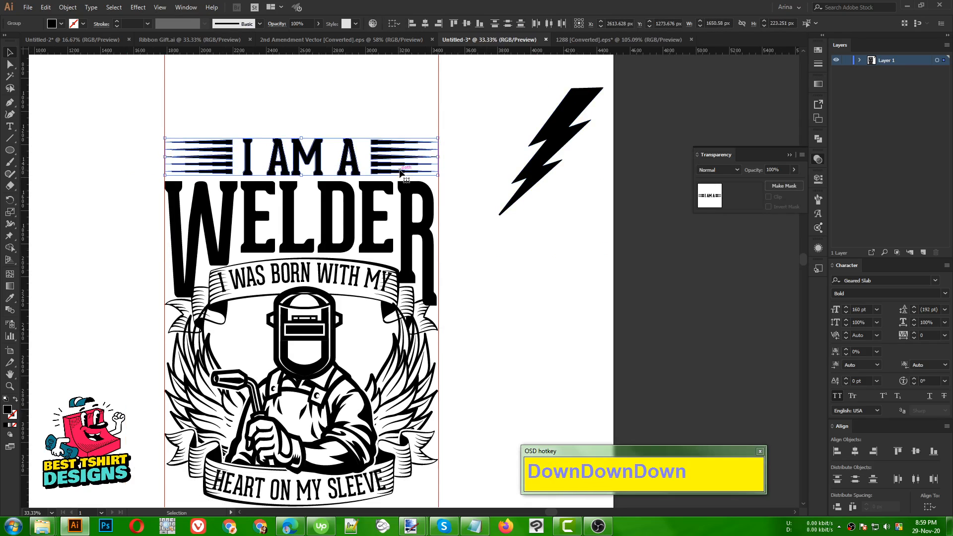
left_click(463, 200)
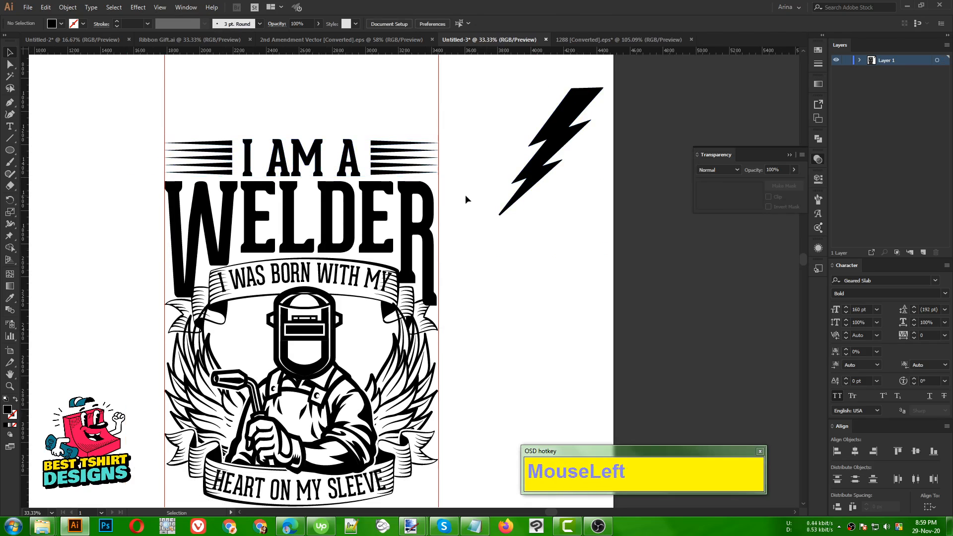
- Examine the complete layout and the two text lines at the bottom of the design
scroll(458, 257, "down", 1, "alt")
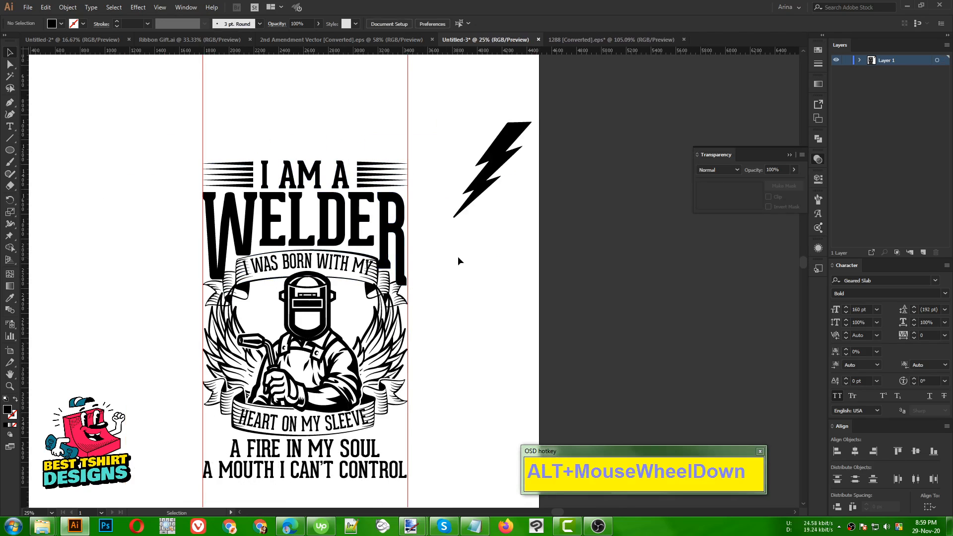
left_click(458, 256)
scroll(458, 256, "down", 1)
left_click(486, 320)
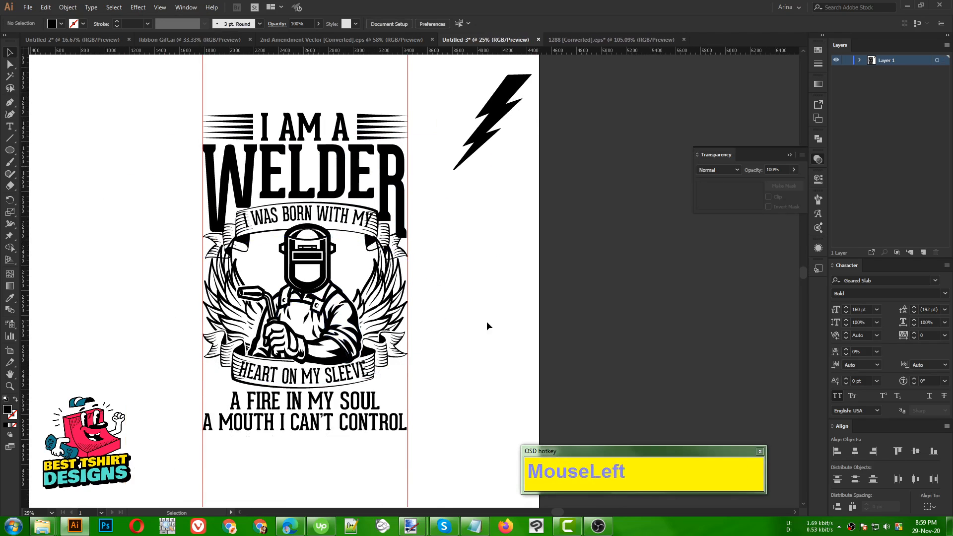
scroll(322, 438, "up", 1, "alt")
left_click(372, 389)
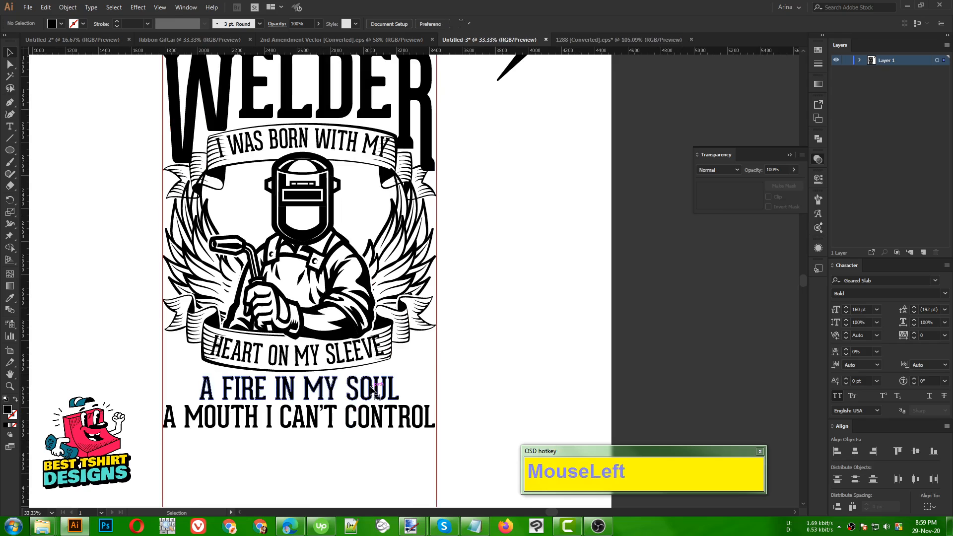
left_click(369, 419)
left_click(473, 398)
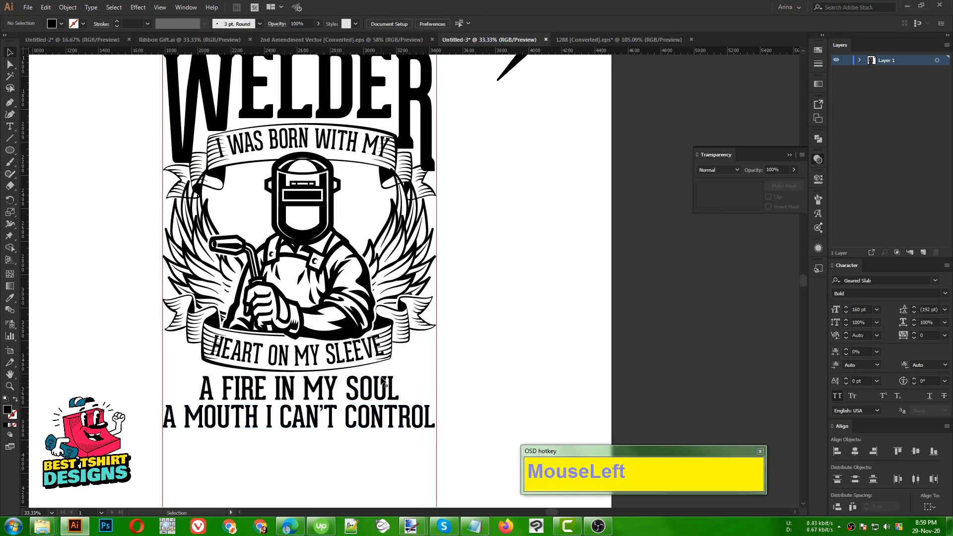
- Convert the curved slogans "I WAS BORN WITH MY" and "HEART ON MY SLEEVE" to outlines
left_click(330, 364)
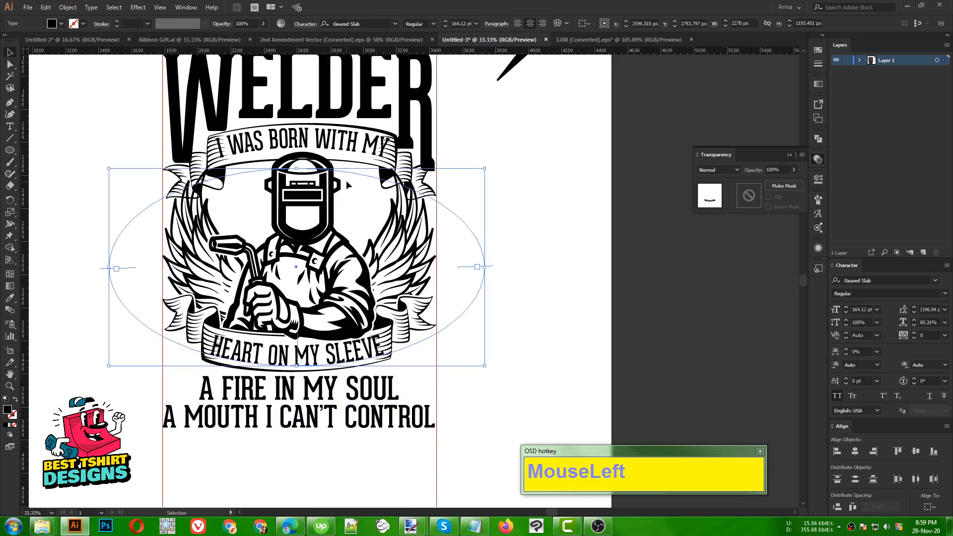
left_click(346, 153, "shift")
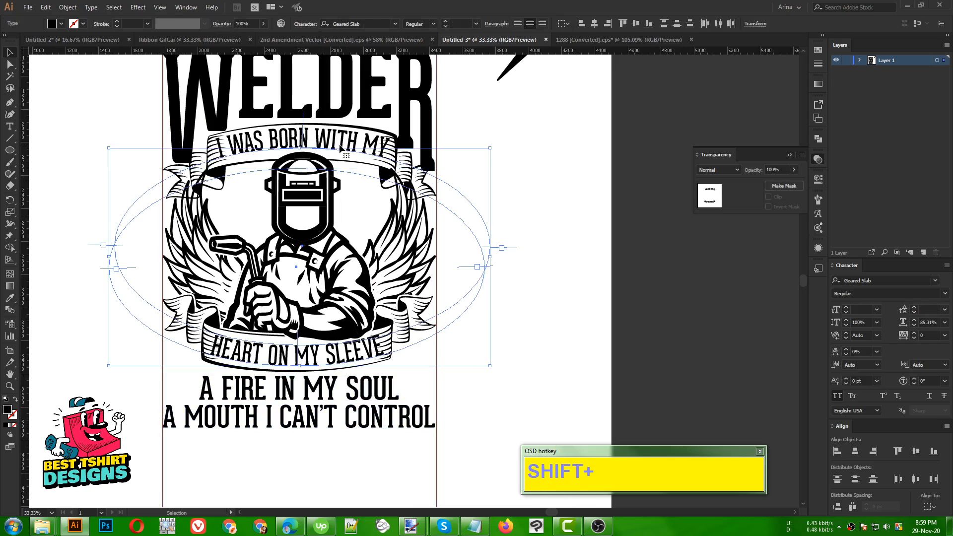
right_click(340, 147)
left_click(368, 213)
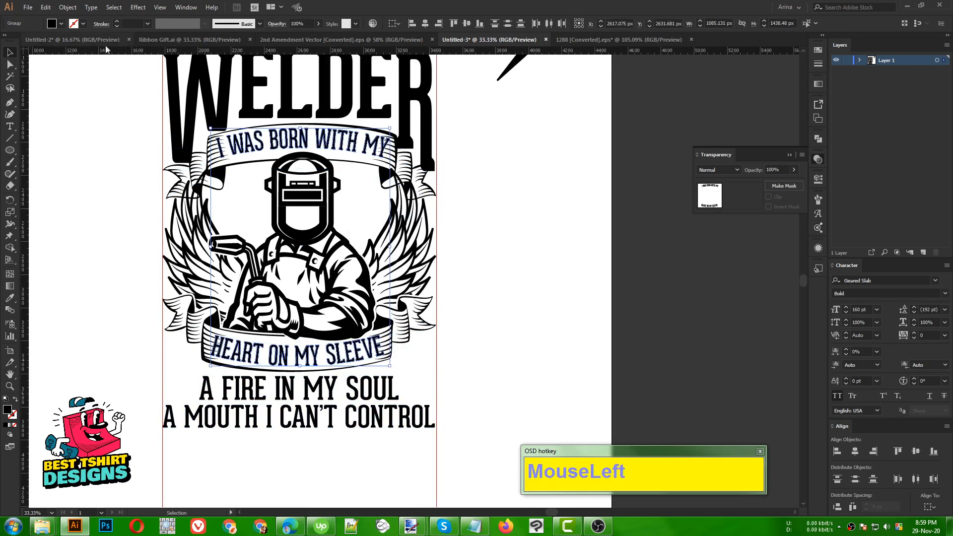
- Offset the outlined ribbon slogans by 10 px with miter joins, and cut the offset shapes to the clipboard
left_click(68, 8)
mouse_move(84, 235)
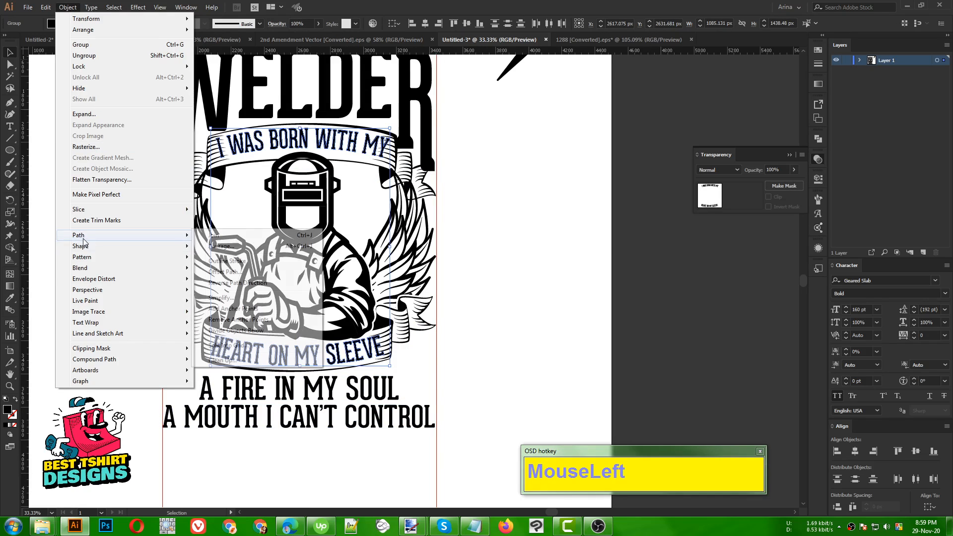
left_click(229, 277)
left_click(521, 221)
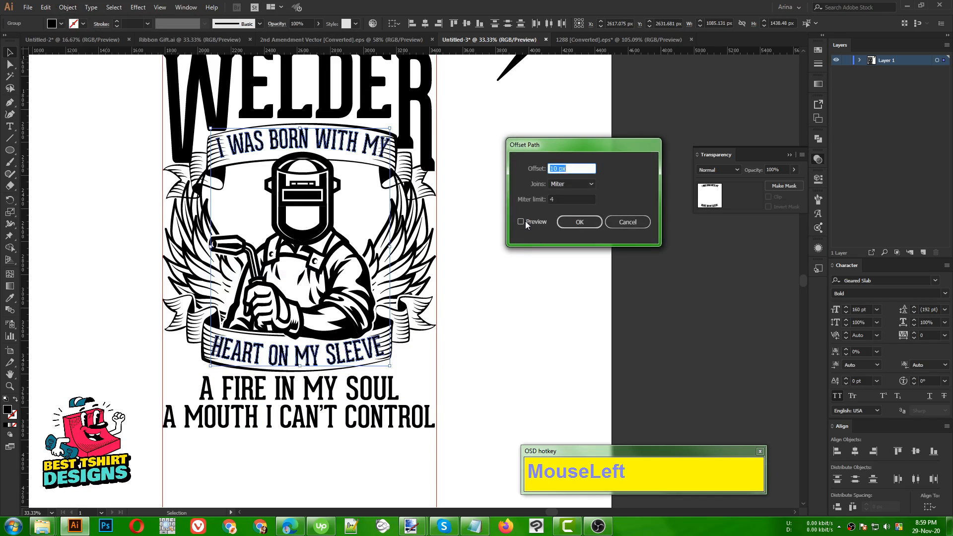
left_click(579, 222)
key("ctrl+x")
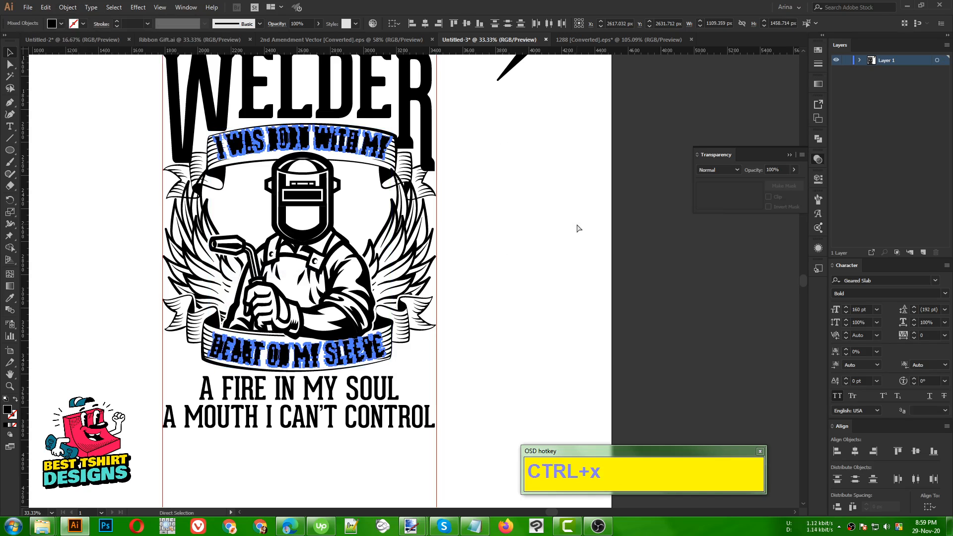
- Group the upper ribbon with the welder, wings and lower ribbon artwork, leaving the slogans out
left_click(404, 165)
left_click(389, 359, "shift")
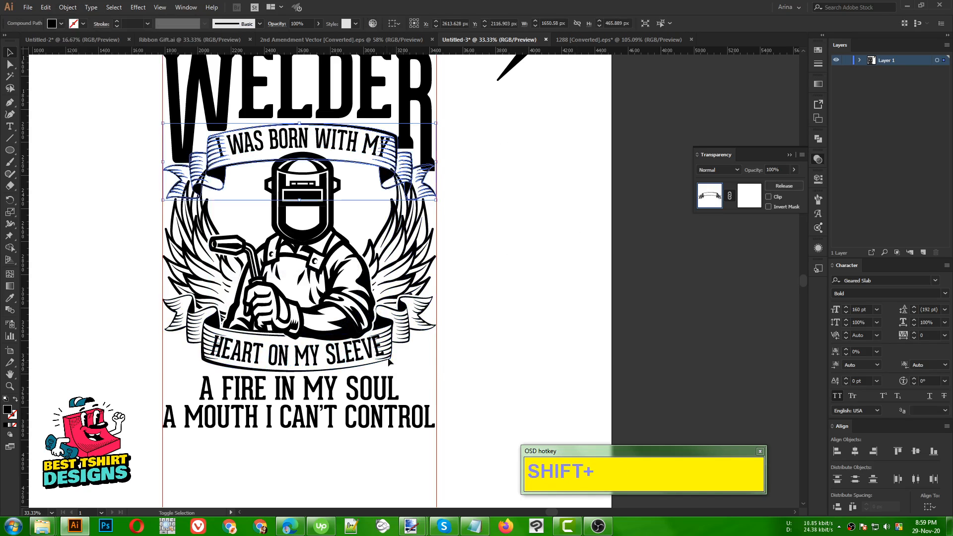
left_click(390, 361, "shift")
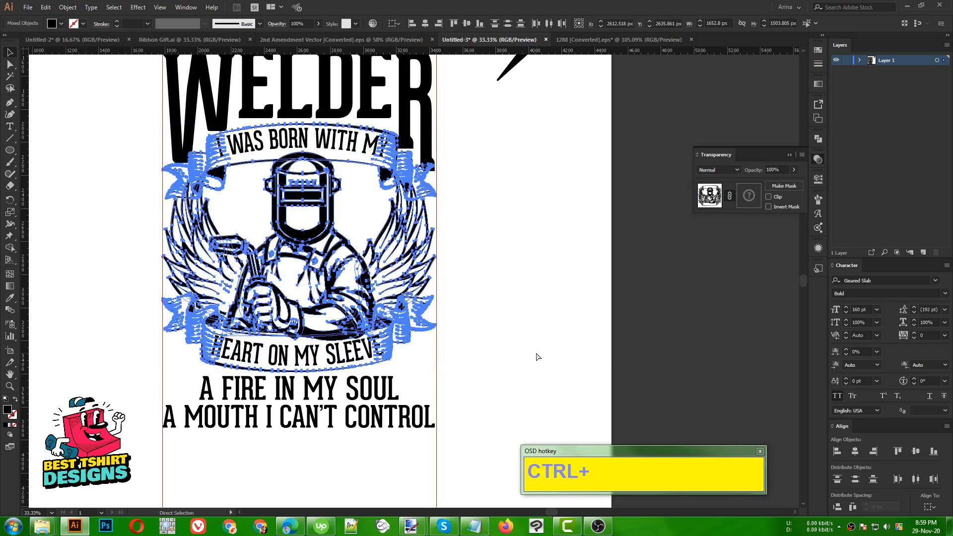
key("ctrl+g")
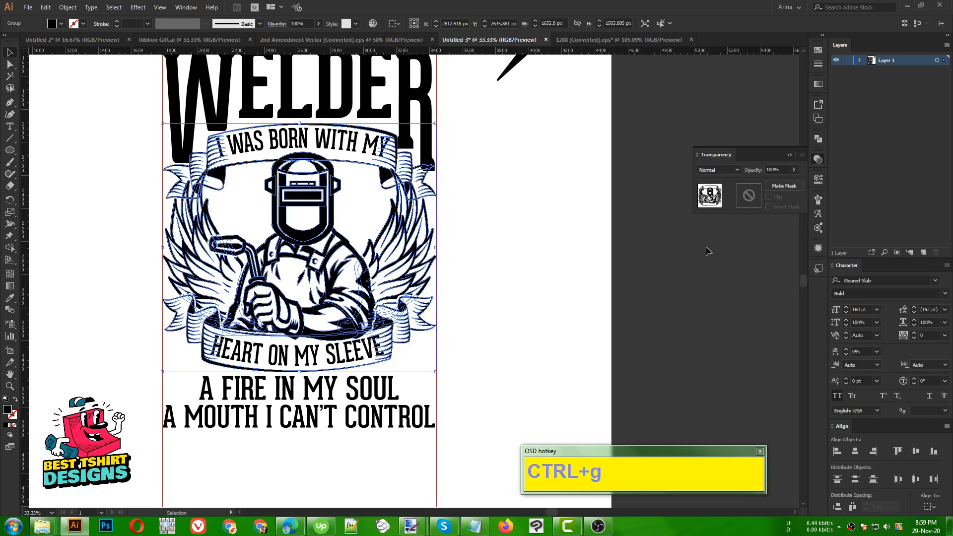
- Add an opacity mask without clipping to the grouped artwork, and paste the cut offset shapes in place inside it
left_click(749, 196)
left_click(768, 197)
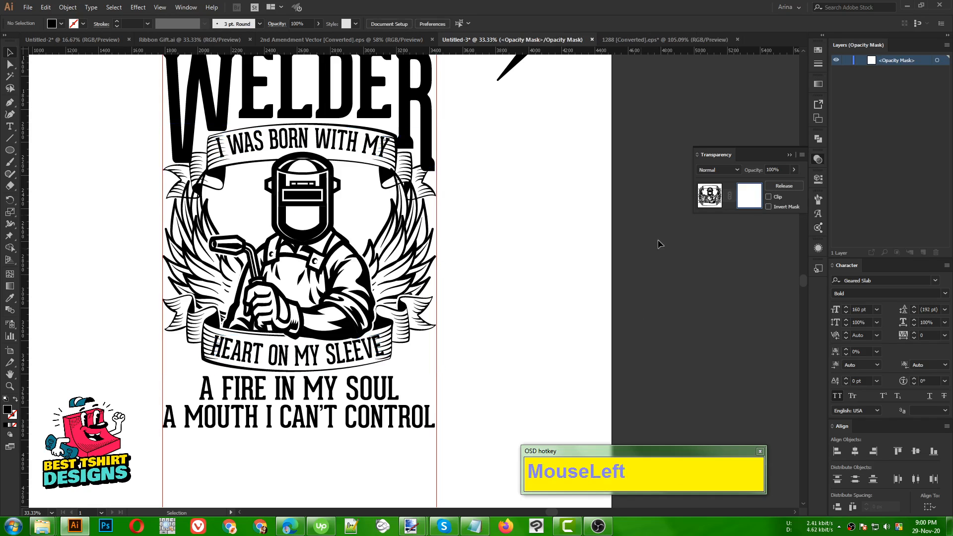
key("ctrl+f")
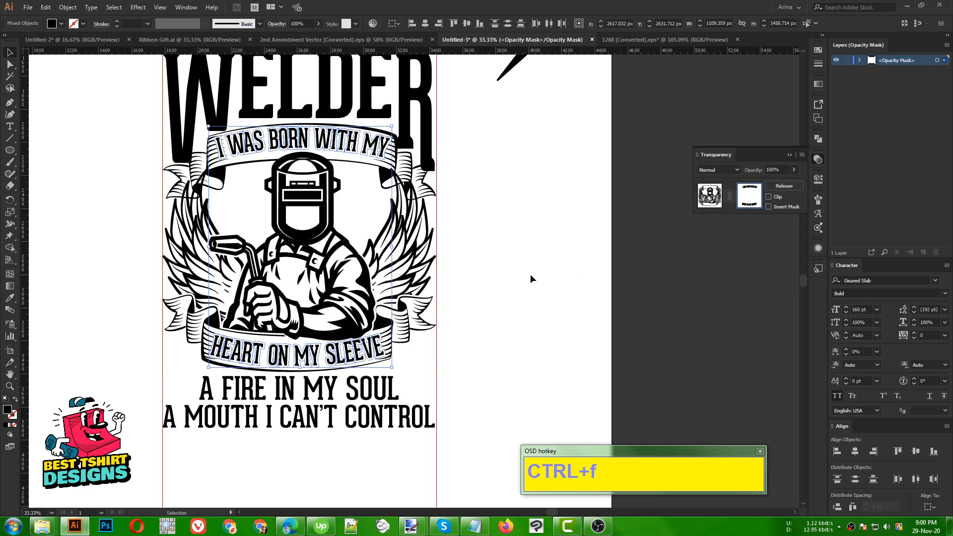
- Draw a freehand Pencil shape in the opacity mask over the fold lines between "I" and "WAS" on the upper ribbon, and exit mask editing
left_click(530, 274)
scroll(263, 371, "up", 5)
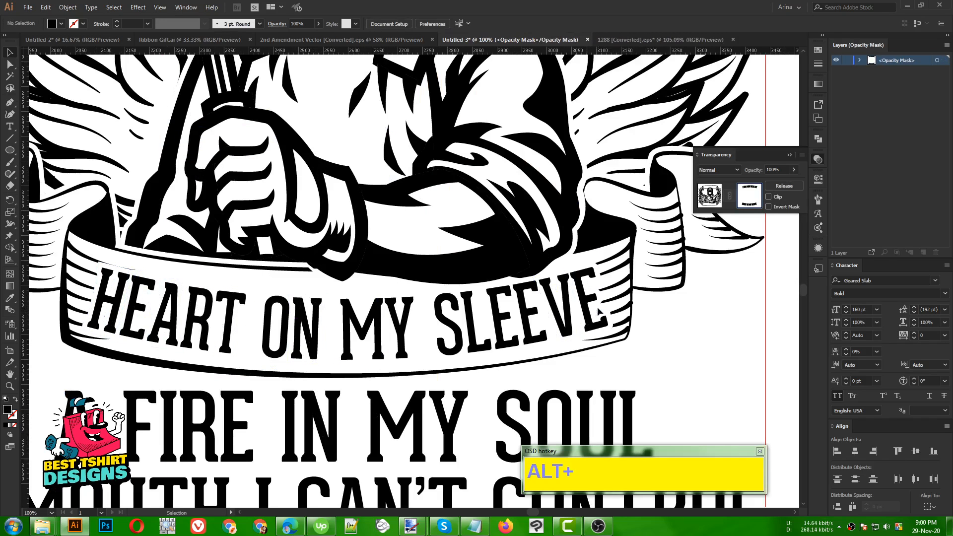
scroll(323, 340, "down", 2)
scroll(325, 338, "up", 1)
scroll(325, 339, "up", 3)
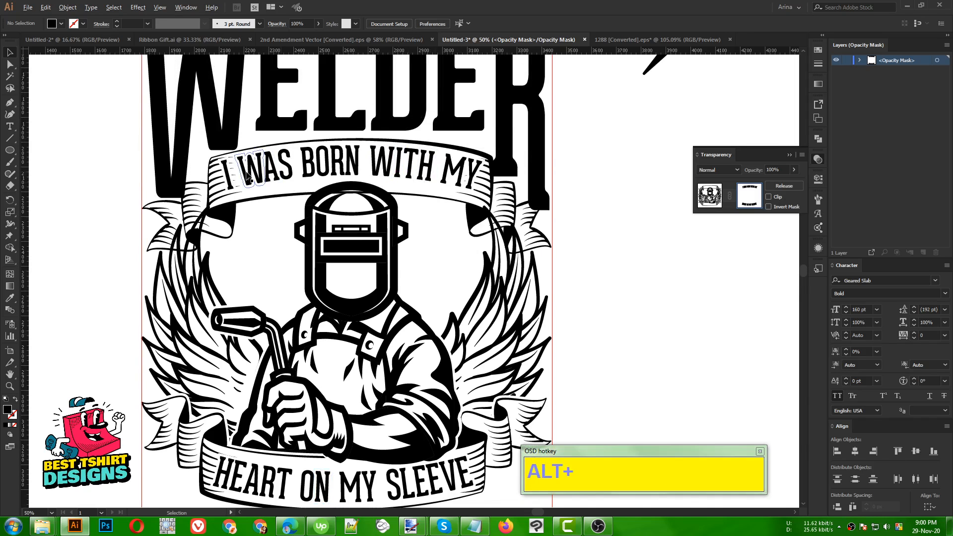
scroll(247, 175, "up", 2)
scroll(203, 160, "up", 1)
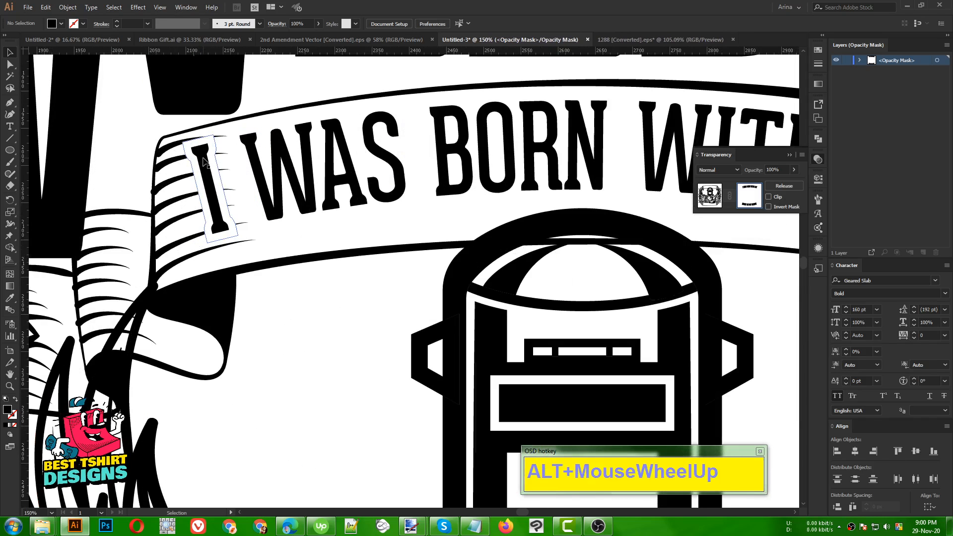
key("n")
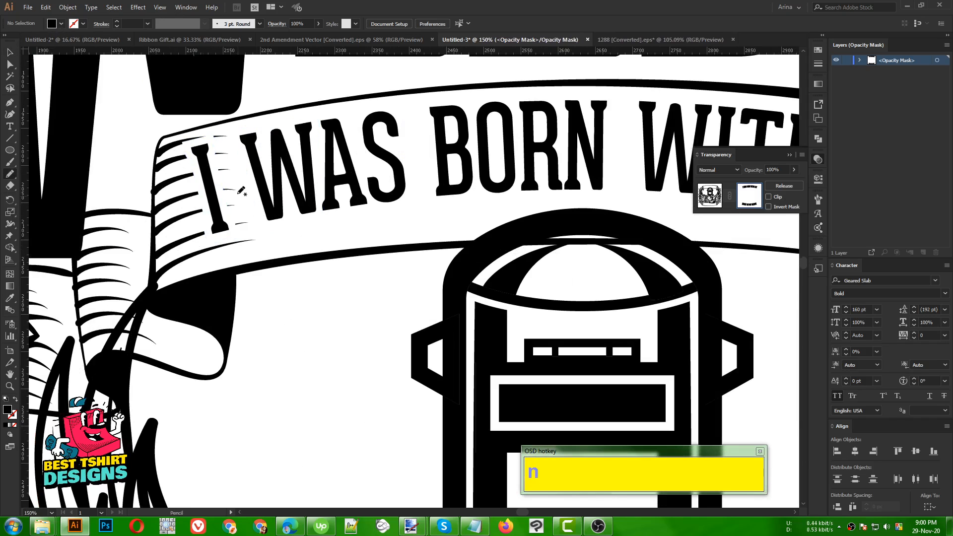
left_click_drag(262, 230, 230, 225)
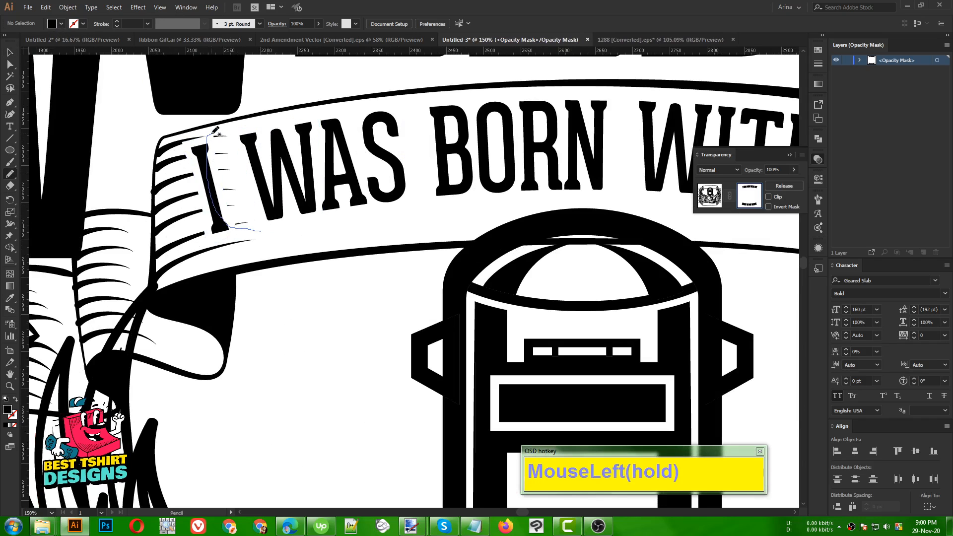
left_click_drag(241, 189, 254, 217)
scroll(258, 236, "down", 2, "alt")
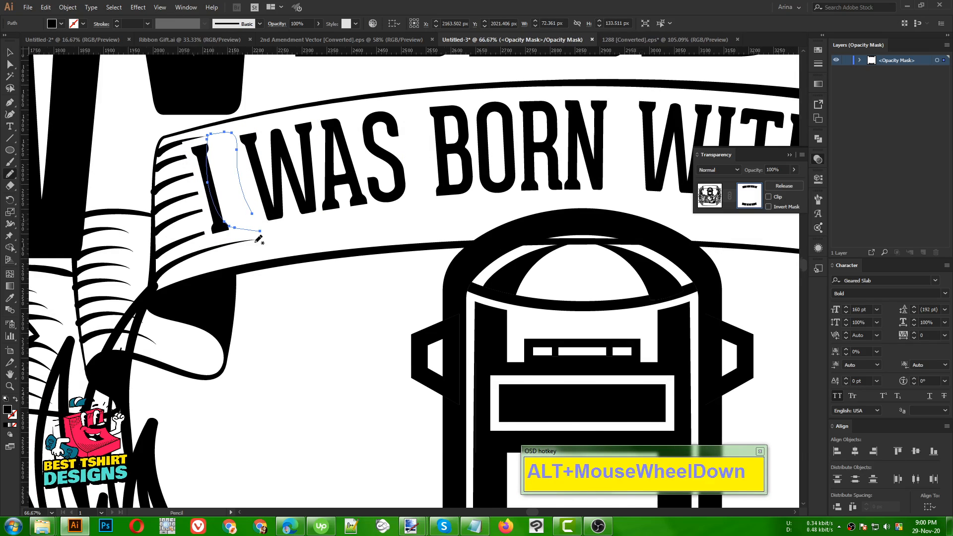
key("v")
left_click(303, 282)
scroll(257, 245, "down", 1, "alt")
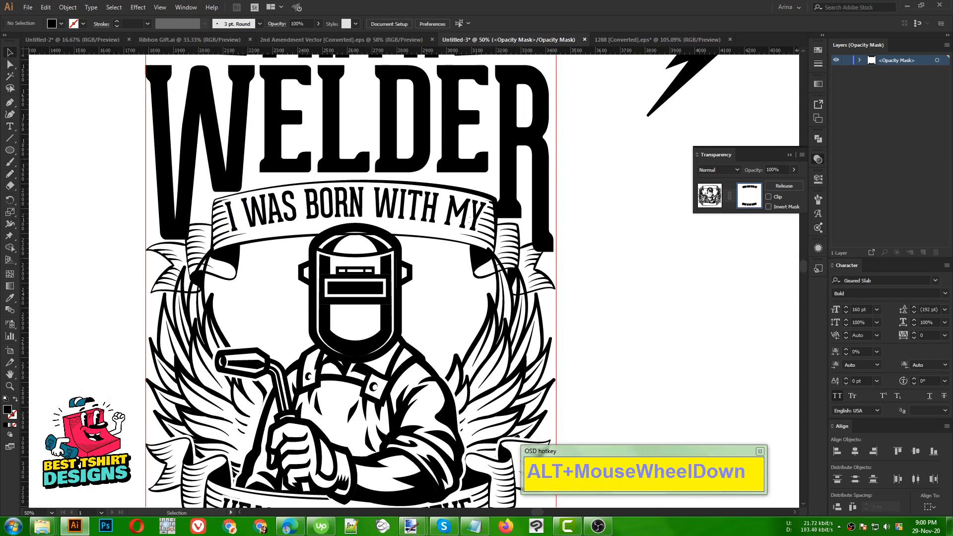
left_click(709, 196)
scroll(242, 199, "down", 2, "alt")
left_click(494, 265)
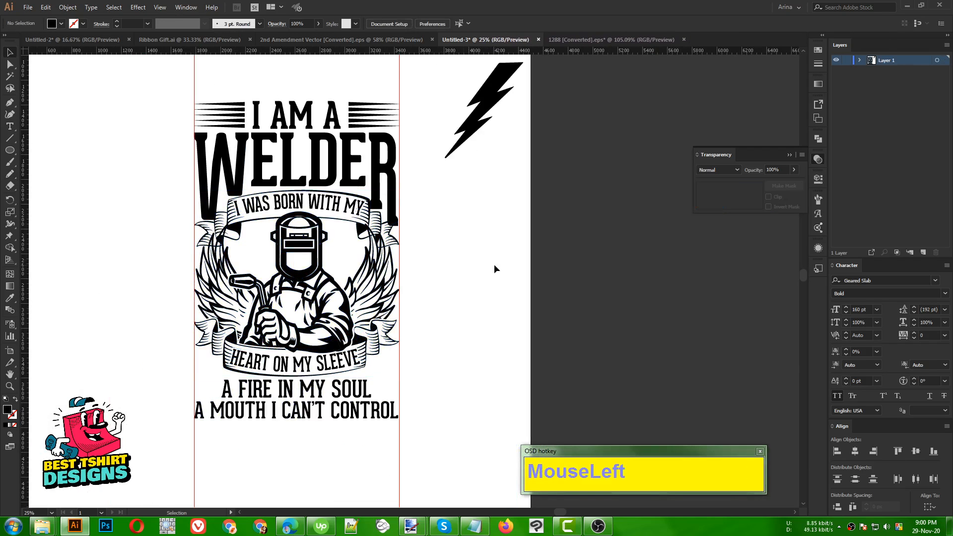
- Isolate the nested artwork group inside the masked design and select the pair of wings
scroll(249, 240, "up", 1, "alt")
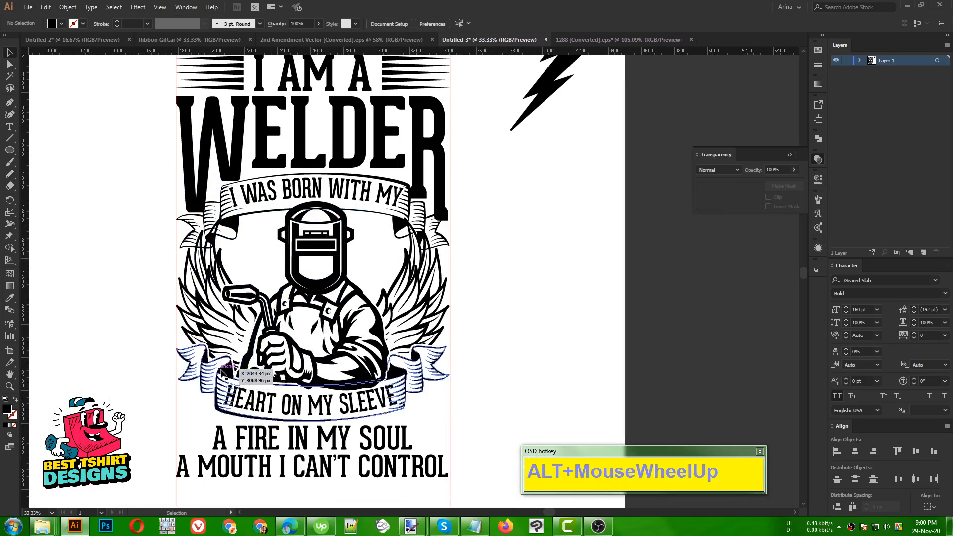
left_click(217, 255)
double_click(216, 273)
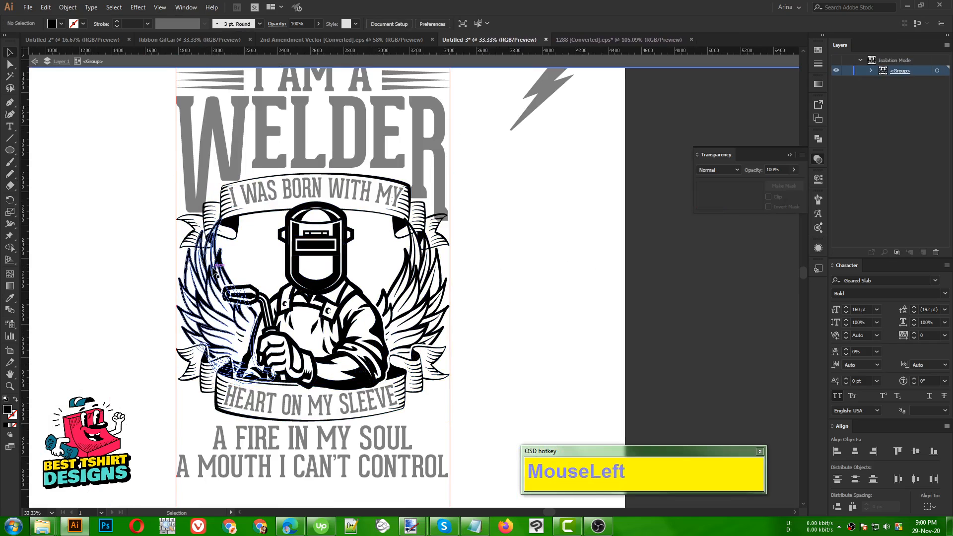
left_click(217, 275)
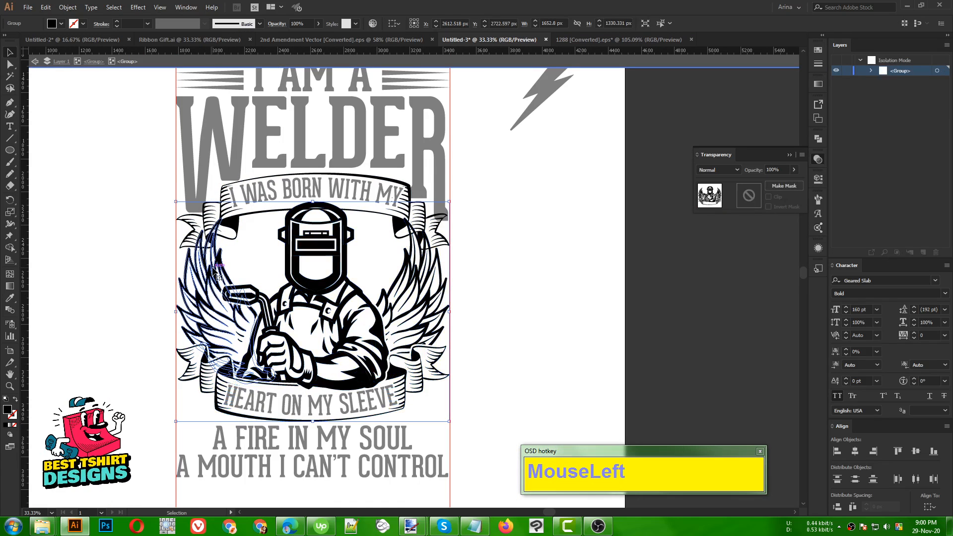
double_click(214, 269)
left_click(214, 270)
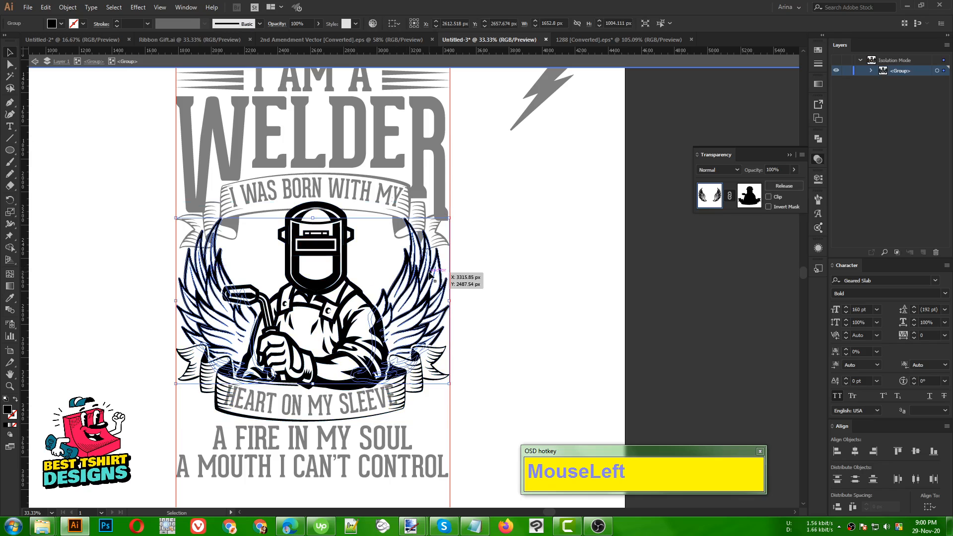
- Offset the wings by 10 px with miter joins, cut the offset shapes to the clipboard and leave isolation mode
key("ctrl")
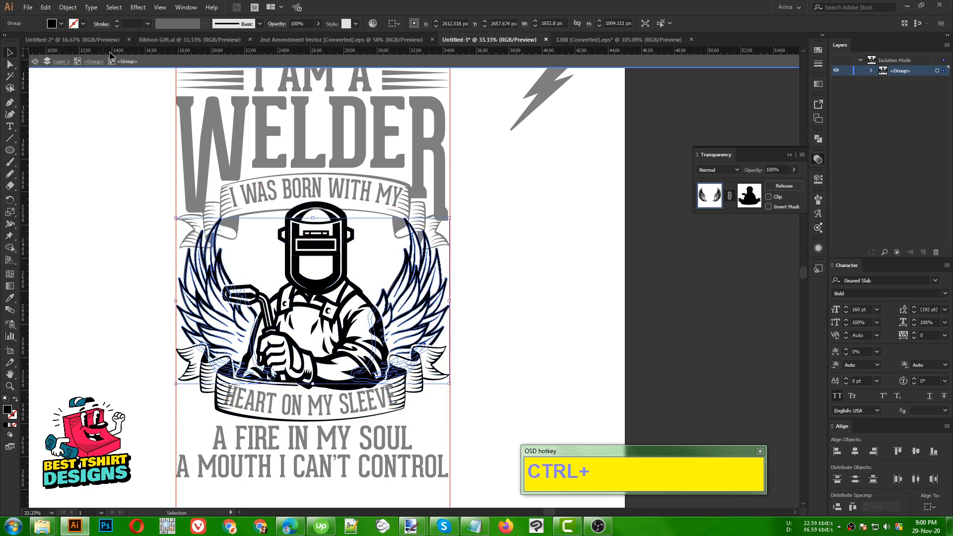
left_click(68, 7)
mouse_move(106, 237)
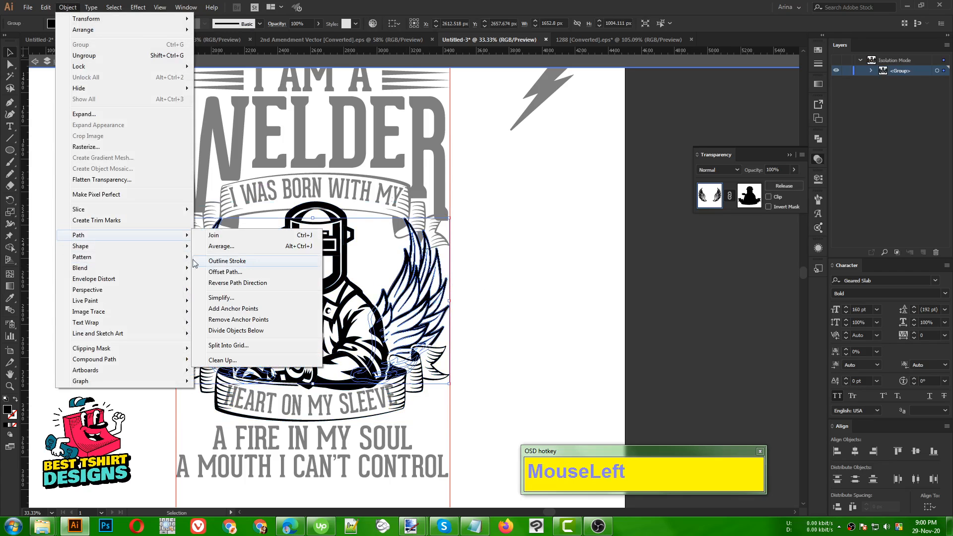
left_click(230, 273)
left_click(534, 222)
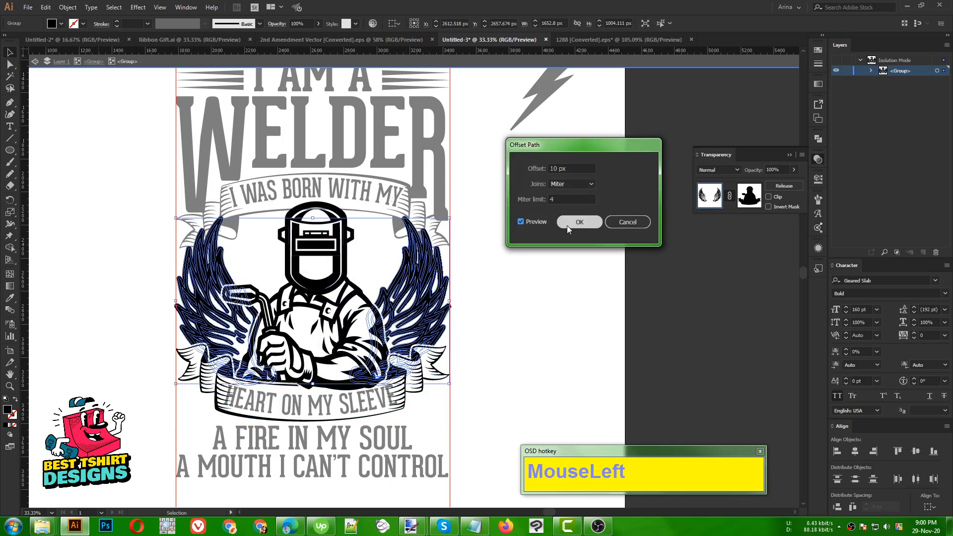
left_click(578, 222)
key("ctrl+x")
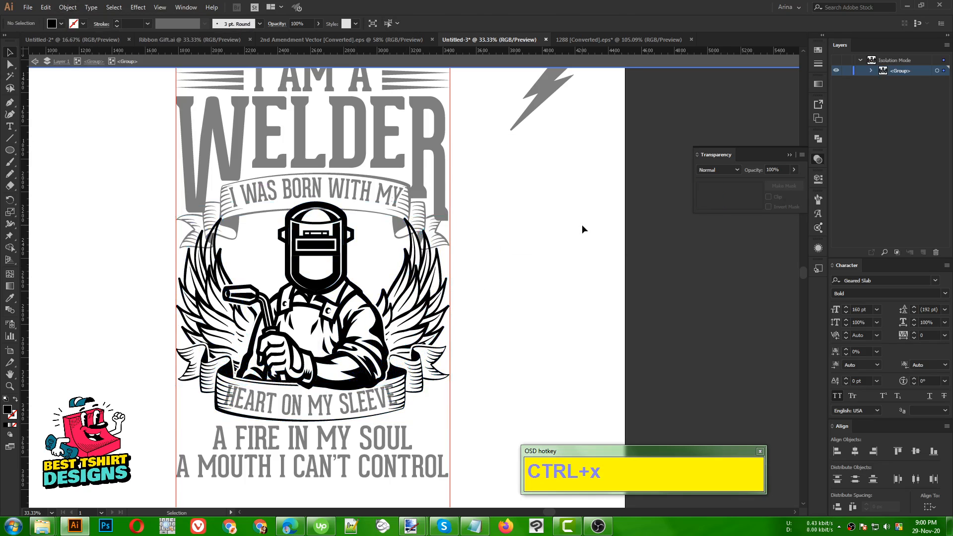
double_click(581, 224)
- Isolate the main artwork group, open the upper ribbon's opacity mask and paste the cut wing offsets in place inside it
left_click(409, 215)
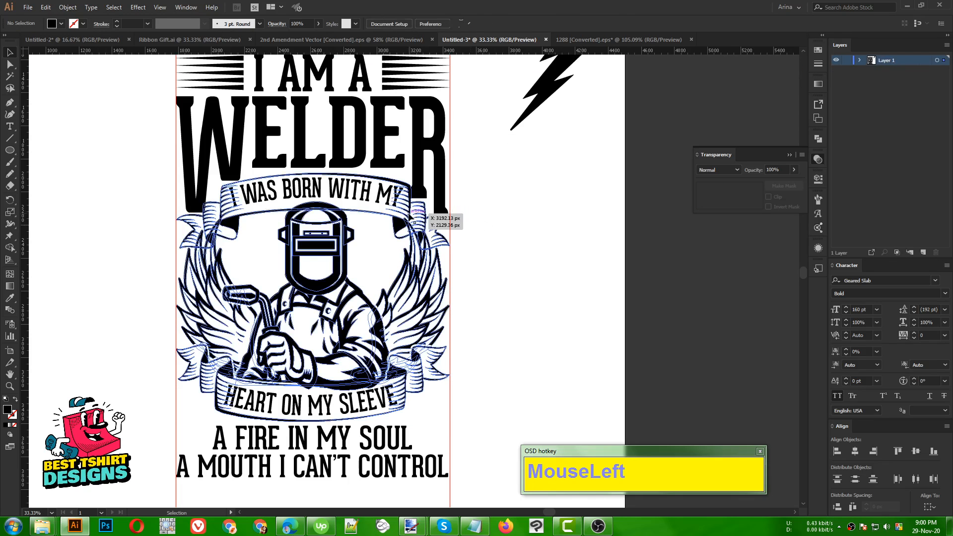
double_click(412, 221)
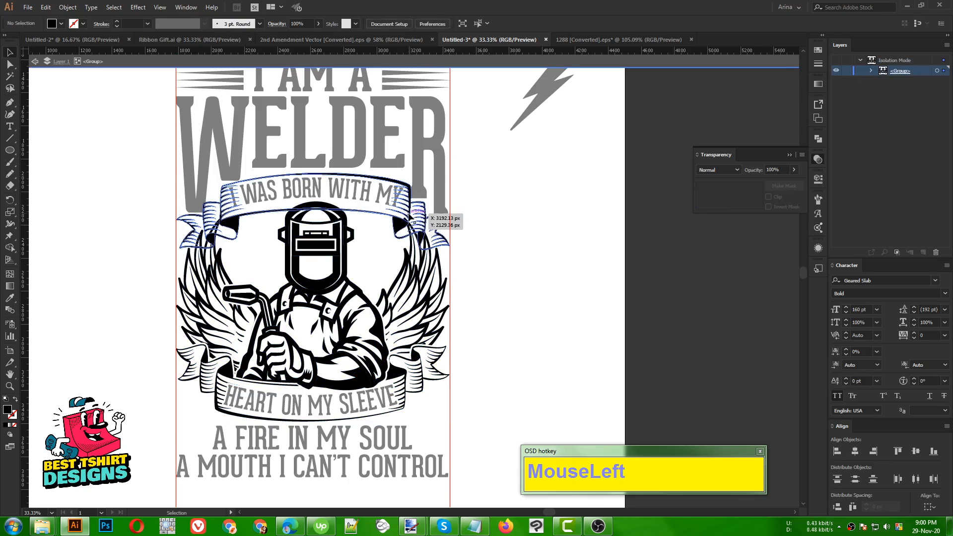
left_click(414, 222)
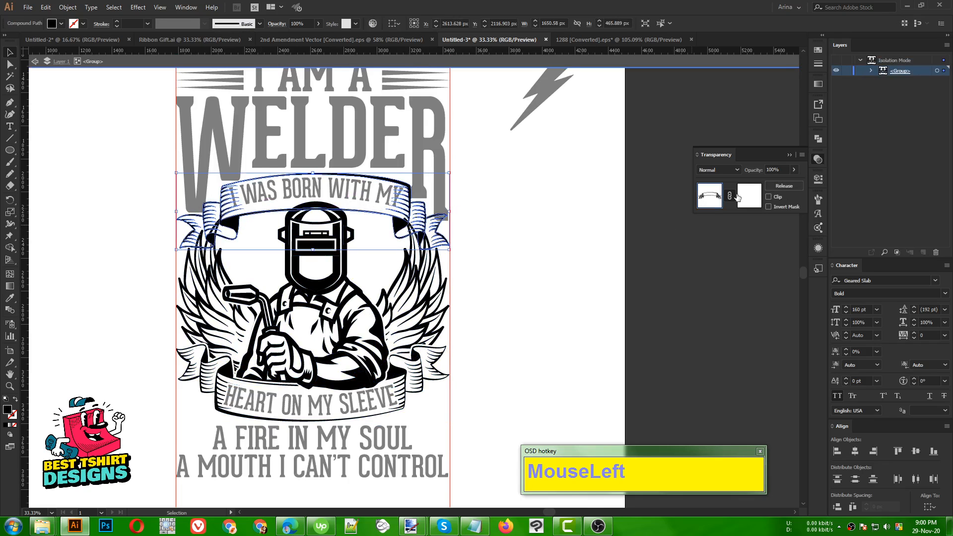
left_click(744, 198)
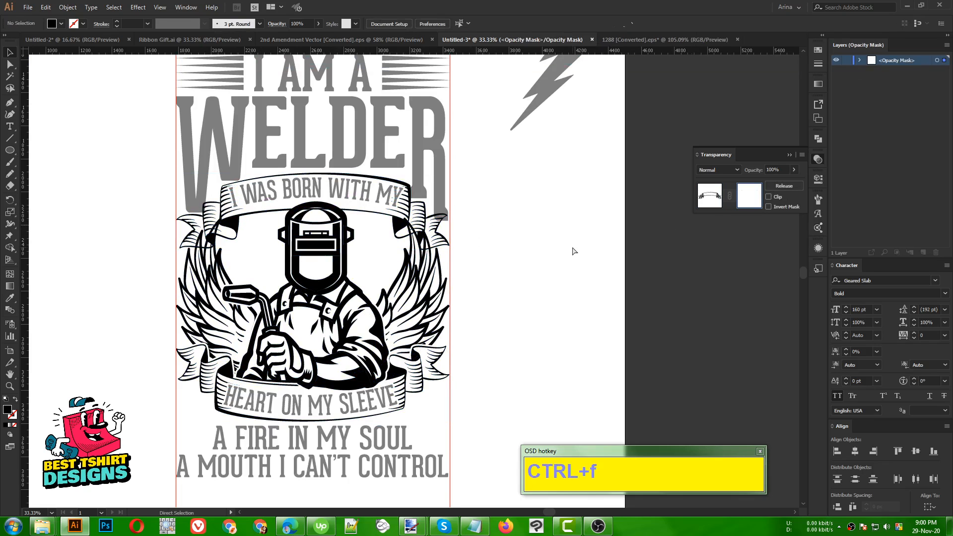
key("ctrl+f")
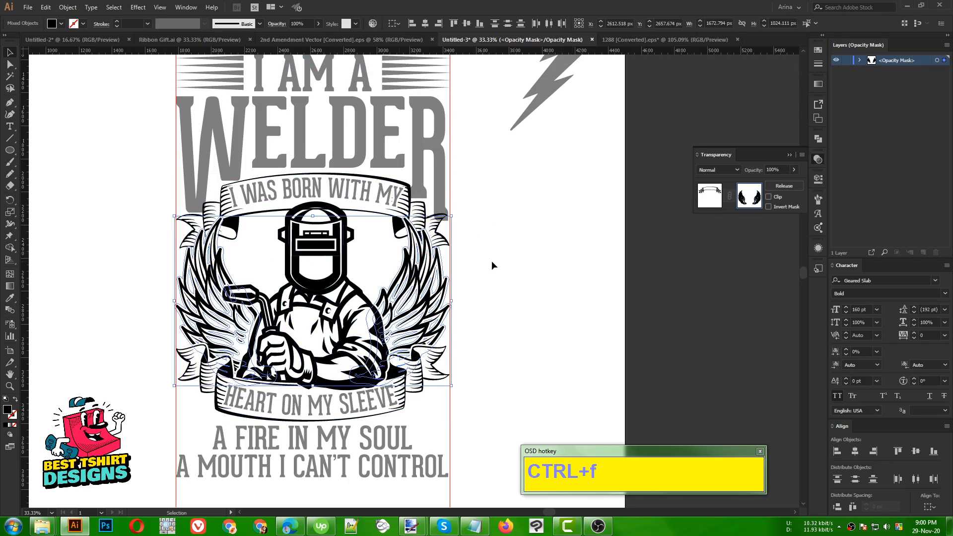
- Merge the pasted wing shapes with the Pathfinder, and exit the opacity mask and isolation mode
left_click(816, 138)
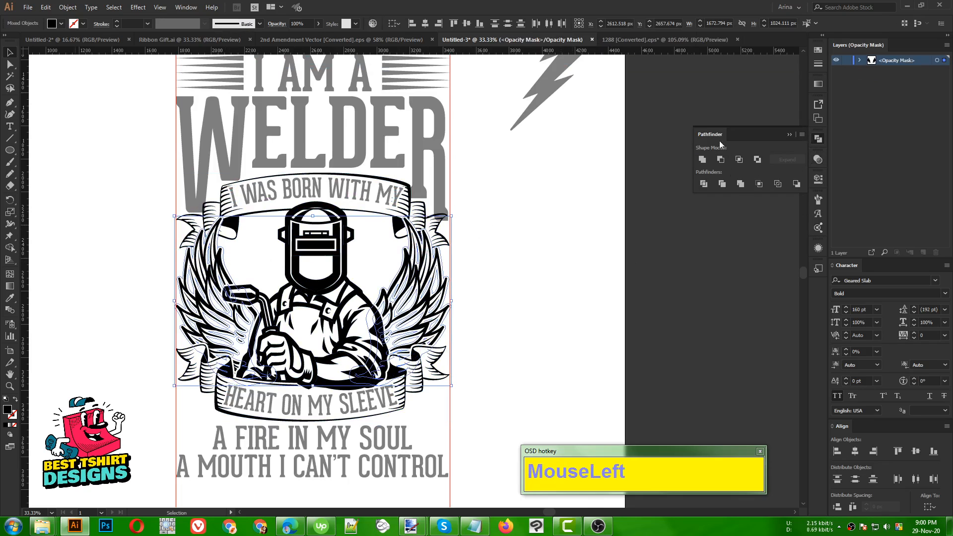
left_click(740, 185)
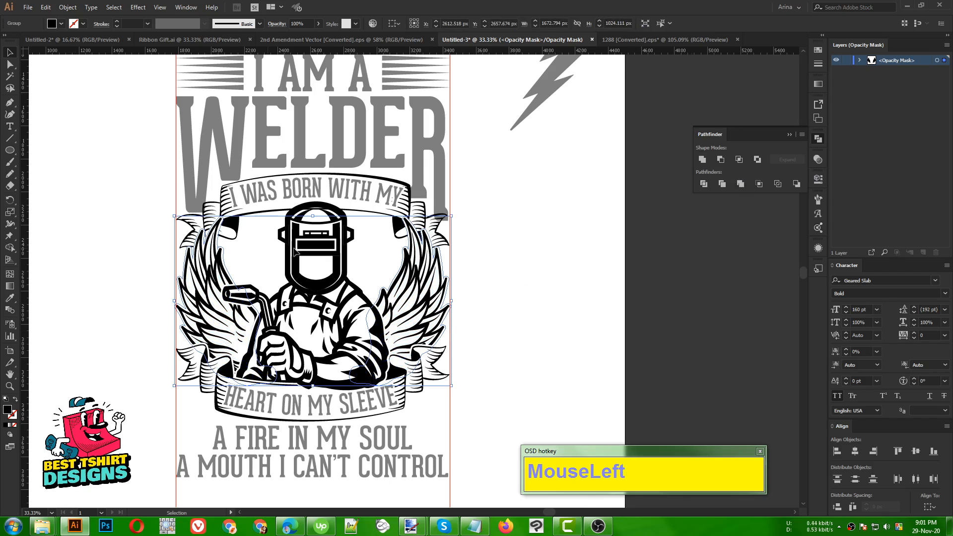
left_click(816, 160)
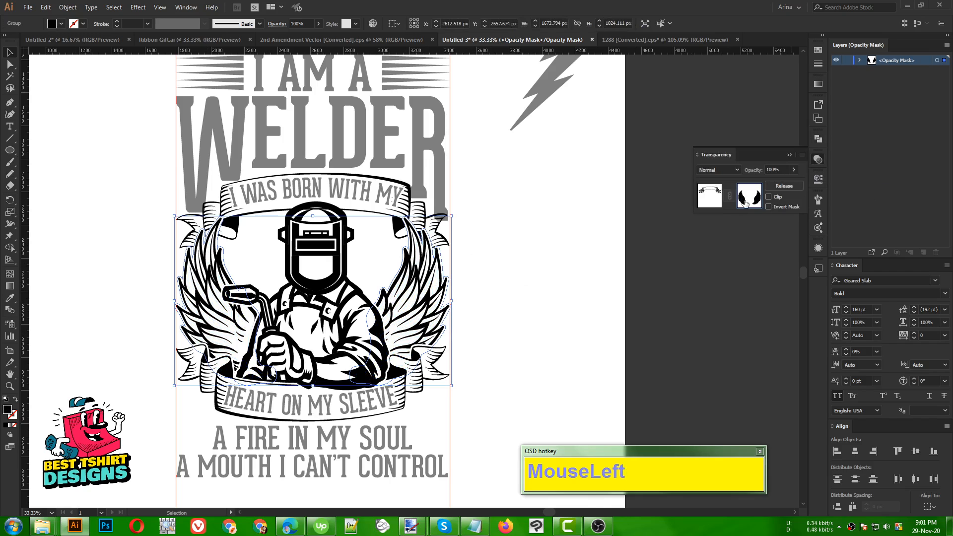
left_click(716, 201)
left_click(537, 282)
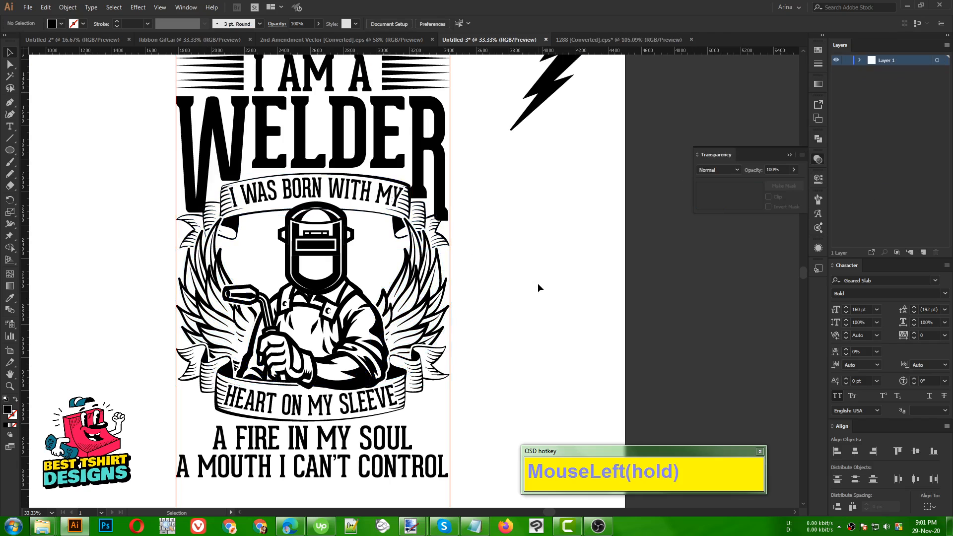
scroll(261, 322, "down", 1, "alt")
left_click(479, 336)
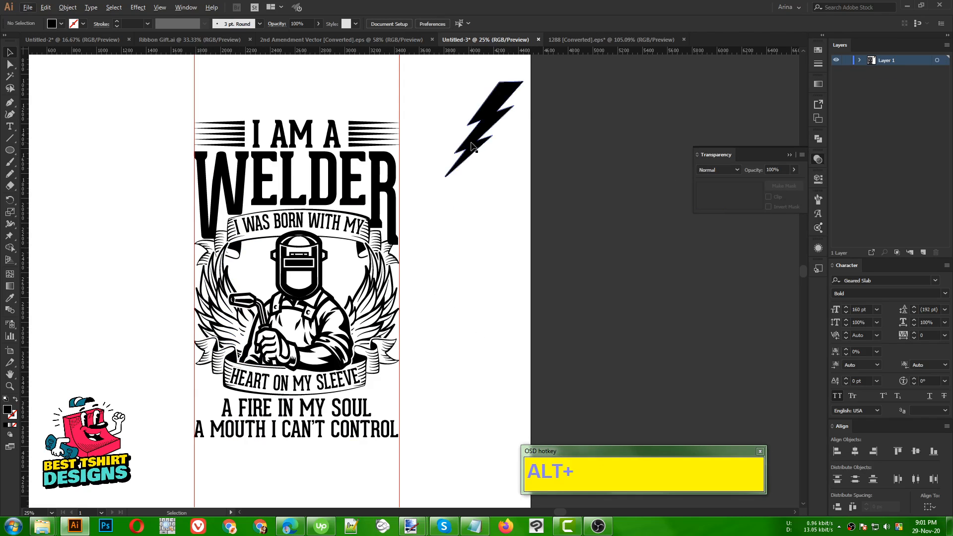
- Shrink and turn the lightning bolt so its point faces up, and place it just right of "A FIRE IN MY SOUL"
left_click_drag(473, 146, 444, 369)
scroll(338, 412, "up", 1, "alt")
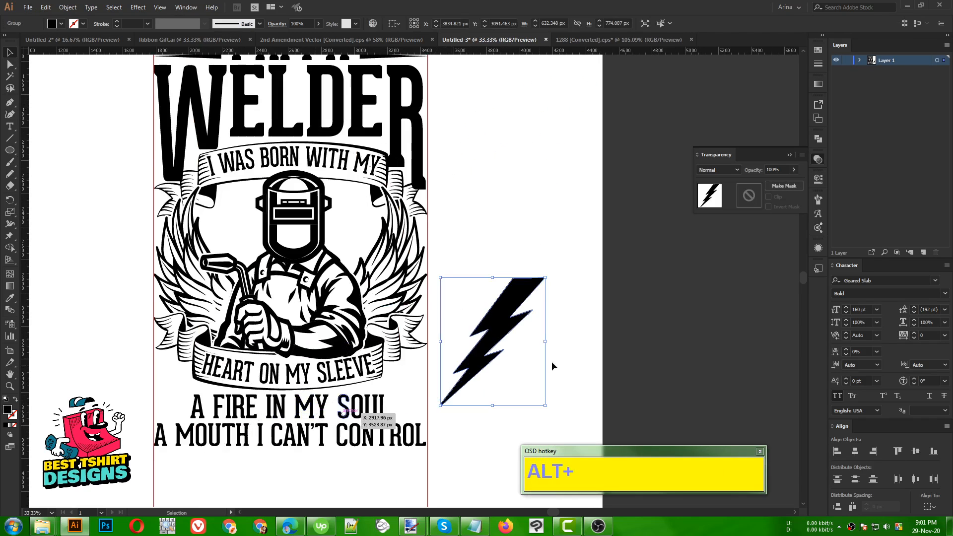
left_click_drag(551, 341, 485, 342, "shift")
left_click_drag(467, 337, 378, 419)
scroll(421, 392, "up", 2, "alt")
left_click_drag(419, 367, 443, 314)
scroll(563, 379, "down", 1)
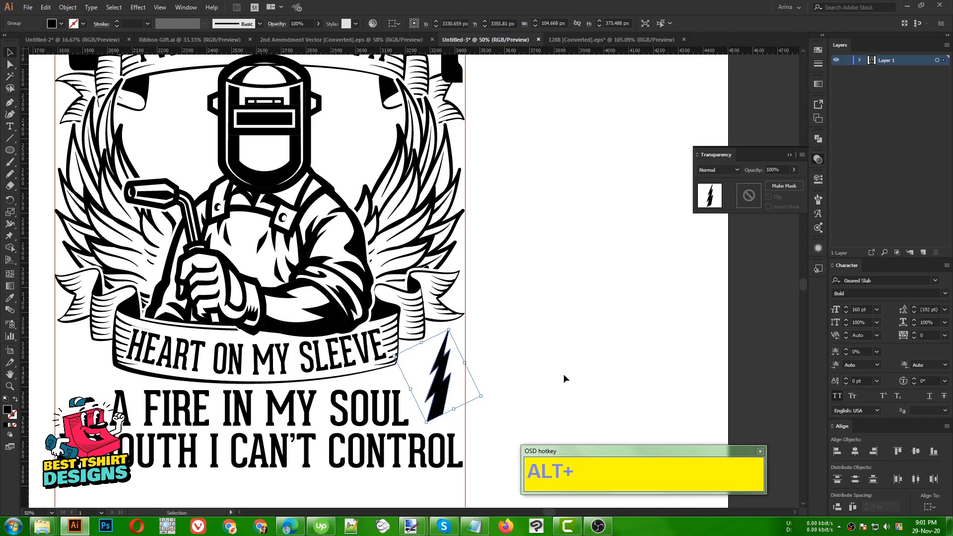
left_click(616, 382)
left_click_drag(538, 398, 633, 394)
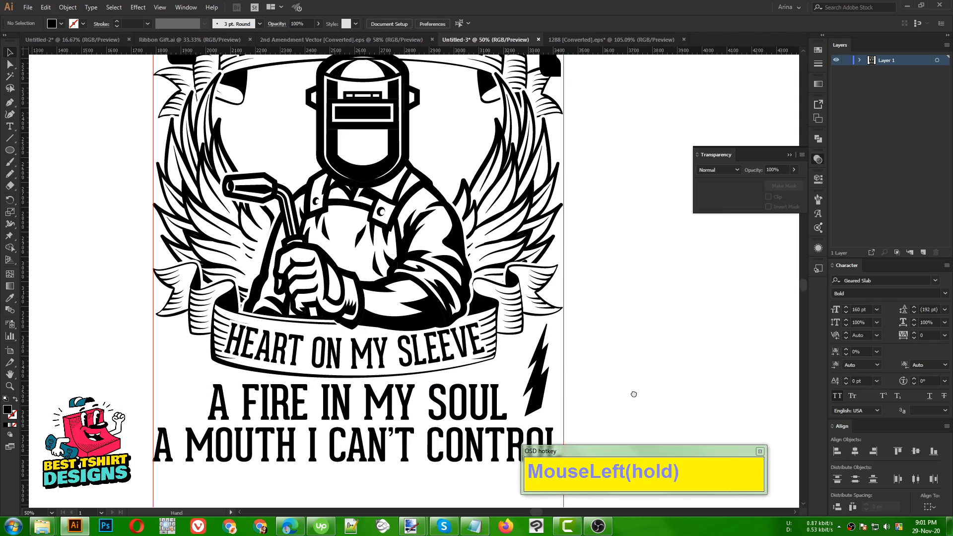
- Enlarge the lightning bolt proportionally to about 123 px wide and 437 px high, extending its lower tip into "CONTROL"
left_click(545, 392)
left_click_drag(523, 421, 519, 426, "shift")
scroll(579, 439, "up", 1, "alt")
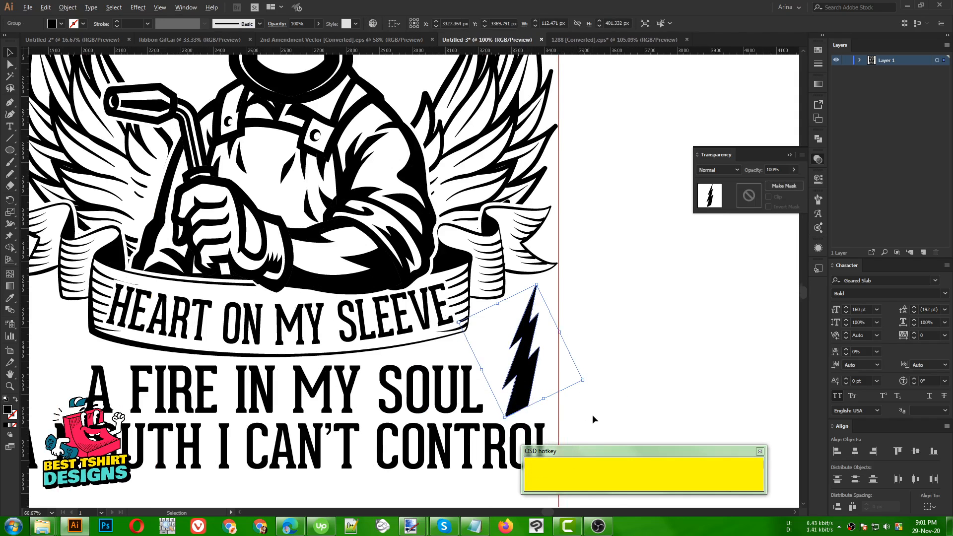
scroll(590, 409, "up", 3, "alt")
scroll(385, 330, "down", 1)
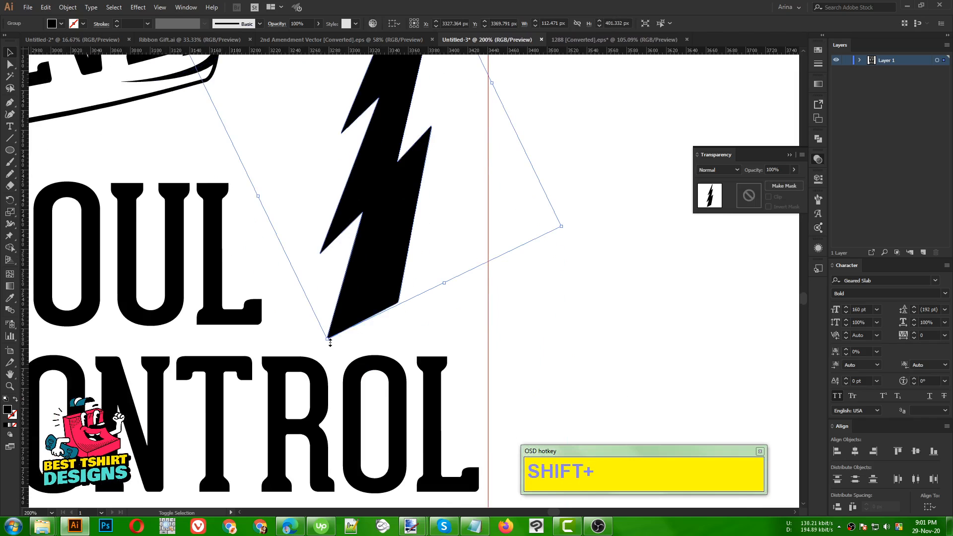
left_click_drag(330, 342, 319, 375, "shift")
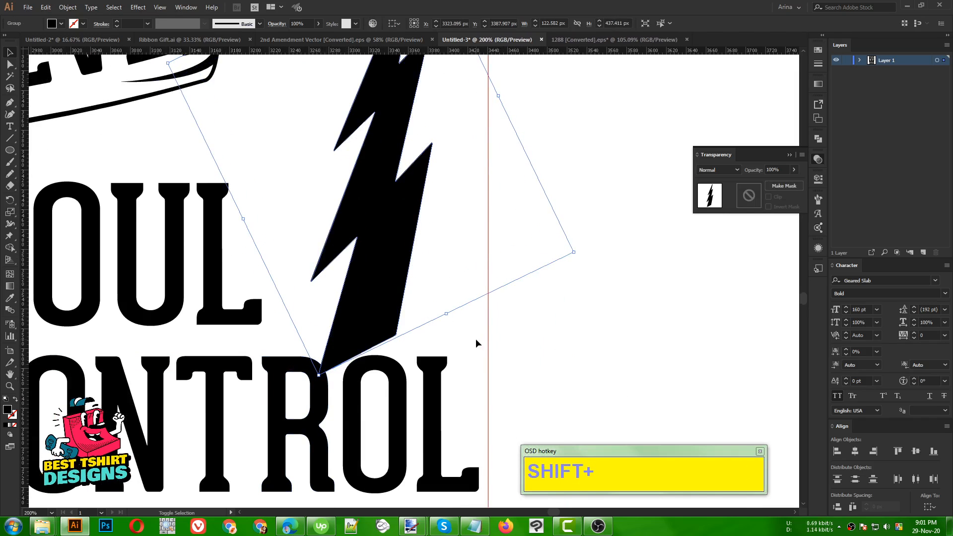
- Erase the lower tip of the lightning bolt in a straight cut level with the baseline of "SOUL"
key("shift+e")
scroll(523, 276, "down", 1)
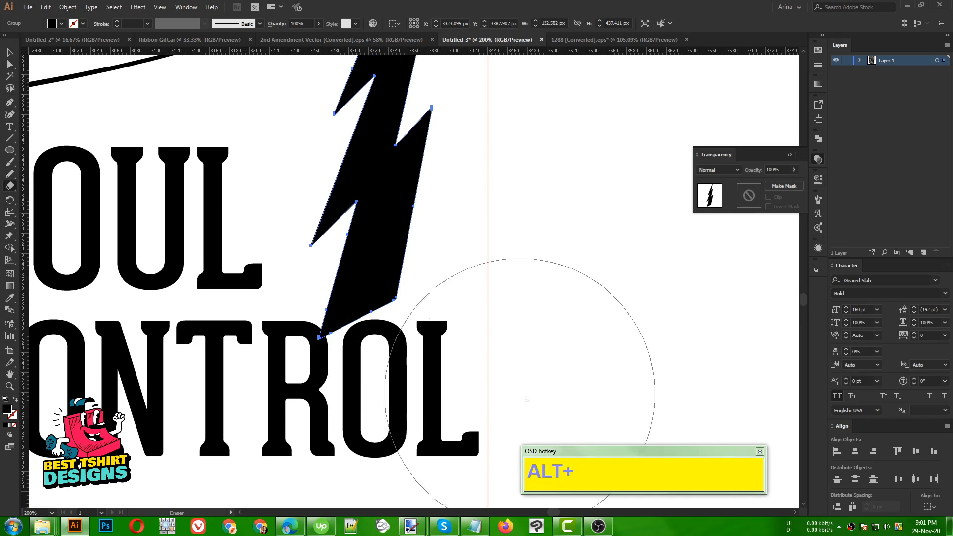
mouse_move(560, 419)
left_mouse_down("alt")
mouse_move(159, 282)
mouse_move(126, 287)
left_mouse_up("alt")
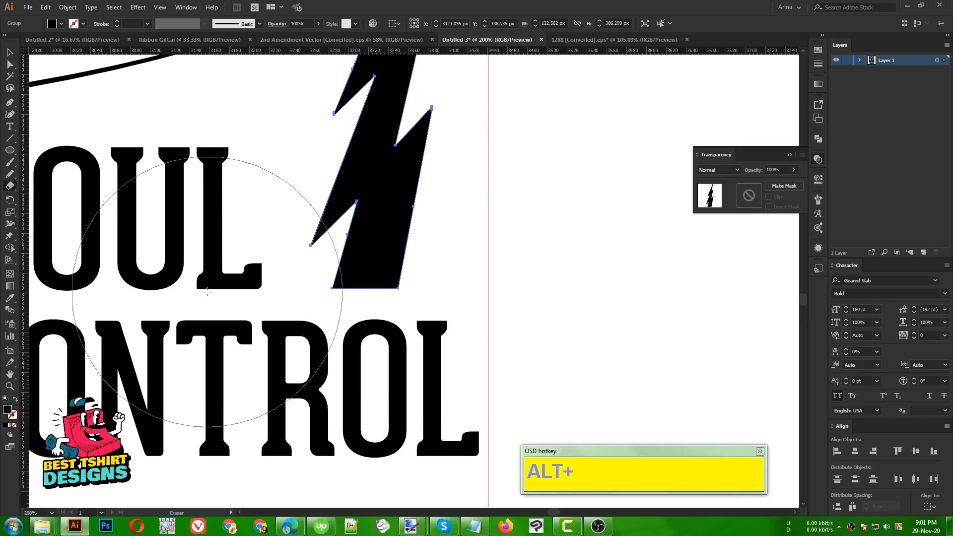
scroll(647, 344, "down", 3, "alt")
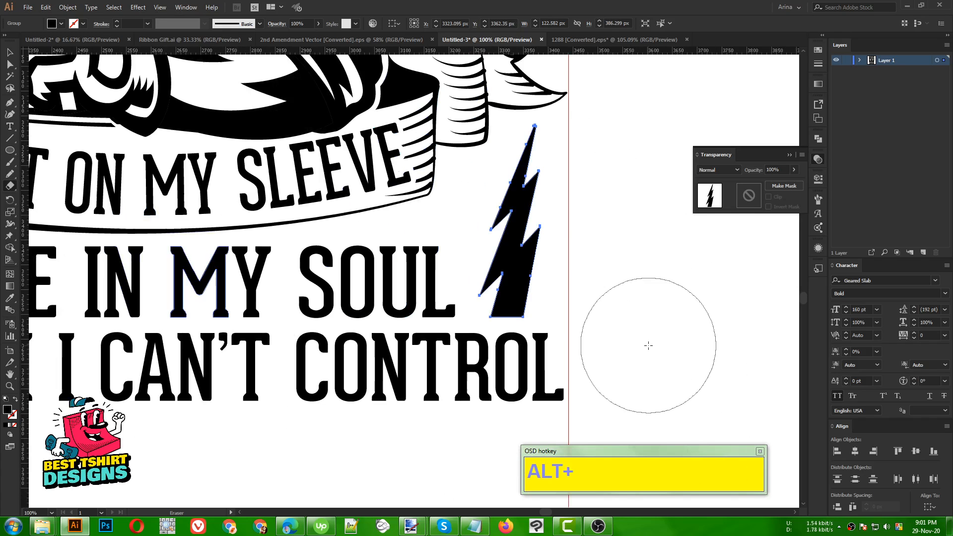
- Duplicate the lightning bolt horizontally to the left side of "A FIRE IN MY SOUL"
key("v")
scroll(612, 324, "down", 1, "alt")
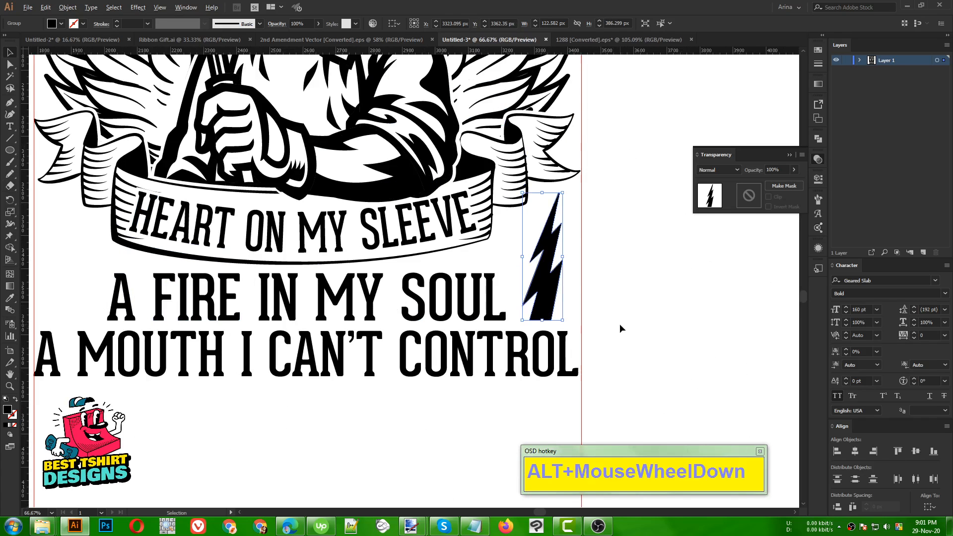
left_click(619, 323)
scroll(619, 323, "up", 1)
scroll(317, 354, "up", 1)
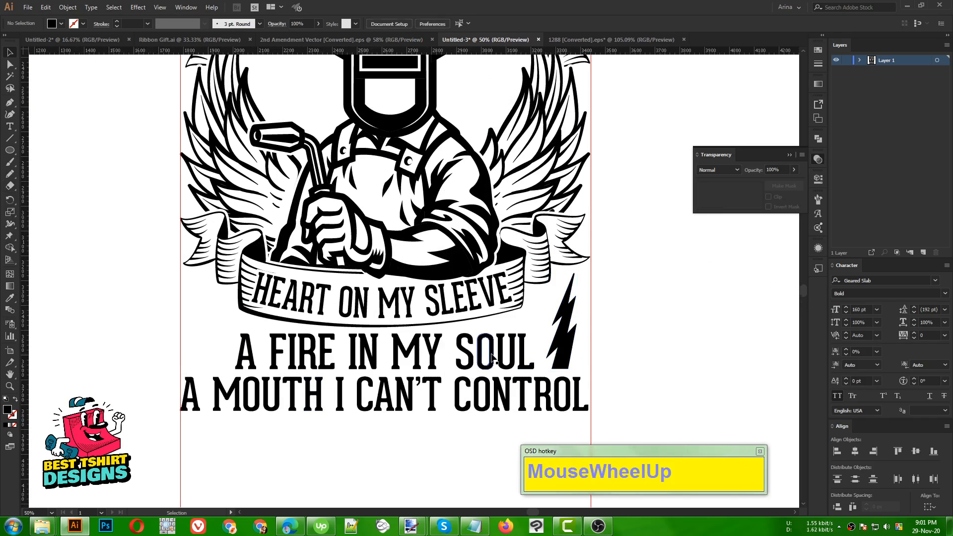
left_click(565, 341)
left_click_drag(565, 340, 215, 341, "alt")
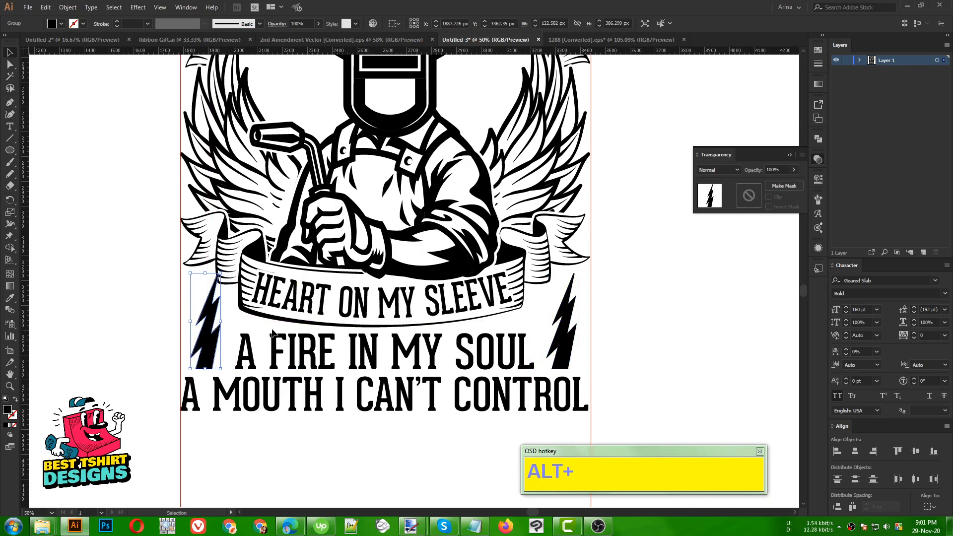
- Mirror the left lightning bolt across the vertical axis and nudge it slightly towards "A FIRE IN MY SOUL"
right_click(204, 333)
mouse_move(255, 436)
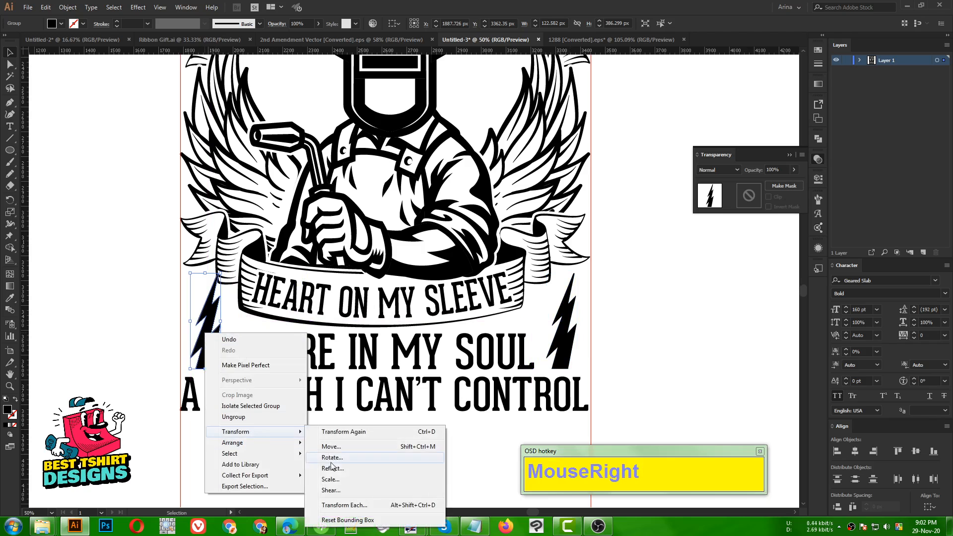
left_click(340, 466)
left_click(550, 246)
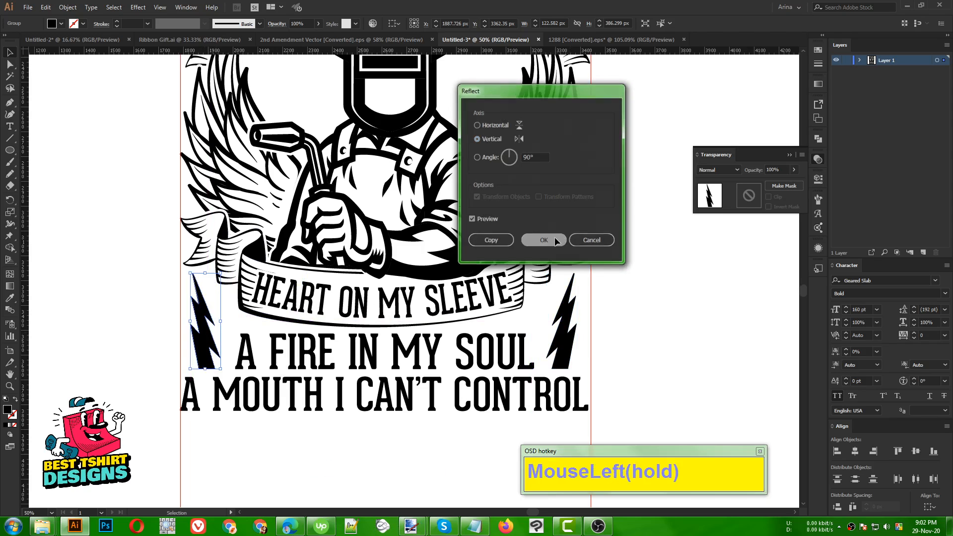
key("Right")
key("Right")
key("Right")
key("Right")
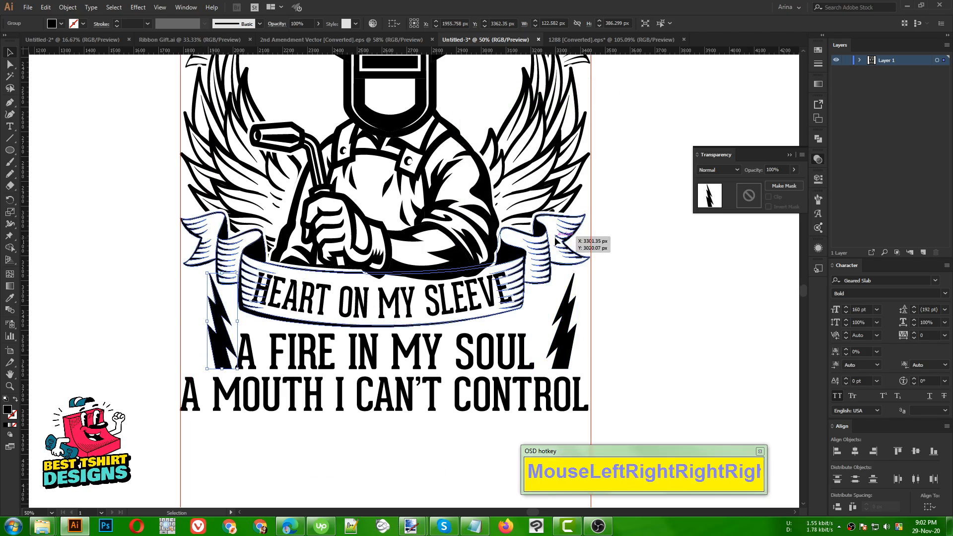
key("Left")
key("Left")
key("Left")
key("Left")
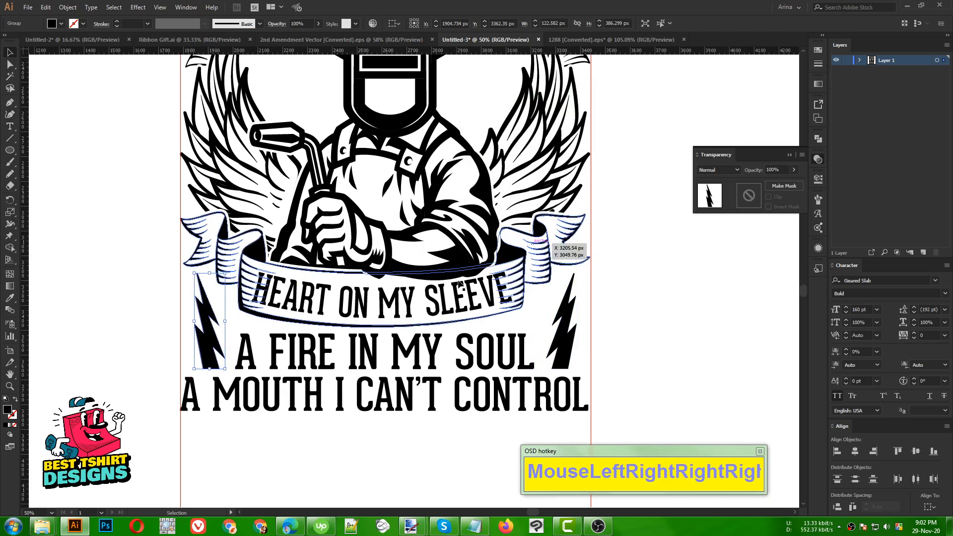
- Align the bottom edges of both lightning bolts and the "A FIRE IN MY SOUL" line
left_click(392, 347, "shift")
left_click(574, 343, "shift")
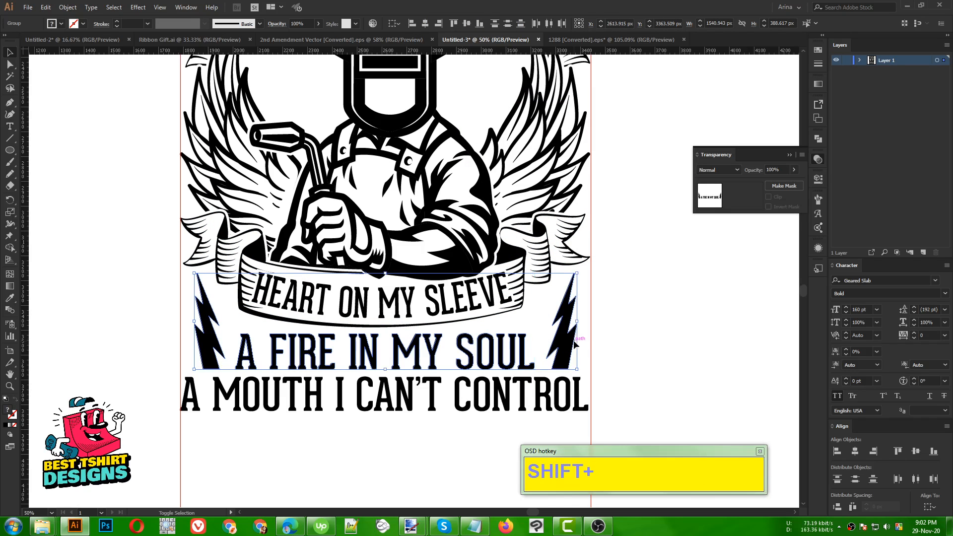
left_click(480, 25)
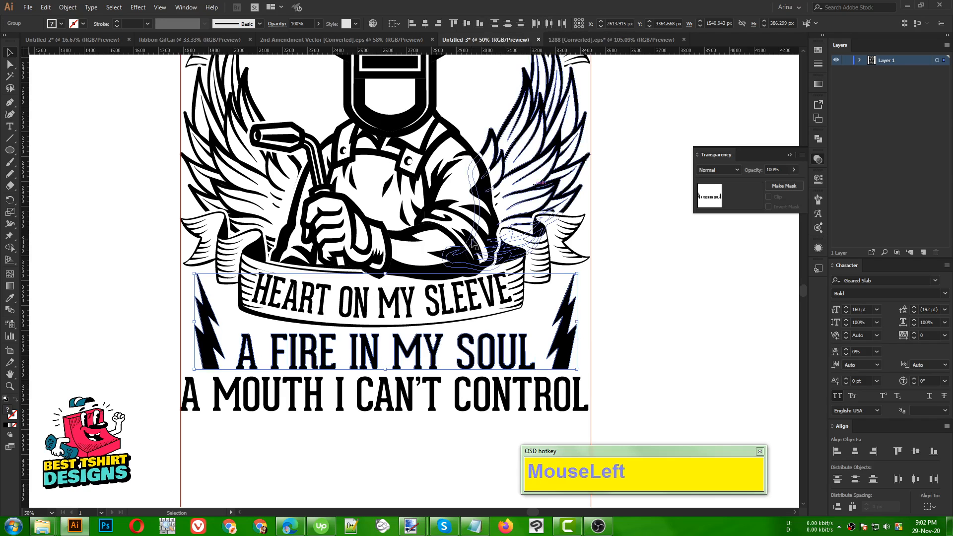
left_click(614, 349)
scroll(258, 349, "down", 1, "alt")
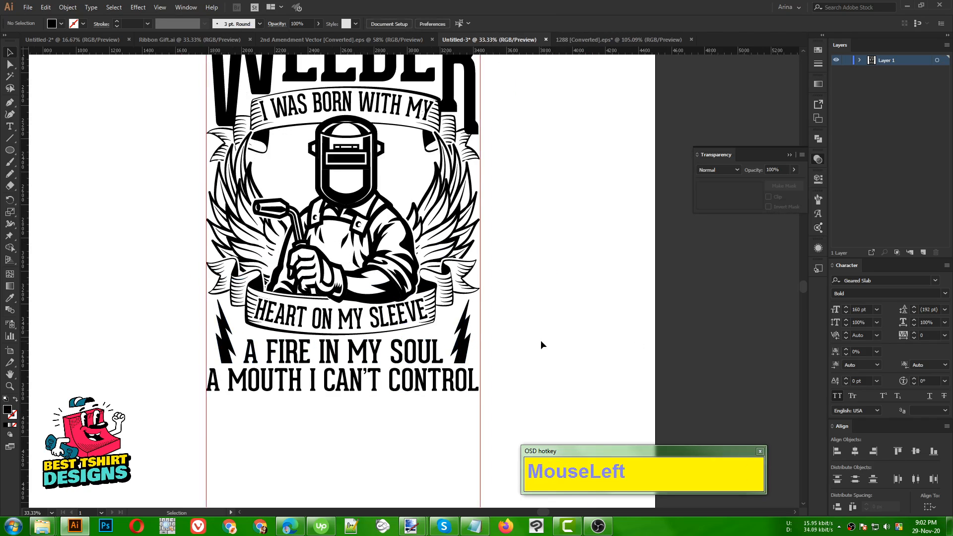
scroll(541, 342, "up", 1)
scroll(373, 355, "up", 1, "alt")
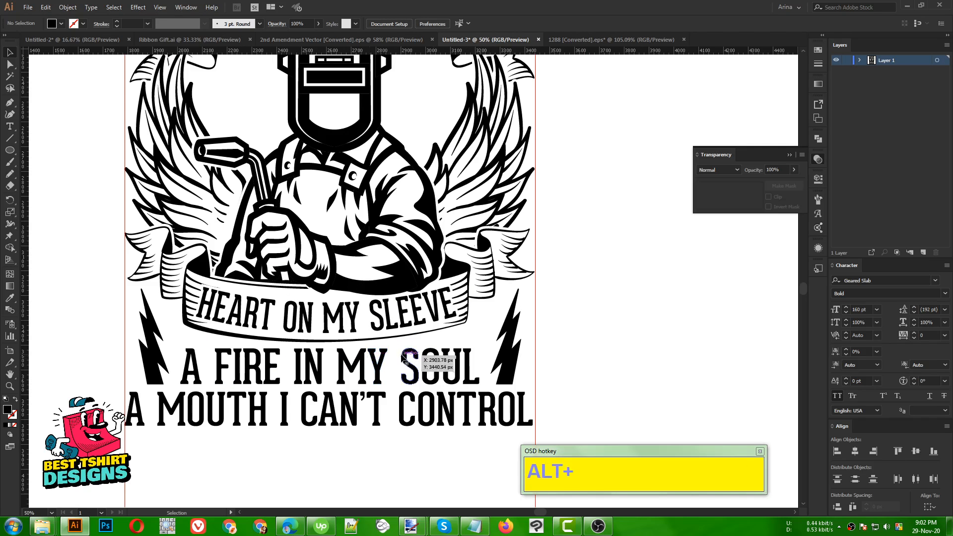
- Move the right lightning bolt outwards to the right guide and the left one outwards to the left guide
left_click(518, 367)
scroll(517, 367, "up", 1, "alt")
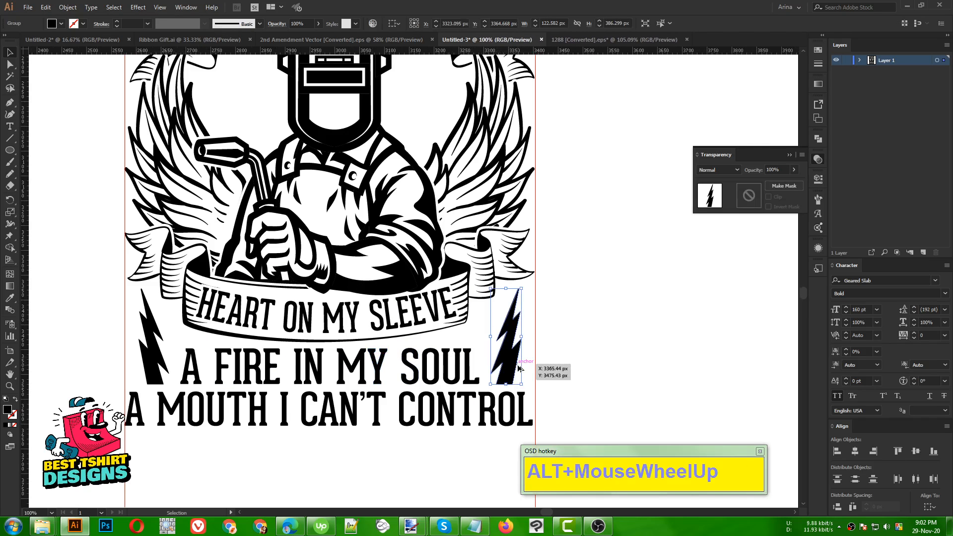
left_click_drag(516, 365, 535, 358)
scroll(544, 361, "up", 1, "alt")
scroll(649, 359, "down", 1, "alt")
scroll(649, 358, "down", 2, "alt")
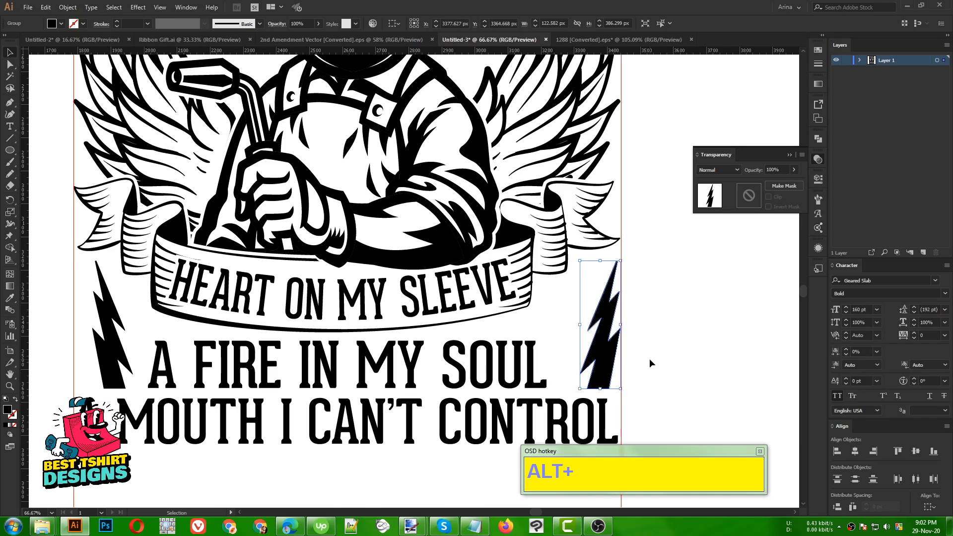
scroll(134, 362, "up", 2, "alt")
left_click_drag(133, 362, 90, 364)
scroll(101, 320, "down", 3, "alt")
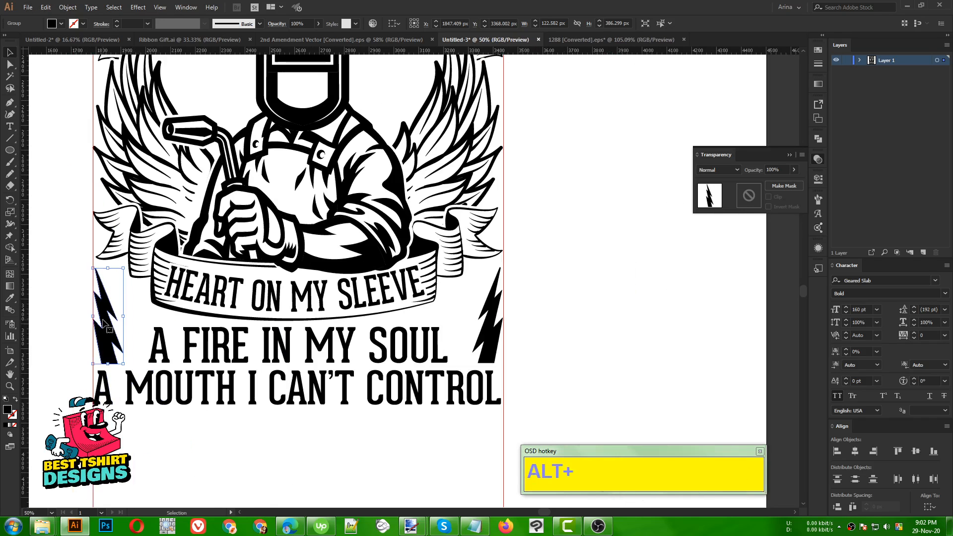
- Align both bolts and "A FIRE IN MY SOUL" by their bottom edges and distribute them horizontally by centers
left_click(178, 352, "shift")
left_click(485, 350, "shift")
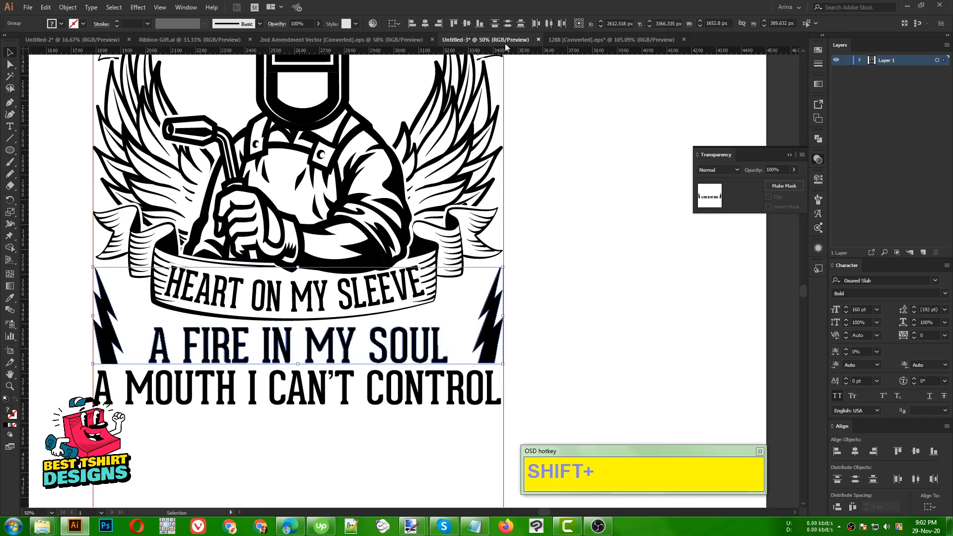
left_click(483, 23)
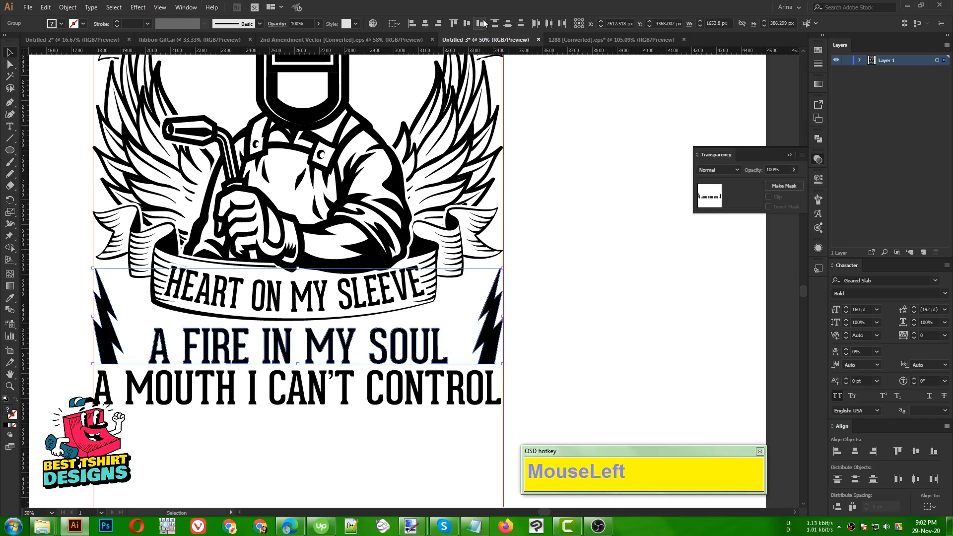
left_click(551, 22)
left_click(579, 258)
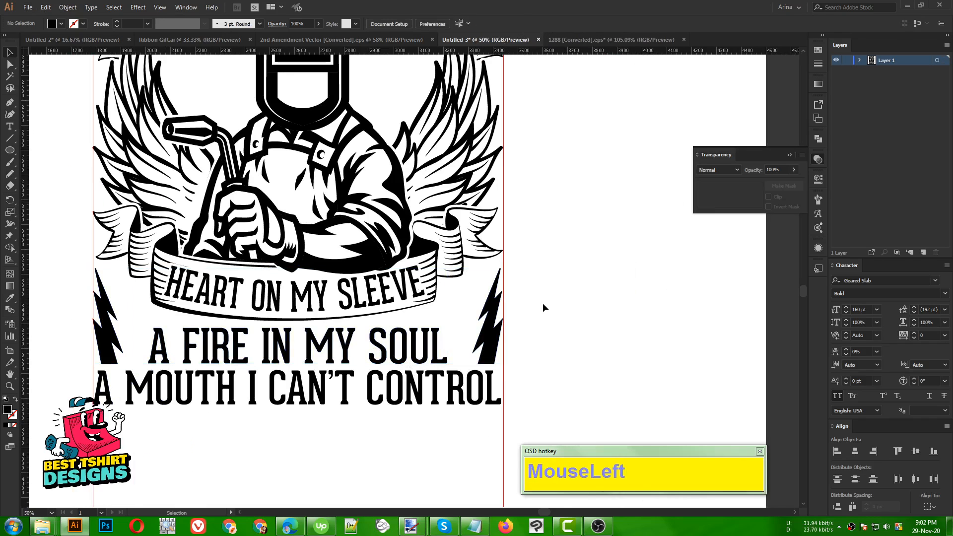
- Draw four black stars, the second from the top largest, in a column between the left bolt and "A FIRE"
scroll(139, 316, "up", 1)
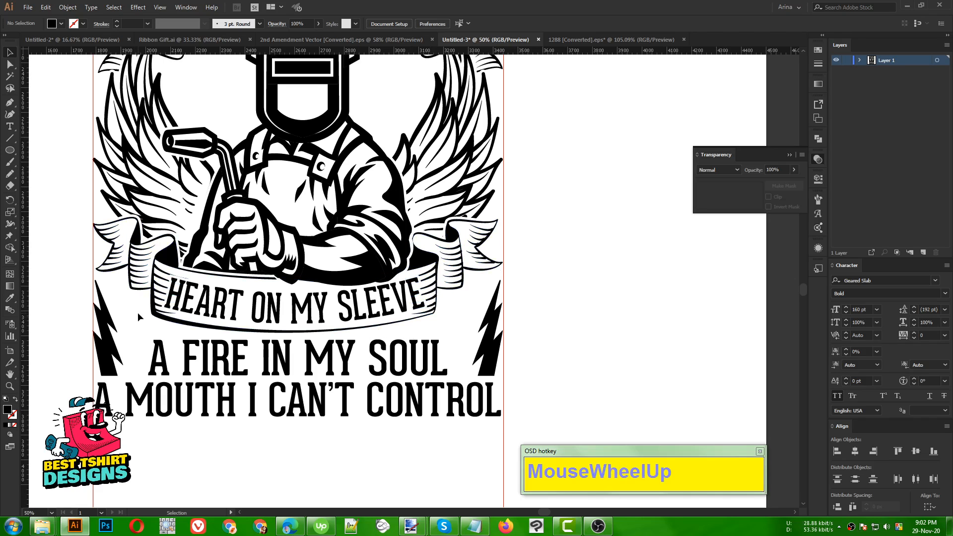
scroll(153, 323, "up", 1)
left_click_drag(10, 138, 59, 197)
scroll(140, 340, "up", 1)
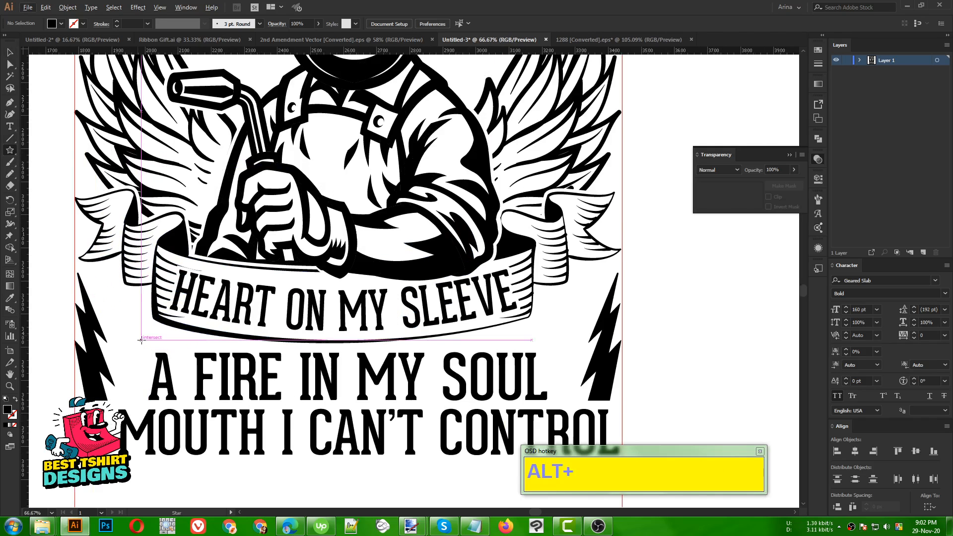
left_click_drag(140, 340, 133, 393)
left_click(523, 301)
- Copy the four left stars to the right of "SOUL", mirror the copies across the vertical axis and fit them beside the right bolt
key("v")
left_click(137, 361, "shift")
left_click(128, 324, "shift")
left_click(109, 288, "shift")
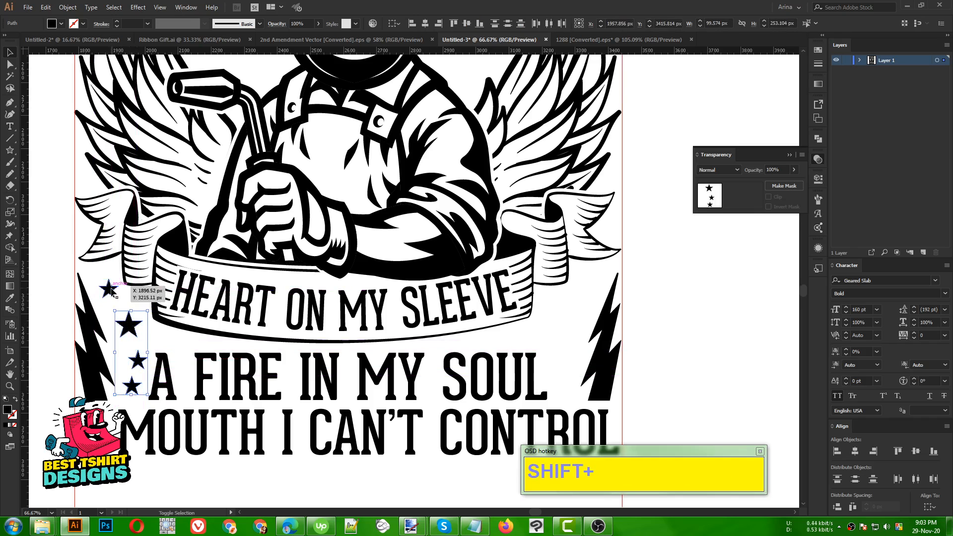
left_click_drag(127, 328, 561, 350)
right_click(561, 350)
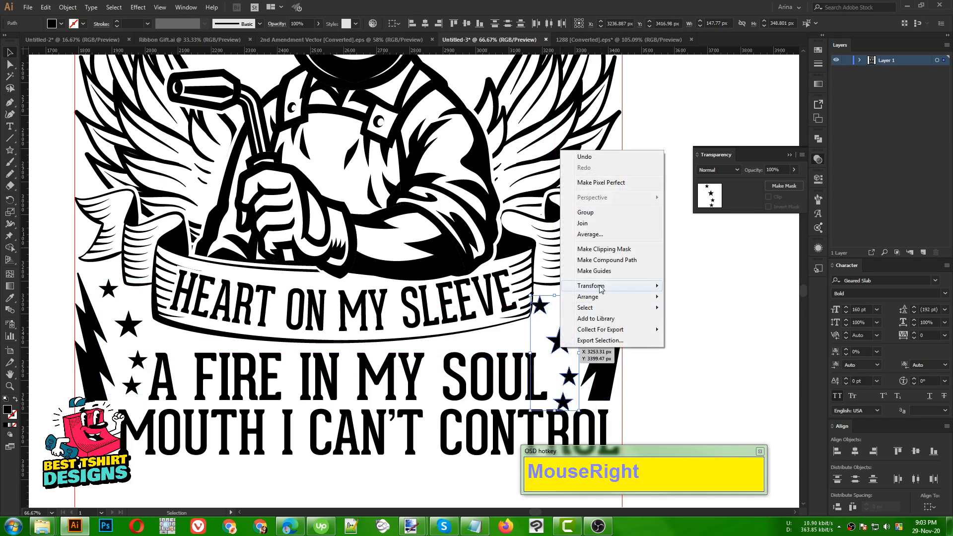
mouse_move(600, 287)
left_click(698, 323)
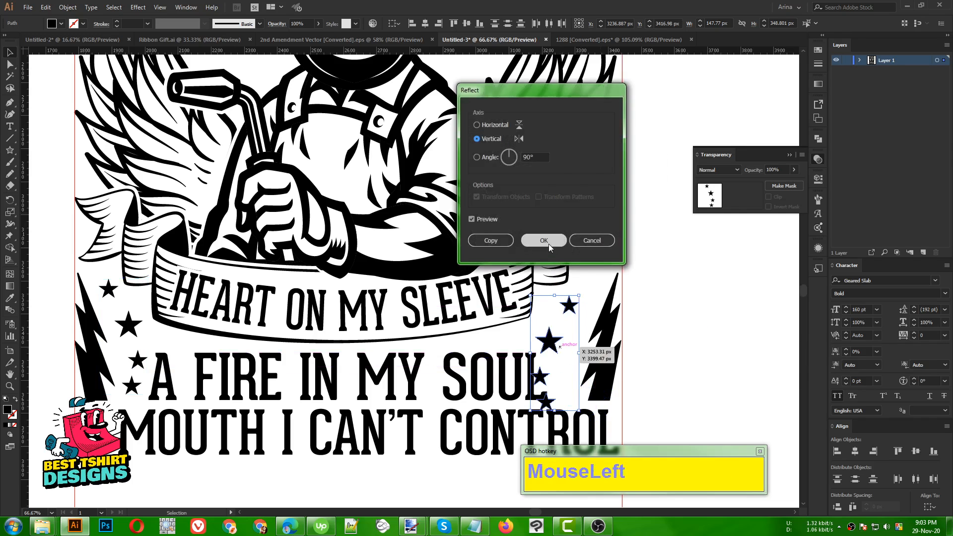
left_click(544, 241)
left_click_drag(547, 402, 565, 385)
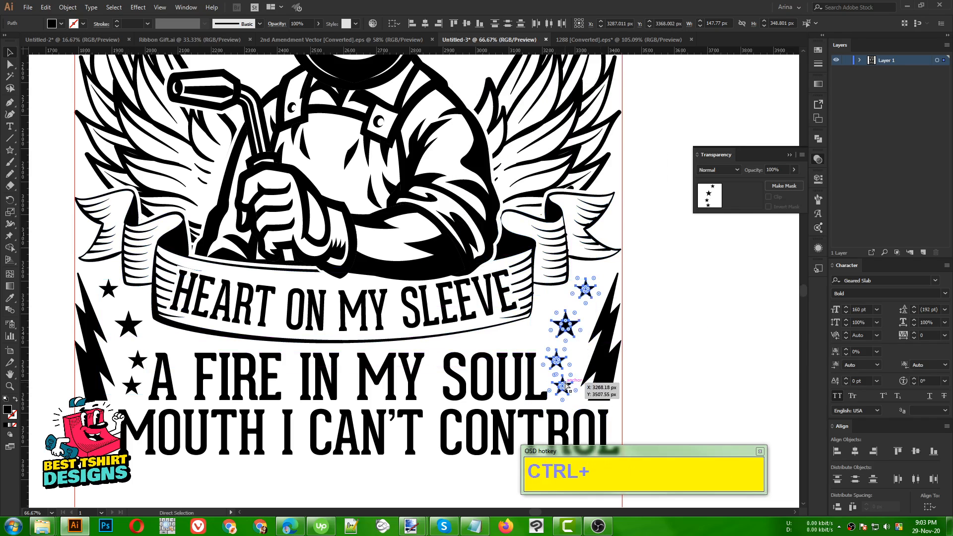
- Group the four right stars together and the four left stars together
key("ctrl+g")
left_click(132, 384)
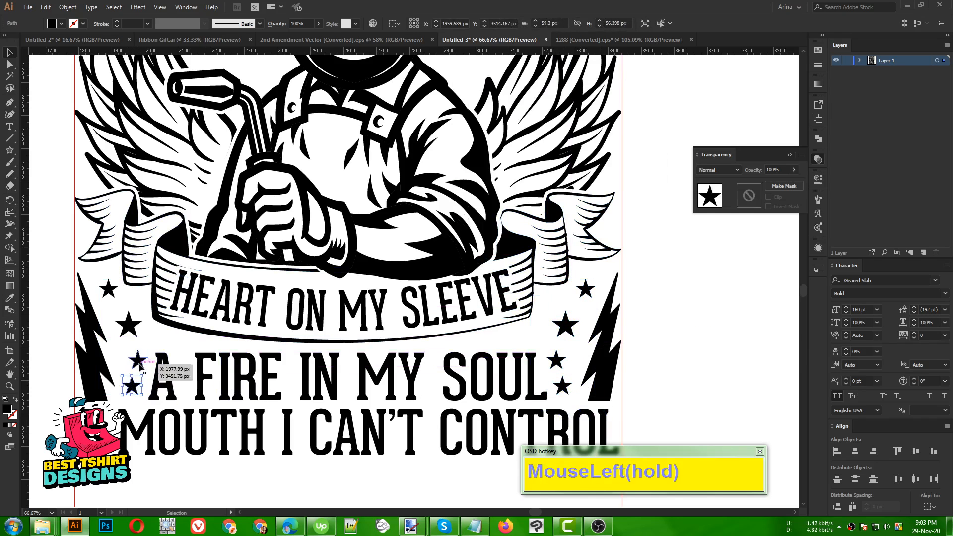
left_click(137, 361, "shift")
left_click(129, 328, "shift")
left_click(111, 293, "shift")
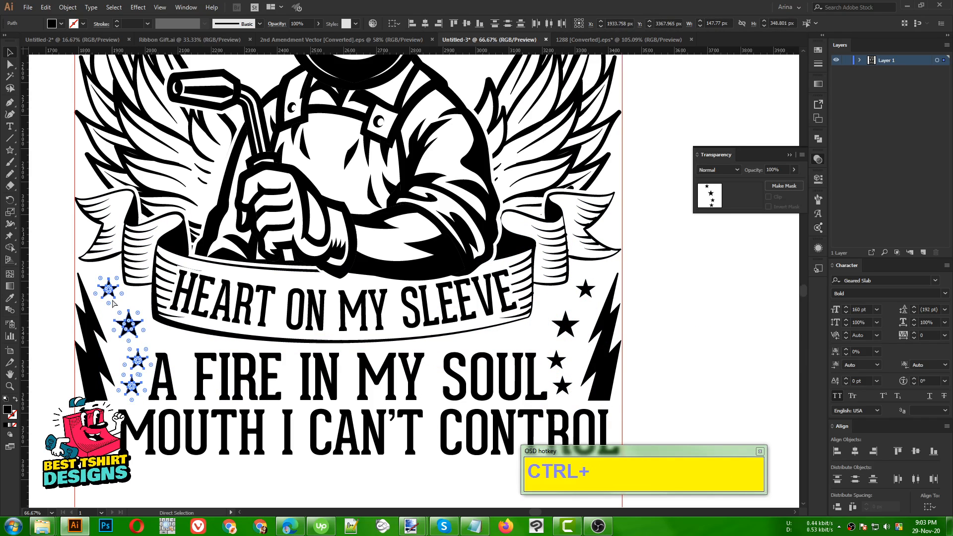
key("ctrl+g")
- Align the bottoms of both star groups, lower them to the baseline of "SOUL", and shift the right group slightly right
left_click(560, 362, "shift")
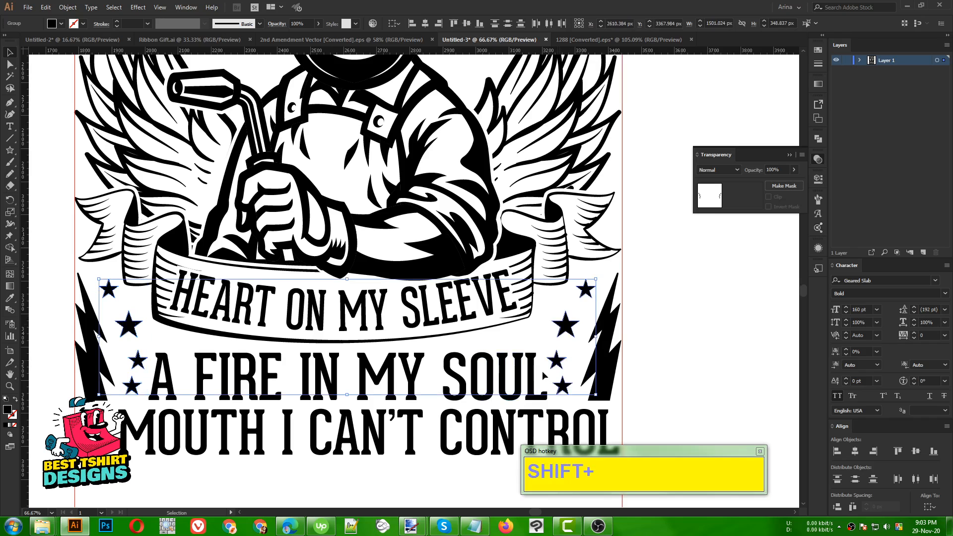
left_click(480, 24)
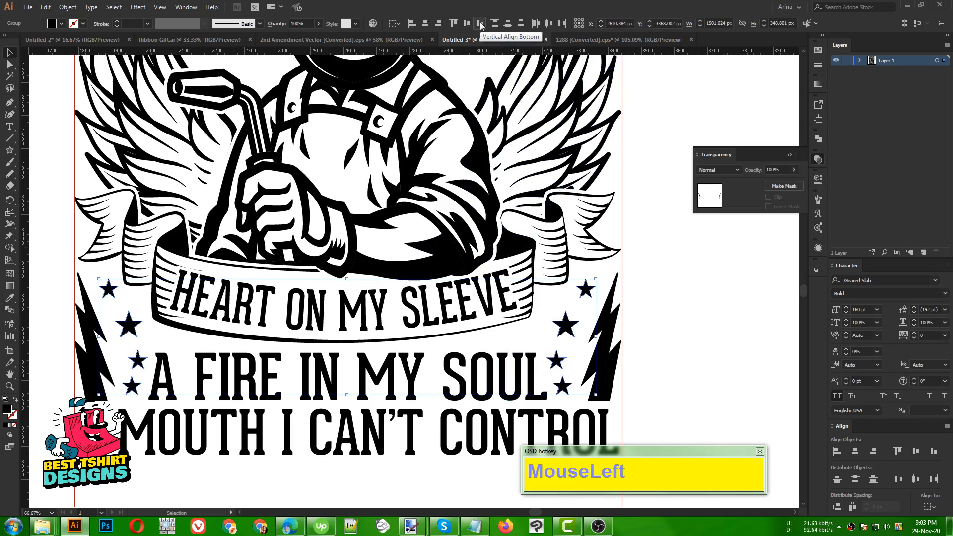
key("Down")
key("Down")
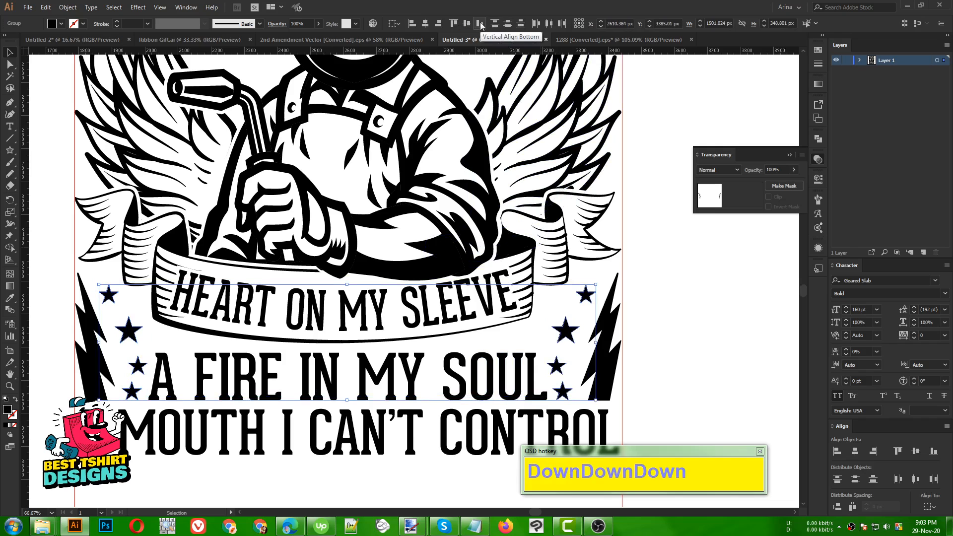
left_click(716, 376)
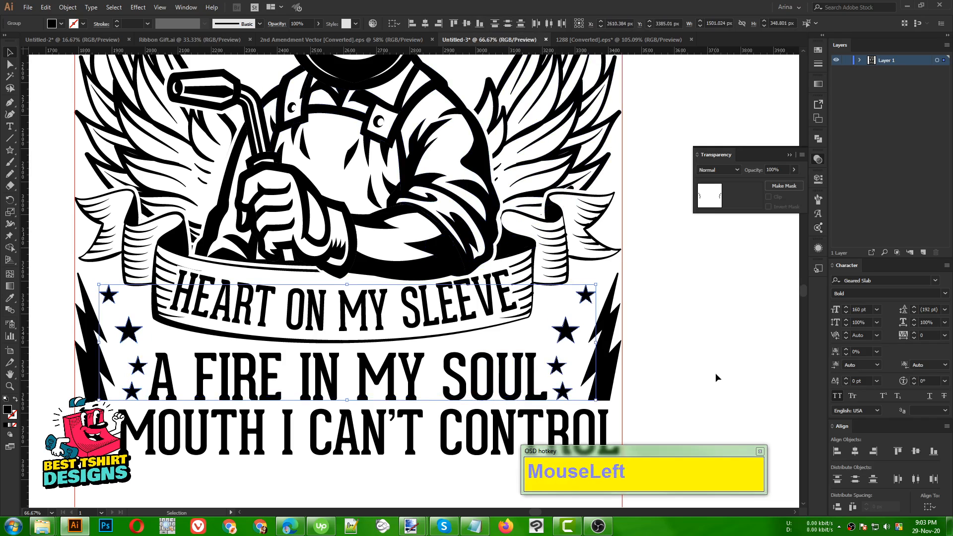
left_click(567, 341)
left_click(681, 364)
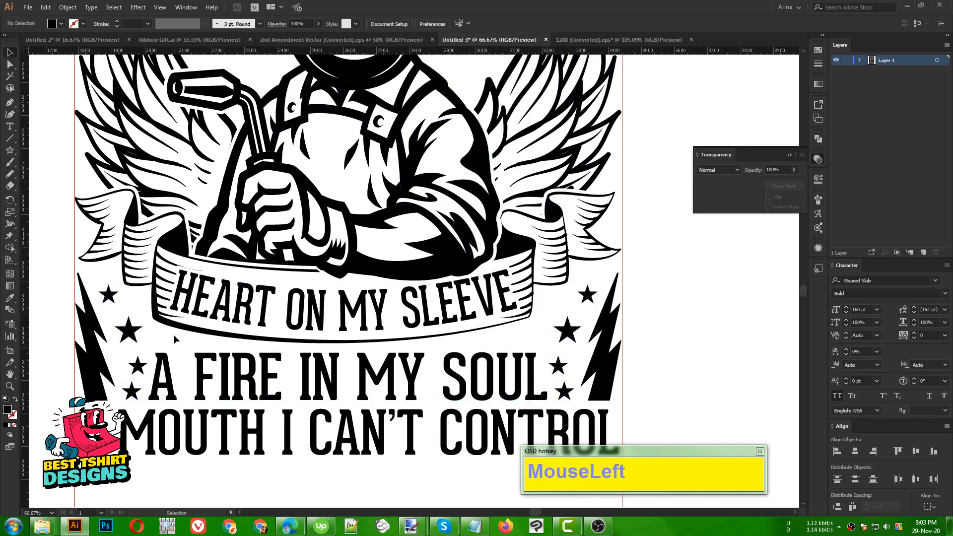
- Draw two parallel horizontal lines with flush left ends, about 62 px and 157 px long, between the lower ribbon and "A FIRE"
scroll(228, 347, "up", 1, "alt")
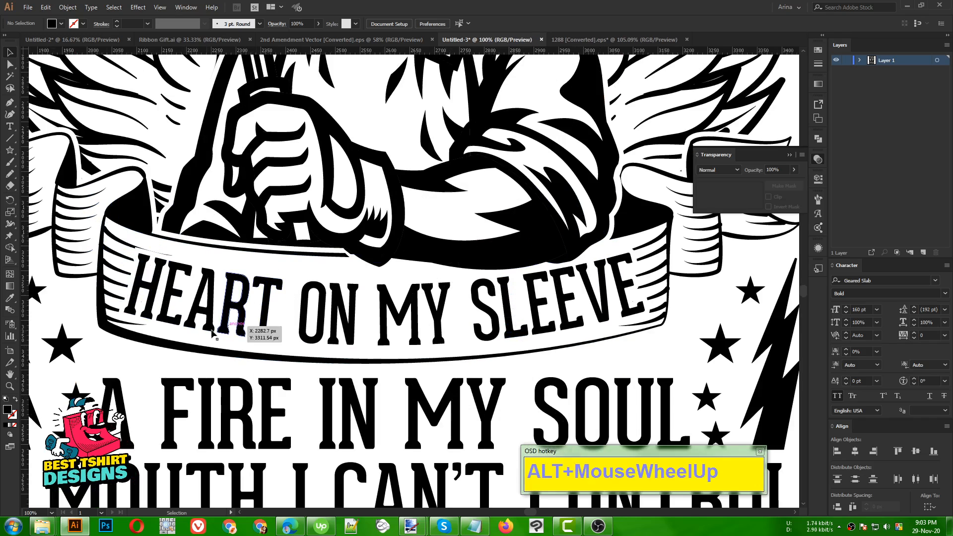
left_click(10, 105)
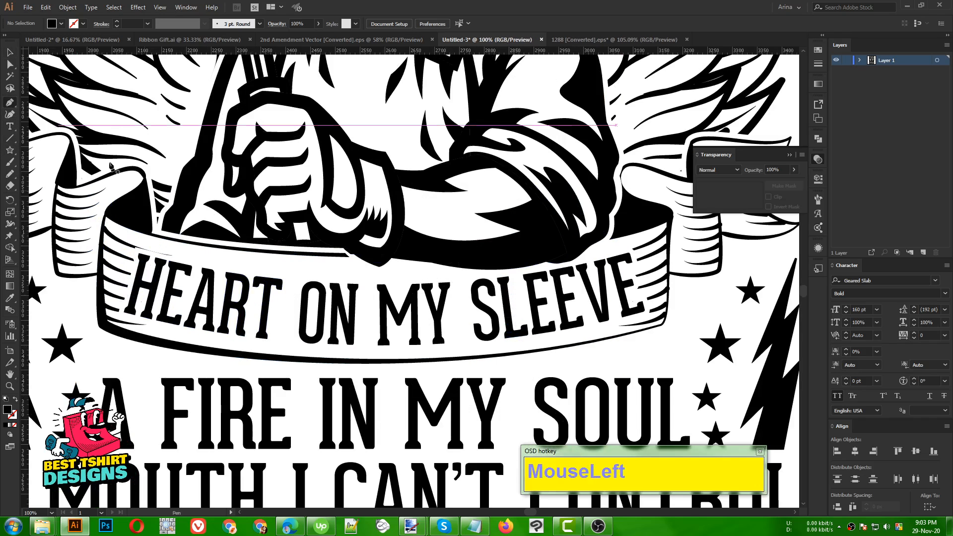
left_click(99, 351)
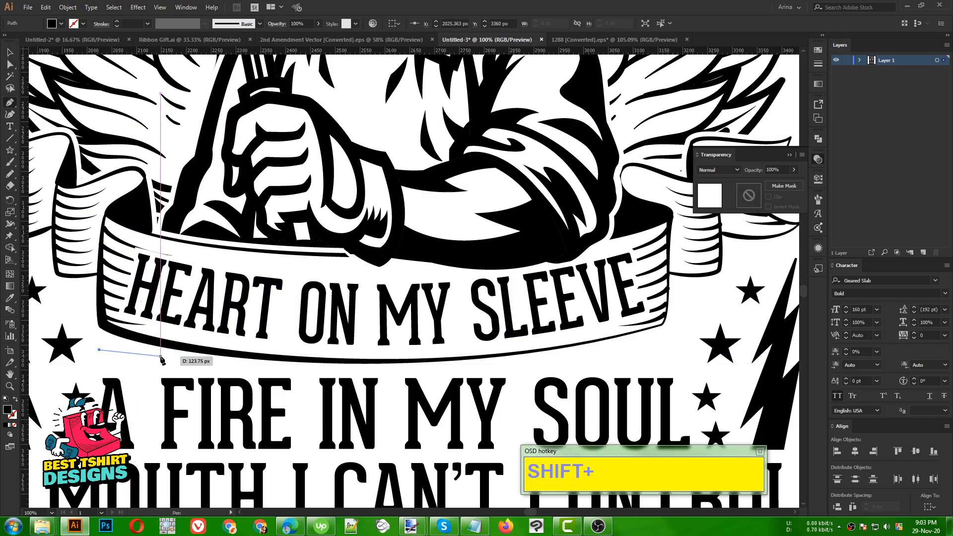
left_click(131, 351, "shift")
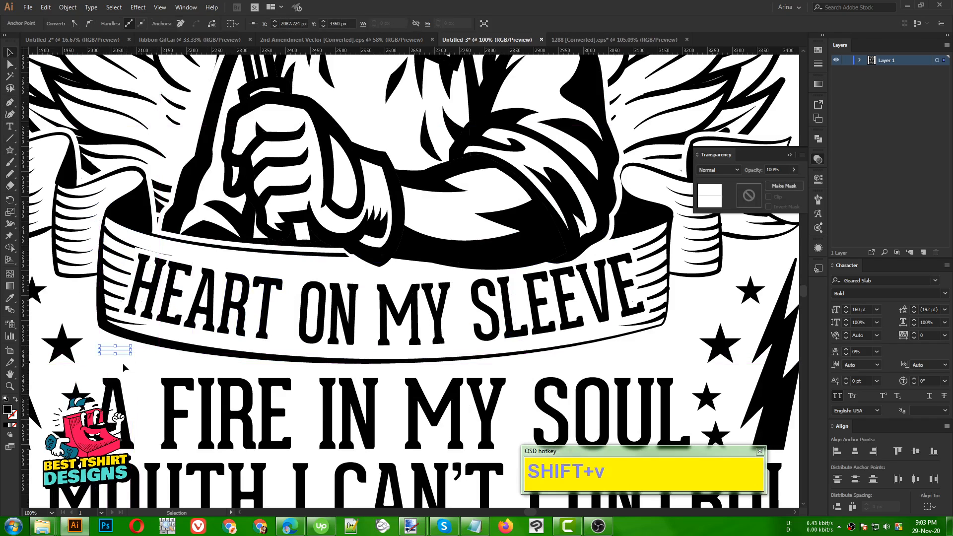
key("p")
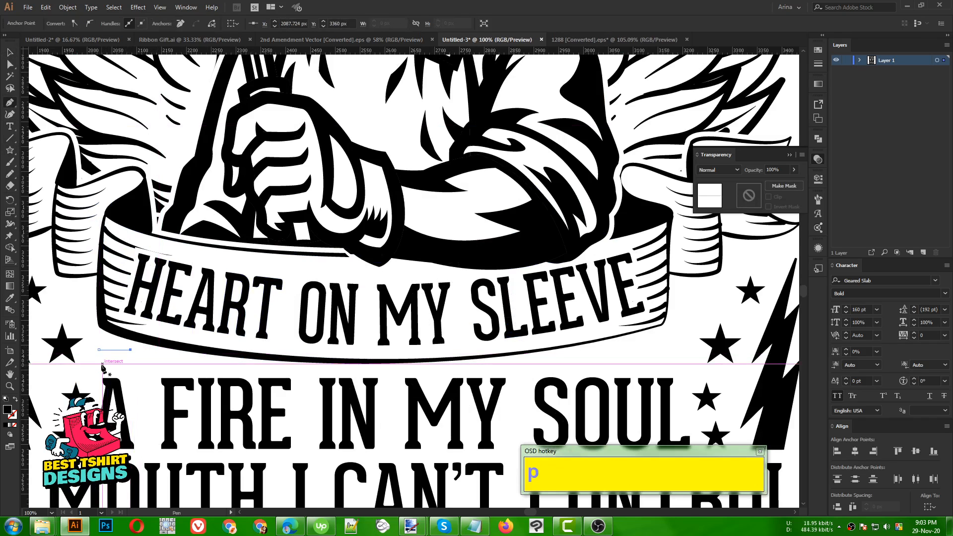
left_click(99, 364)
left_click(177, 364, "shift")
key("shift+v")
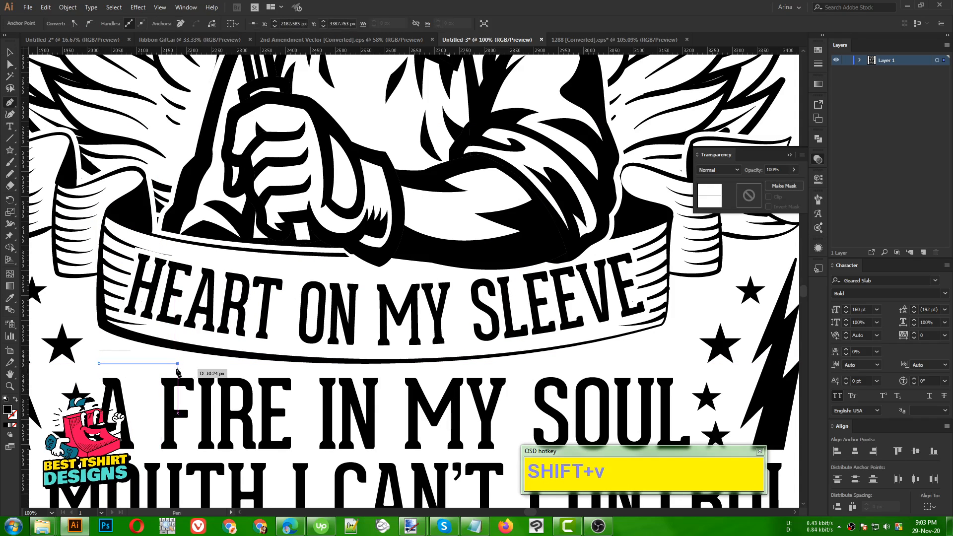
- Give both lines a 10 pt black stroke with a width profile tapering to the right, and expand their appearance into filled shapes
left_click(118, 350)
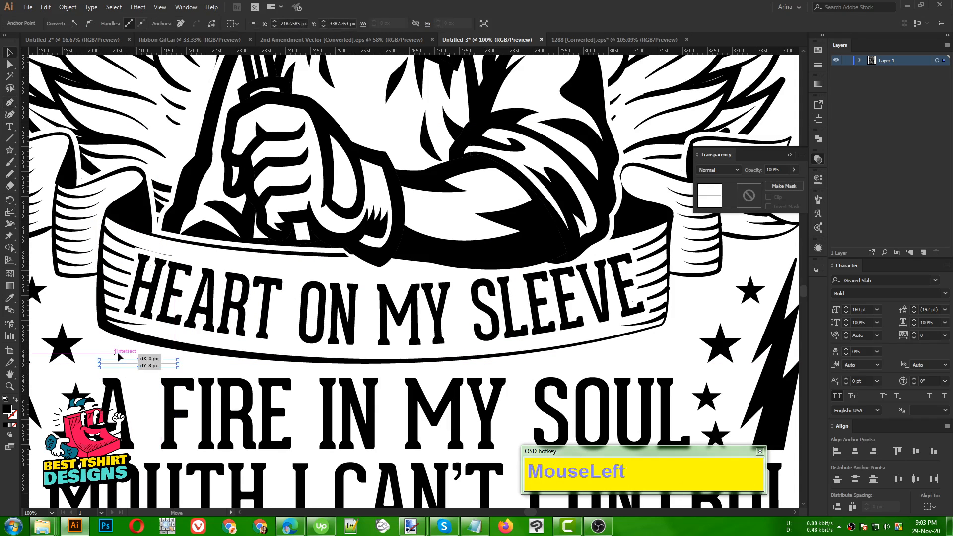
left_click(147, 365, "shift")
scroll(113, 358, "up", 1)
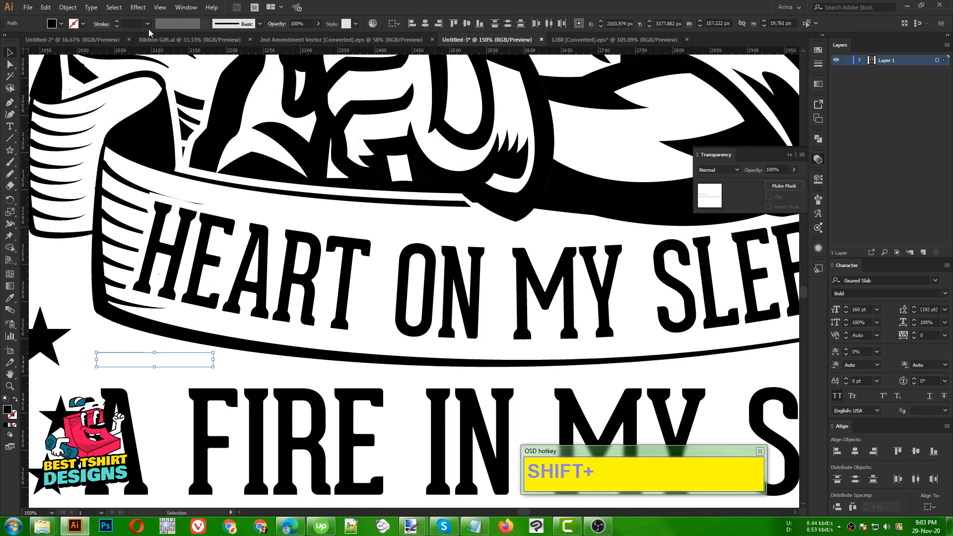
key("shift+x")
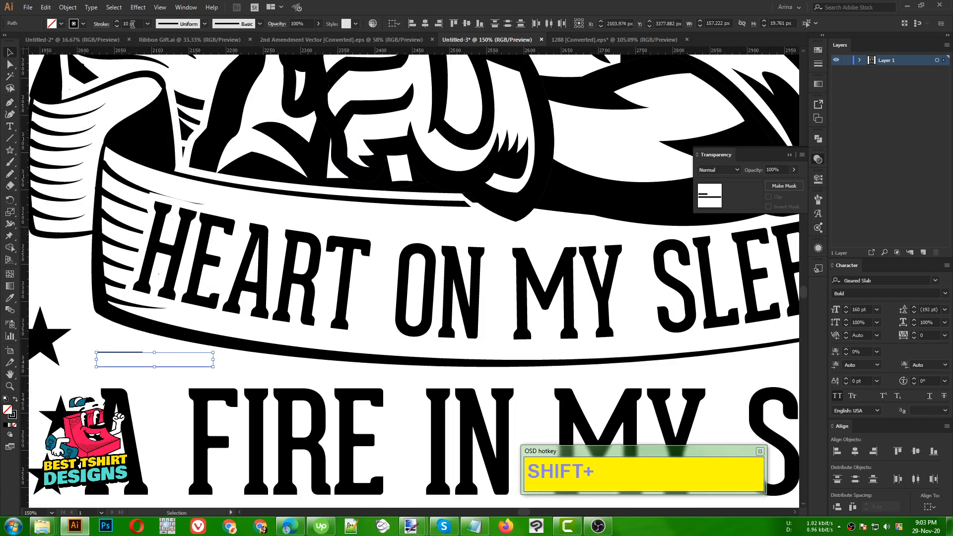
scroll(132, 24, "up", 2)
scroll(133, 24, "down", 1)
left_click(105, 25)
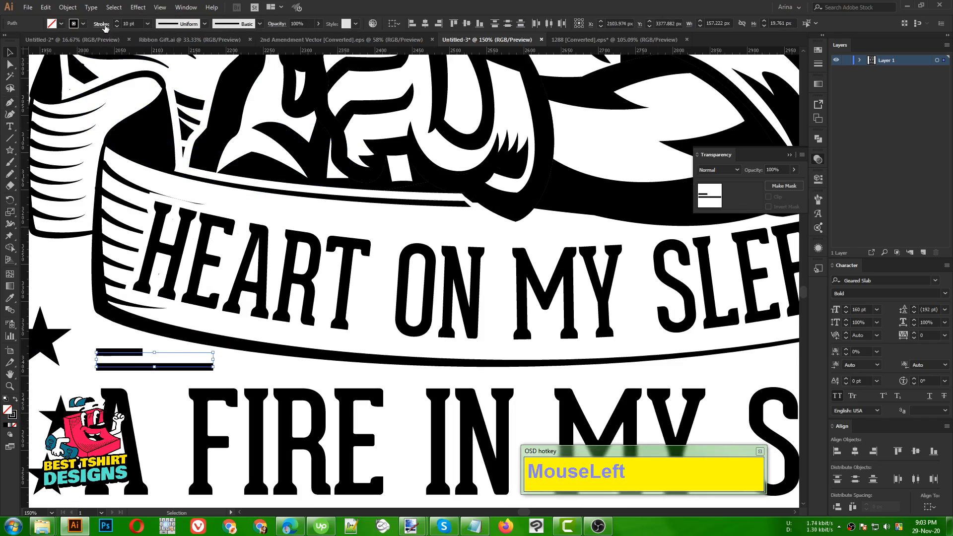
left_click(49, 177)
left_click(51, 258)
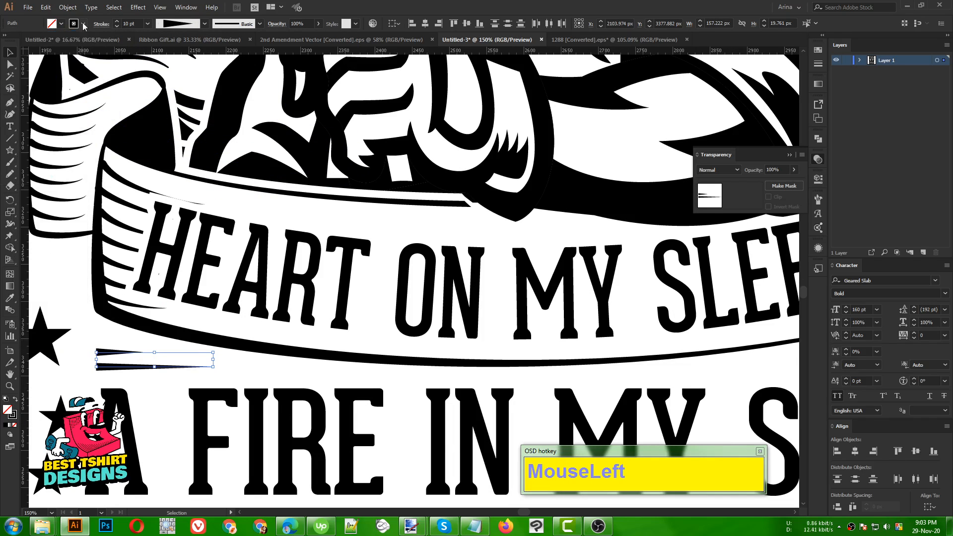
left_click(67, 7)
left_click(81, 125)
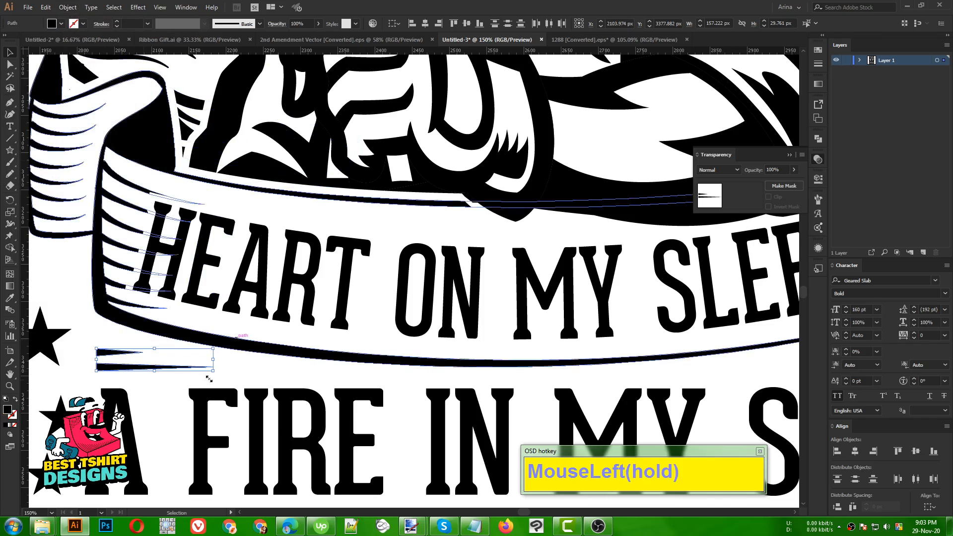
- Duplicate the long wedge just below itself and place the short wedge above the pair, flush with their left ends
scroll(120, 366, "down", 2)
left_click_drag(120, 369, 127, 385)
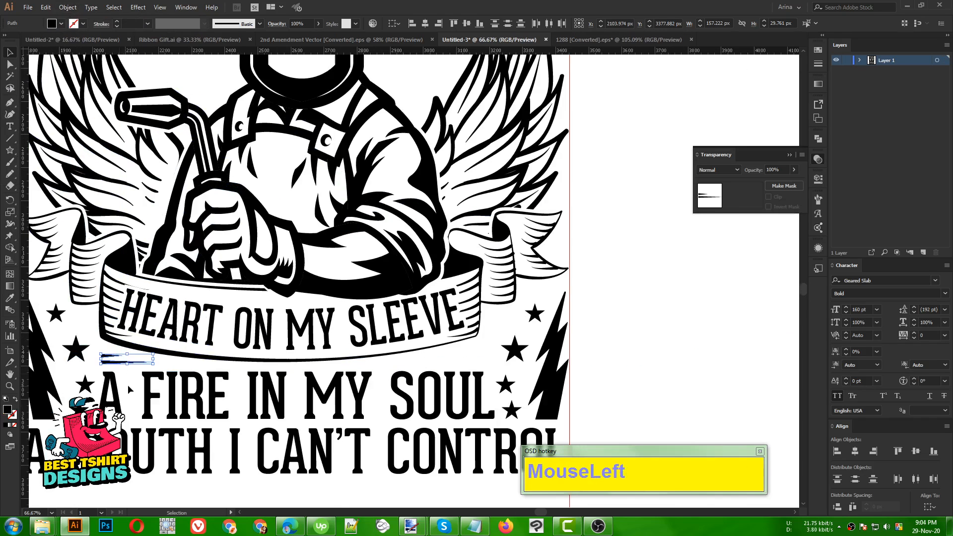
scroll(112, 359, "up", 3)
left_click(114, 356)
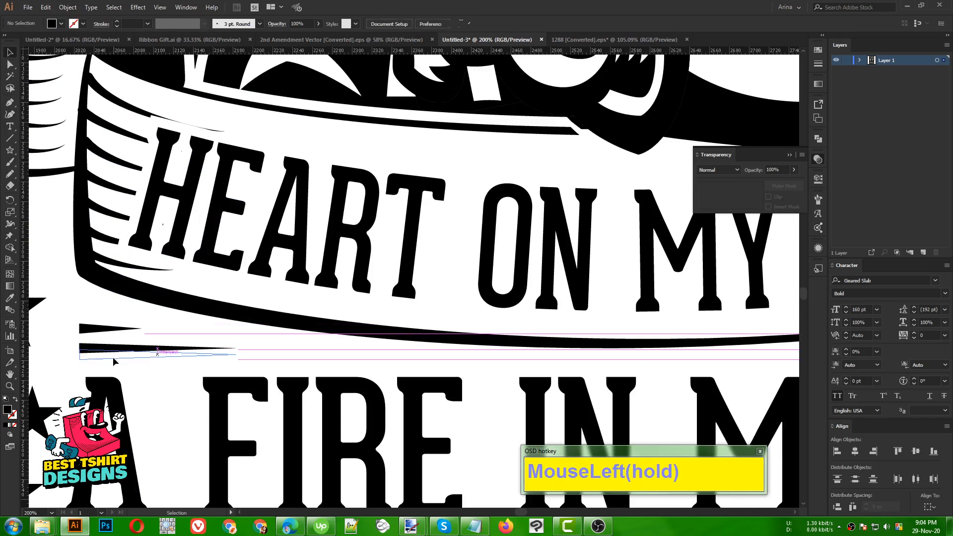
scroll(97, 362, "up", 3)
left_click_drag(99, 342, 97, 241)
scroll(243, 313, "down", 1)
scroll(243, 317, "down", 1)
scroll(132, 279, "up", 2)
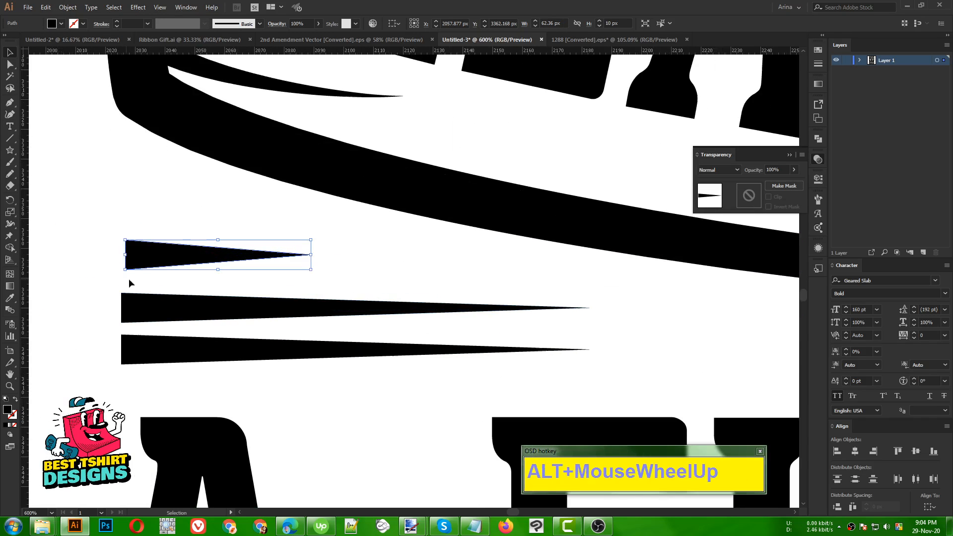
left_click_drag(159, 263, 155, 270)
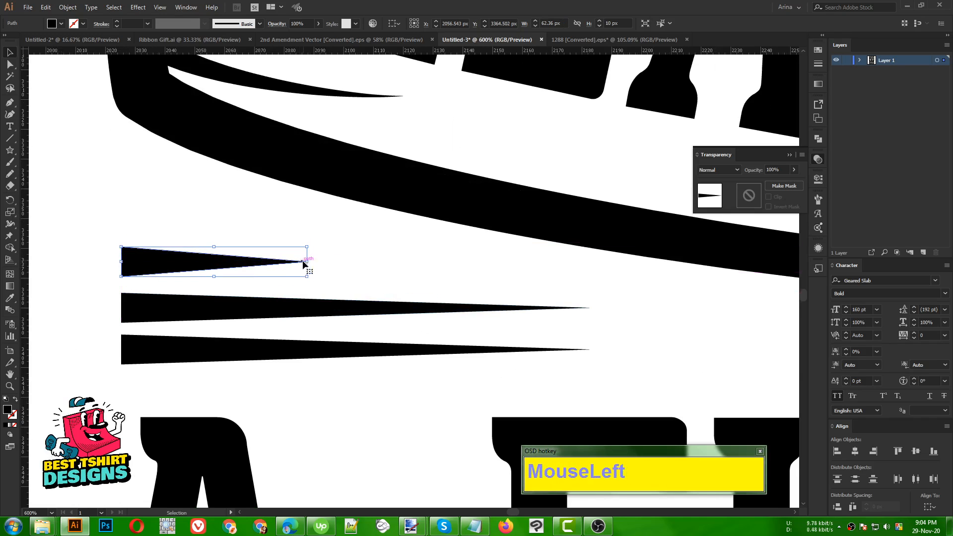
- Lengthen the short wedge slightly and stack two copies above it, shortened to about 53 px and 23 px
left_click_drag(303, 263, 359, 261)
left_click_drag(208, 260, 210, 211)
left_click_drag(359, 216, 279, 225)
scroll(162, 271, "down", 2)
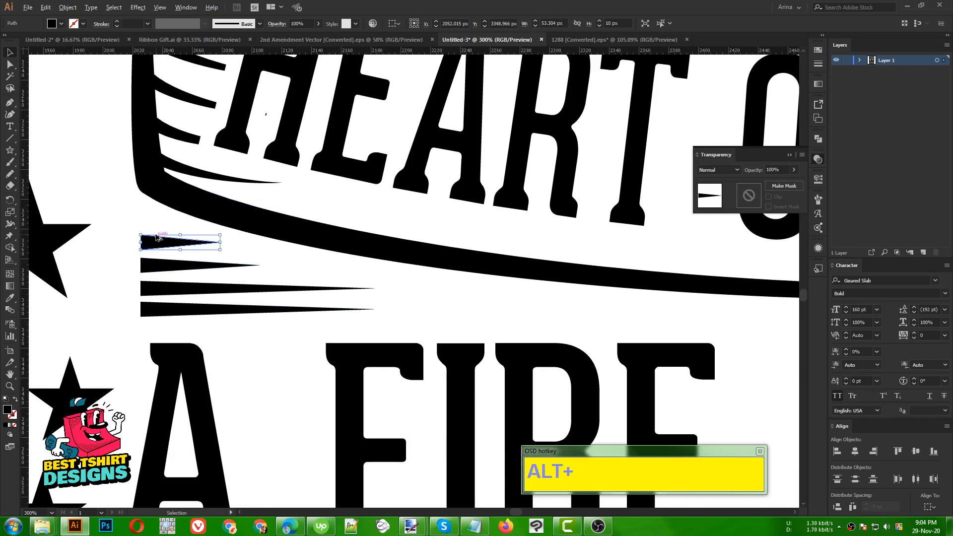
scroll(156, 237, "up", 2)
left_click_drag(155, 248, 192, 214)
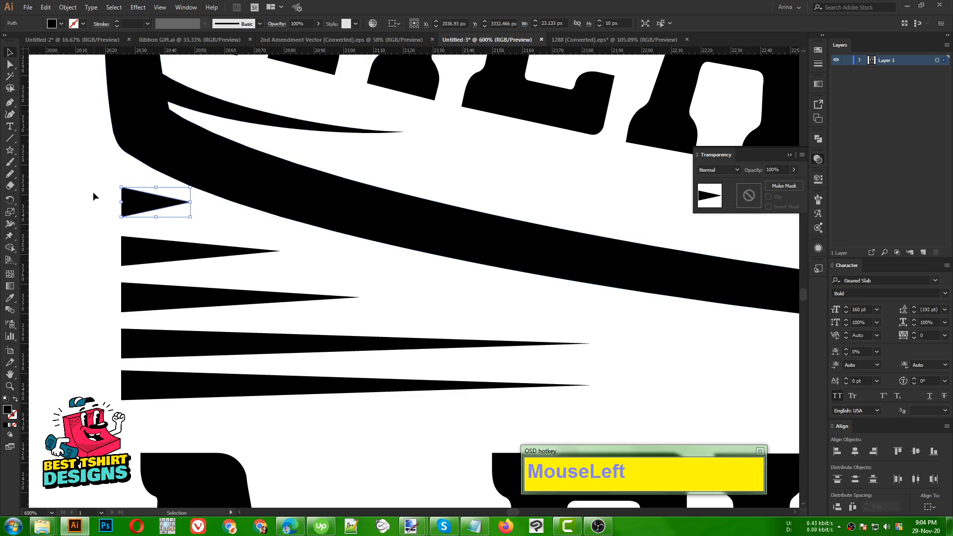
- Copy all five wedges to the area above the end of "SOUL" and mirror the copies across the vertical axis
left_click_drag(93, 196, 143, 403)
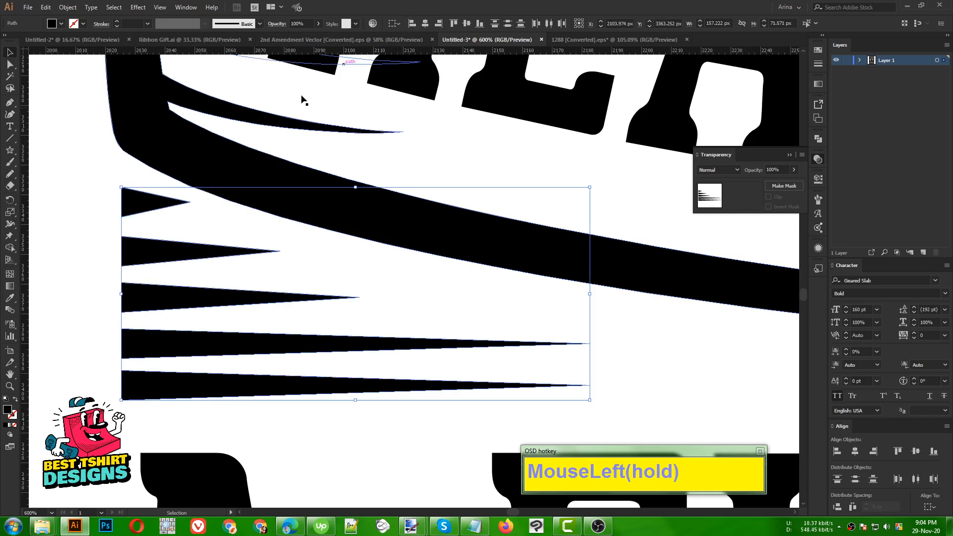
scroll(130, 238, "down", 3)
scroll(130, 238, "down", 3)
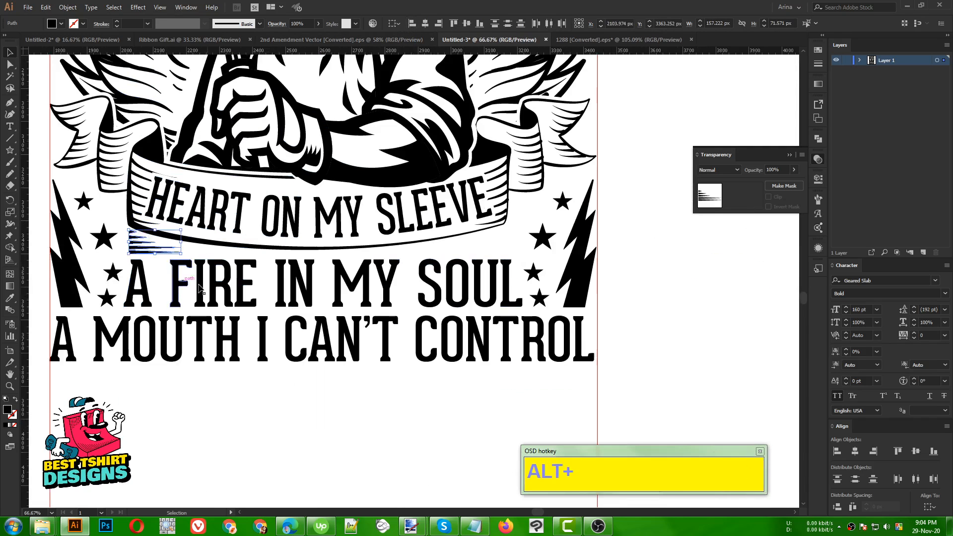
left_click_drag(141, 248, 505, 250)
right_click(502, 249)
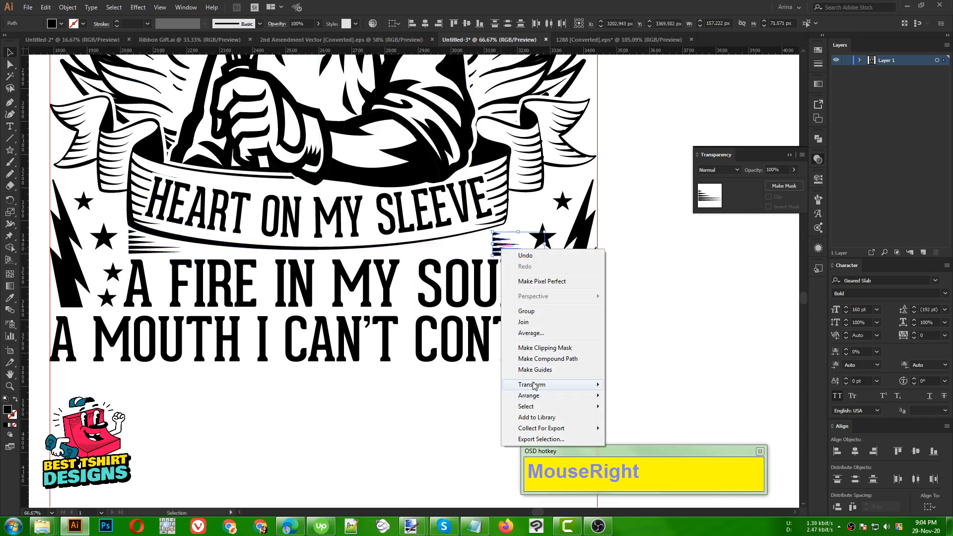
mouse_move(578, 391)
left_click(637, 422)
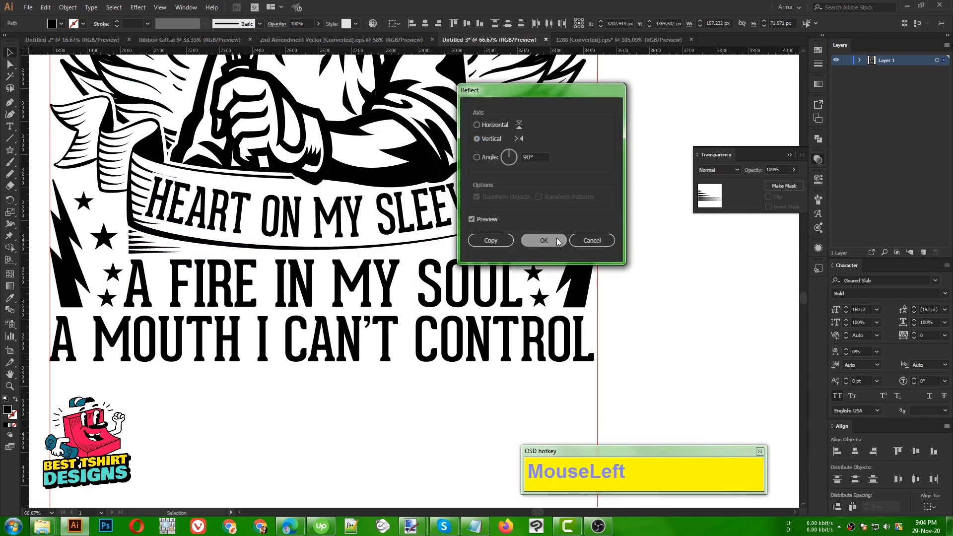
left_click(527, 241)
- Nudge the mirrored wedges left and slightly up until they fit under the right end of the "HEART ON MY SLEEVE" ribbon
scroll(535, 213, "up", 2)
key("Left")
key("Left")
key("Left")
key("Left")
key("Left")
key("Left")
key("Left")
key("Left")
key("Left")
key("Left")
key("Left")
key("Left")
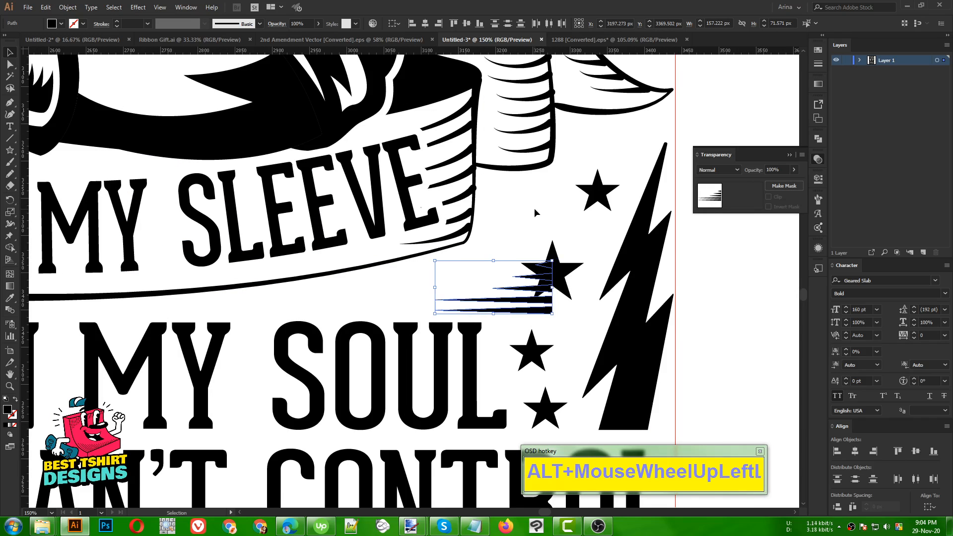
key("Up")
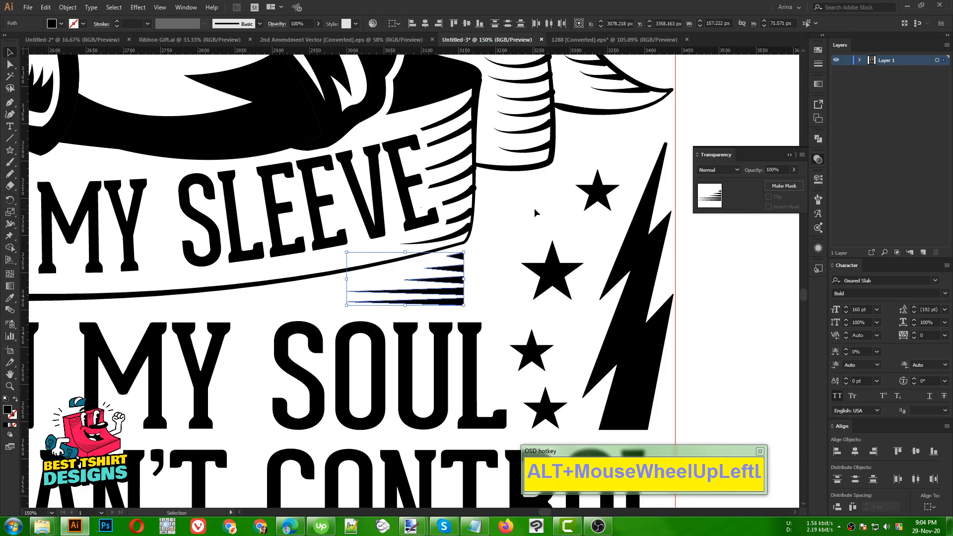
key("Right")
key("Right")
key("Right")
key("Right")
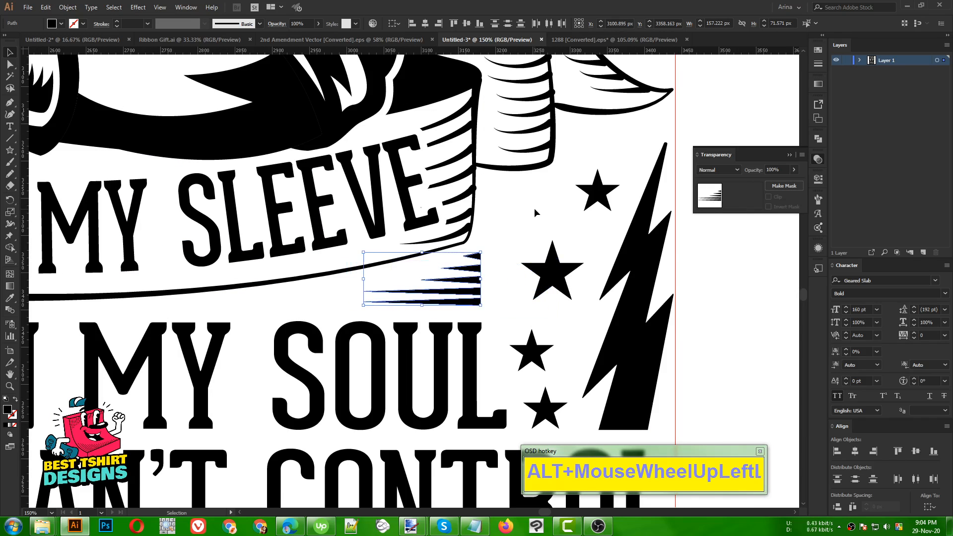
scroll(534, 210, "down", 3)
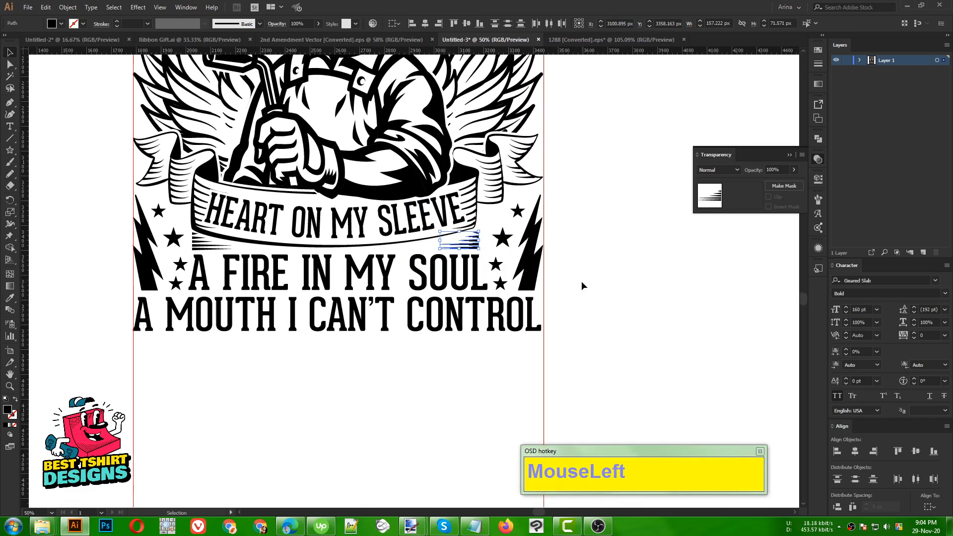
left_click(582, 286)
- Examine the whole design from the "I AM A WELDER" title to the bottom text line
scroll(316, 349, "down", 1)
scroll(389, 385, "up", 4)
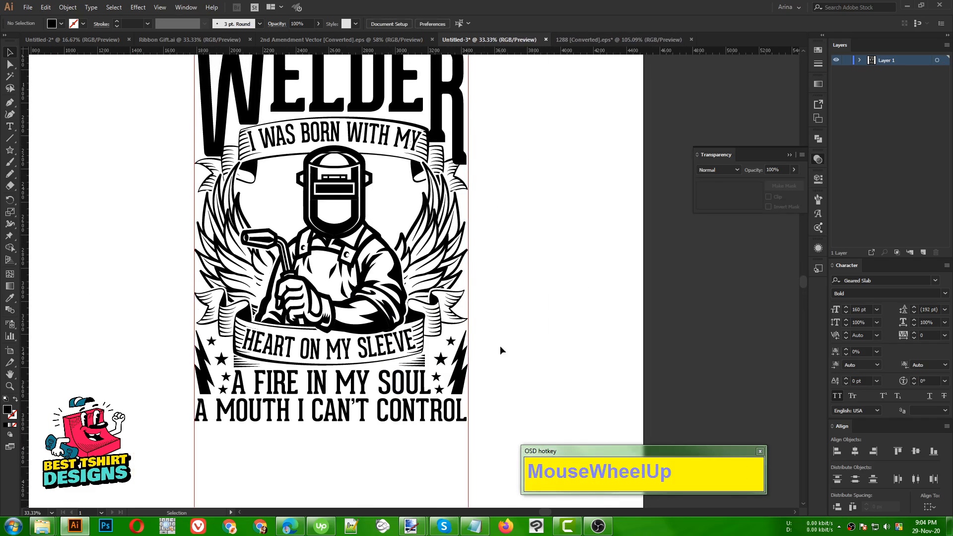
left_click(499, 345)
scroll(499, 346, "up", 1)
scroll(499, 345, "down", 1)
left_click(486, 299)
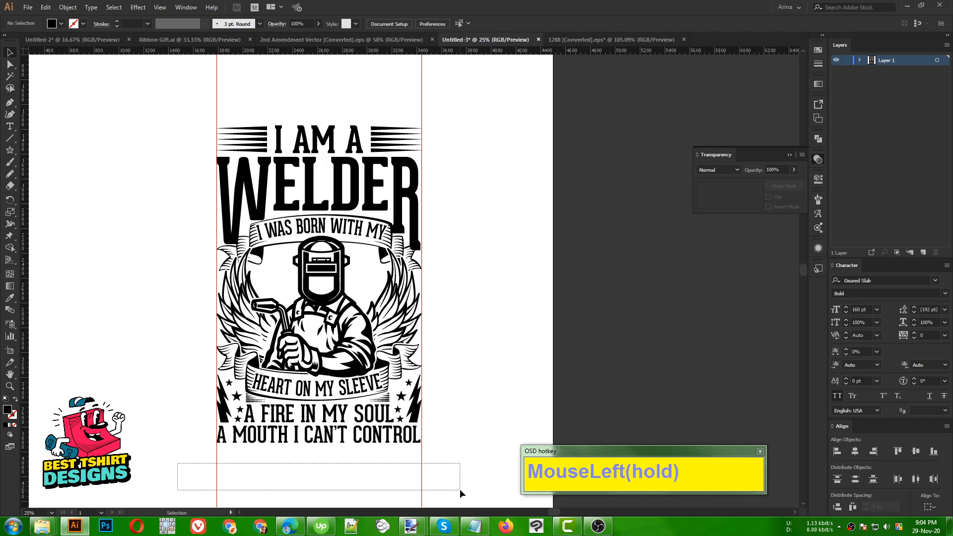
left_click_drag(460, 489, 459, 489)
scroll(346, 392, "up", 1)
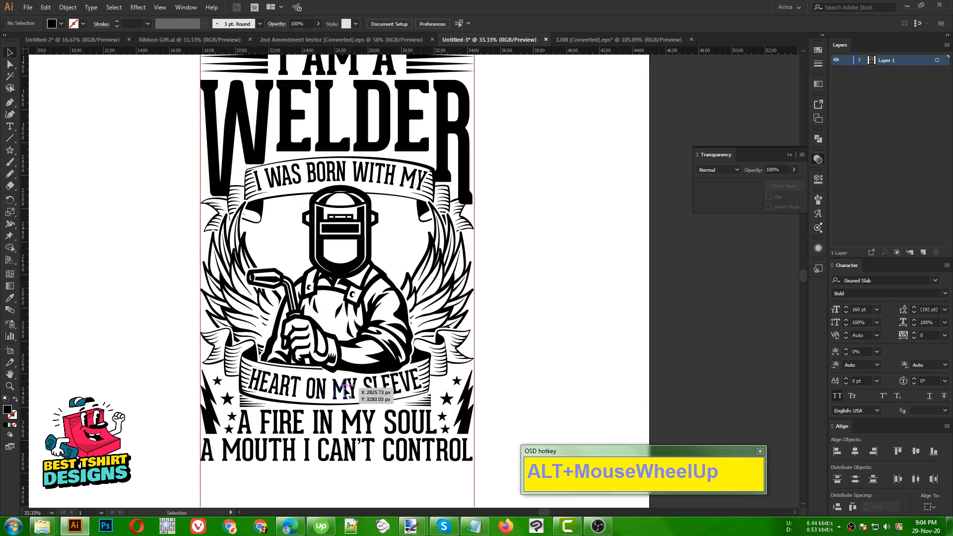
- Copy the right lightning bolt to the space right of the welding helmet, tilt it clockwise and enlarge it down to the shoulder
left_click_drag(467, 410, 399, 239)
scroll(399, 239, "up", 1)
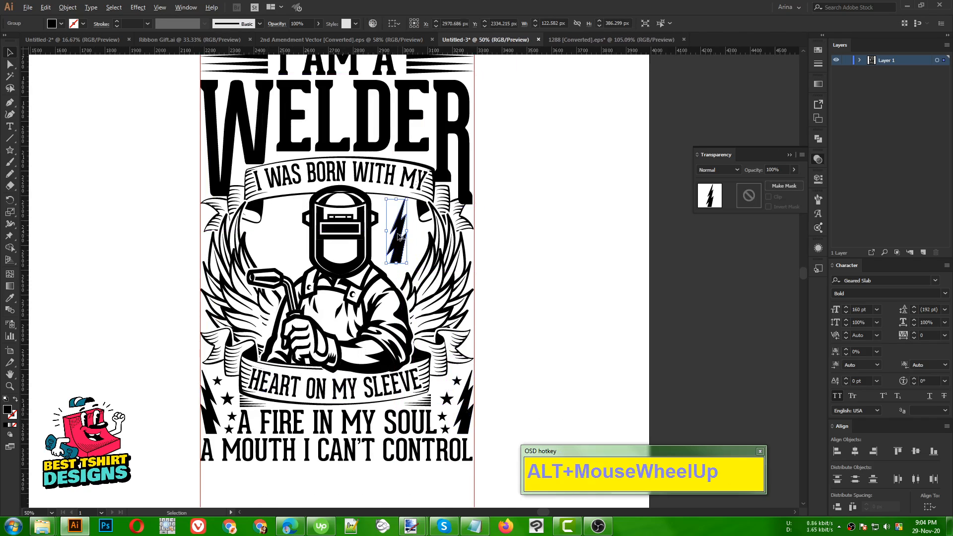
mouse_move(416, 228)
left_mouse_down()
mouse_move(417, 243)
mouse_move(417, 231)
left_mouse_up()
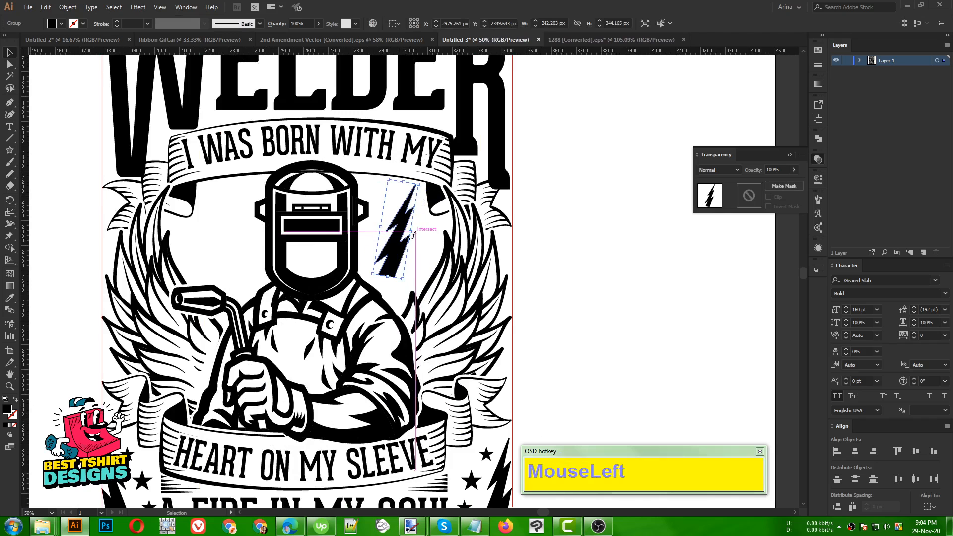
left_click_drag(386, 268, 375, 289)
mouse_move(394, 200)
left_mouse_down()
mouse_move(426, 179)
mouse_move(396, 183)
left_mouse_up()
left_click_drag(386, 281, 383, 287)
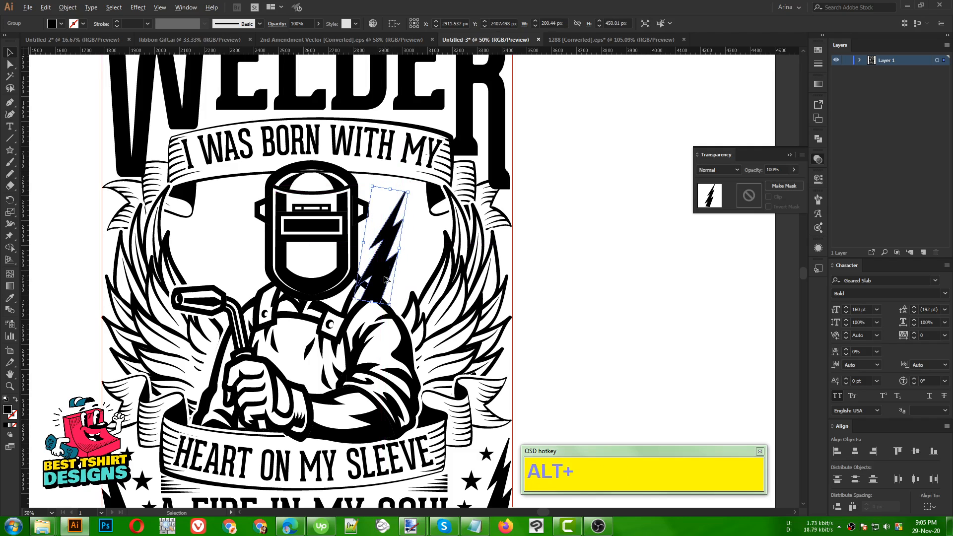
- Place a copy of the tilted bolt left of the helmet, mirrored across the vertical axis, and select both bolts
left_click_drag(403, 253, 188, 291)
scroll(382, 267, "up", 1)
right_click(186, 290)
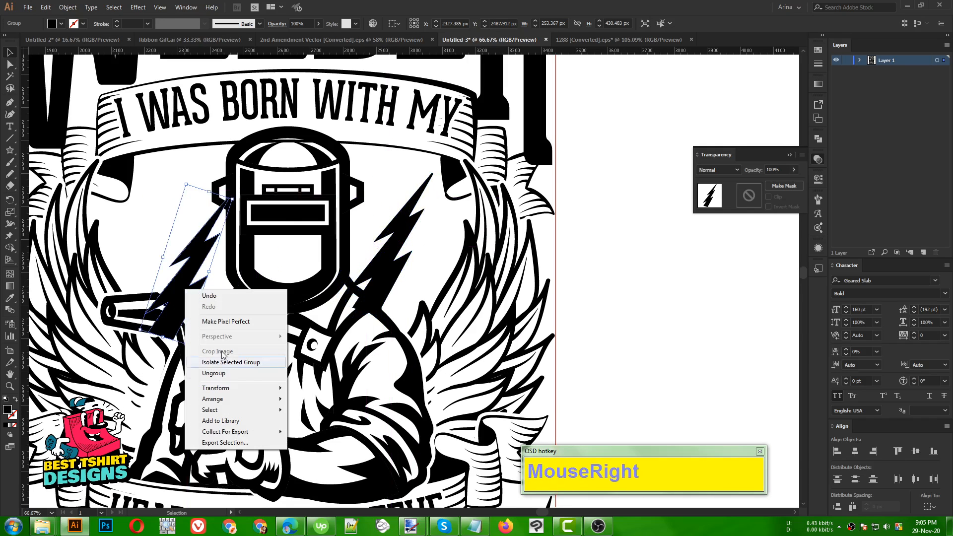
mouse_move(235, 387)
left_click(335, 424)
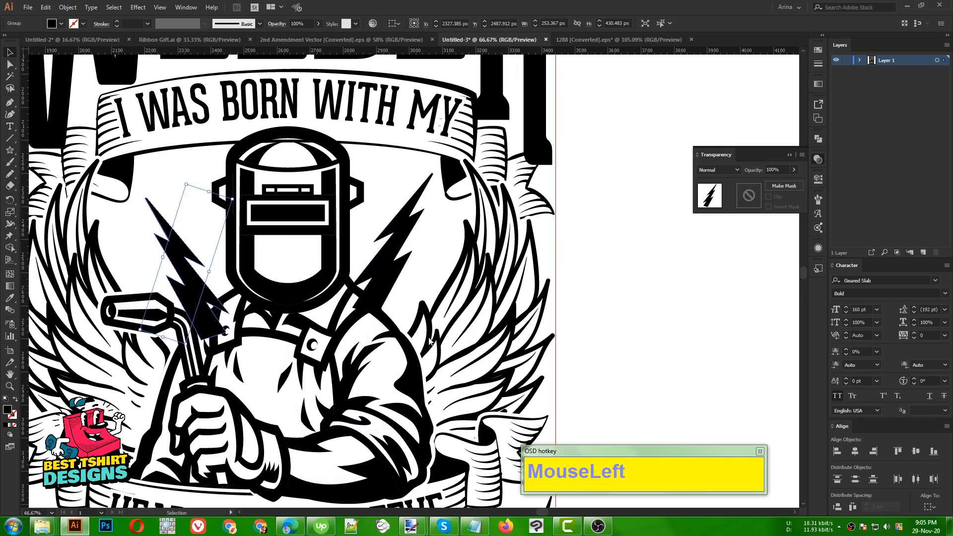
left_click(534, 240)
left_click(375, 272, "shift")
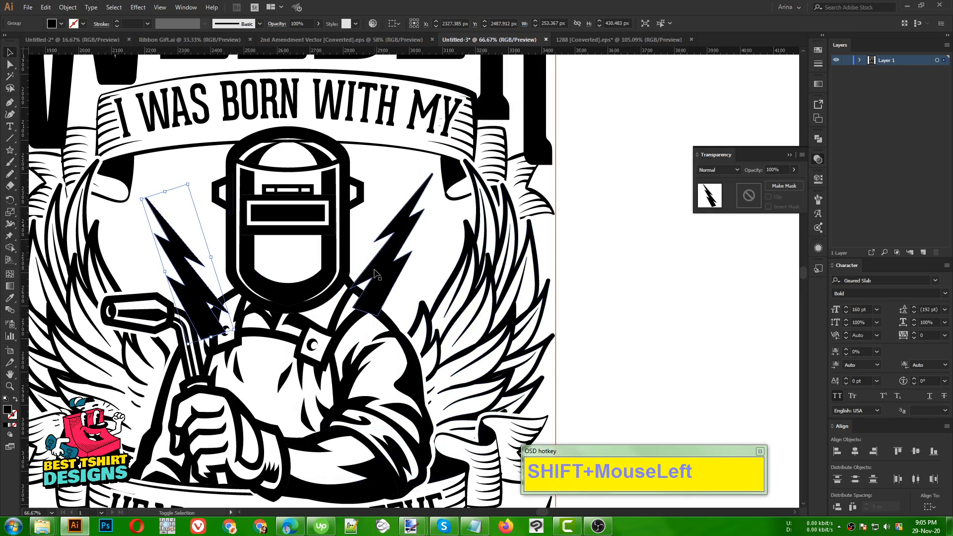
- Align the bottom edges of the two lightning bolts beside the helmet and nudge both bolts up
left_click(481, 22)
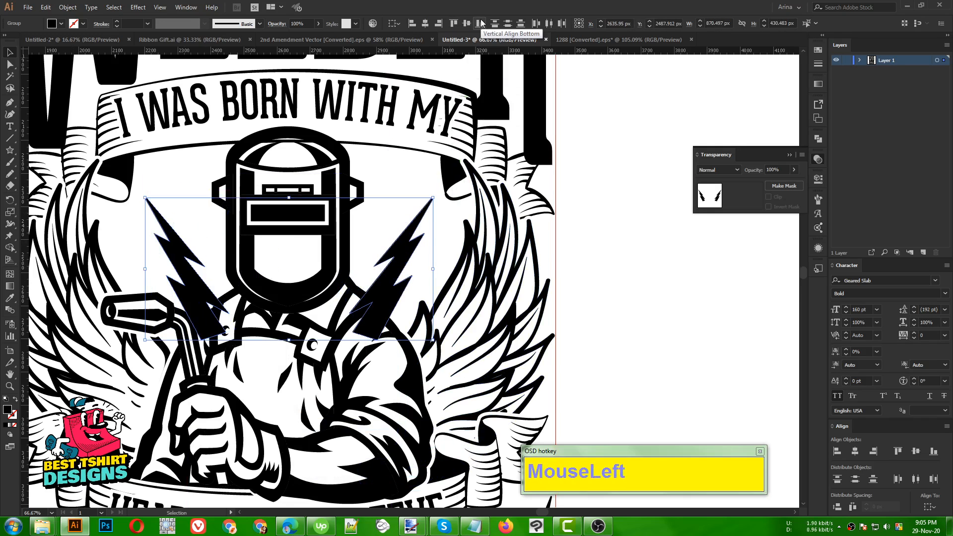
key("Up")
key("Up")
key("Up")
key("Up")
key("Up")
key("Up")
key("Up")
key("Up")
key("Up")
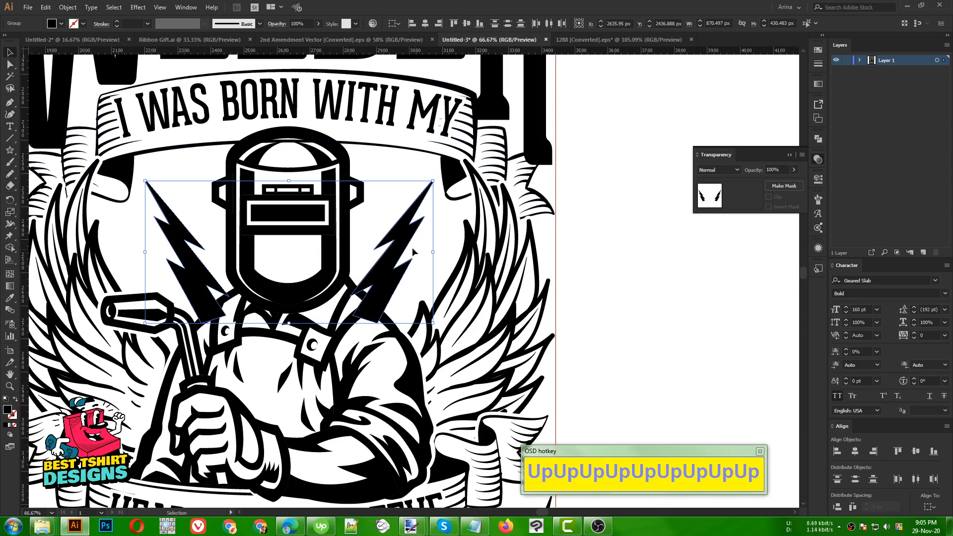
left_click(417, 250)
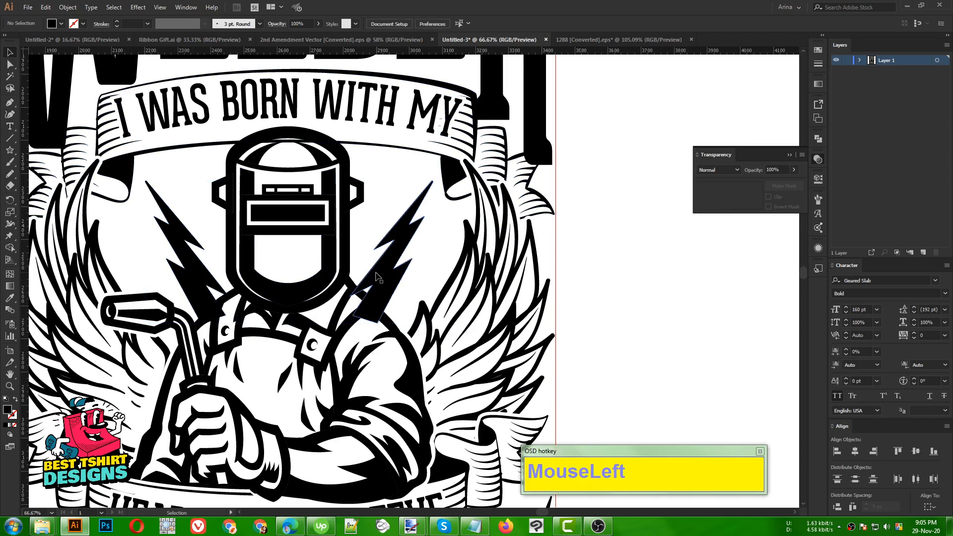
- Nudge both bolts beside the helmet up one more increment and group them
left_click(188, 277, "shift")
key("Up")
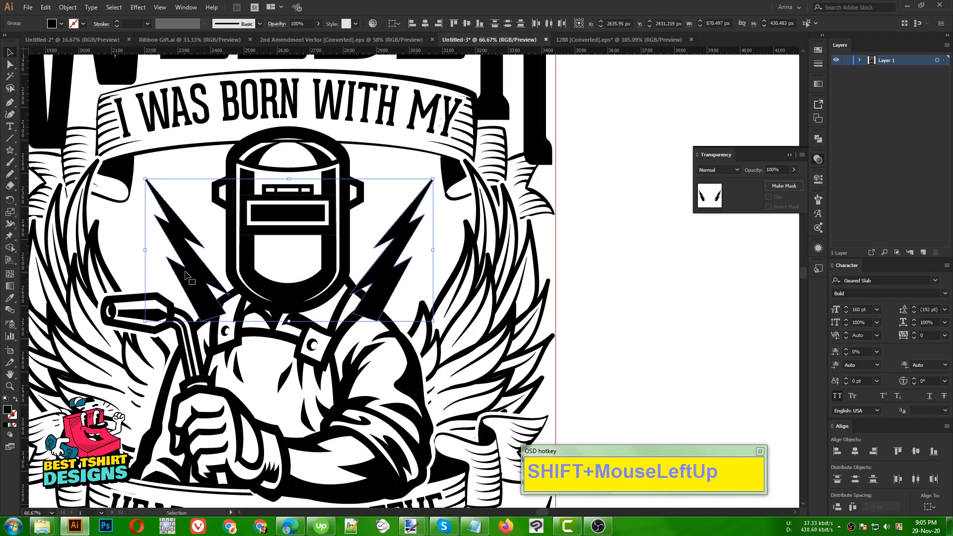
key("ctrl+g")
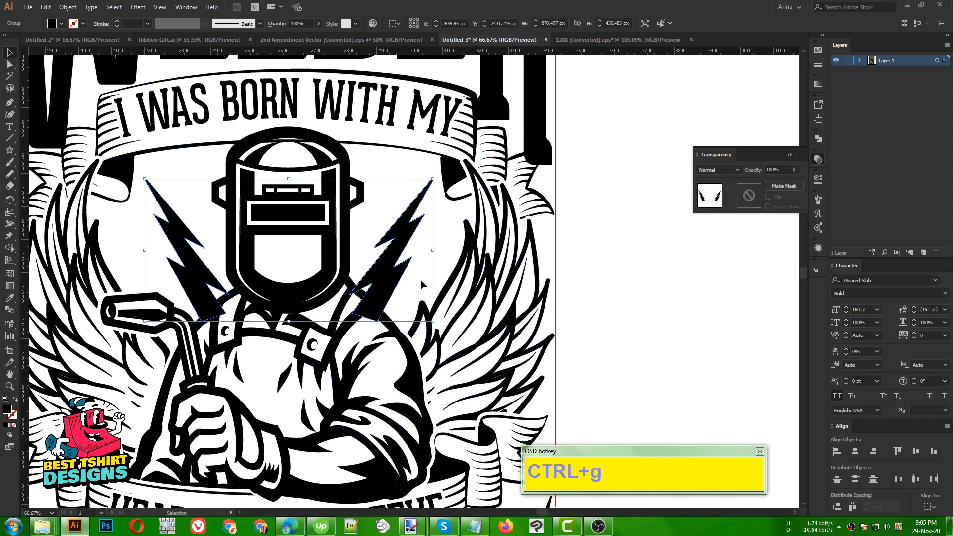
left_click(420, 280)
- Copy the welder silhouette from the wings' opacity mask, and return to the main artwork
double_click(439, 338)
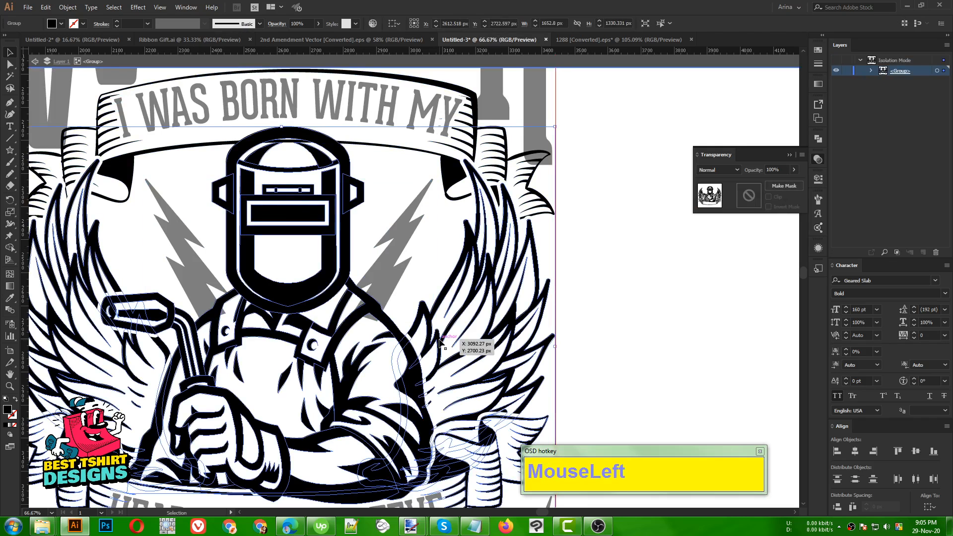
double_click(440, 341)
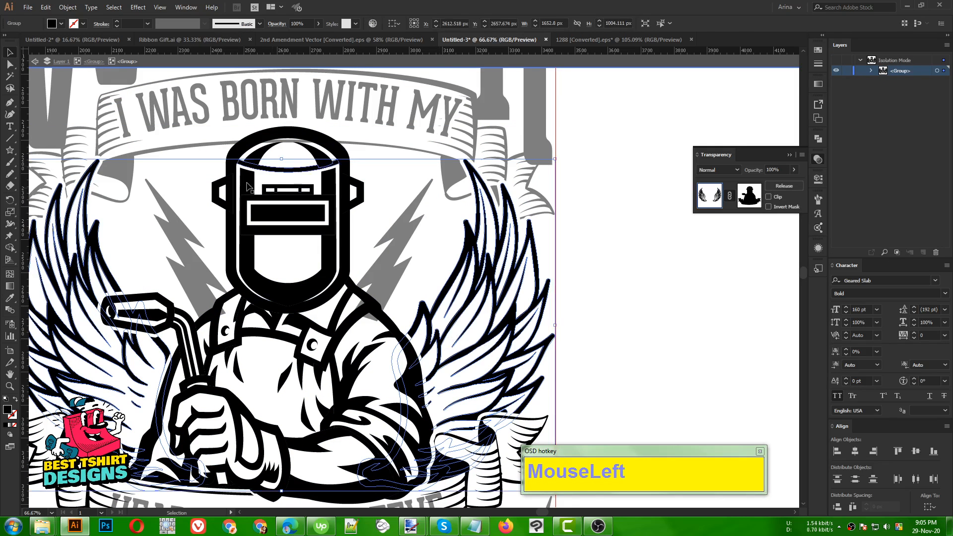
left_click(742, 198)
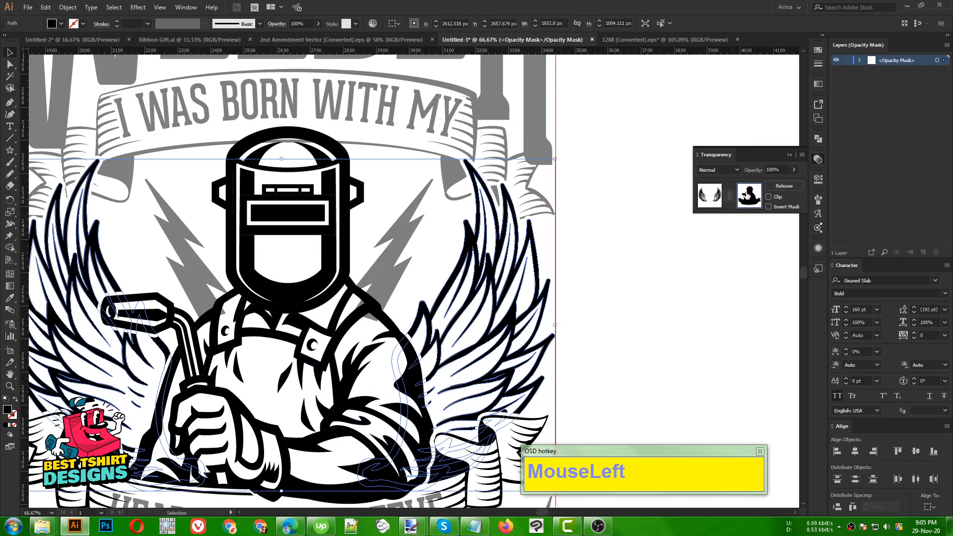
left_click(361, 287)
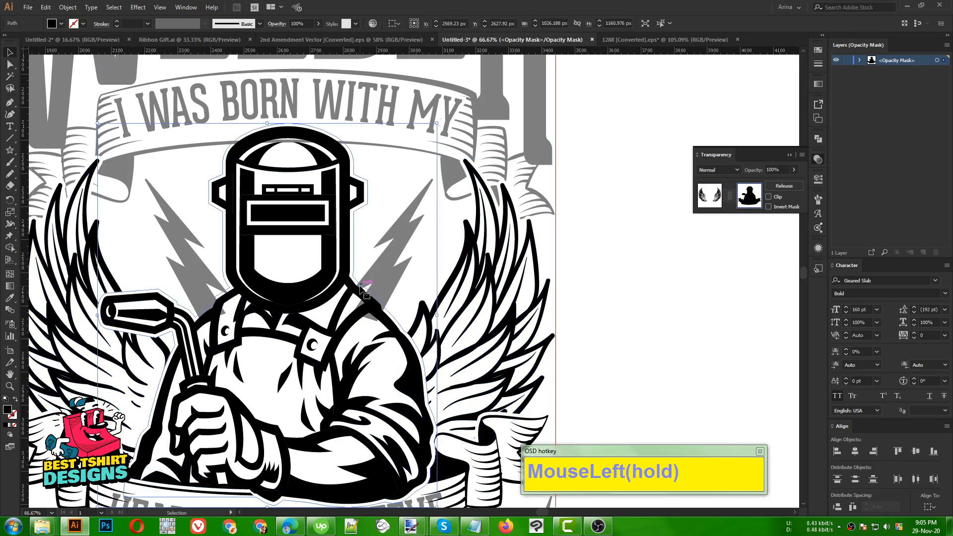
key("ctrl")
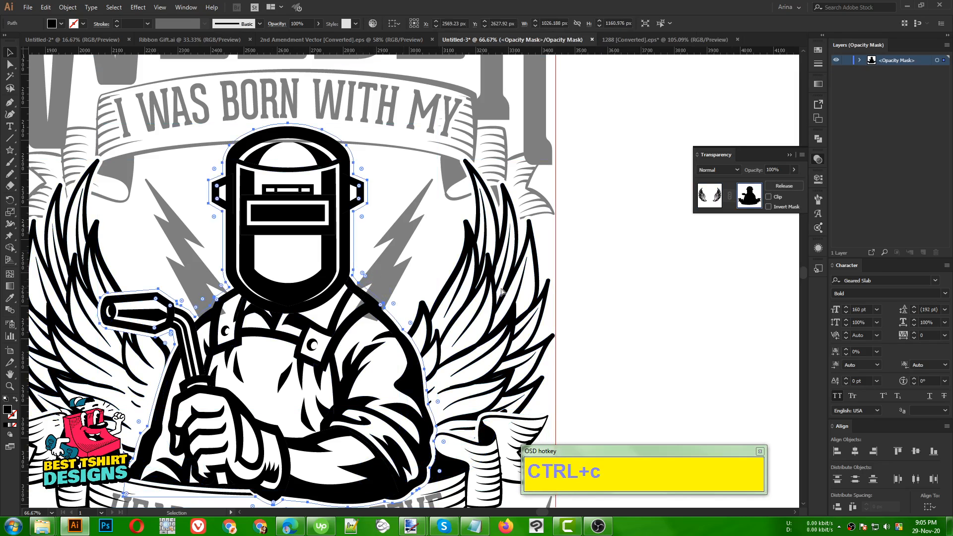
left_click(710, 196)
double_click(584, 289)
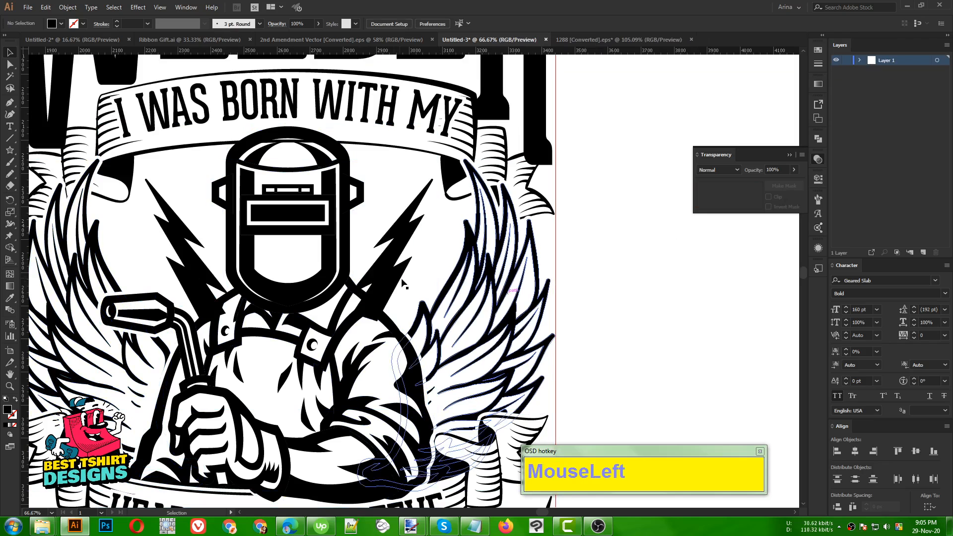
- Add an opacity mask with Clip off to the bolt group and paste the welder silhouette into it in place
left_click(396, 281)
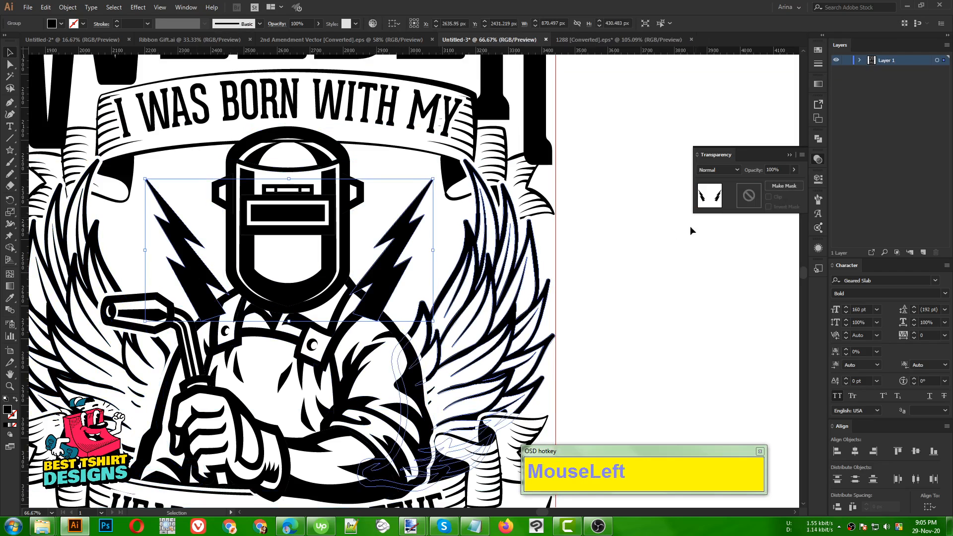
left_click(755, 195)
left_click(768, 196)
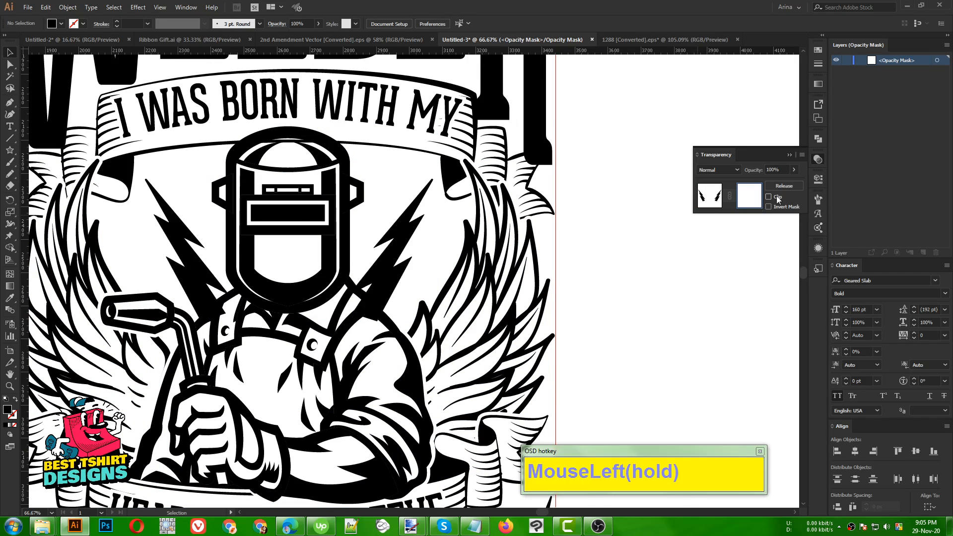
key("ctrl+f")
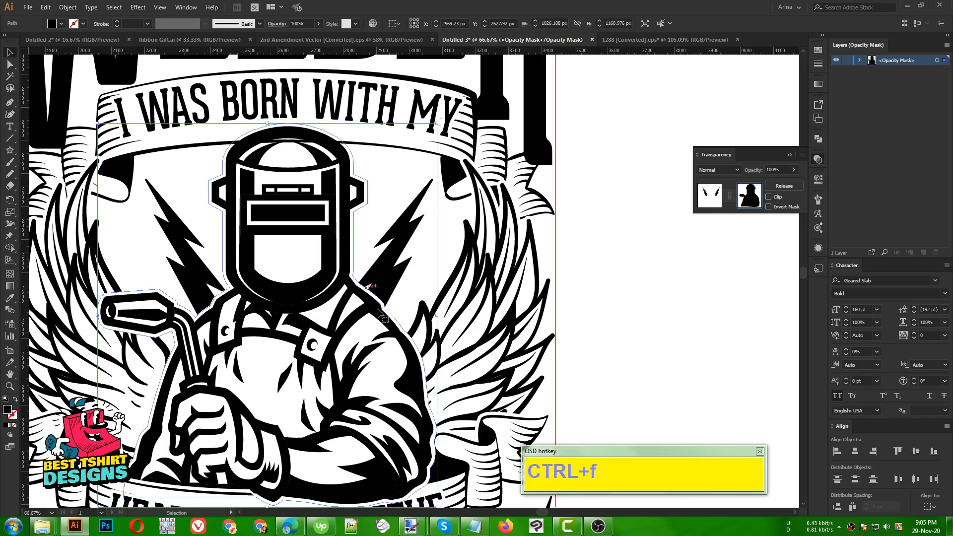
left_click(710, 204)
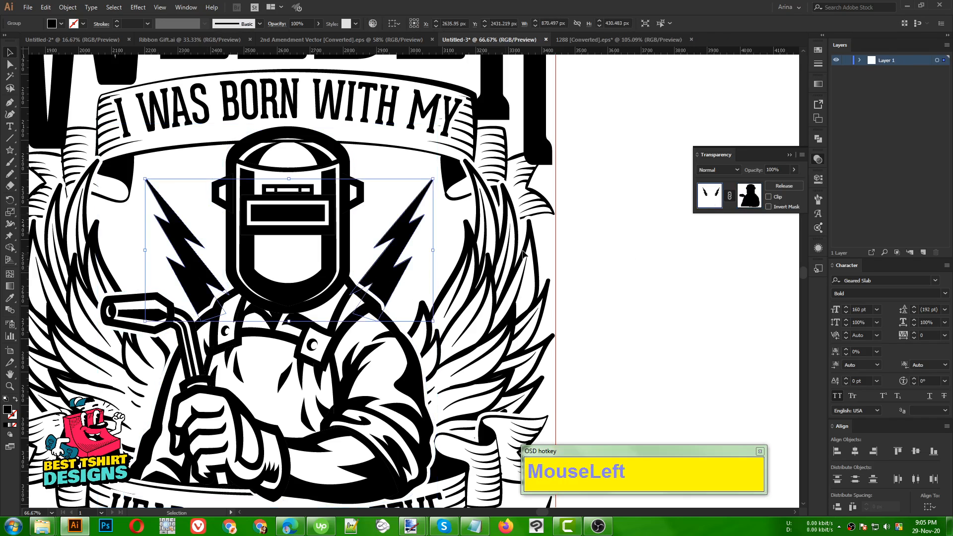
scroll(256, 275, "down", 1)
left_click(516, 310)
scroll(285, 284, "down", 1)
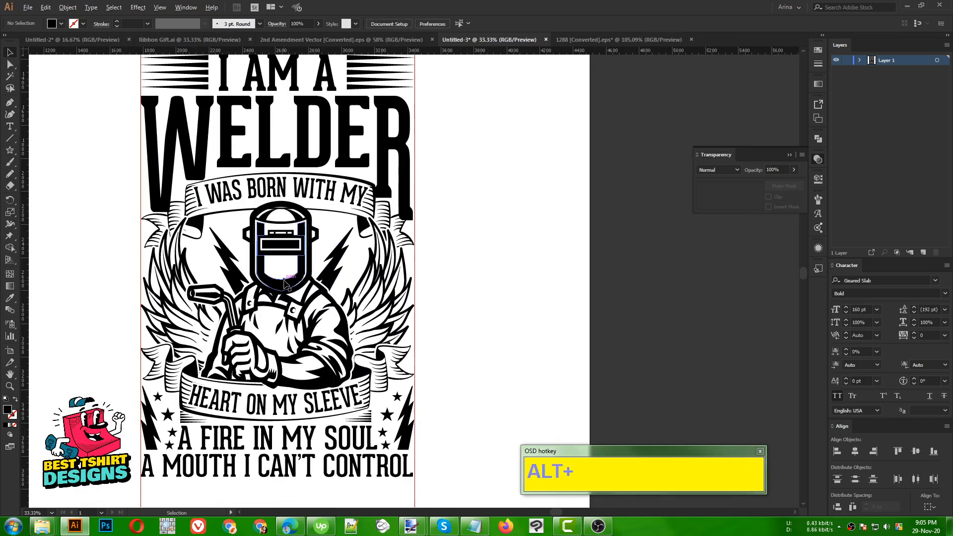
scroll(320, 280, "down", 1)
left_click(490, 281)
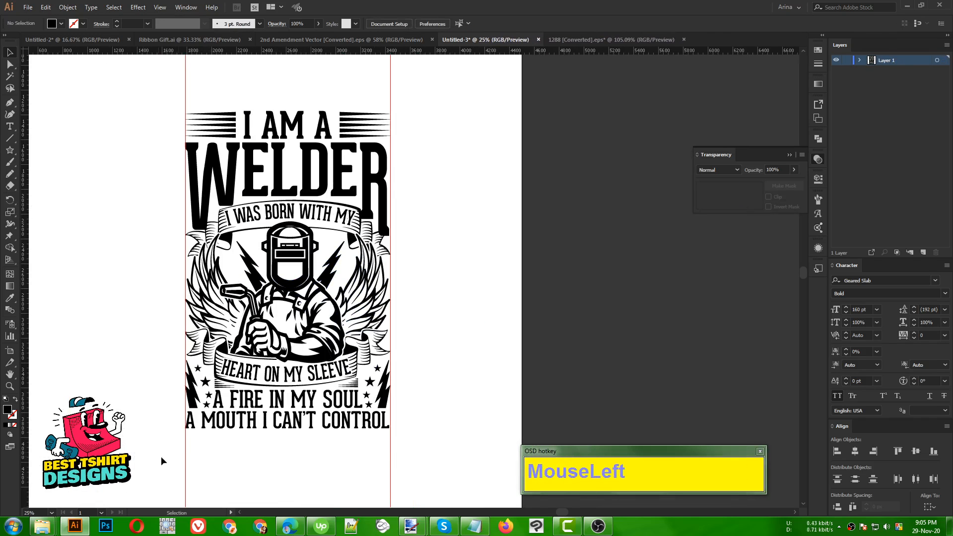
- Unlock the guides and delete the two vertical guides at the sides of the design
left_click_drag(139, 451, 465, 490)
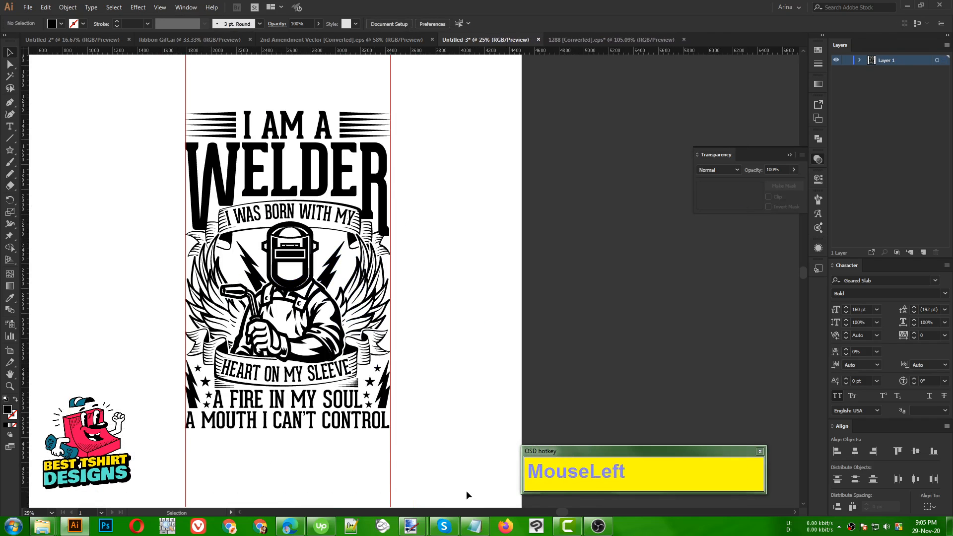
right_click(389, 448)
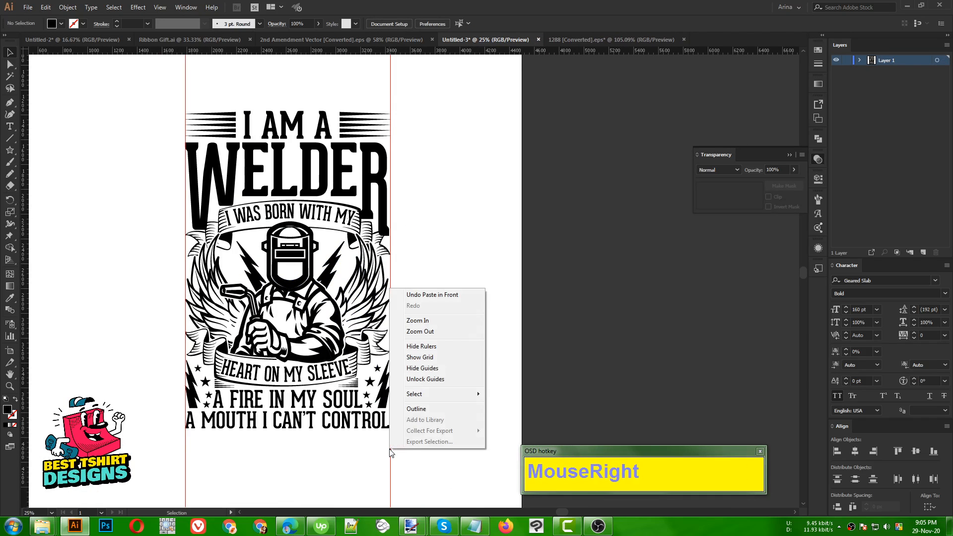
left_click(425, 379)
left_click_drag(436, 477, 436, 476)
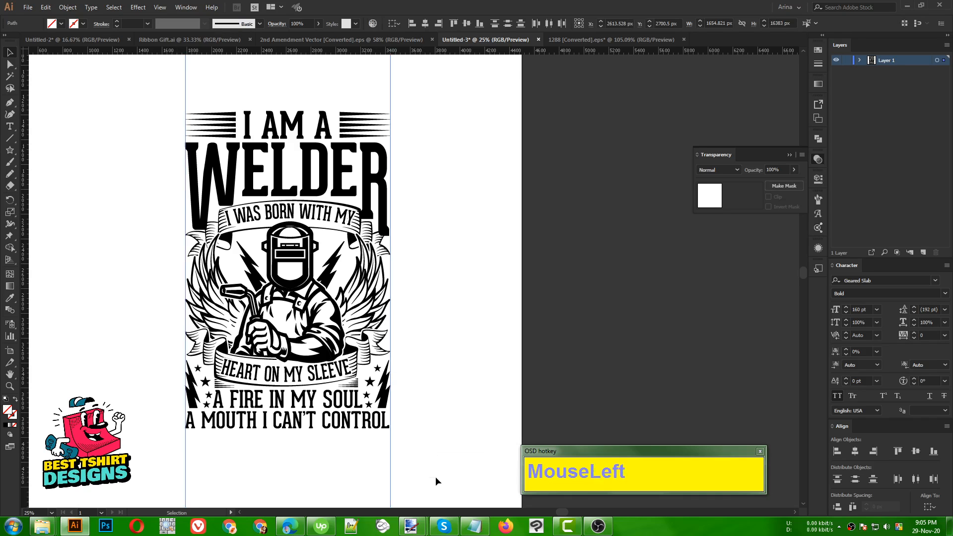
key("Delete")
- Group the entire welder design, from the "I AM A" line to the bottom text line
left_click_drag(151, 101, 463, 468)
key("ctrl+g")
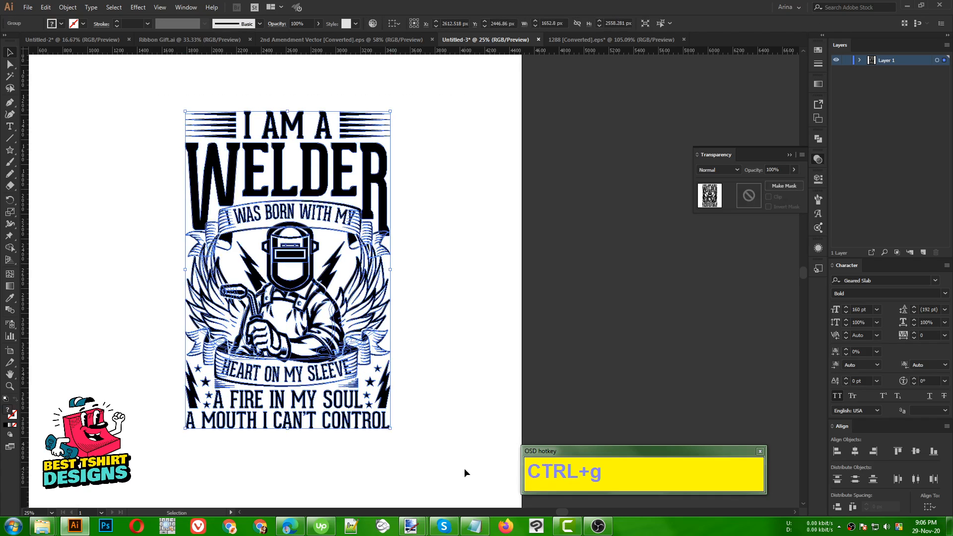
left_click(464, 469)
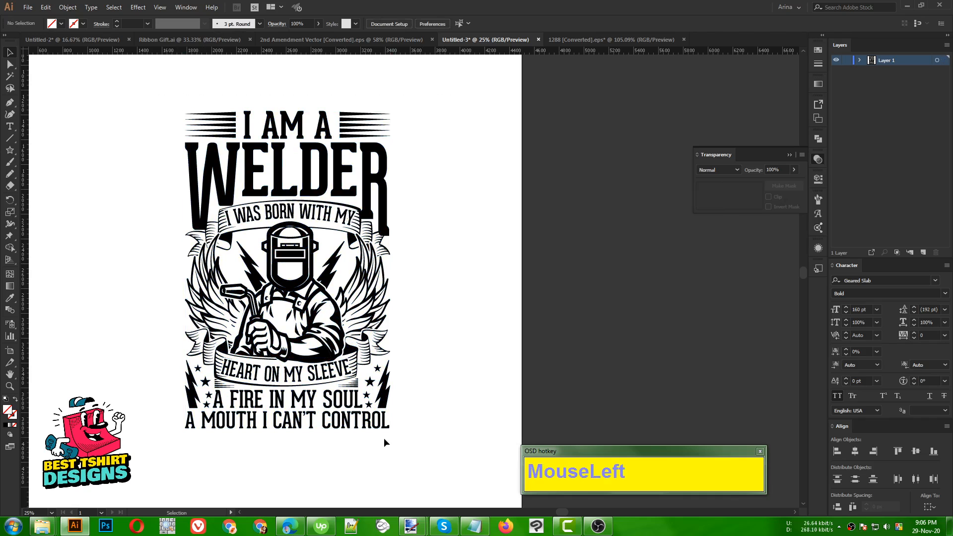
left_click_drag(127, 101, 451, 460)
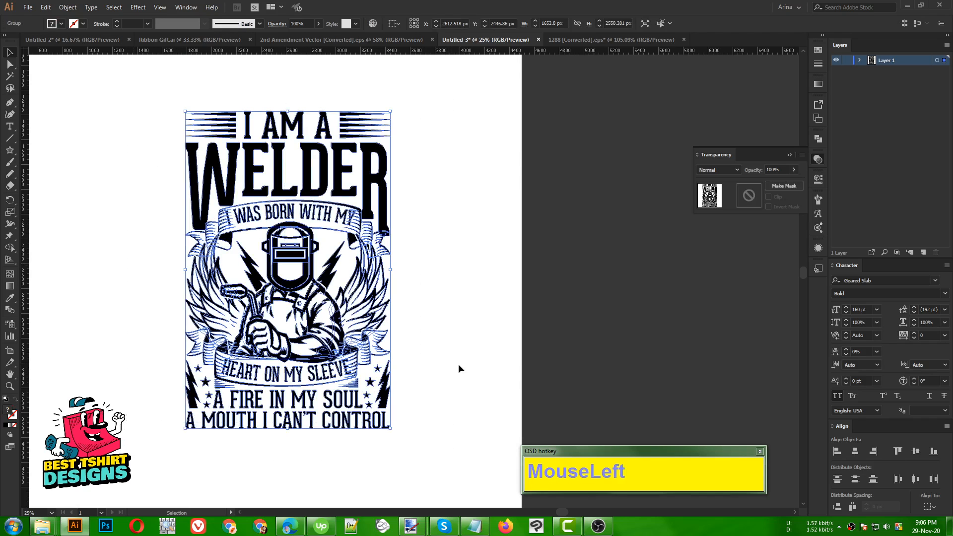
left_click(457, 364)
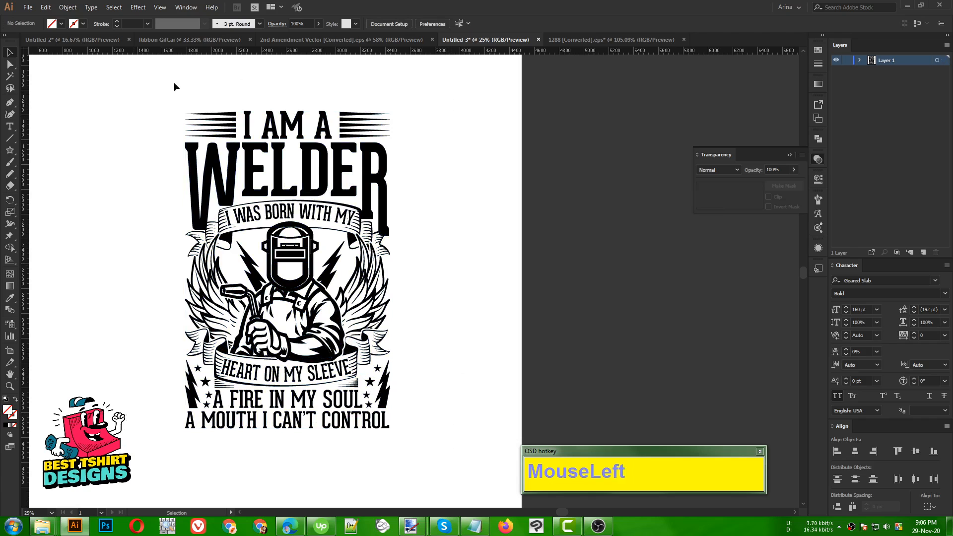
left_click_drag(147, 90, 461, 455)
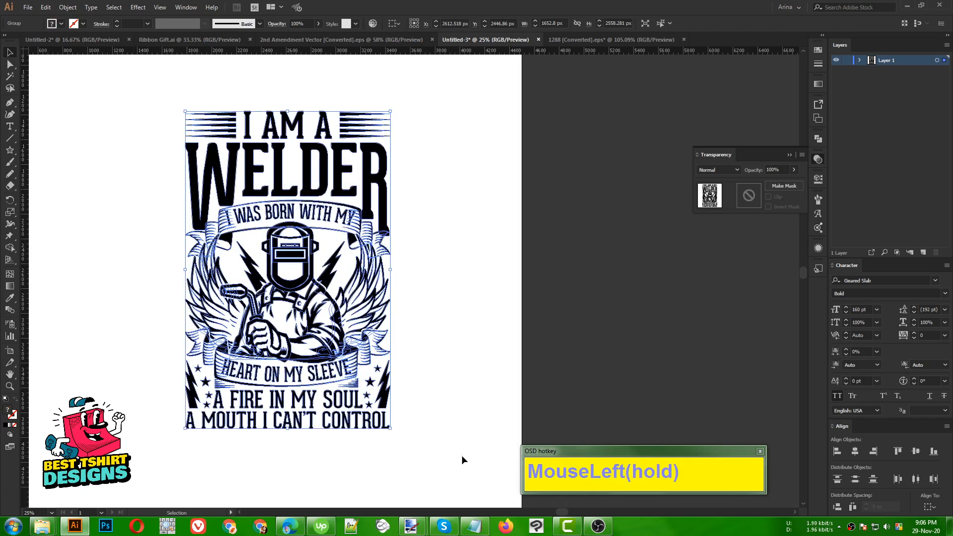
left_click(464, 415)
left_click_drag(135, 82, 448, 469)
left_click(457, 384)
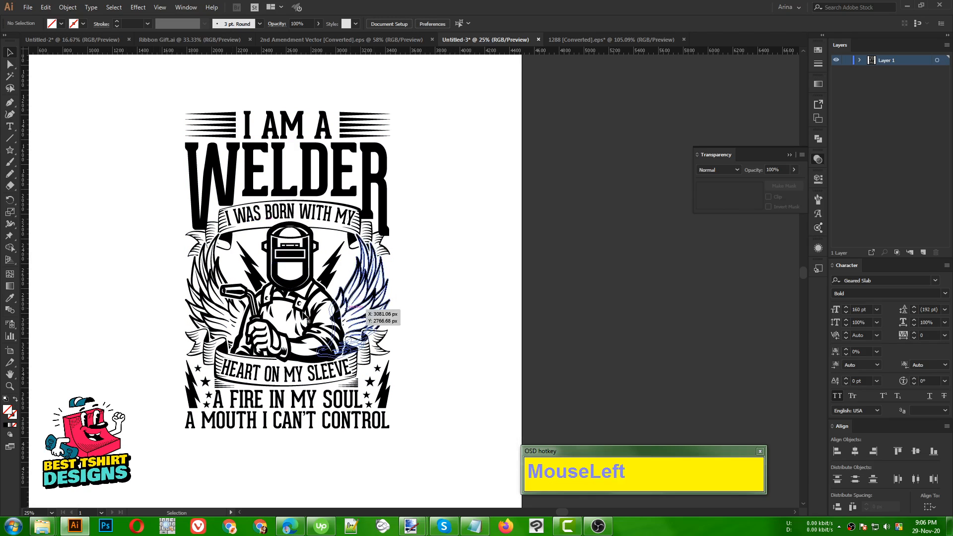
left_click_drag(143, 93, 442, 462)
left_click(460, 395)
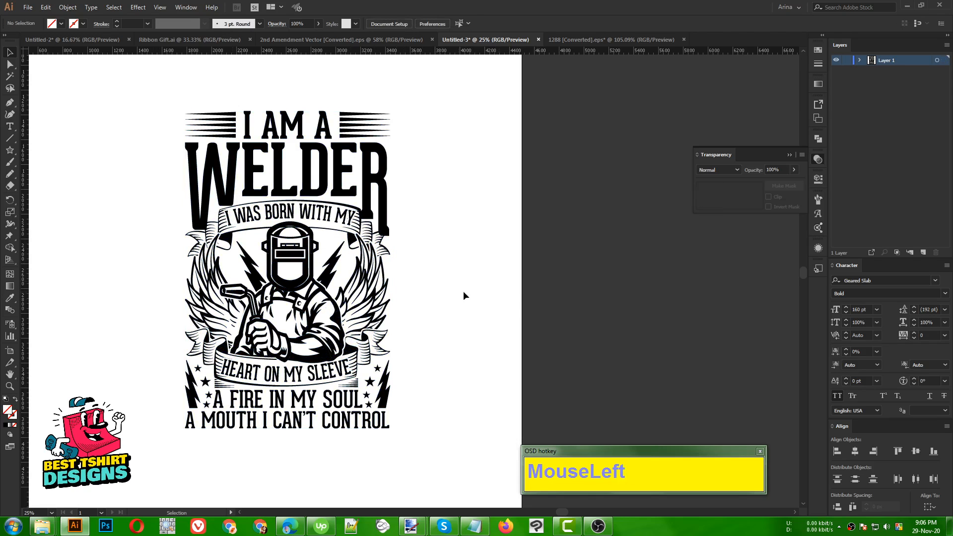
- Isolate the "I WAS BORN WITH MY" ribbon within its nested groups and paste the welder silhouette in place into its opacity mask
scroll(376, 306, "up", 2)
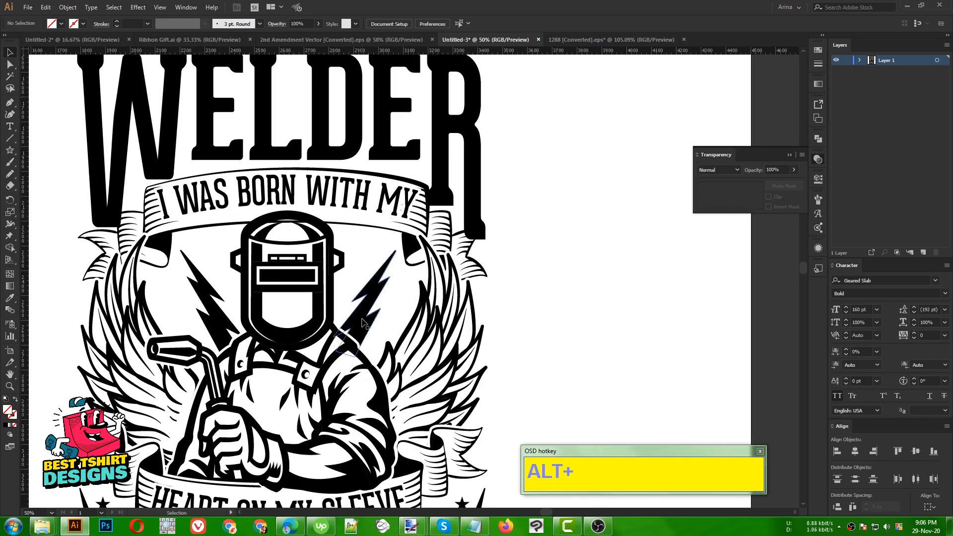
left_click(363, 322)
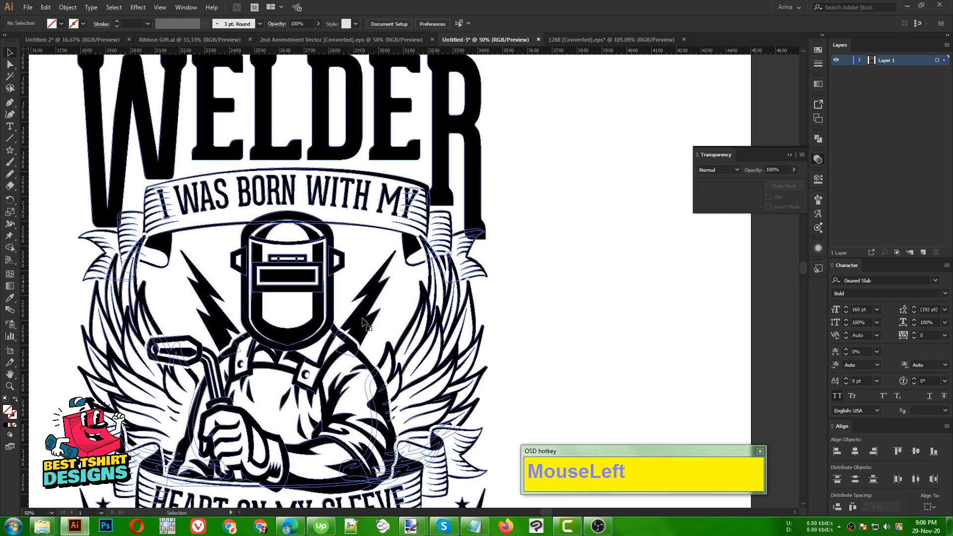
double_click(409, 245)
left_click(410, 246)
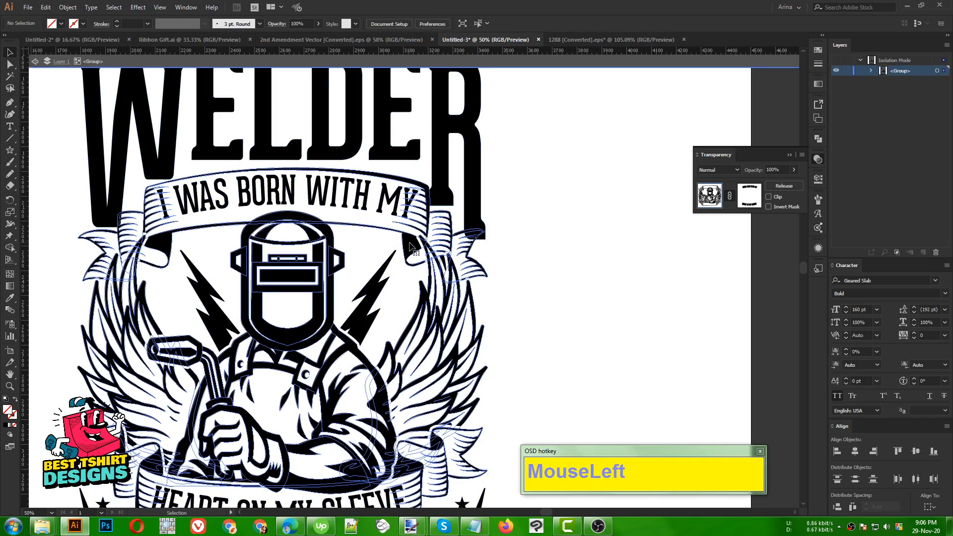
double_click(412, 248)
left_click(415, 250)
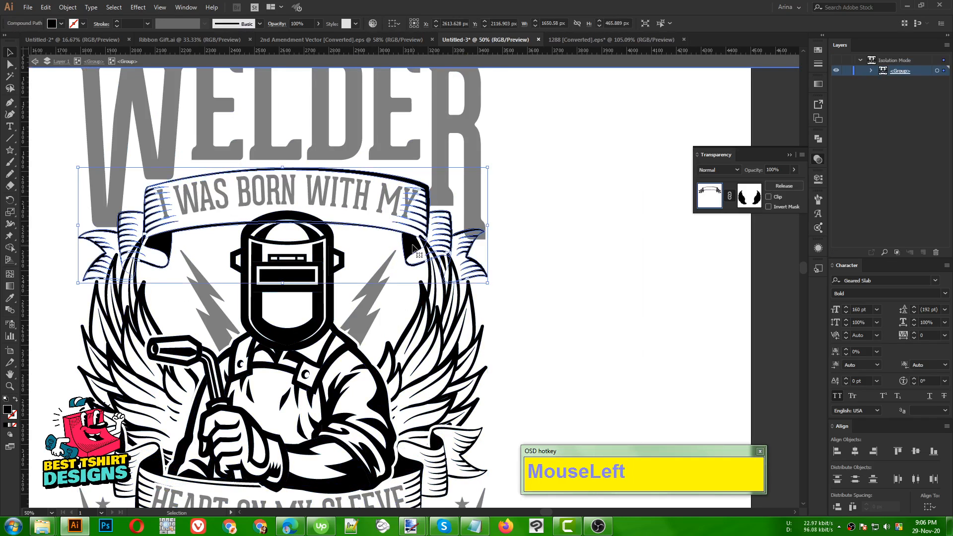
left_click(743, 207)
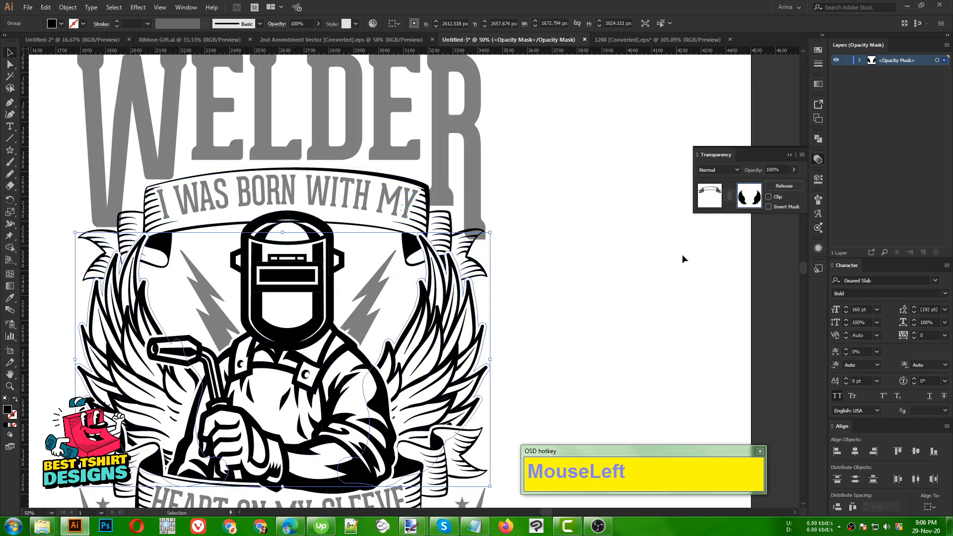
key("ctrl+f")
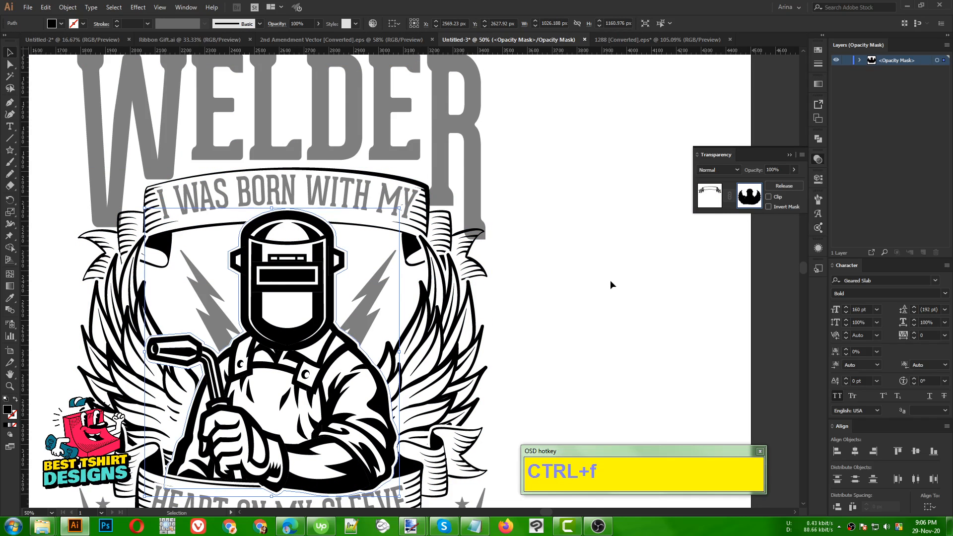
- Check the ribbon edge around the helmet, and leave mask editing and group isolation to return to the whole design
scroll(252, 229, "up", 2)
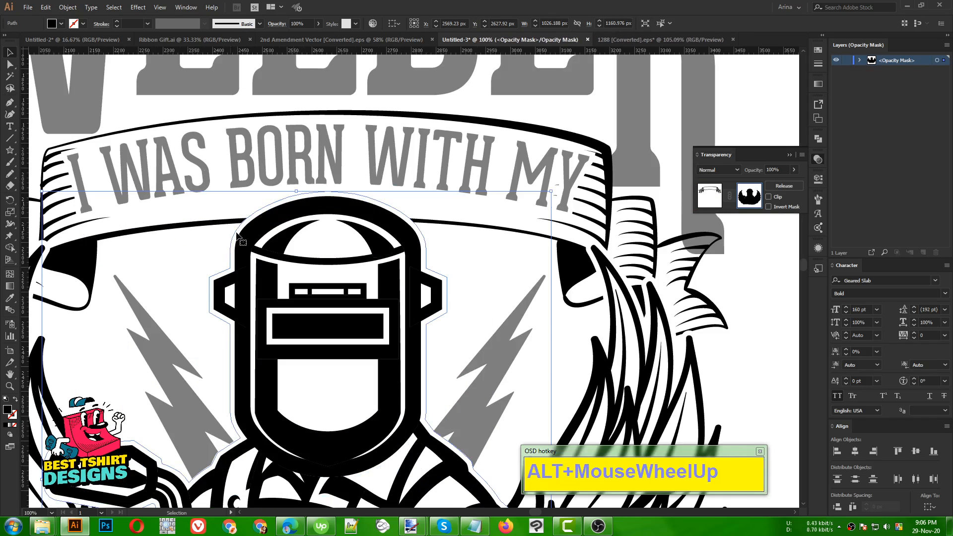
scroll(258, 238, "down", 2, "alt")
left_click(386, 250)
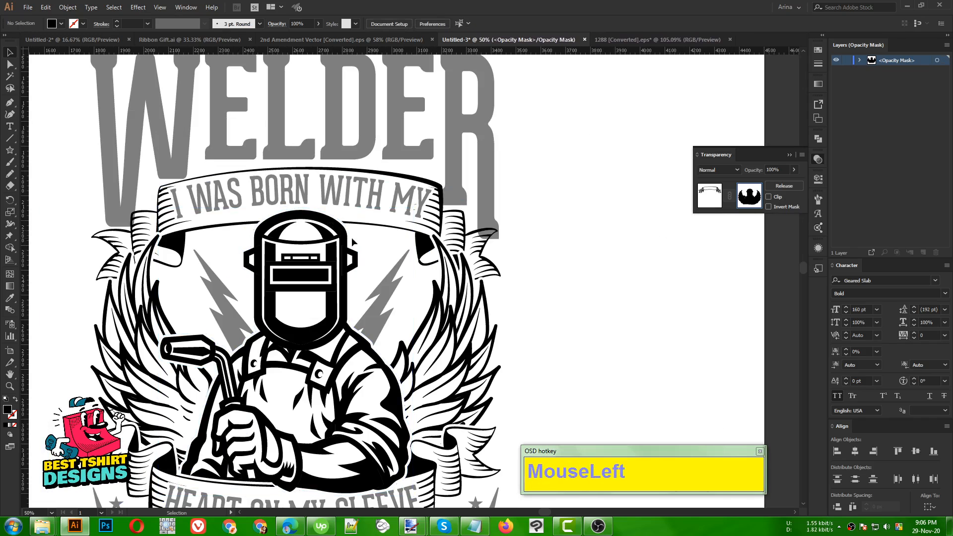
left_click(709, 195)
double_click(290, 254)
scroll(564, 278, "down", 2, "alt")
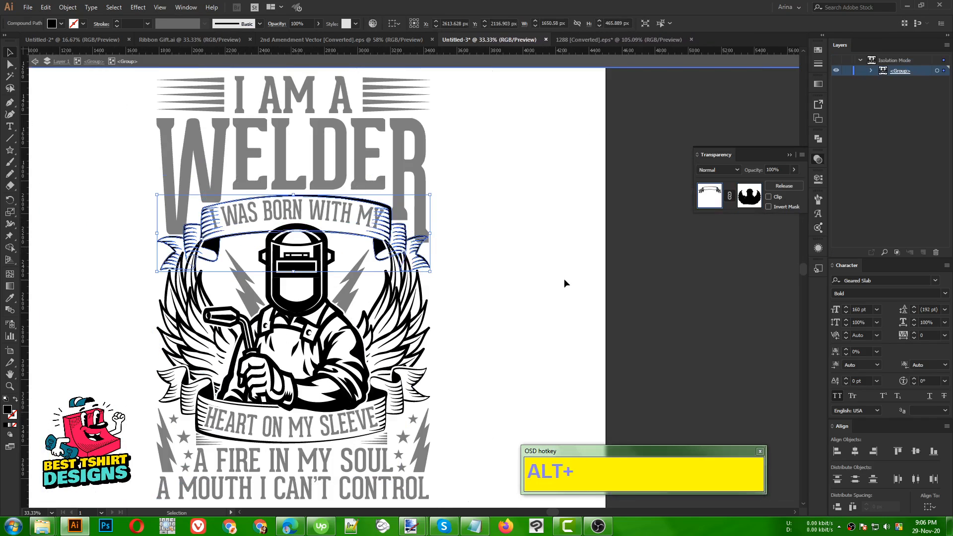
double_click(564, 279)
scroll(484, 292, "down", 1, "alt")
scroll(400, 305, "up", 1, "alt")
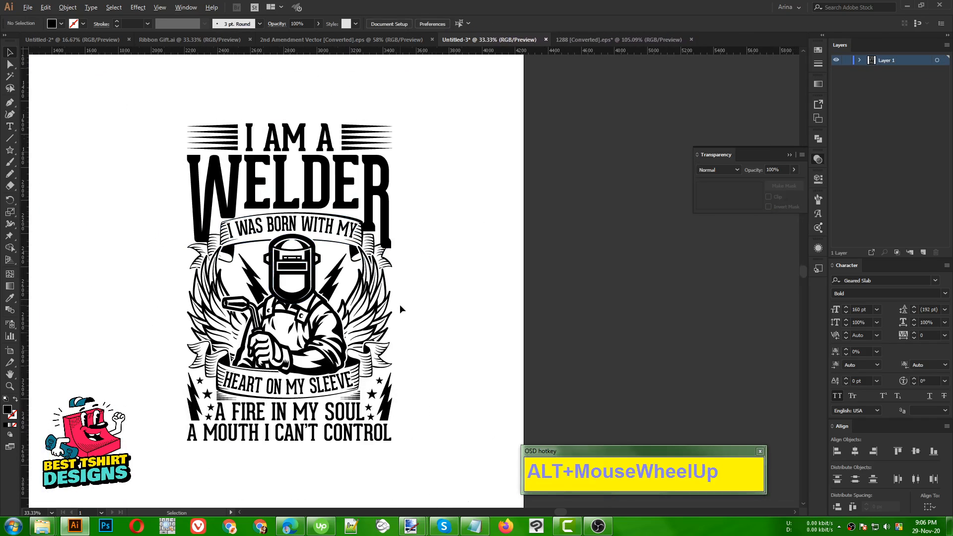
left_click_drag(470, 302, 439, 298)
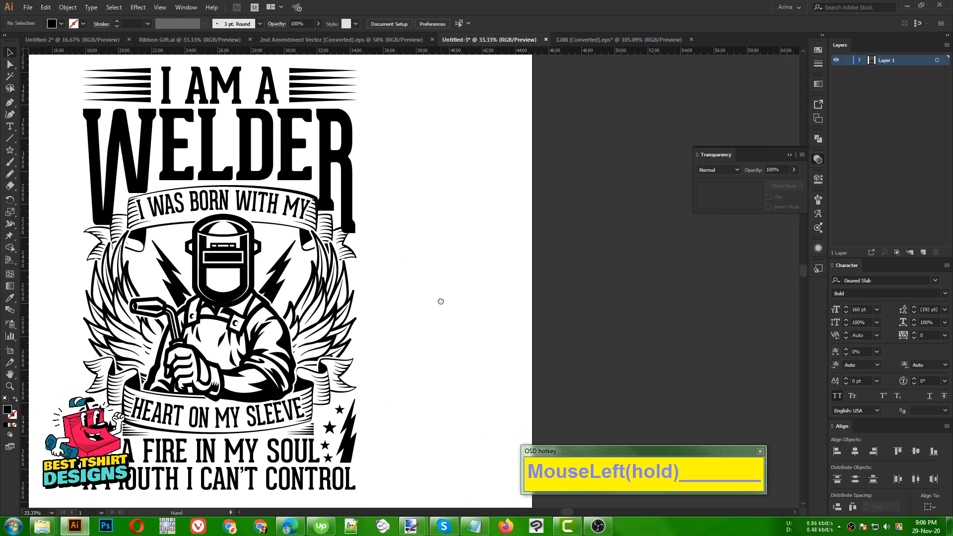